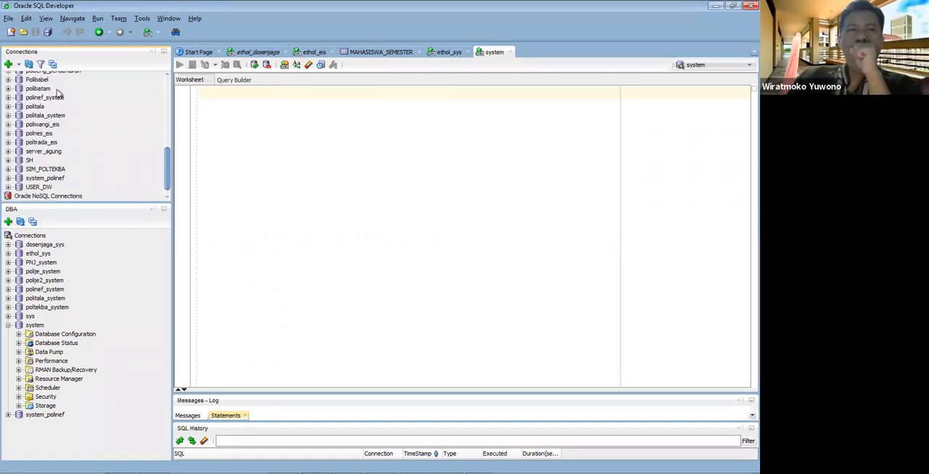
Step: Review the properties of the system connection in the Kompiku folder, test the connection, and close the dialog without saving
{"action": "left_click", "coordinate": [9, 87]}
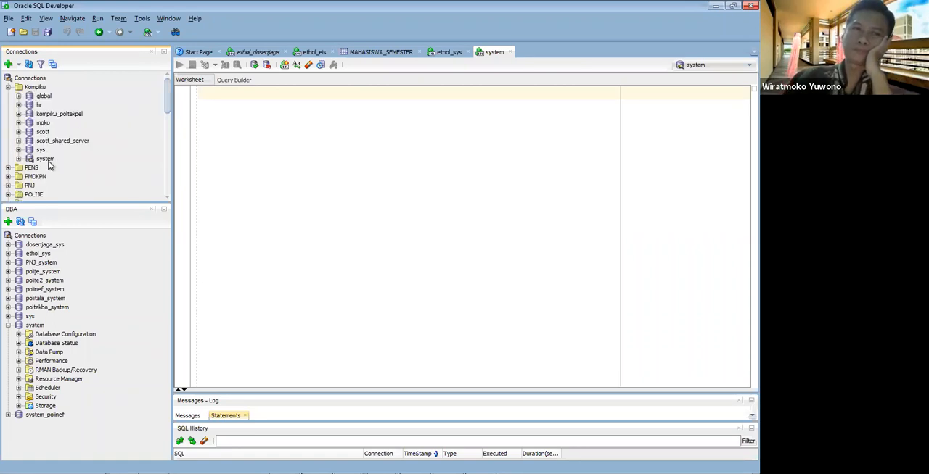
{"action": "right_click", "coordinate": [49, 164]}
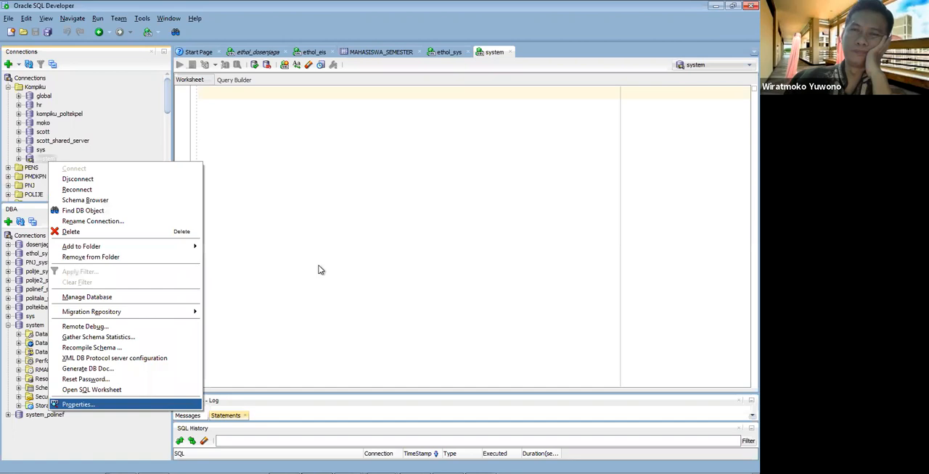
{"action": "key", "text": "Return"}
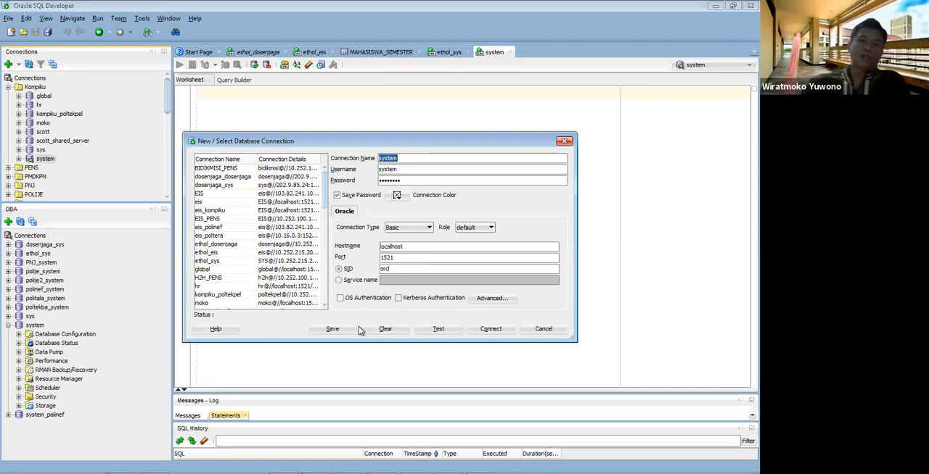
{"action": "left_click", "coordinate": [431, 330]}
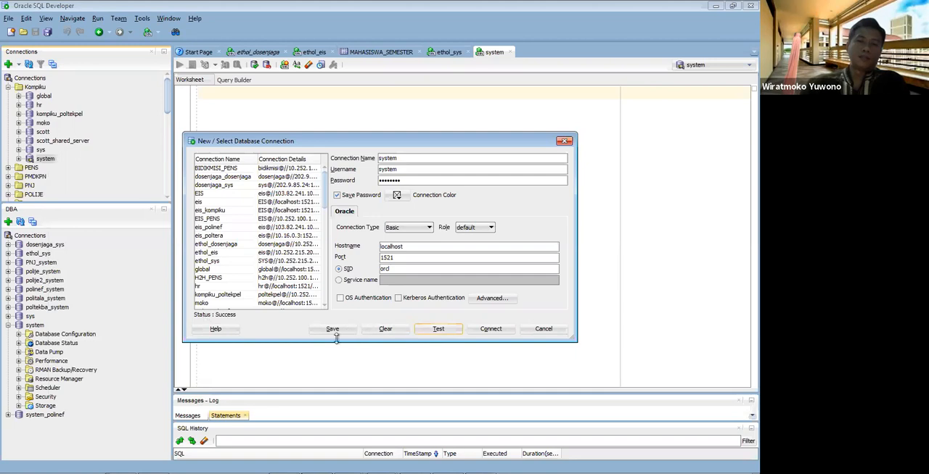
{"action": "left_click", "coordinate": [543, 329]}
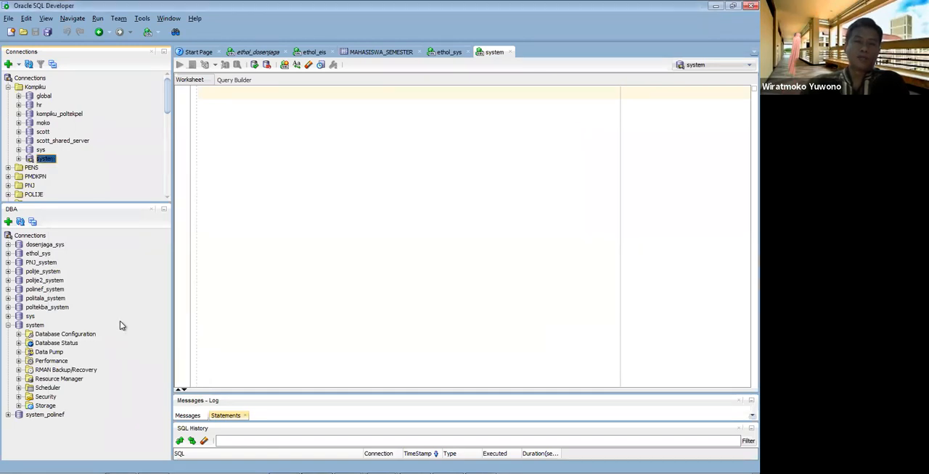
{"action": "left_click", "coordinate": [45, 20]}
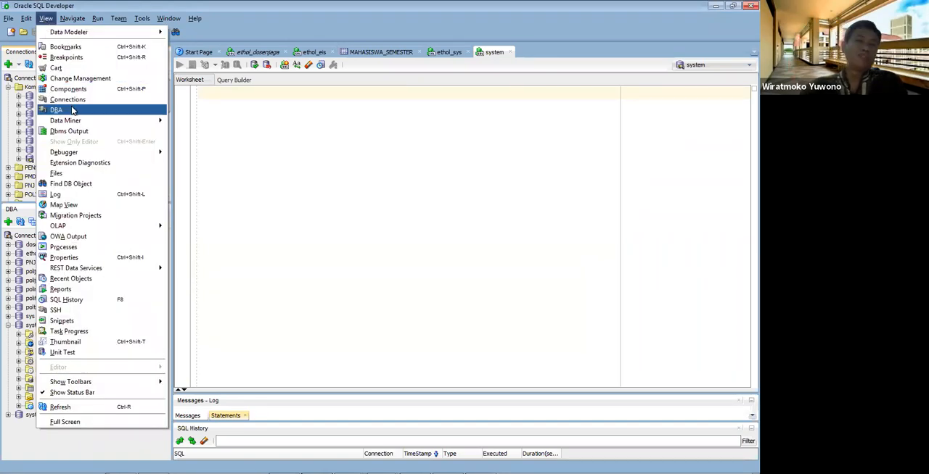
{"action": "left_click", "coordinate": [233, 221]}
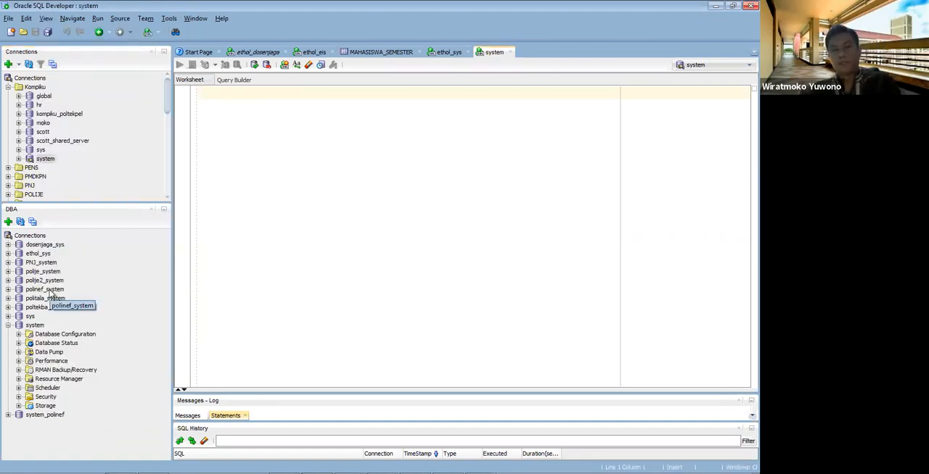
{"action": "right_click", "coordinate": [38, 237]}
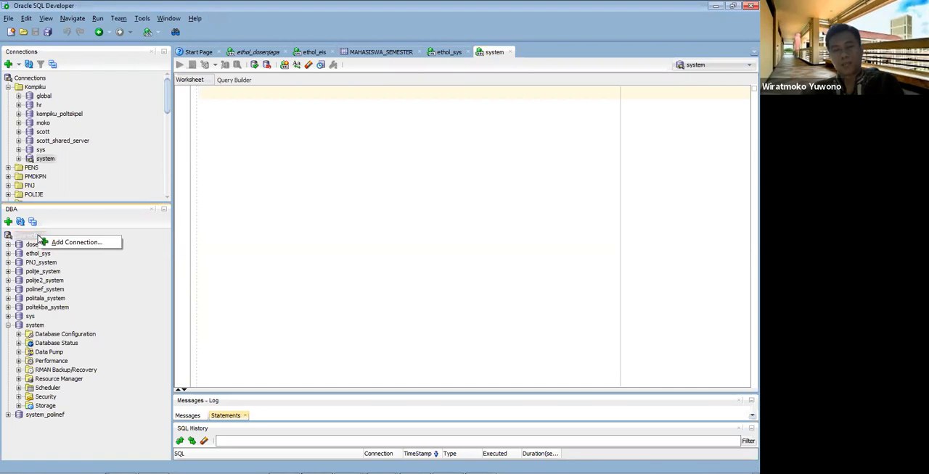
{"action": "left_click", "coordinate": [64, 243]}
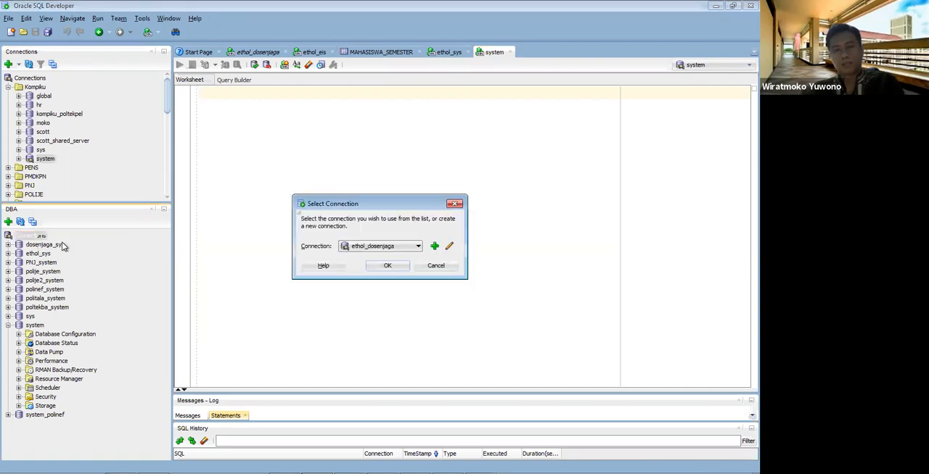
{"action": "left_click", "coordinate": [407, 241]}
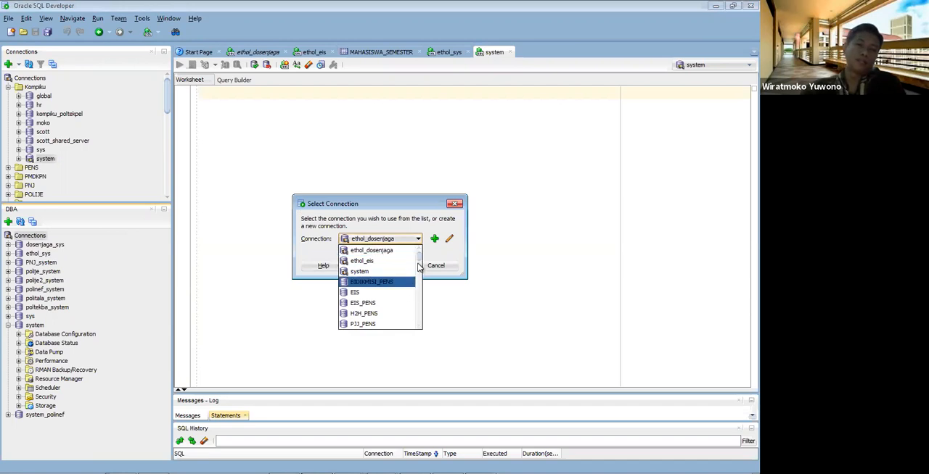
{"action": "left_click_drag", "start_coordinate": [419, 258], "coordinate": [426, 326]}
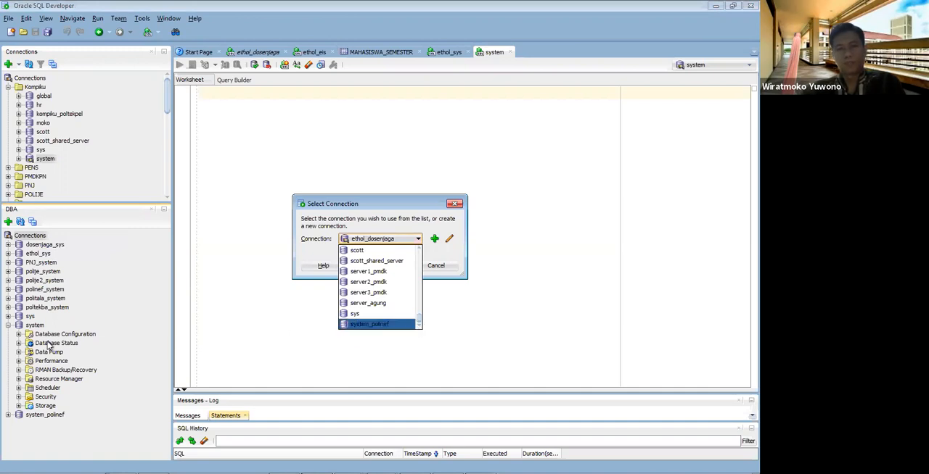
{"action": "left_click", "coordinate": [445, 264]}
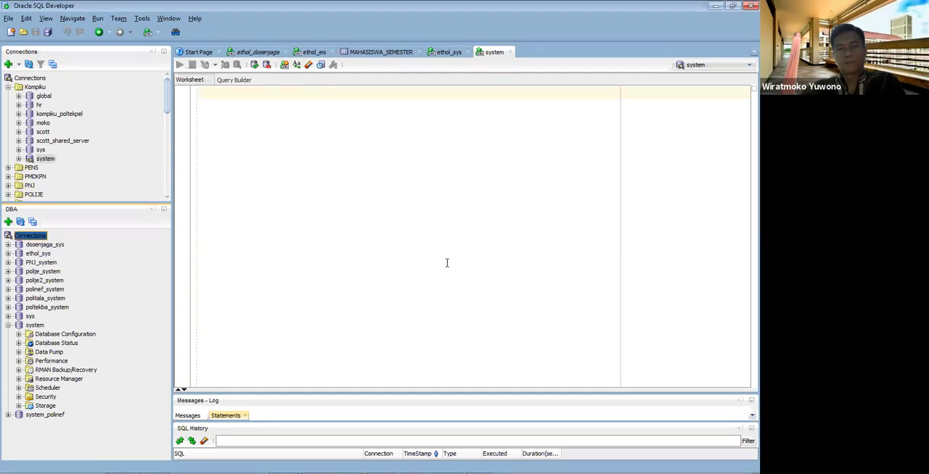
Step: Expand the system connection's Storage node in the DBA tree and list its tablespaces
{"action": "left_click", "coordinate": [9, 326]}
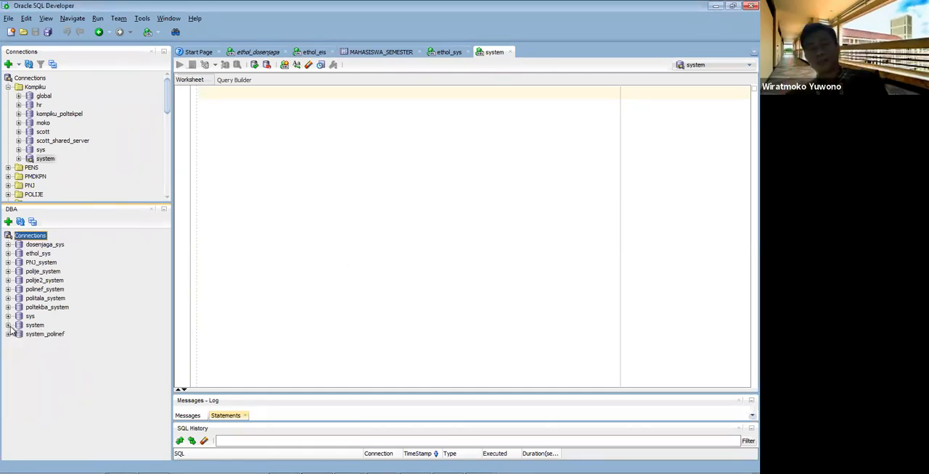
{"action": "left_click", "coordinate": [8, 326]}
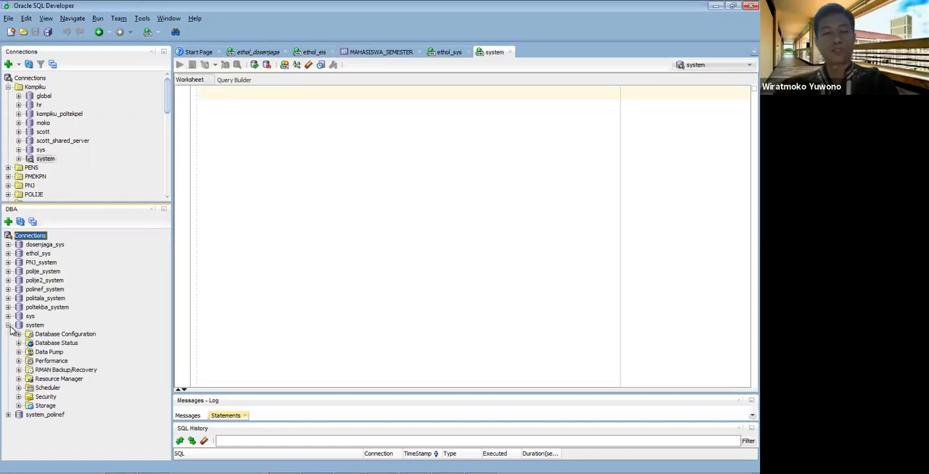
{"action": "left_click", "coordinate": [20, 407]}
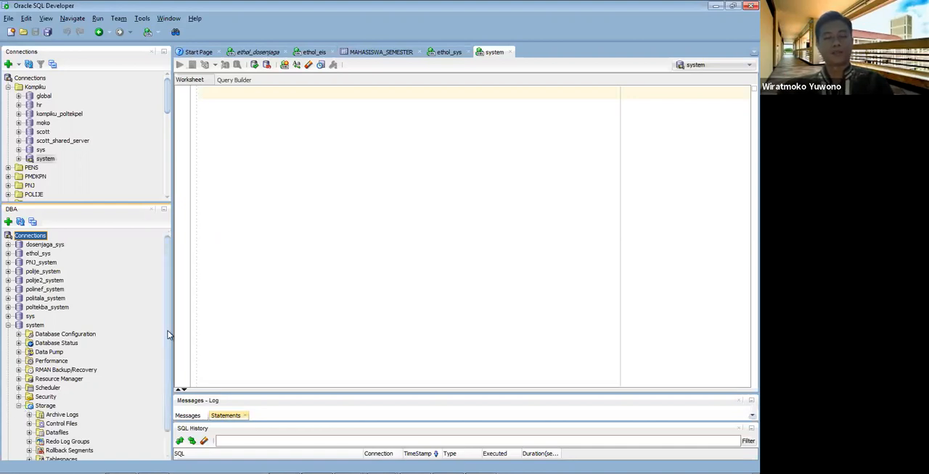
{"action": "scroll", "coordinate": [167, 335], "scroll_direction": "down", "scroll_amount": 1}
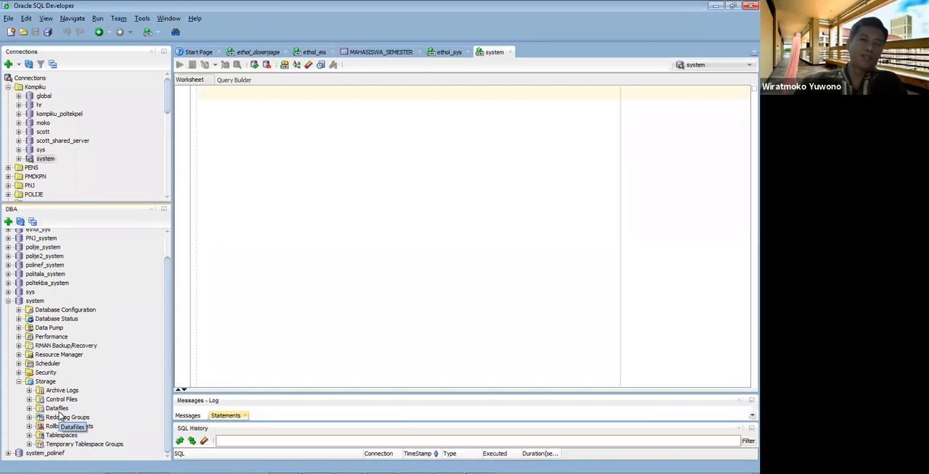
{"action": "left_click", "coordinate": [29, 436]}
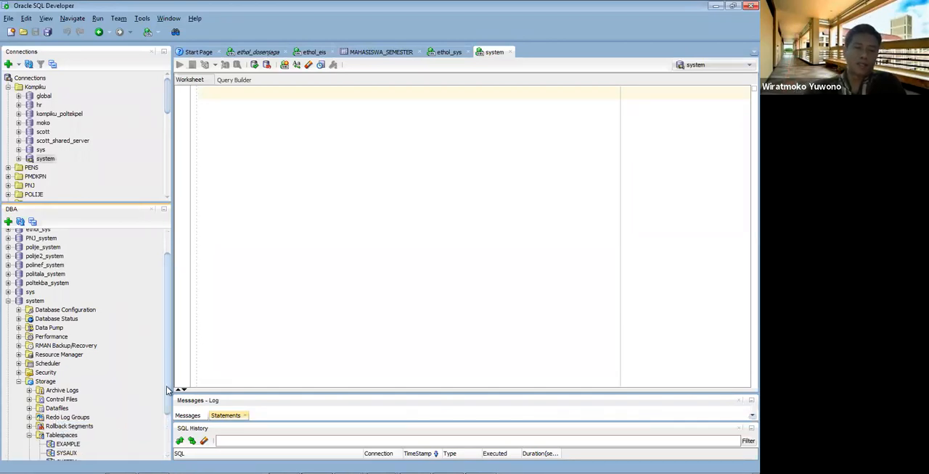
{"action": "scroll", "coordinate": [166, 406], "scroll_direction": "down", "scroll_amount": 2}
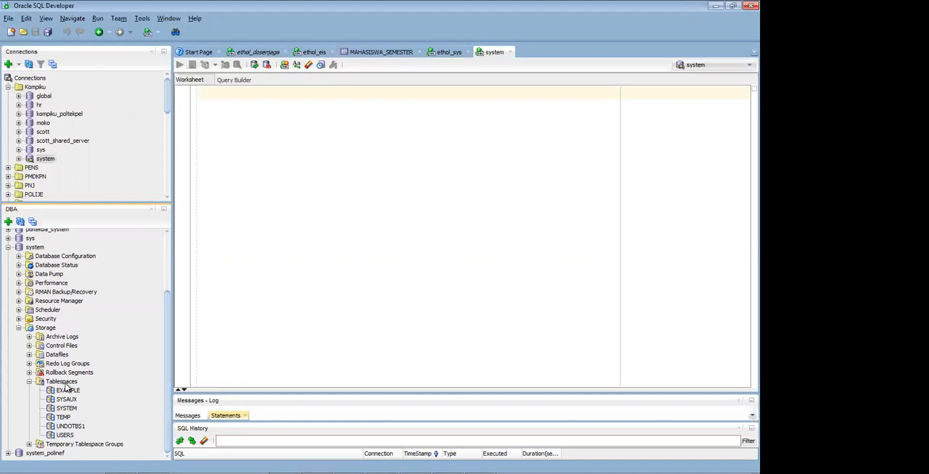
{"action": "left_click", "coordinate": [64, 436]}
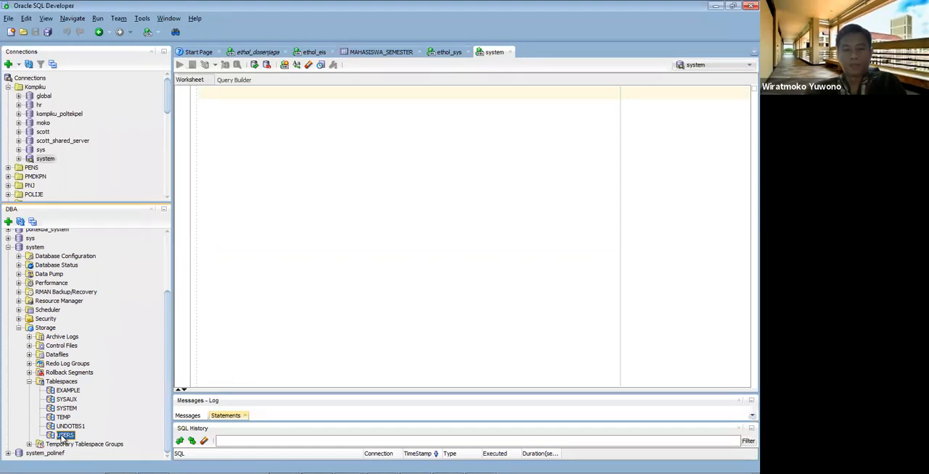
{"action": "right_click", "coordinate": [71, 434]}
{"action": "left_click", "coordinate": [119, 414]}
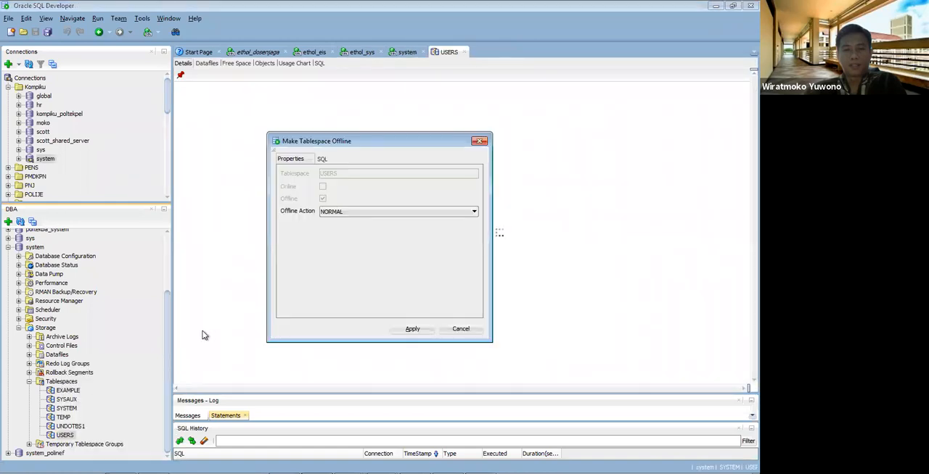
{"action": "left_click", "coordinate": [460, 328]}
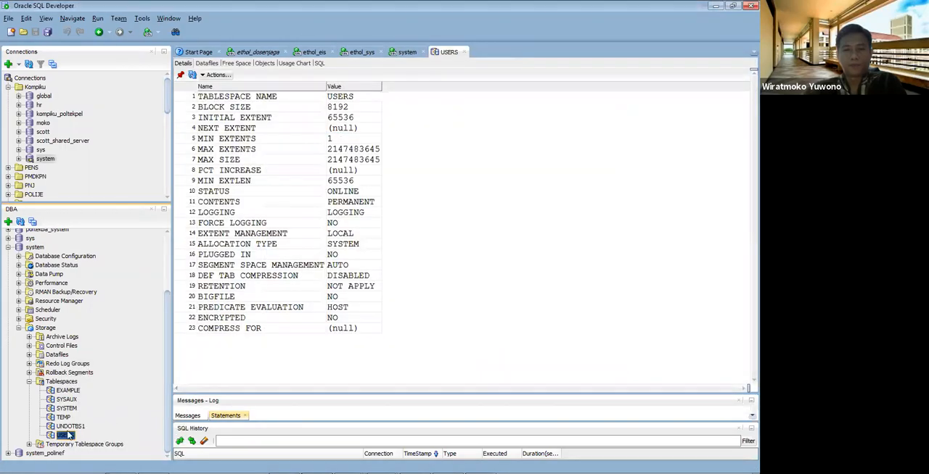
Step: Copy the datafile directory path from the USERS tablespace's edit settings and close them without making changes
{"action": "right_click", "coordinate": [69, 434]}
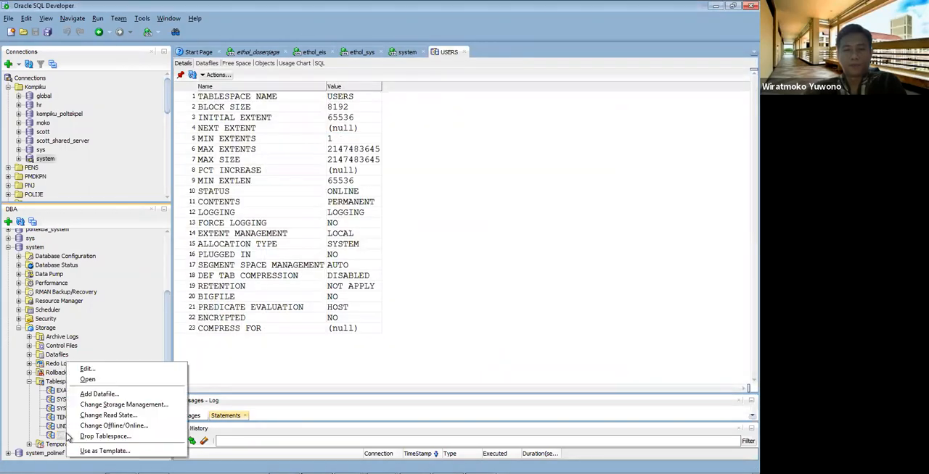
{"action": "left_click", "coordinate": [116, 370]}
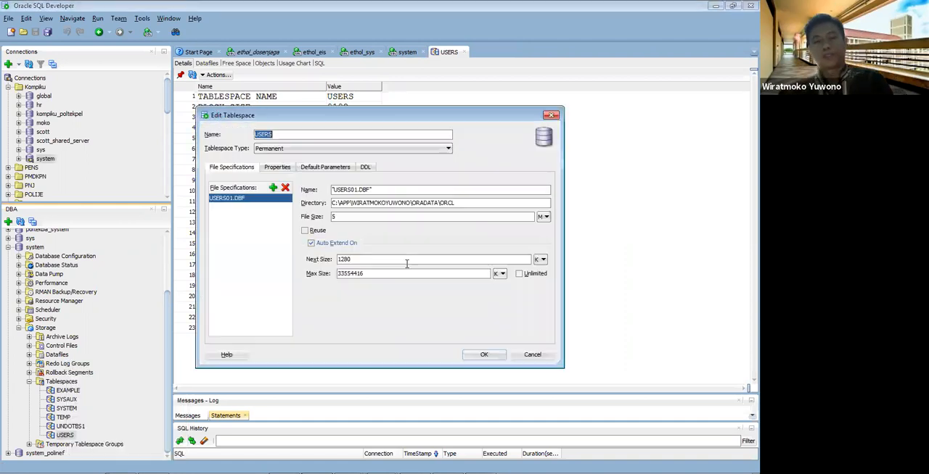
{"action": "triple_click", "coordinate": [466, 203]}
{"action": "key", "text": "ctrl+c"}
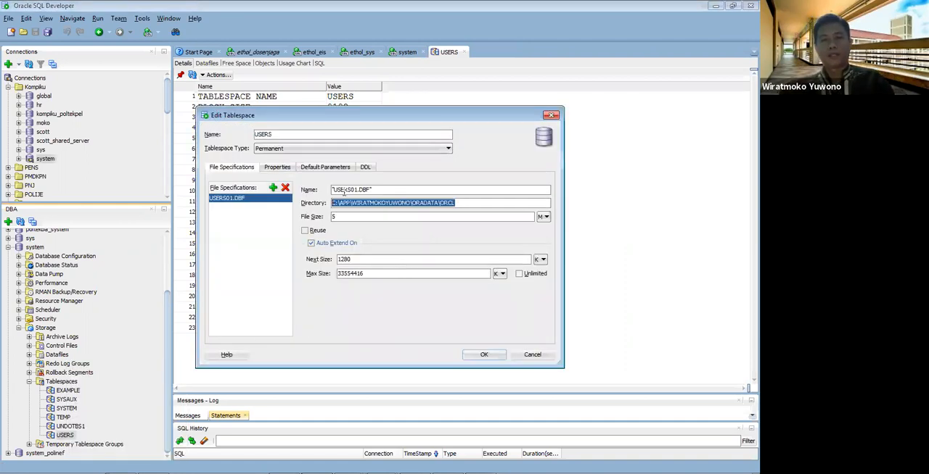
{"action": "left_click", "coordinate": [533, 355]}
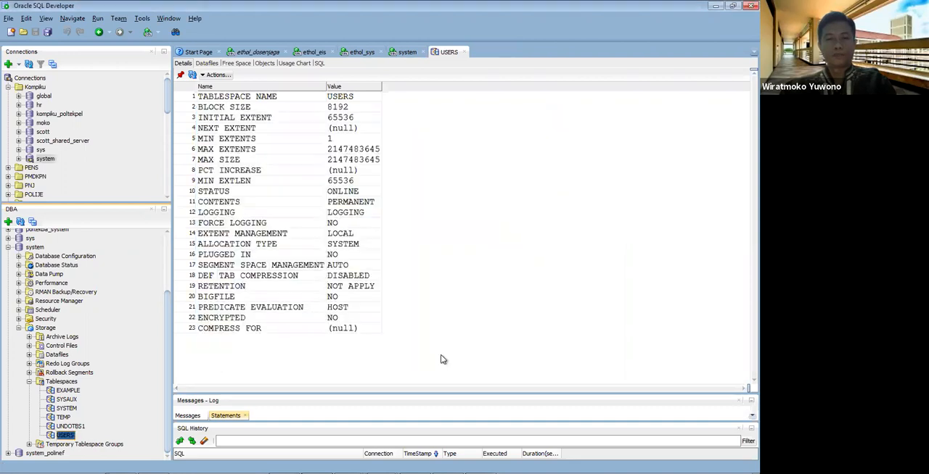
Step: Start a new tablespace under the system connection and paste the copied datafile path as its file directory
{"action": "left_click", "coordinate": [65, 383]}
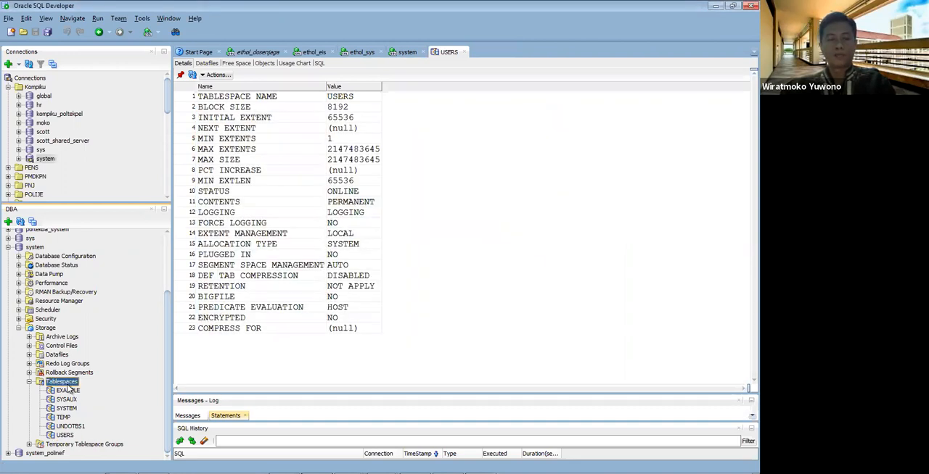
{"action": "right_click", "coordinate": [69, 381]}
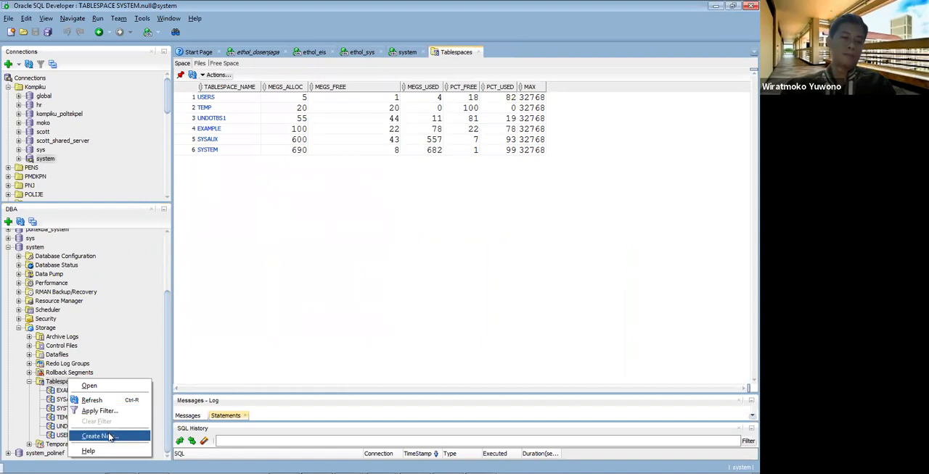
{"action": "left_click", "coordinate": [109, 437]}
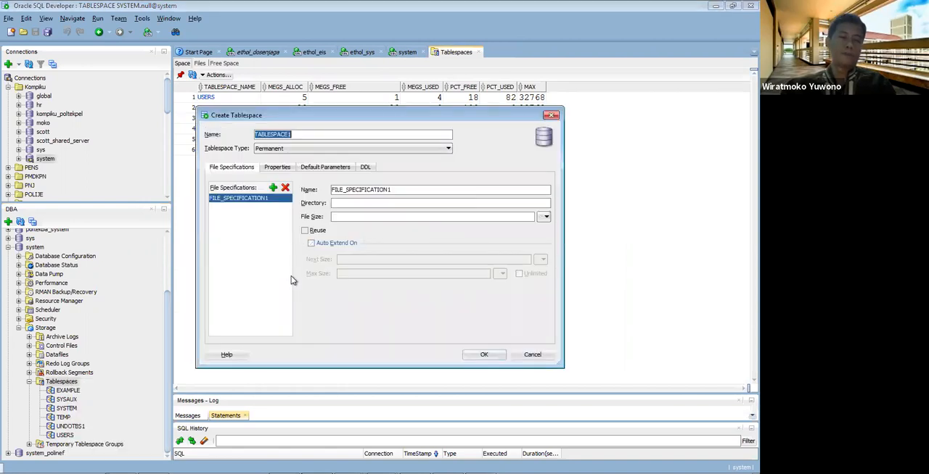
{"action": "left_click", "coordinate": [360, 205]}
{"action": "key", "text": "ctrl+v"}
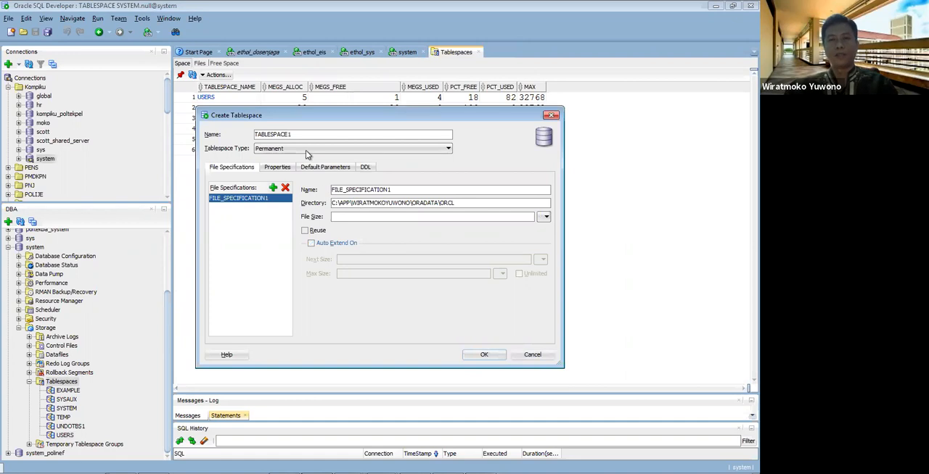
Step: Name the new tablespace DW and its datafile dw.dbf
{"action": "left_click_drag", "start_coordinate": [296, 133], "coordinate": [228, 134]}
{"action": "type", "text": "DW"}
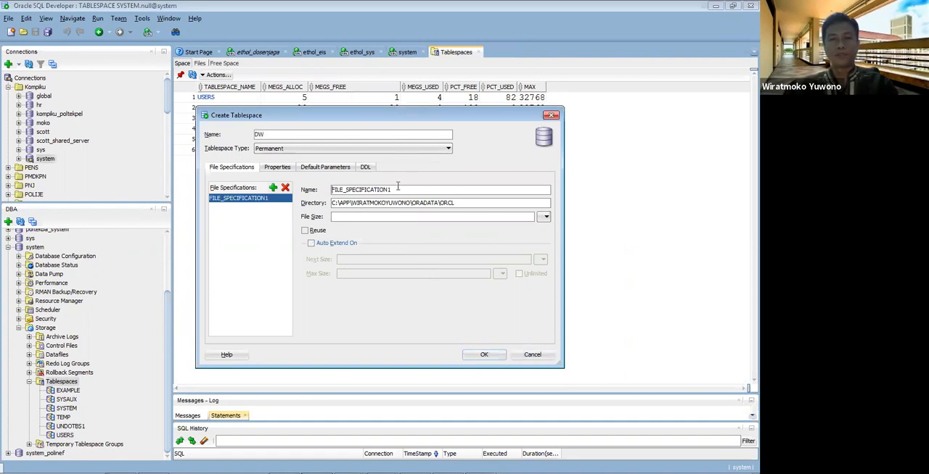
{"action": "left_click_drag", "start_coordinate": [395, 190], "coordinate": [296, 191]}
{"action": "type", "text": "DW.dbf"}
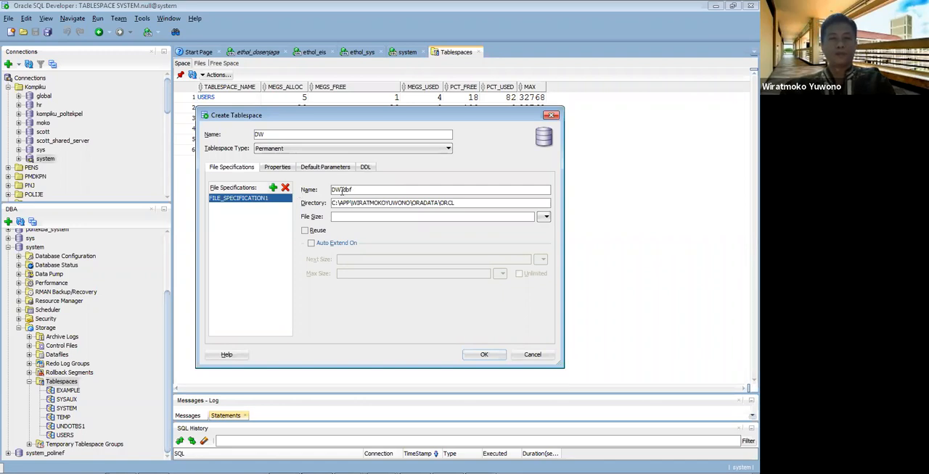
{"action": "left_click_drag", "start_coordinate": [339, 189], "coordinate": [312, 191]}
{"action": "type", "text": "dw"}
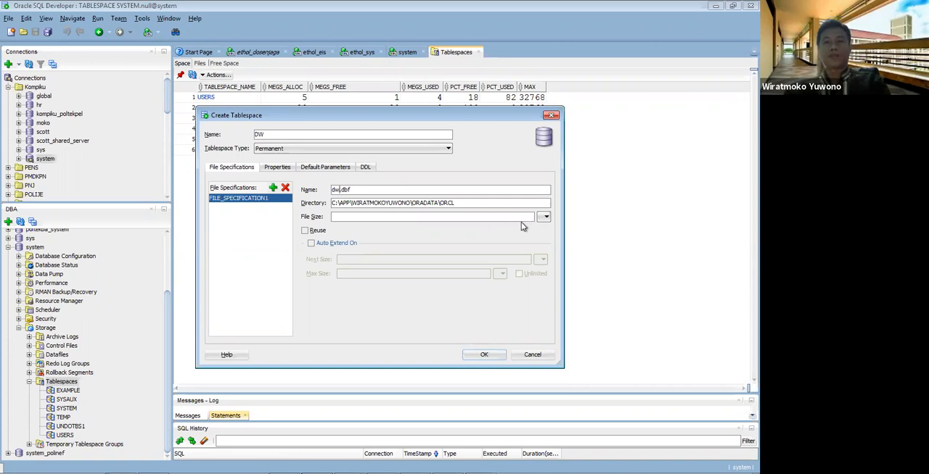
Step: Set the DW datafile's file size to 10 M
{"action": "left_click", "coordinate": [544, 217]}
{"action": "left_click", "coordinate": [544, 217]}
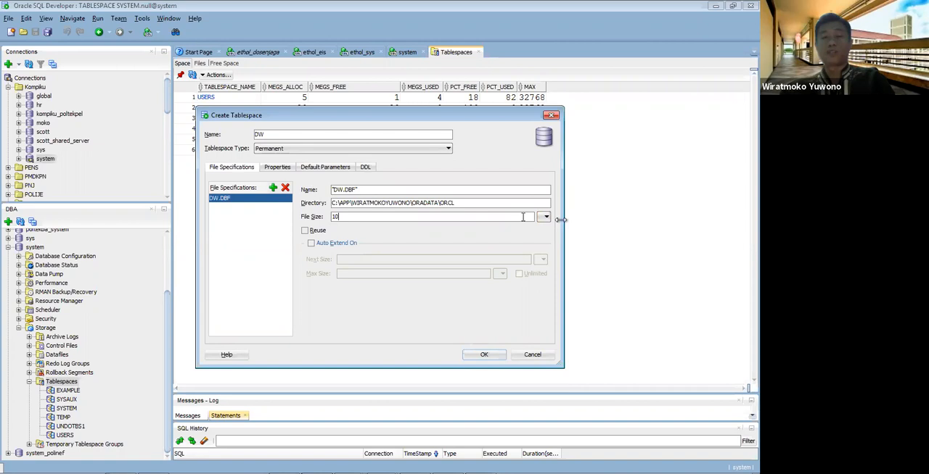
{"action": "left_click", "coordinate": [546, 218]}
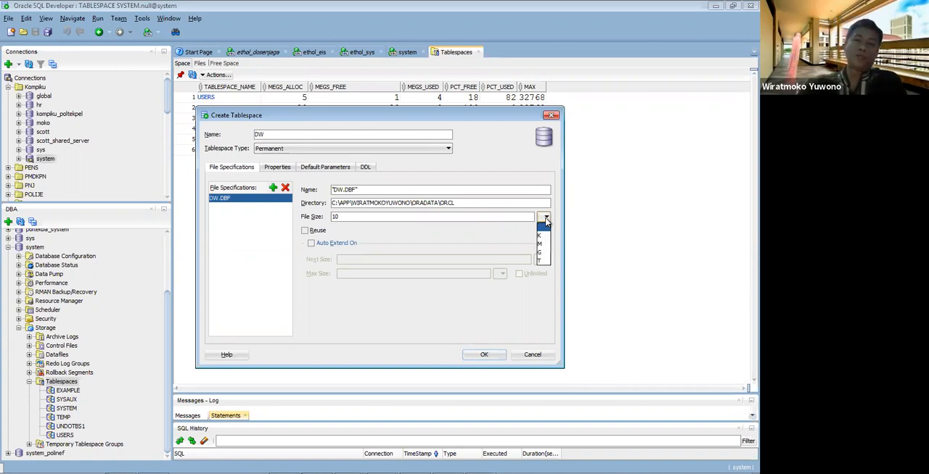
{"action": "left_click", "coordinate": [540, 244]}
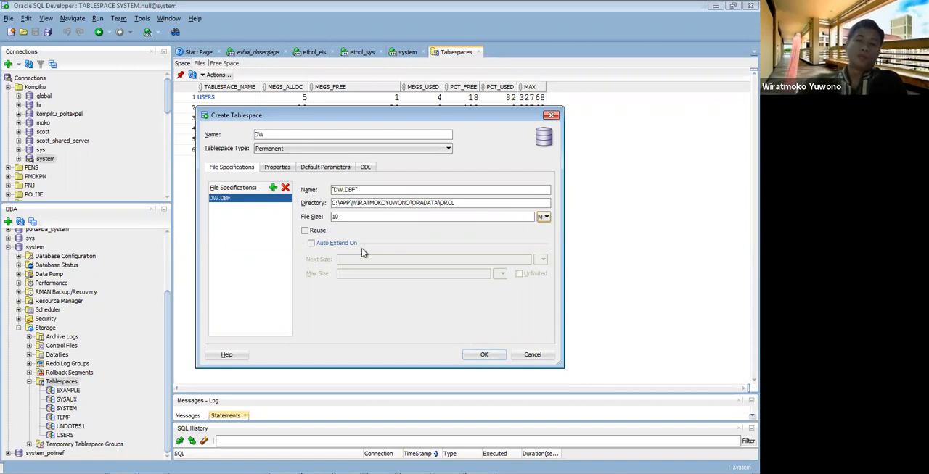
Step: Turn on auto extend for the DW datafile with next size 1 and unlimited maximum size, and create the tablespace
{"action": "left_click", "coordinate": [335, 243]}
{"action": "left_click", "coordinate": [375, 259]}
{"action": "type", "text": "1"}
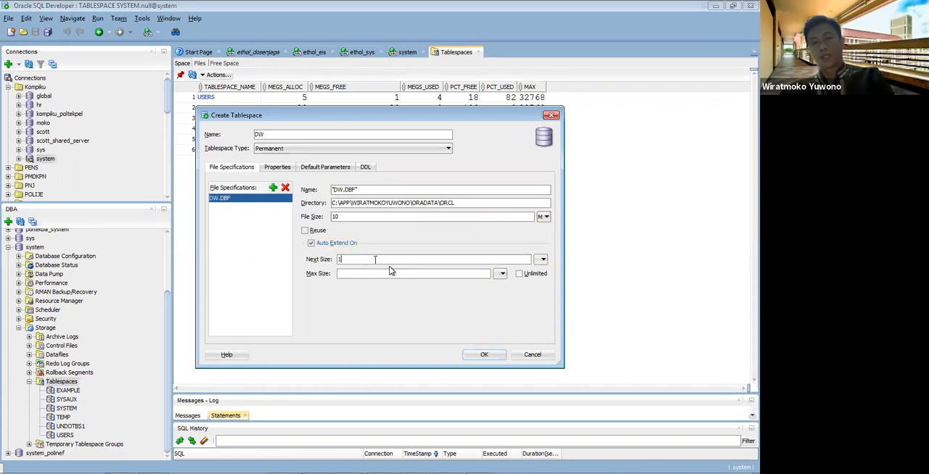
{"action": "left_click", "coordinate": [521, 274]}
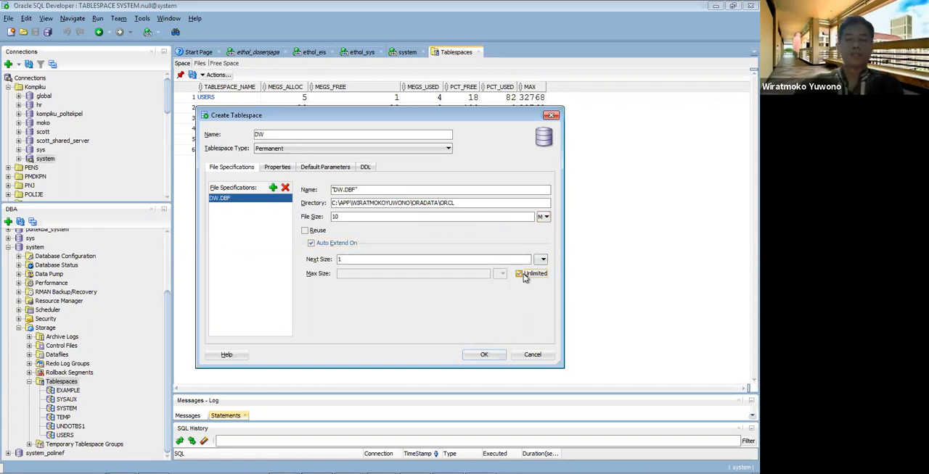
{"action": "left_click", "coordinate": [485, 355]}
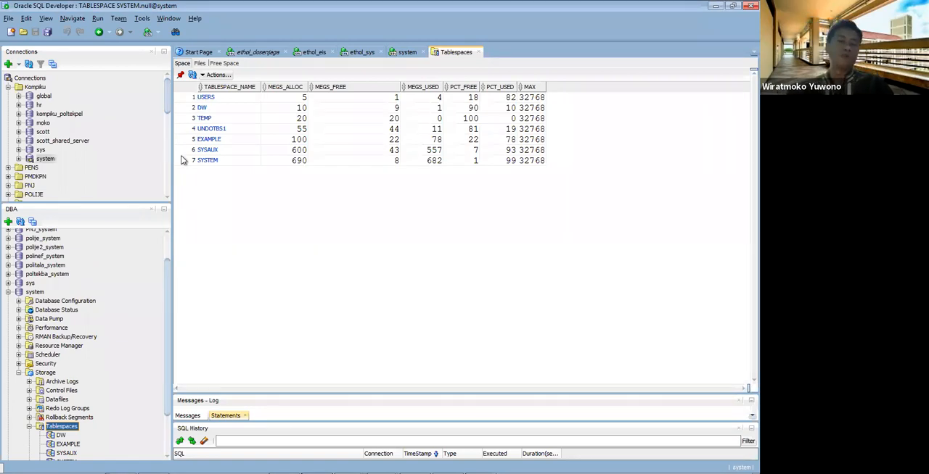
Step: Start creating a new database user under the system connection's security settings in the DBA view
{"action": "left_click", "coordinate": [19, 373]}
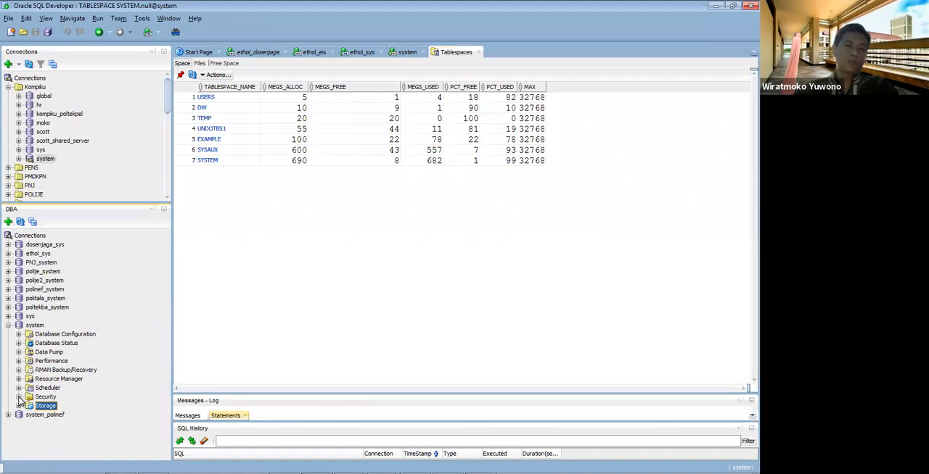
{"action": "left_click", "coordinate": [19, 397]}
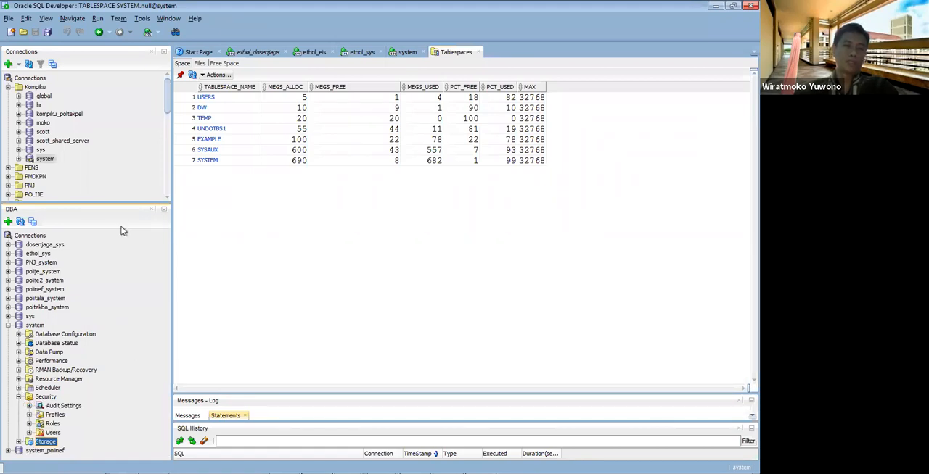
{"action": "left_click_drag", "start_coordinate": [113, 203], "coordinate": [112, 164]}
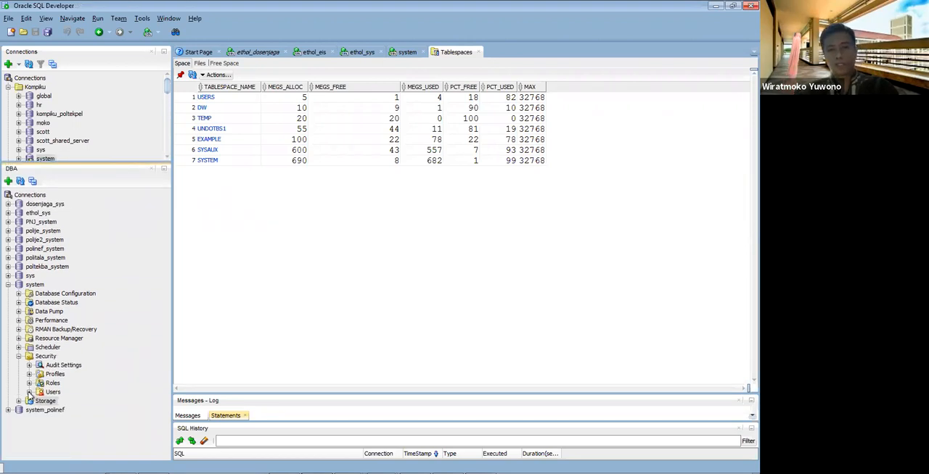
{"action": "left_click", "coordinate": [29, 393]}
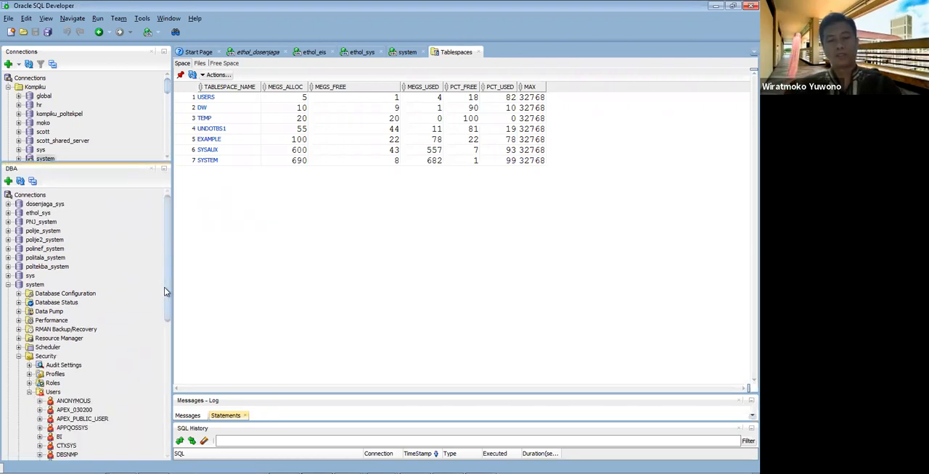
{"action": "left_click_drag", "start_coordinate": [165, 298], "coordinate": [169, 385]}
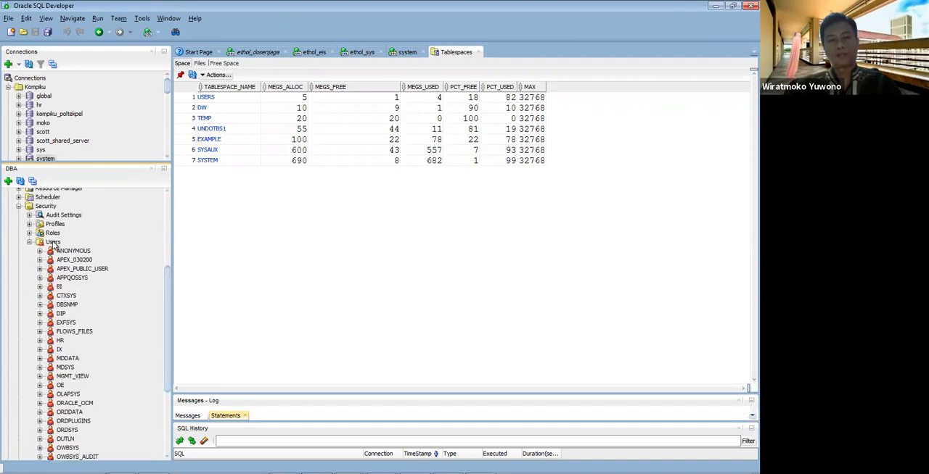
{"action": "right_click", "coordinate": [53, 246]}
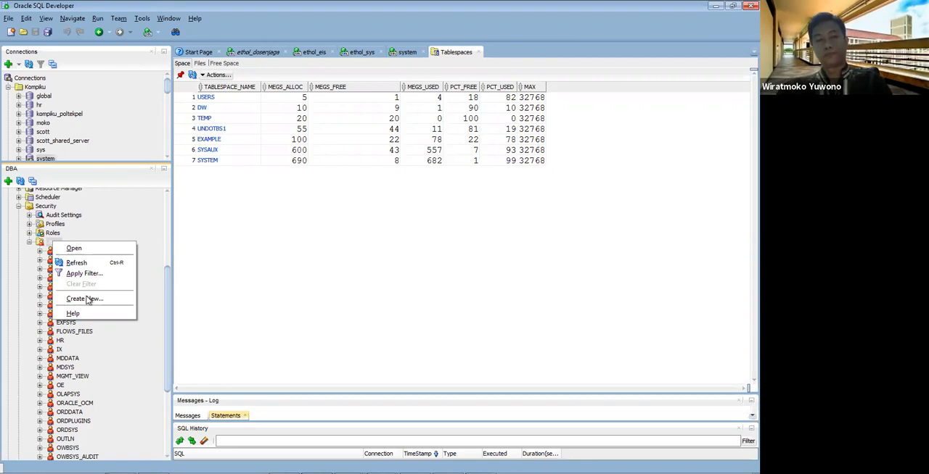
{"action": "key", "text": "Return"}
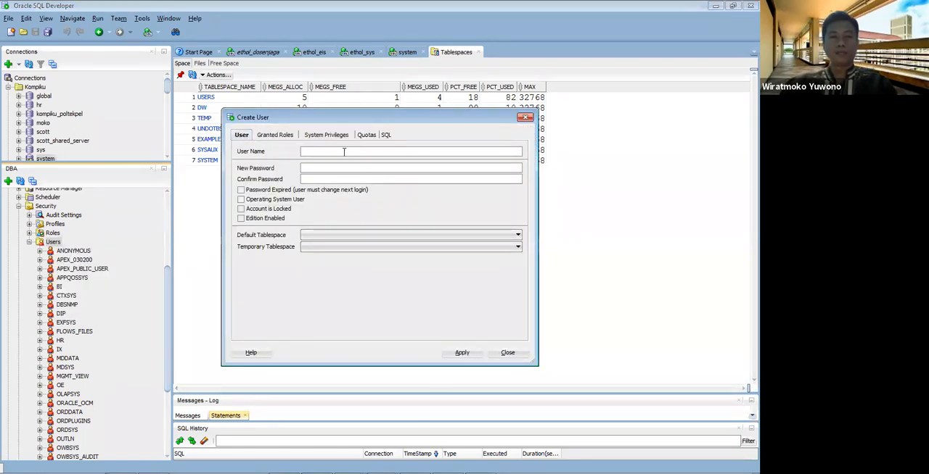
Step: Name the new user DW_USER with its password entered and confirmed, and choose DW as the default tablespace
{"action": "type", "text": "DWUSWR"}
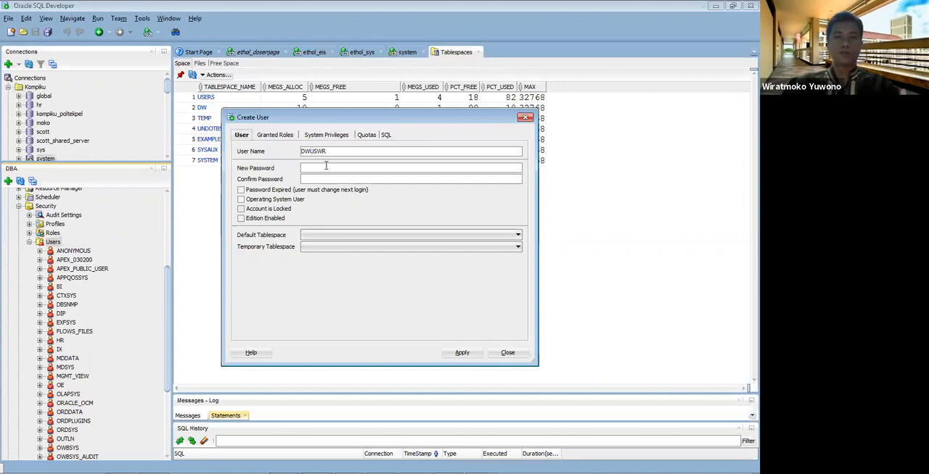
{"action": "key", "text": "BackSpace"}
{"action": "key", "text": "BackSpace"}
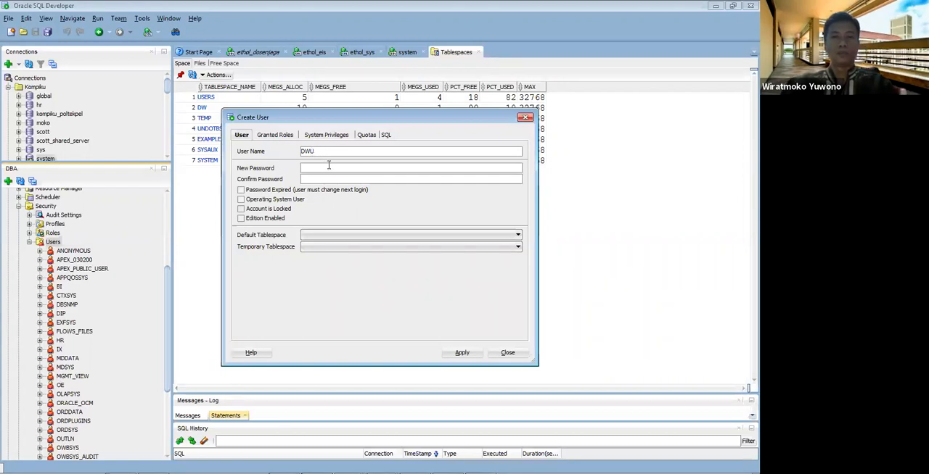
{"action": "type", "text": "USER"}
{"action": "left_click", "coordinate": [327, 167]}
{"action": "type", "text": "dw"}
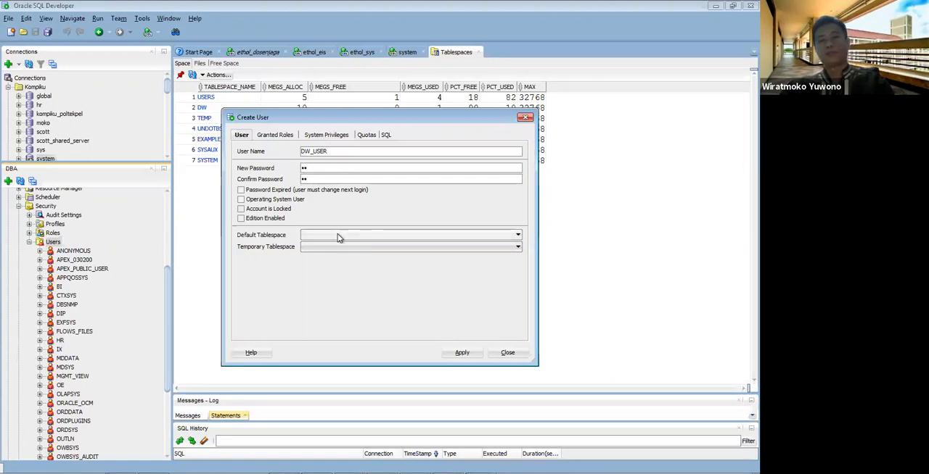
{"action": "left_click", "coordinate": [356, 234]}
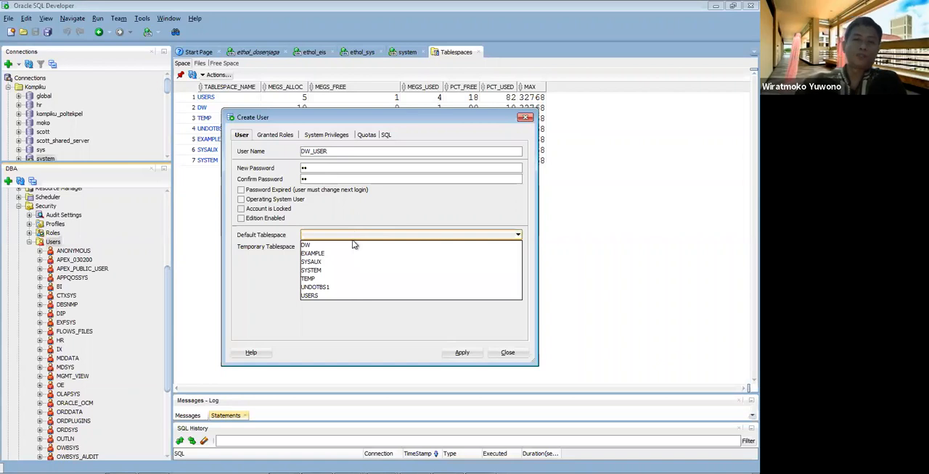
{"action": "left_click", "coordinate": [354, 246]}
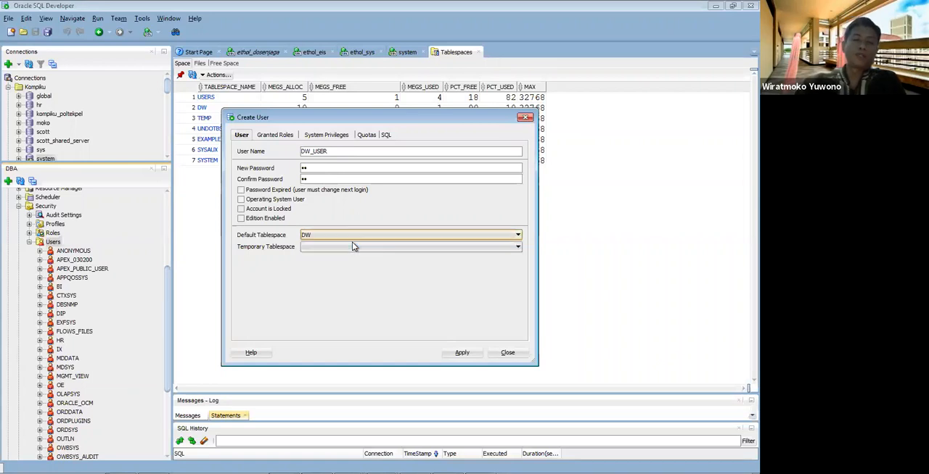
Step: Grant the CONNECT and RESOURCE roles to the new user and mark both as default
{"action": "left_click", "coordinate": [274, 135]}
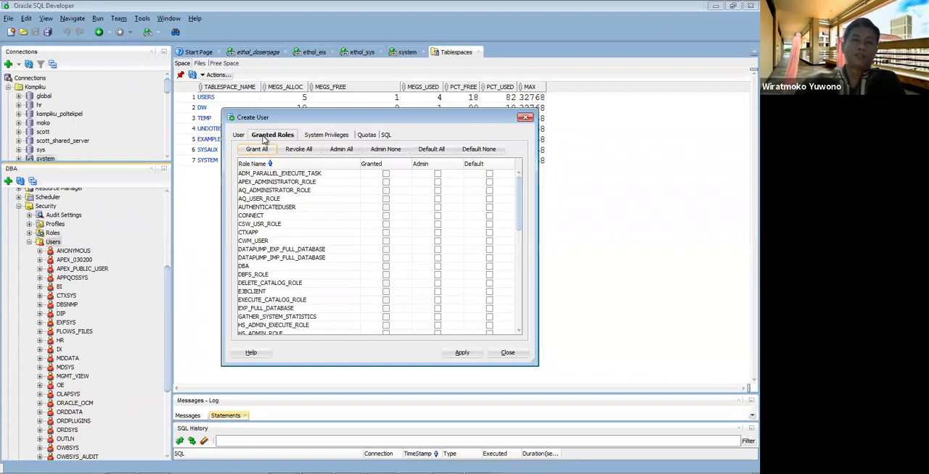
{"action": "left_click", "coordinate": [385, 216]}
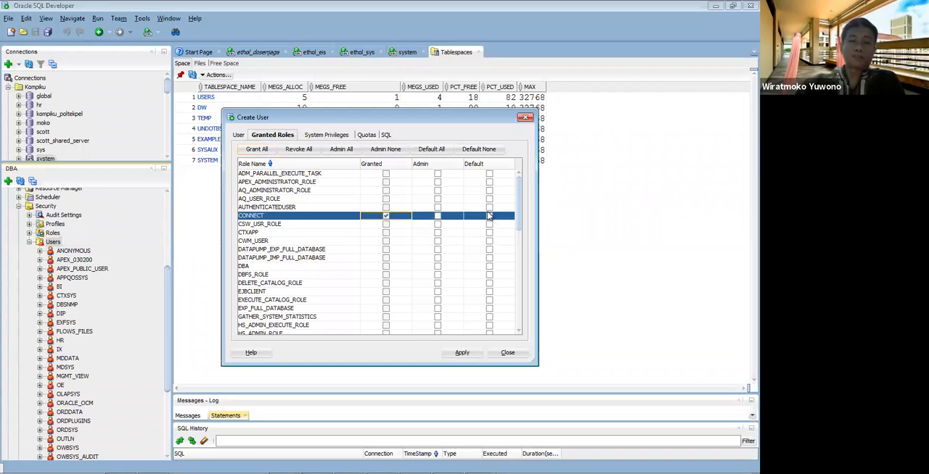
{"action": "left_click", "coordinate": [489, 215]}
{"action": "left_click_drag", "start_coordinate": [520, 215], "coordinate": [521, 305]}
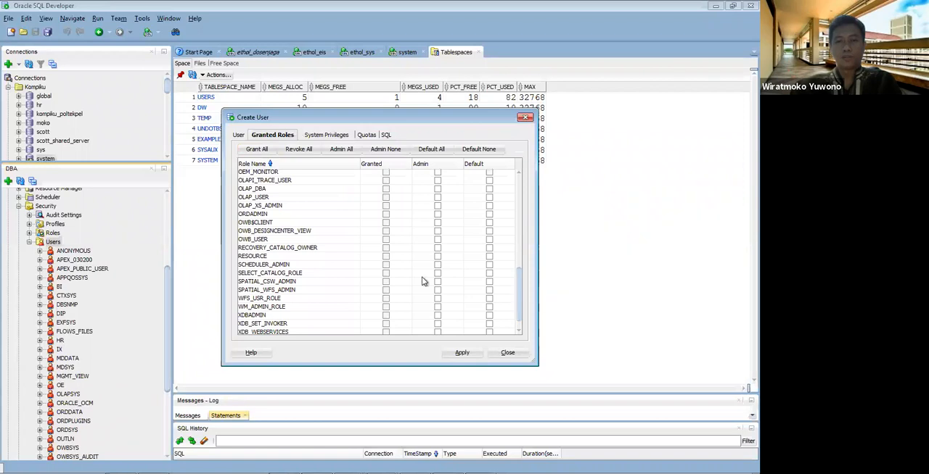
{"action": "left_click", "coordinate": [385, 256]}
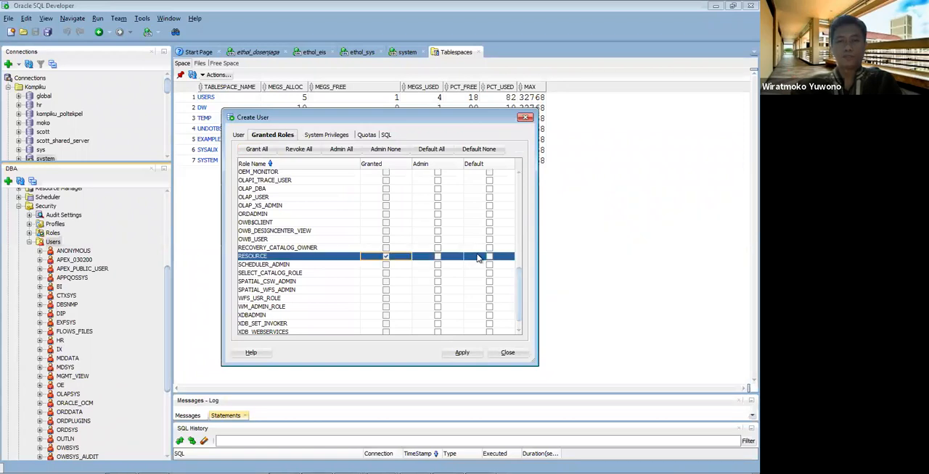
{"action": "left_click", "coordinate": [489, 257]}
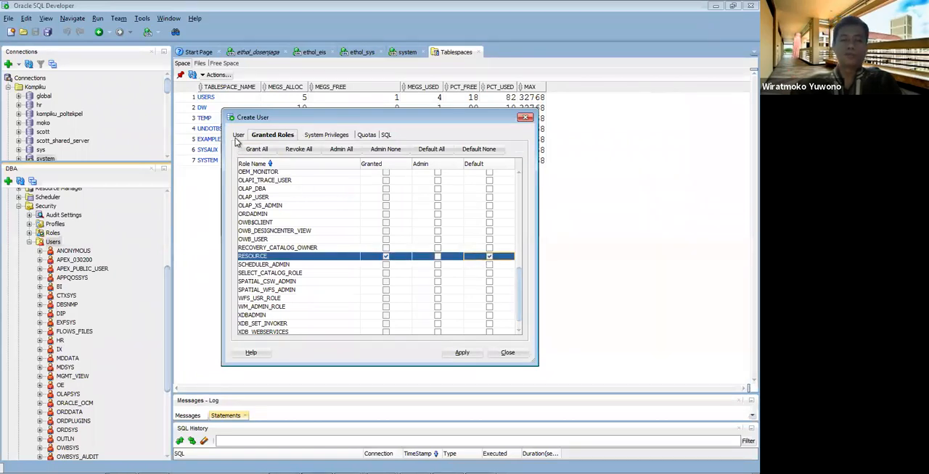
Step: Apply the settings to create DW_USER and dismiss the result message
{"action": "left_click", "coordinate": [237, 137]}
{"action": "left_click", "coordinate": [457, 353]}
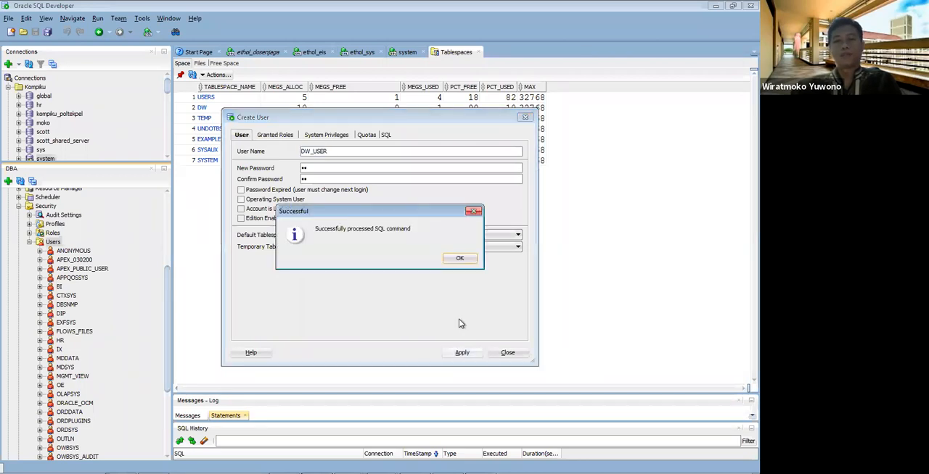
{"action": "left_click", "coordinate": [457, 261]}
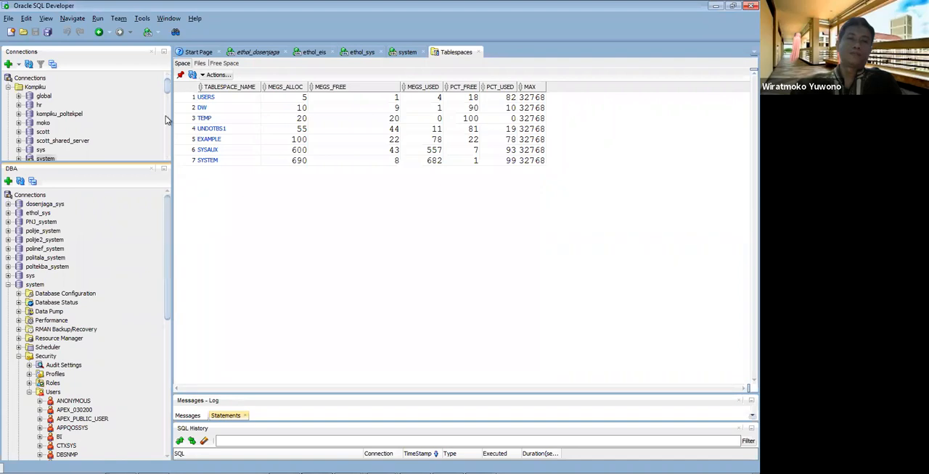
Step: Enlarge the connections list and collapse the Kompiku folder
{"action": "left_click", "coordinate": [18, 88]}
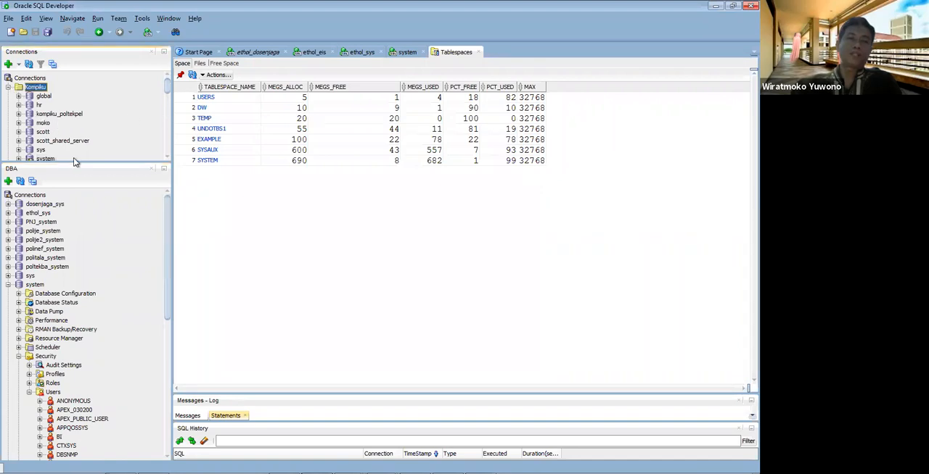
{"action": "left_click_drag", "start_coordinate": [74, 163], "coordinate": [71, 267]}
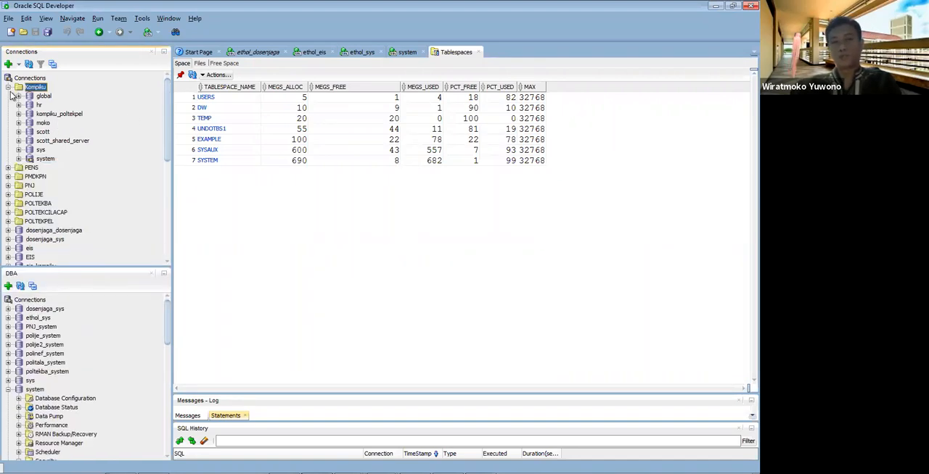
{"action": "left_click", "coordinate": [8, 87]}
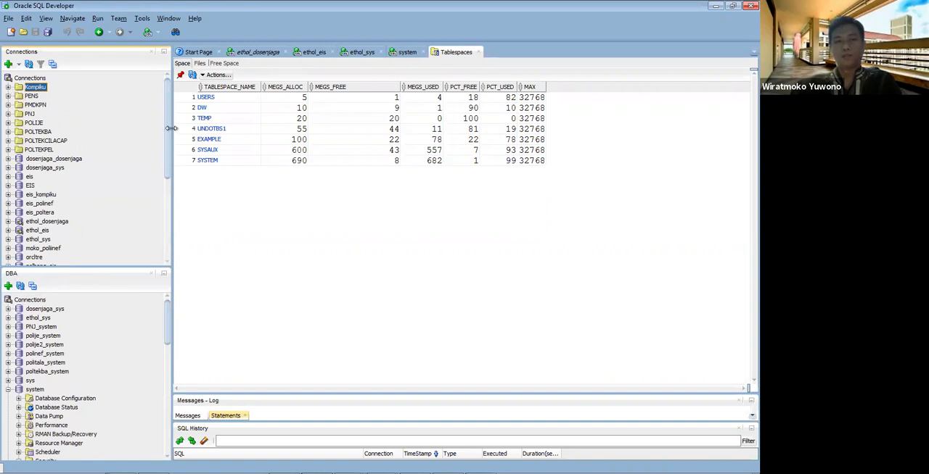
{"action": "scroll", "coordinate": [169, 181], "scroll_direction": "down", "scroll_amount": 6}
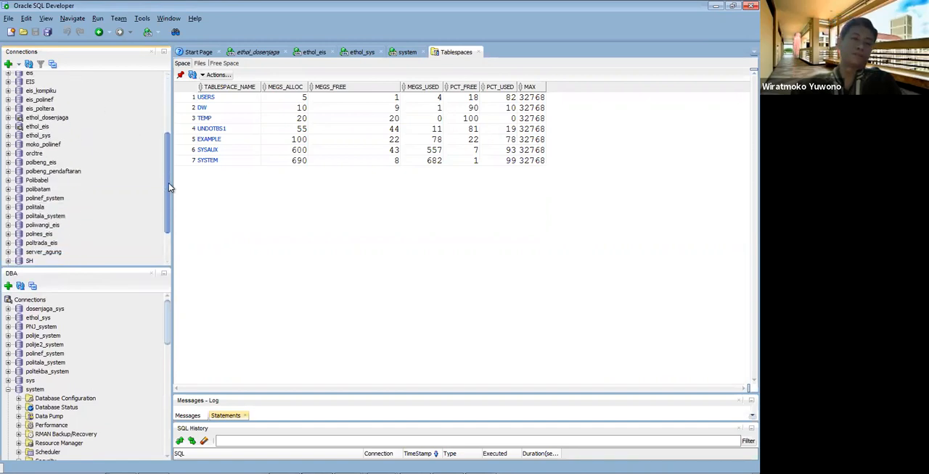
{"action": "scroll", "coordinate": [146, 137], "scroll_direction": "up", "scroll_amount": 6}
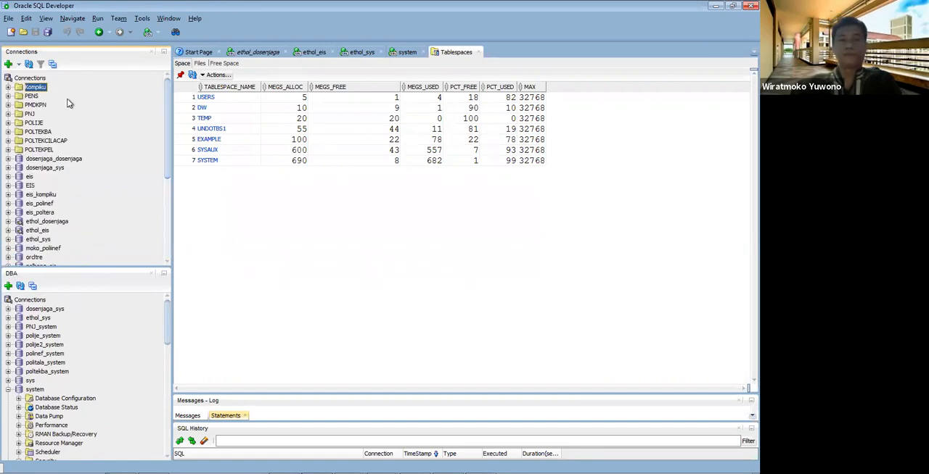
Step: Define a new database connection DW_USER with username dw_user, its password and SID orcl, and test it
{"action": "left_click", "coordinate": [37, 80]}
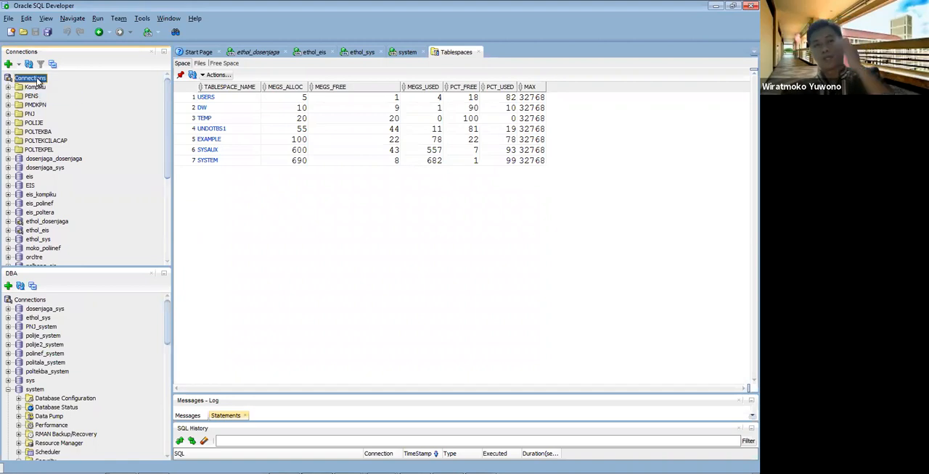
{"action": "right_click", "coordinate": [38, 82]}
{"action": "left_click", "coordinate": [49, 85]}
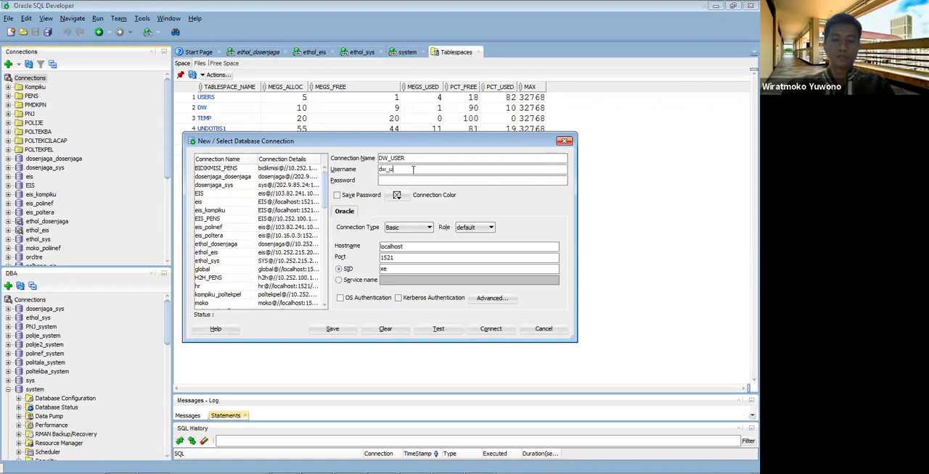
{"action": "type", "text": "dw"}
{"action": "left_click_drag", "start_coordinate": [405, 271], "coordinate": [342, 266]}
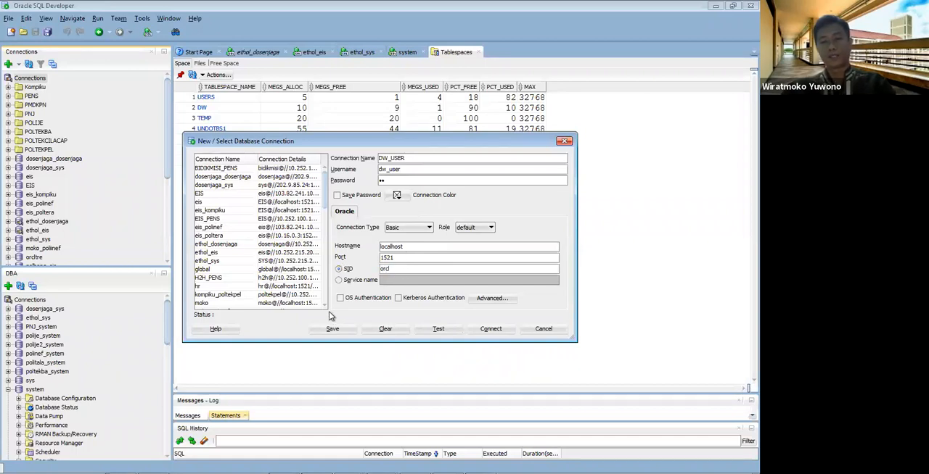
{"action": "left_click", "coordinate": [439, 330]}
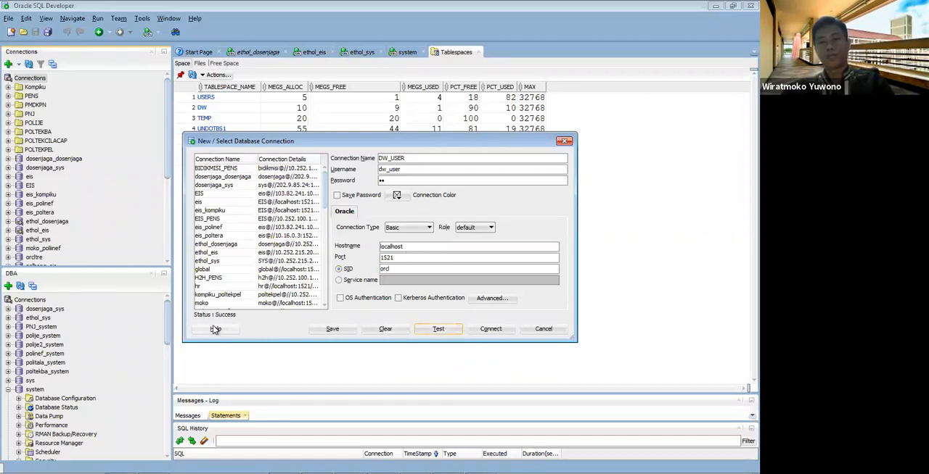
Step: Save the DW_USER connection with its password stored, and connect to it, expanding its entry in the connections list
{"action": "left_click", "coordinate": [361, 196]}
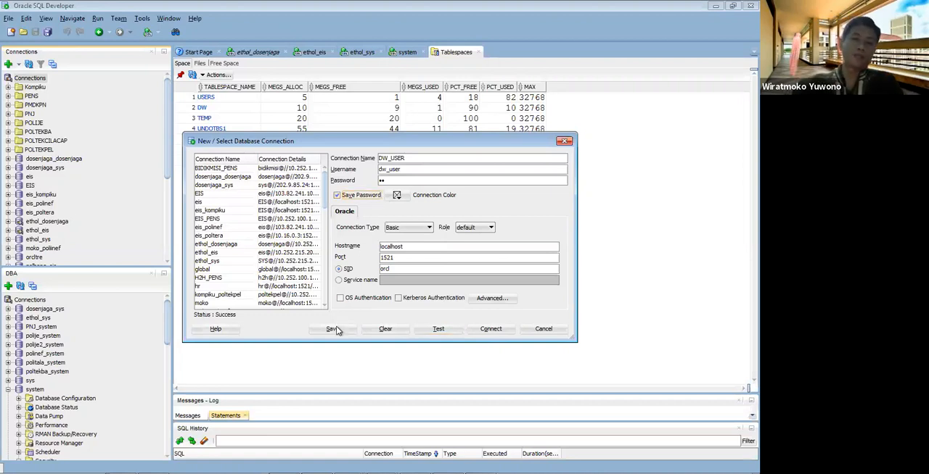
{"action": "left_click", "coordinate": [333, 329]}
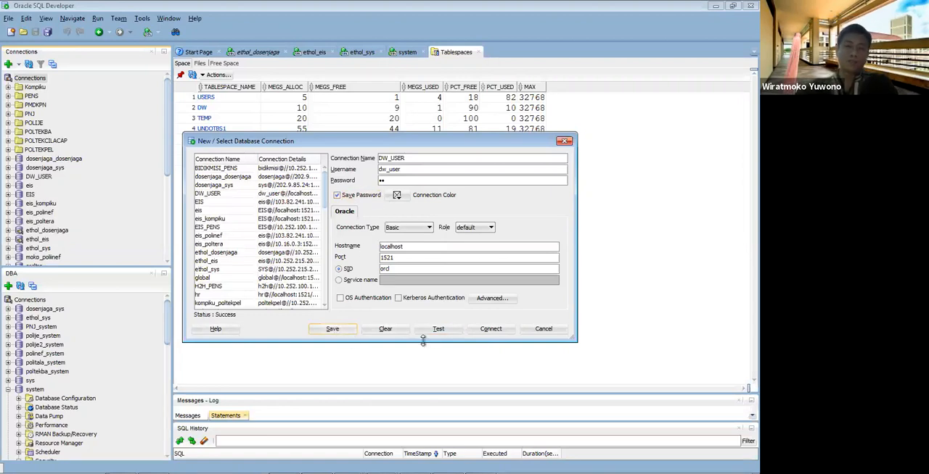
{"action": "left_click", "coordinate": [480, 333]}
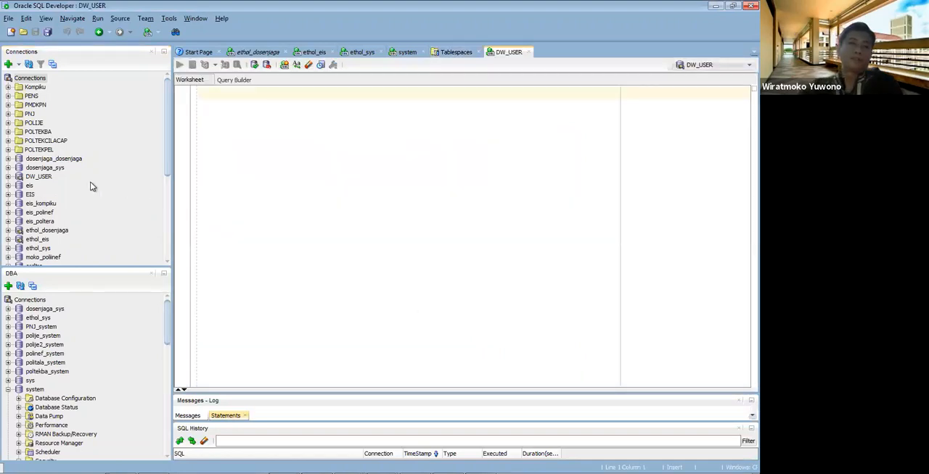
{"action": "left_click", "coordinate": [8, 177]}
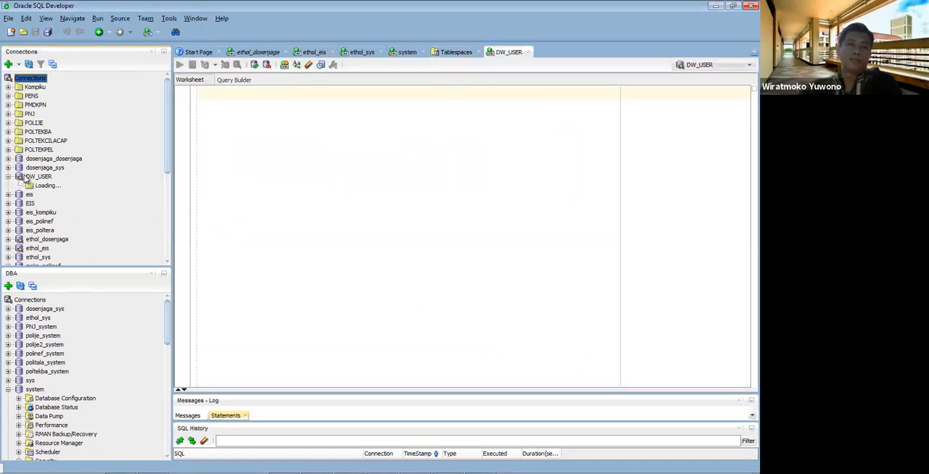
Step: Select the DW_USER connection and expand its list of tables
{"action": "left_click", "coordinate": [27, 179]}
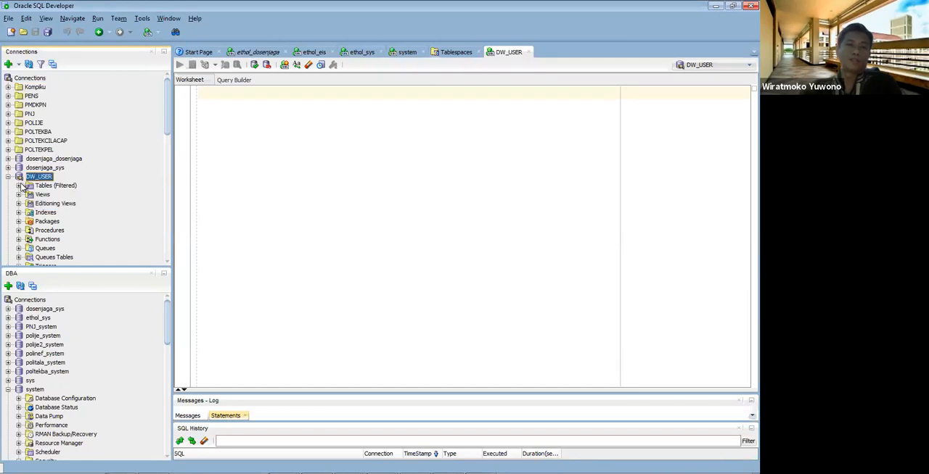
{"action": "left_click", "coordinate": [19, 186]}
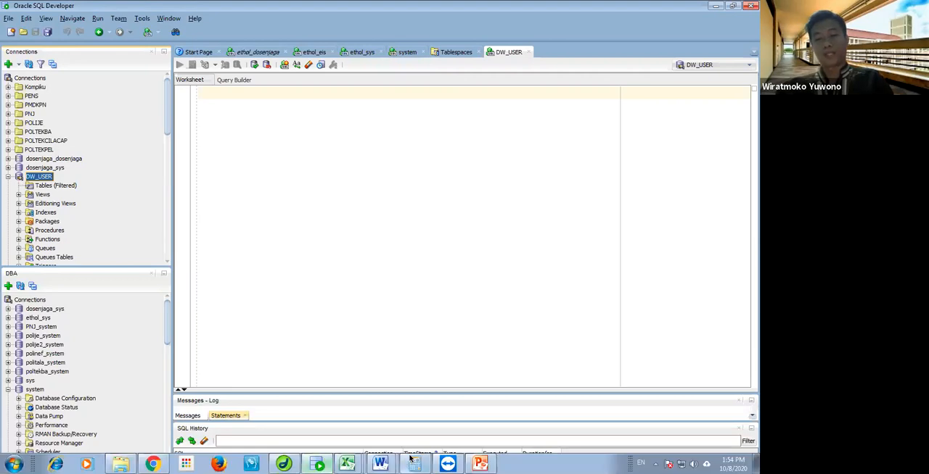
Step: Switch to the ImplementasiFisik DW presentation in PowerPoint, go to the Star Skema Penjualan slide, and restore the window to a smaller size
{"action": "left_click", "coordinate": [482, 466]}
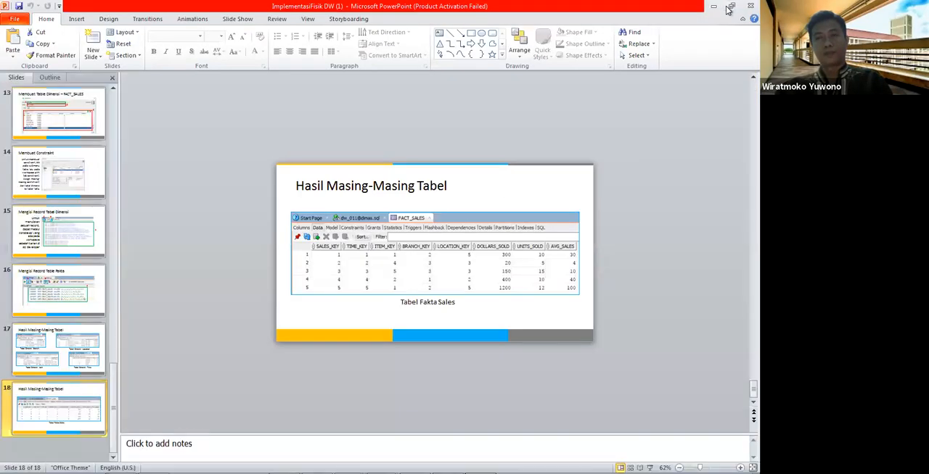
{"action": "left_click", "coordinate": [94, 171]}
{"action": "scroll", "coordinate": [95, 171], "scroll_direction": "up", "scroll_amount": 5}
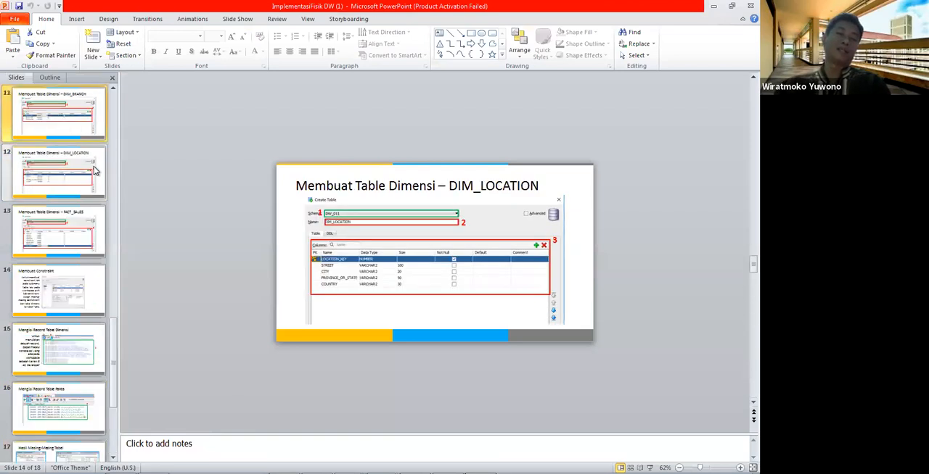
{"action": "scroll", "coordinate": [95, 171], "scroll_direction": "up", "scroll_amount": 4}
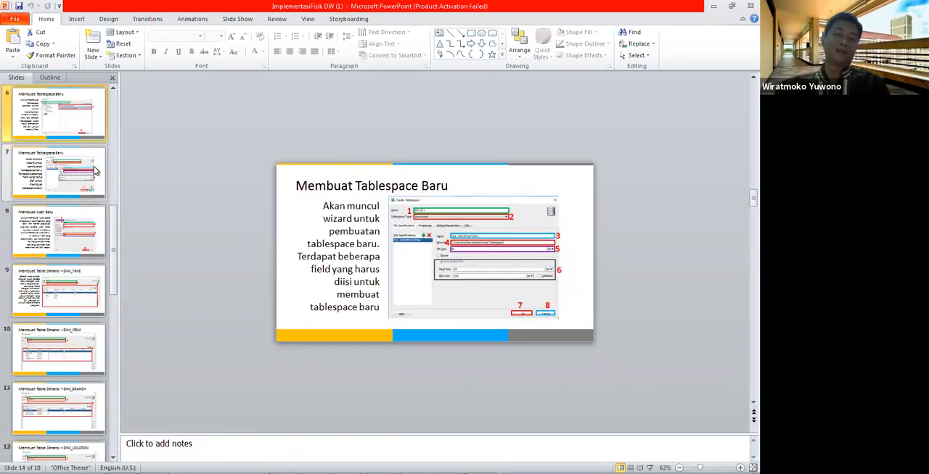
{"action": "scroll", "coordinate": [94, 171], "scroll_direction": "up", "scroll_amount": 2}
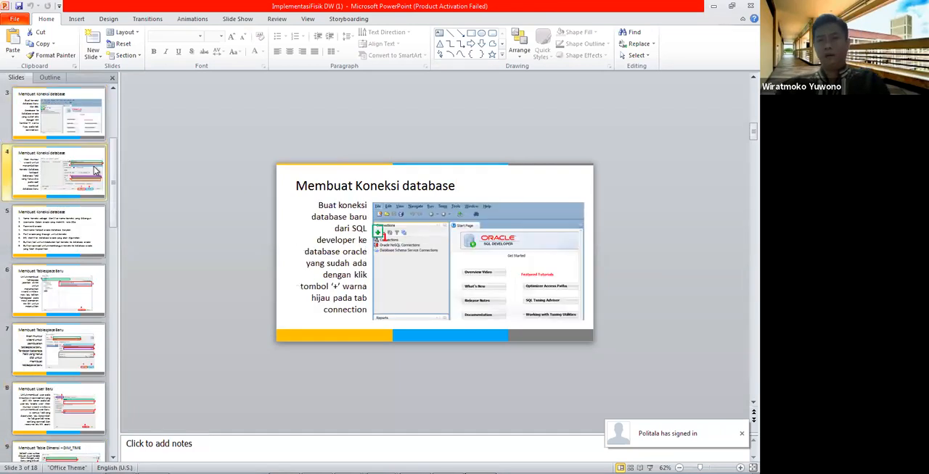
{"action": "scroll", "coordinate": [94, 171], "scroll_direction": "down", "scroll_amount": 2}
{"action": "scroll", "coordinate": [95, 171], "scroll_direction": "down", "scroll_amount": 1}
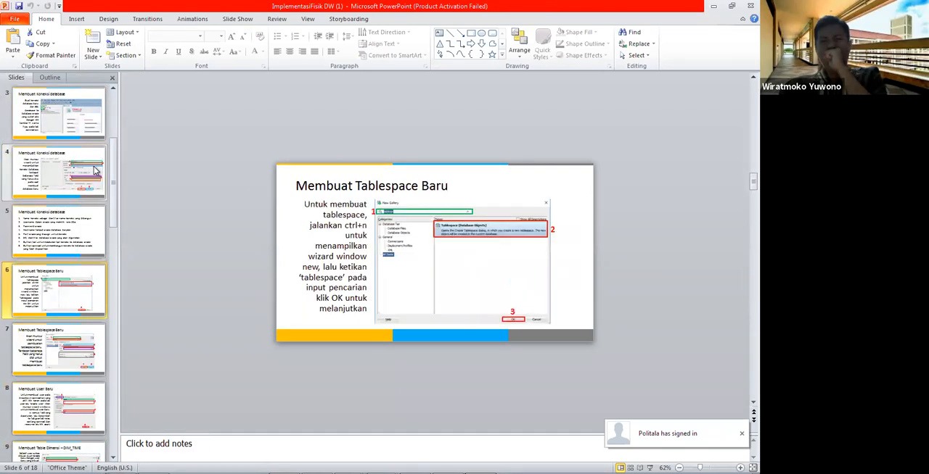
{"action": "scroll", "coordinate": [94, 171], "scroll_direction": "down", "scroll_amount": 3}
{"action": "scroll", "coordinate": [257, 150], "scroll_direction": "up", "scroll_amount": 2}
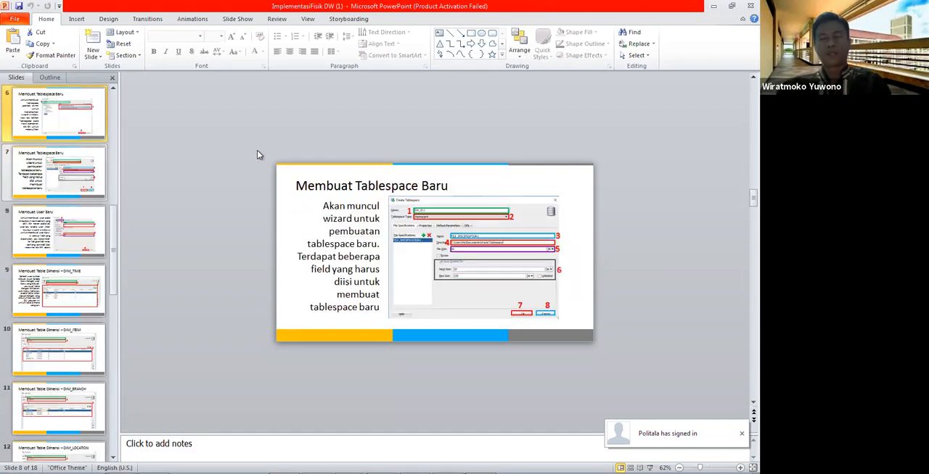
{"action": "scroll", "coordinate": [257, 155], "scroll_direction": "up", "scroll_amount": 6}
{"action": "scroll", "coordinate": [700, 77], "scroll_direction": "down", "scroll_amount": 1}
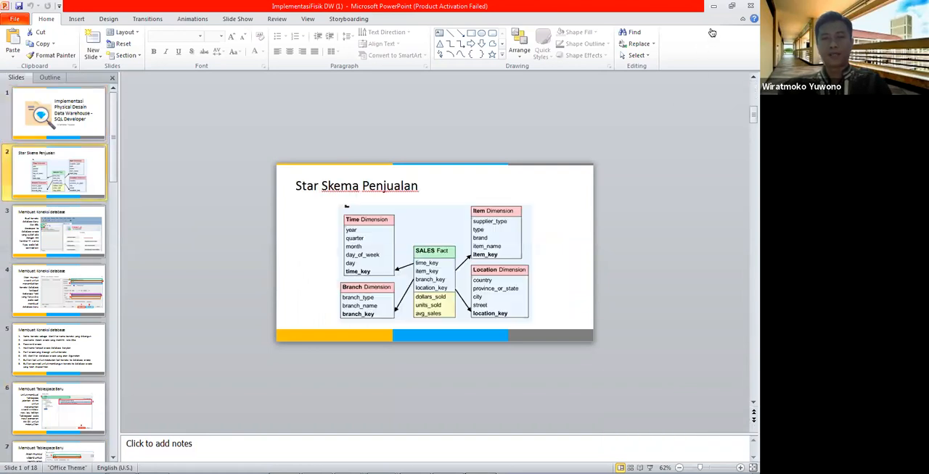
{"action": "left_click", "coordinate": [730, 6]}
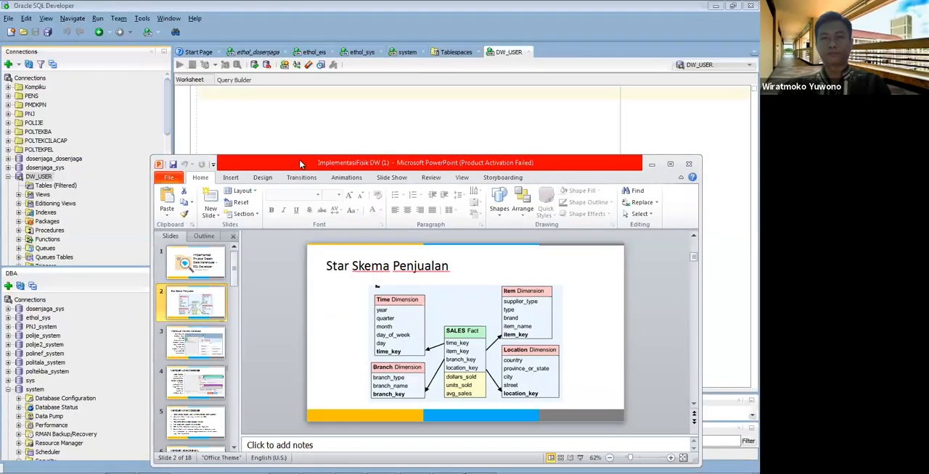
{"action": "left_click", "coordinate": [48, 188]}
{"action": "right_click", "coordinate": [47, 188]}
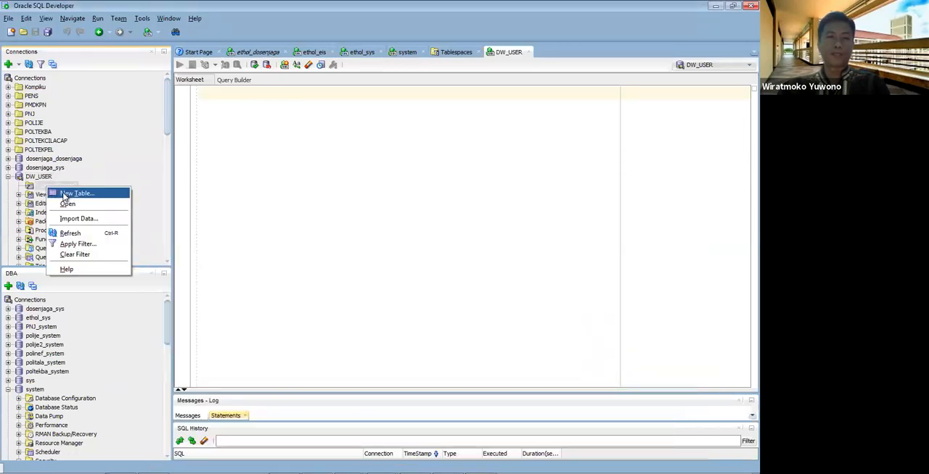
{"action": "left_click", "coordinate": [64, 195]}
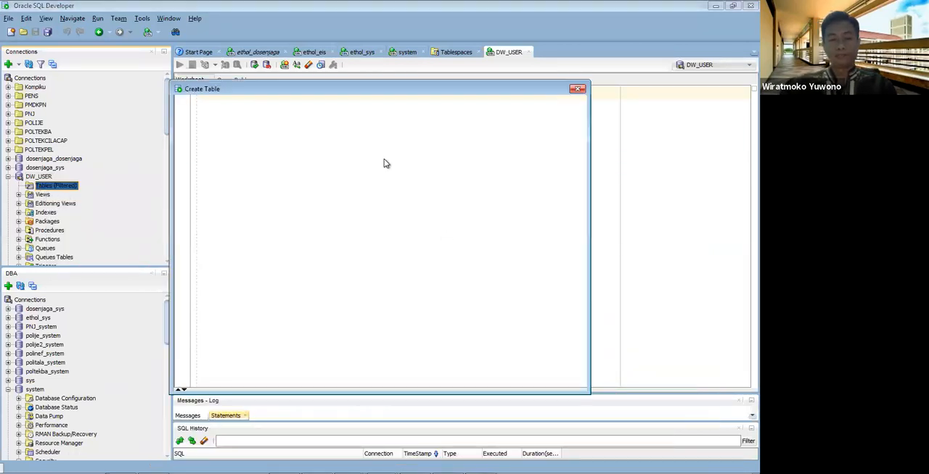
{"action": "type", "text": "TIME_DIM"}
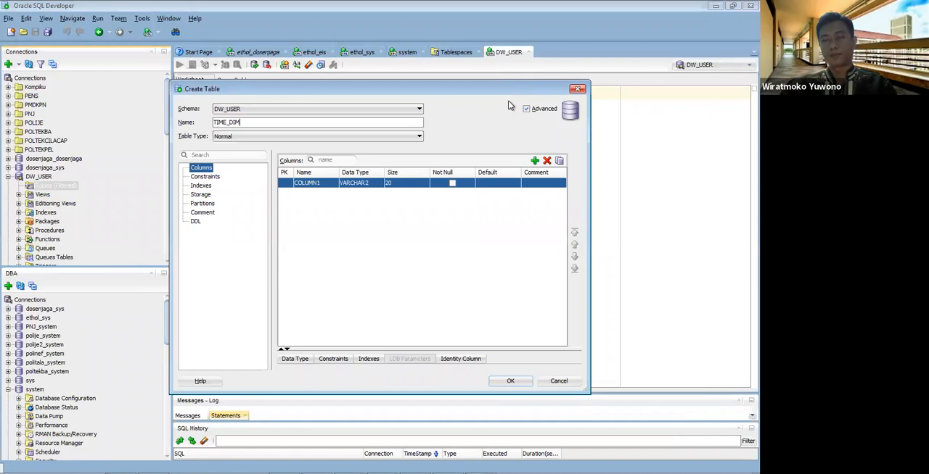
{"action": "mouse_move", "coordinate": [493, 471]}
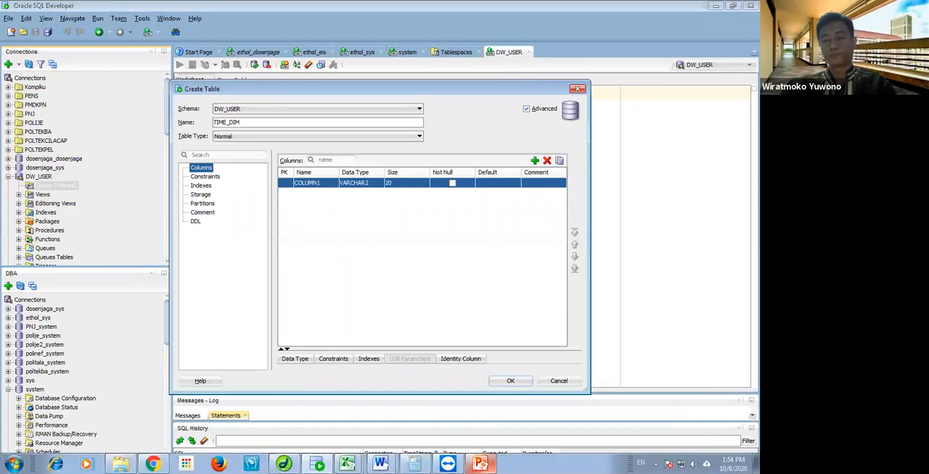
{"action": "left_click", "coordinate": [479, 463]}
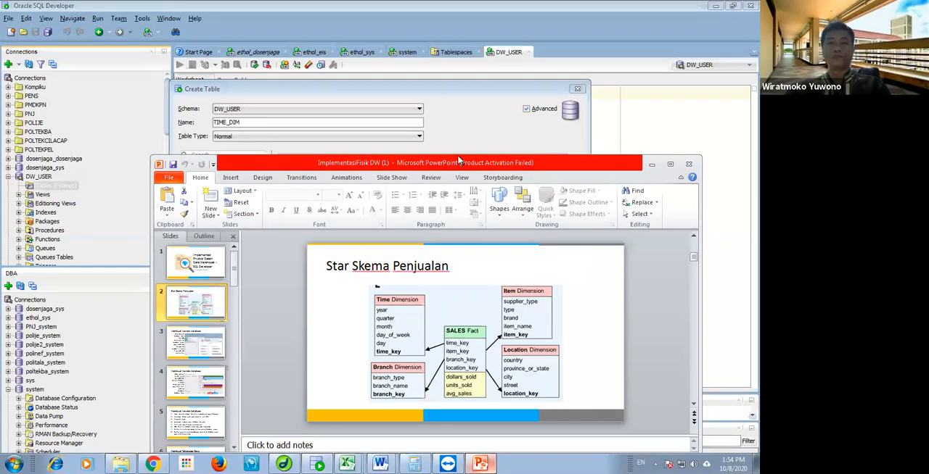
{"action": "left_click_drag", "start_coordinate": [420, 90], "coordinate": [529, 154]}
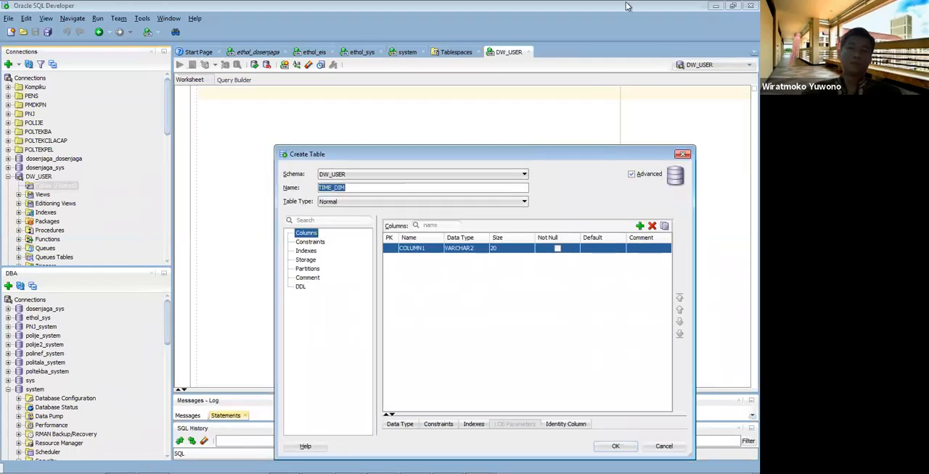
{"action": "left_click", "coordinate": [683, 154]}
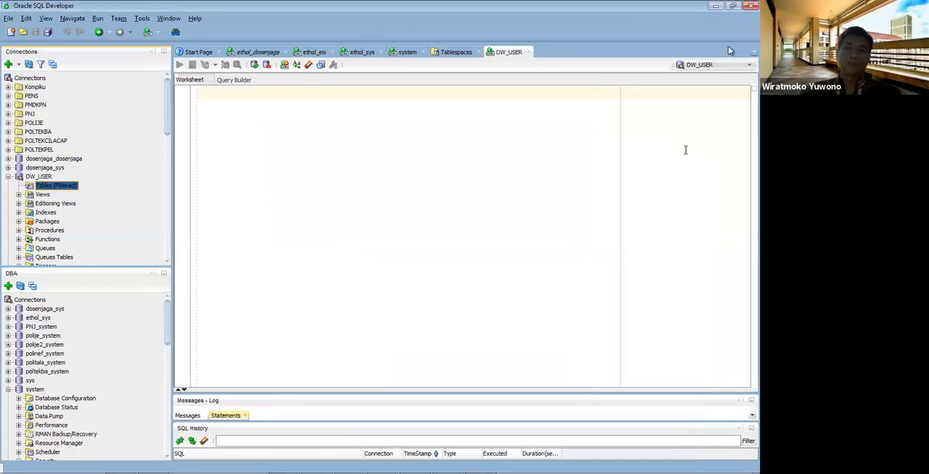
Step: Restore the SQL Developer window to a smaller size and move the presentation window so the star schema slide can be seen alongside it
{"action": "left_click", "coordinate": [732, 8]}
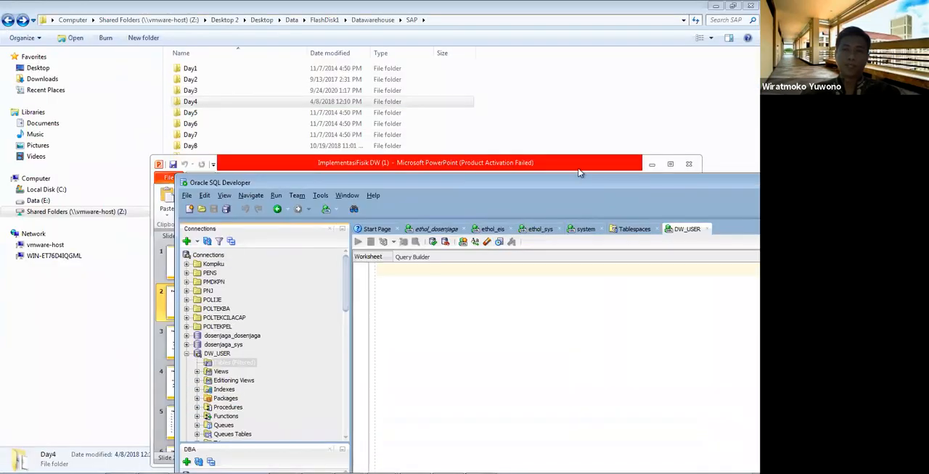
{"action": "left_click_drag", "start_coordinate": [569, 167], "coordinate": [422, 62]}
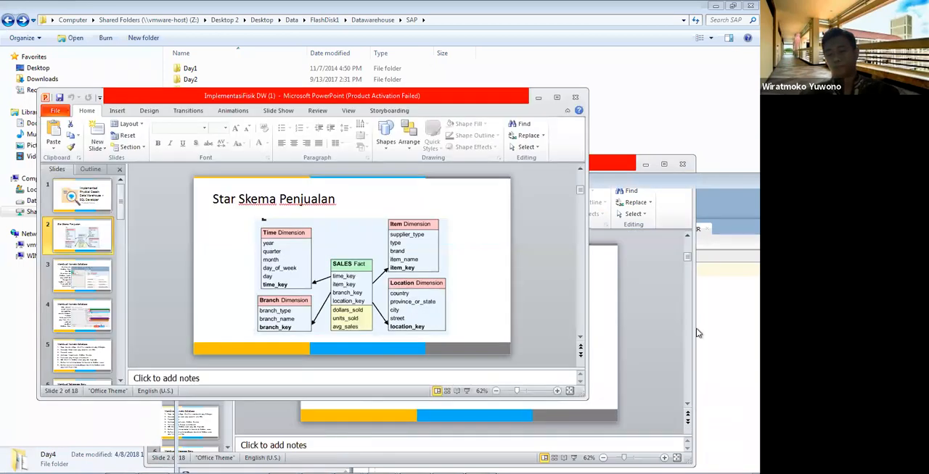
{"action": "left_click", "coordinate": [422, 410]}
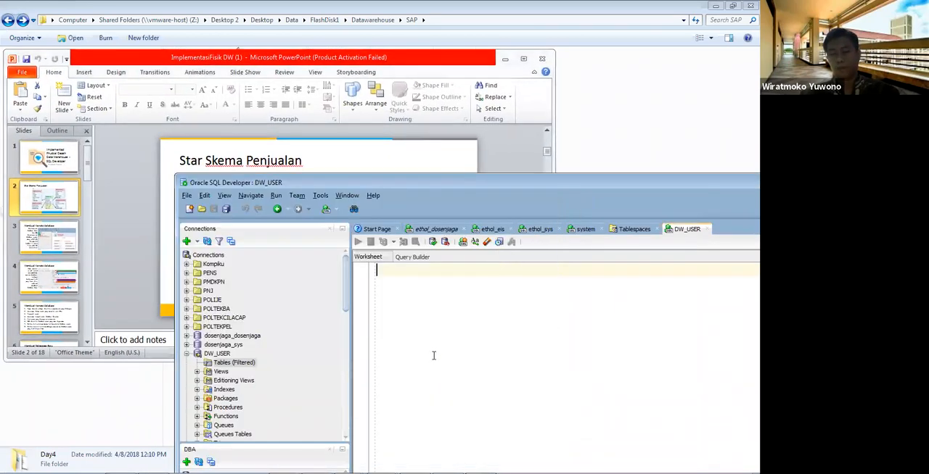
Step: Start a new table in the DW_USER connection and move the Create Table dialog higher
{"action": "right_click", "coordinate": [242, 366]}
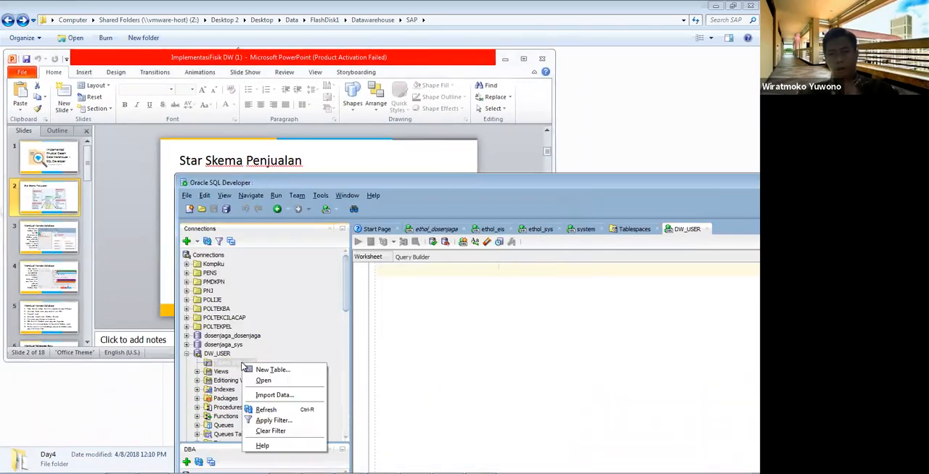
{"action": "left_click", "coordinate": [252, 370]}
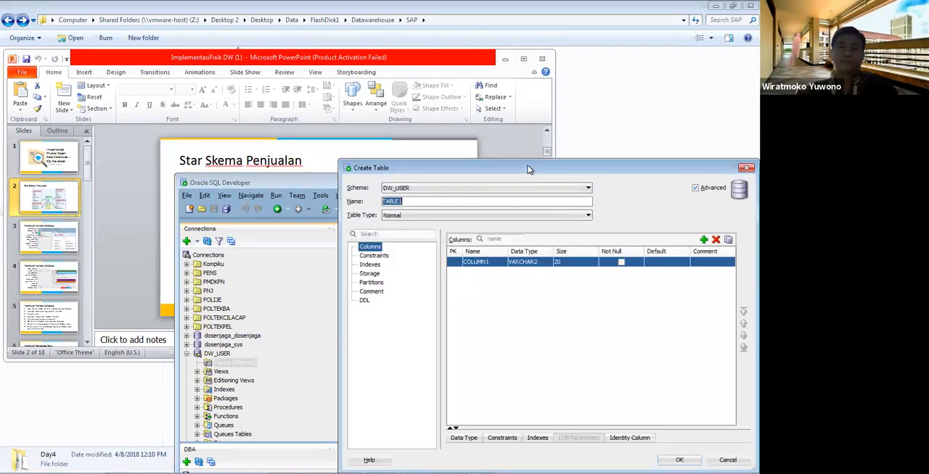
{"action": "left_click_drag", "start_coordinate": [530, 159], "coordinate": [530, 94]}
Step: Narrow the presentation window beside the Create Table dialog and enlarge the slide to 166%, showing the Time Dimension table
{"action": "left_click_drag", "start_coordinate": [353, 64], "coordinate": [311, 48]}
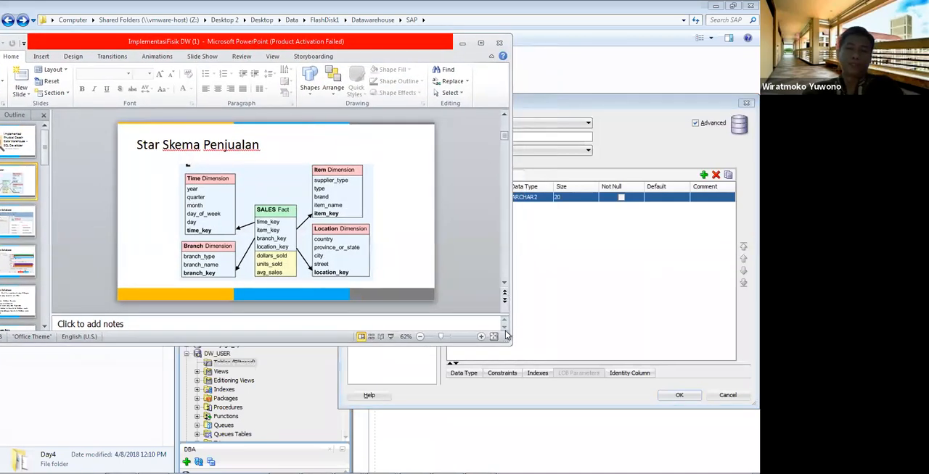
{"action": "left_click_drag", "start_coordinate": [507, 337], "coordinate": [385, 347]}
{"action": "mouse_move", "coordinate": [319, 379]}
{"action": "left_mouse_down"}
{"action": "mouse_move", "coordinate": [332, 376]}
{"action": "mouse_move", "coordinate": [325, 388]}
{"action": "left_mouse_up"}
{"action": "left_click", "coordinate": [264, 381]}
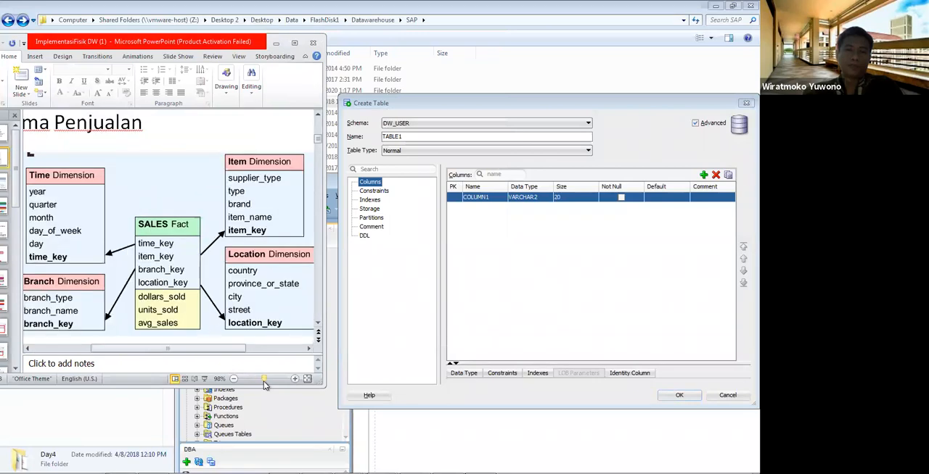
{"action": "mouse_move", "coordinate": [264, 384]}
{"action": "left_mouse_down"}
{"action": "mouse_move", "coordinate": [280, 385]}
{"action": "mouse_move", "coordinate": [270, 385]}
{"action": "left_mouse_up"}
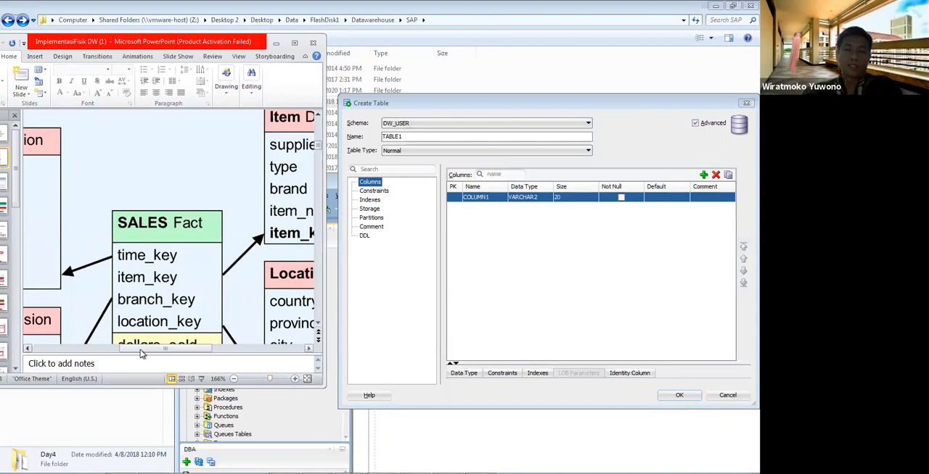
{"action": "left_click_drag", "start_coordinate": [122, 353], "coordinate": [120, 353]}
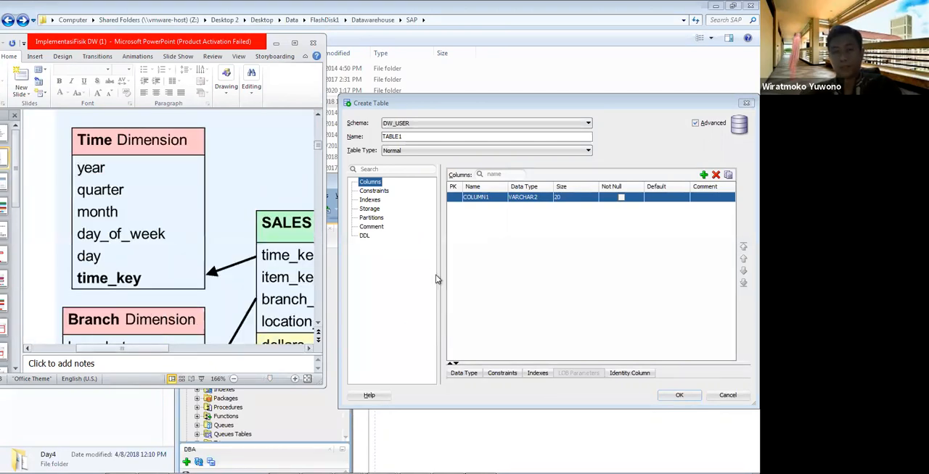
Step: Name the new table TIME_DIM
{"action": "left_click", "coordinate": [410, 136]}
{"action": "left_click", "coordinate": [284, 177]}
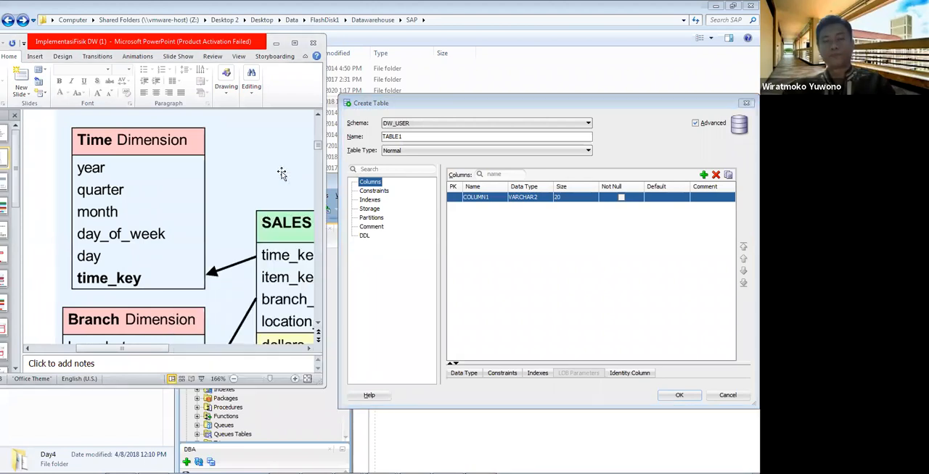
{"action": "left_click", "coordinate": [406, 152]}
{"action": "left_click_drag", "start_coordinate": [418, 137], "coordinate": [345, 141]}
{"action": "type", "text": "TIME_KEY"}
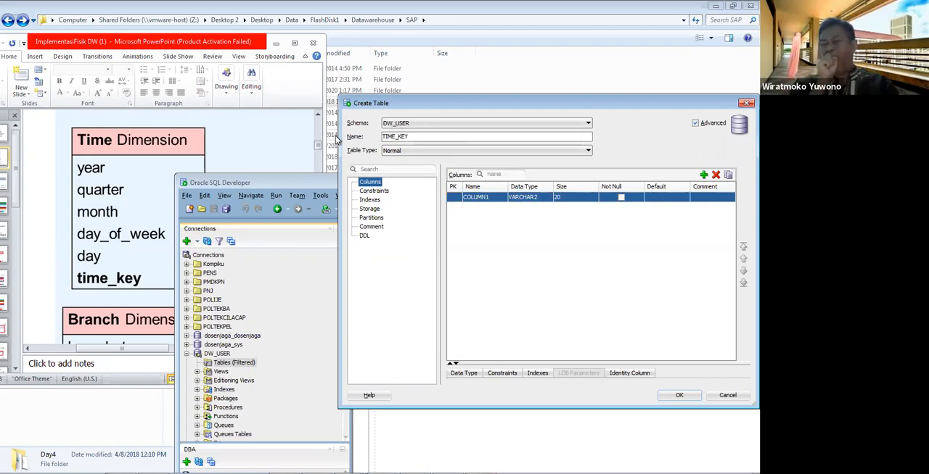
{"action": "left_click_drag", "start_coordinate": [426, 140], "coordinate": [333, 137]}
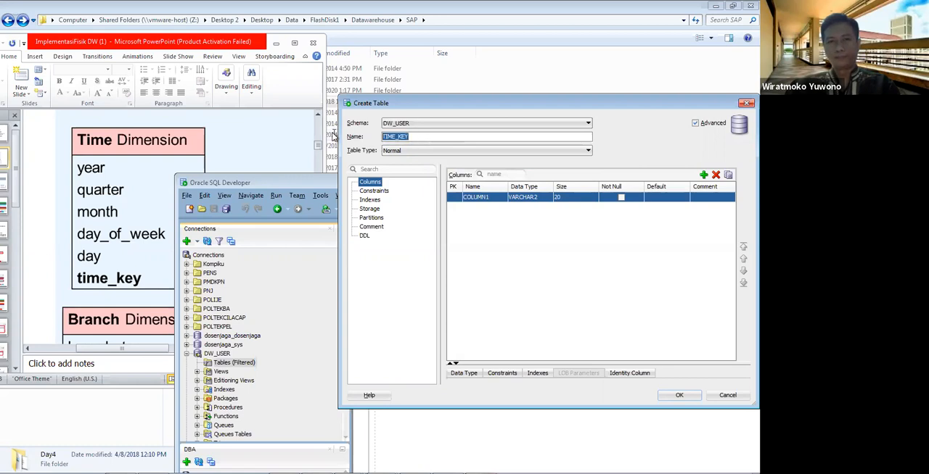
{"action": "type", "text": "TI"}
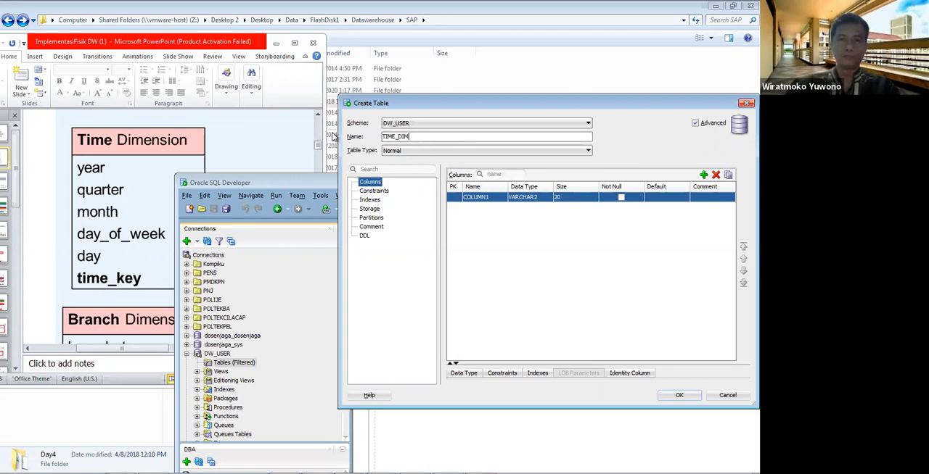
Step: Rename the first column TIME_KEY, make it the primary key, and set its data type to NUMBER
{"action": "left_click", "coordinate": [493, 199]}
{"action": "type", "text": "TIME_KEY"}
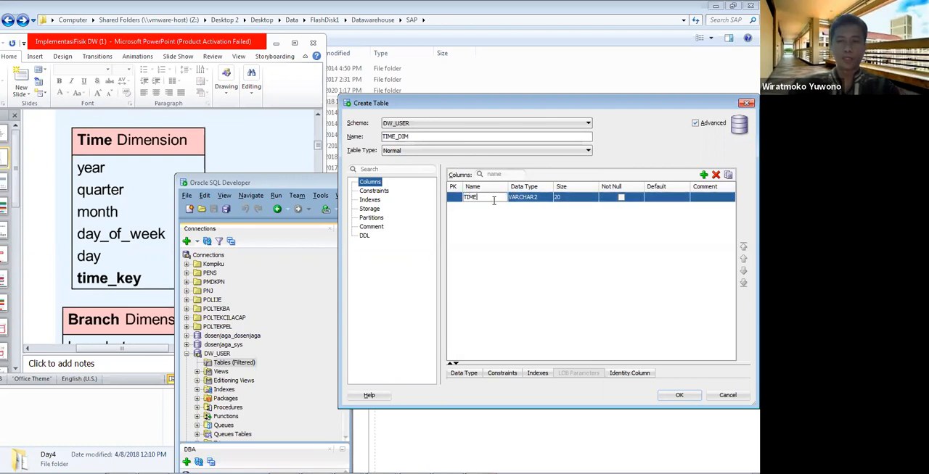
{"action": "left_click", "coordinate": [452, 199]}
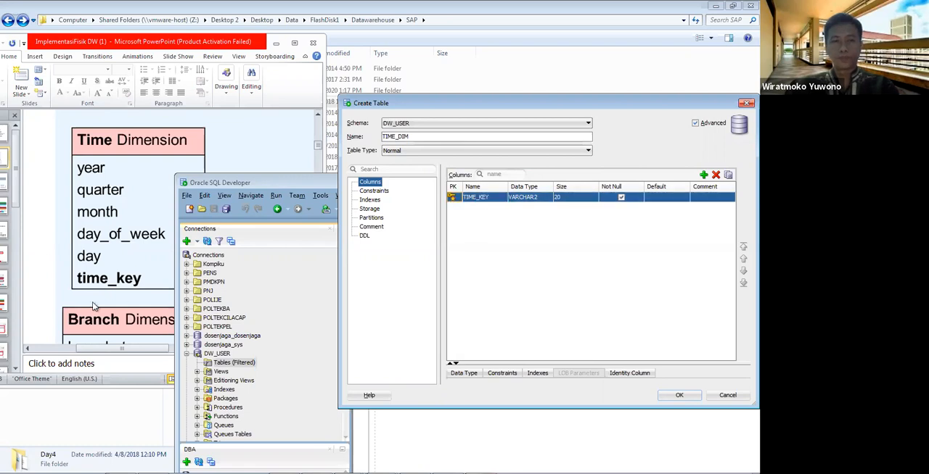
{"action": "left_click", "coordinate": [541, 201]}
{"action": "left_click", "coordinate": [536, 213]}
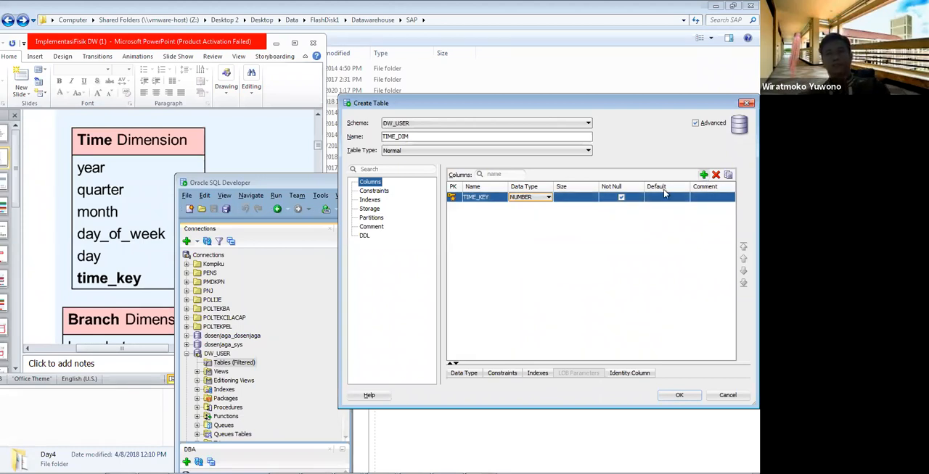
Step: Add a column named DAY below TIME_KEY and set its data type to DATE
{"action": "left_click", "coordinate": [704, 175]}
{"action": "left_click", "coordinate": [484, 209]}
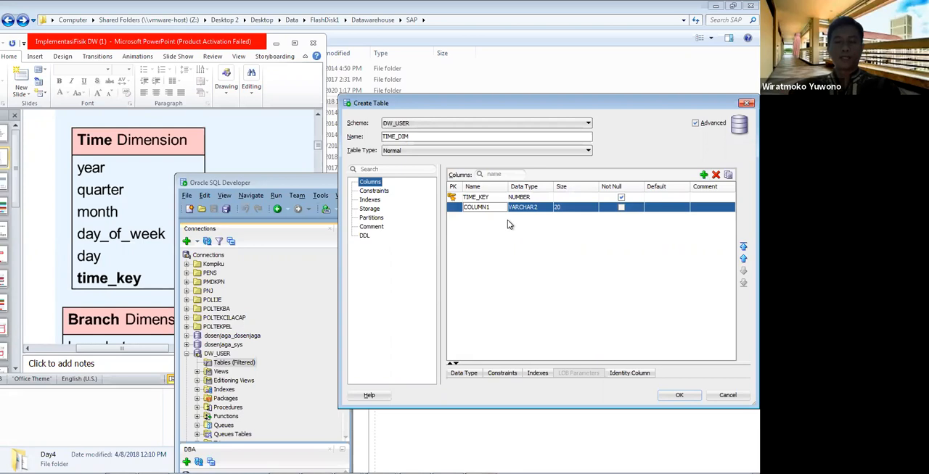
{"action": "key", "text": "BackSpace"}
{"action": "key", "text": "BackSpace"}
{"action": "key", "text": "BackSpace"}
{"action": "key", "text": "BackSpace"}
{"action": "type", "text": "DAY"}
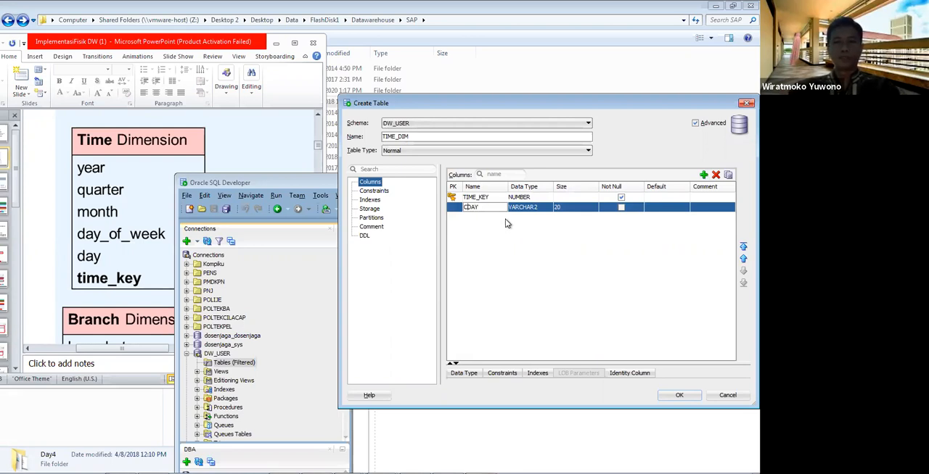
{"action": "left_click", "coordinate": [545, 209]}
{"action": "left_click", "coordinate": [546, 208]}
{"action": "left_click", "coordinate": [521, 234]}
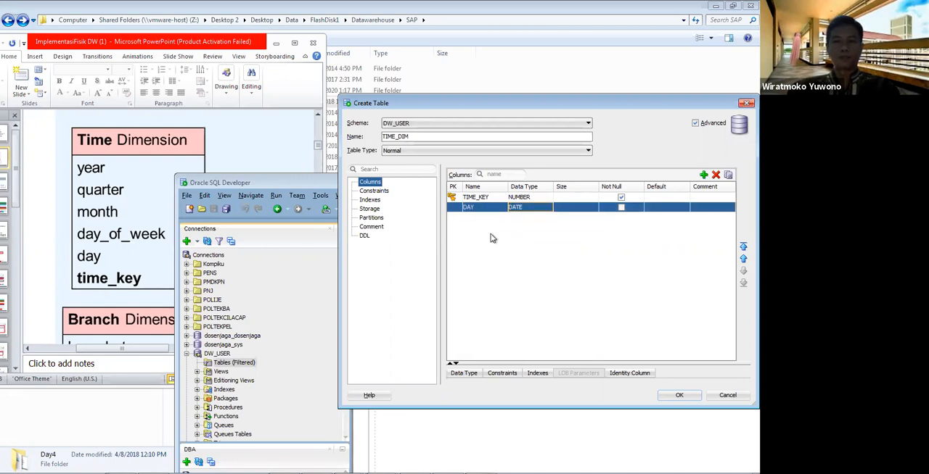
Step: Add a column named DAY_OF_WEEK with data type NUMBER and size 1
{"action": "left_click", "coordinate": [703, 174]}
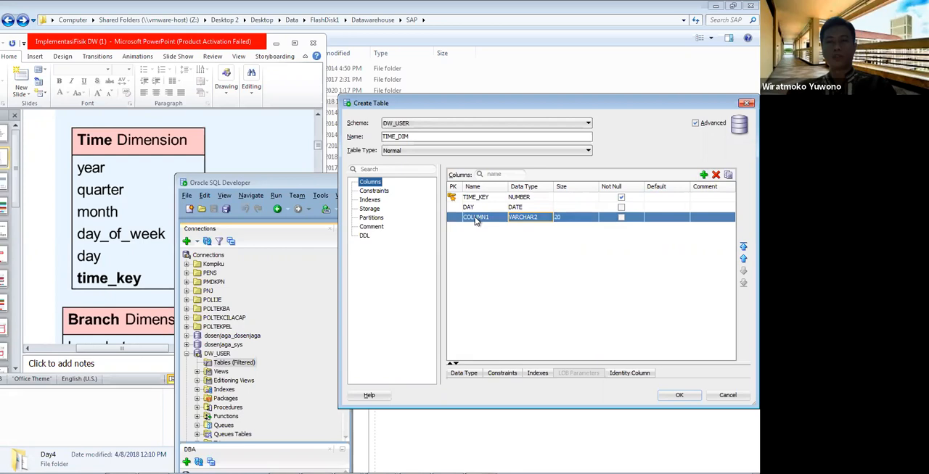
{"action": "left_click", "coordinate": [478, 218]}
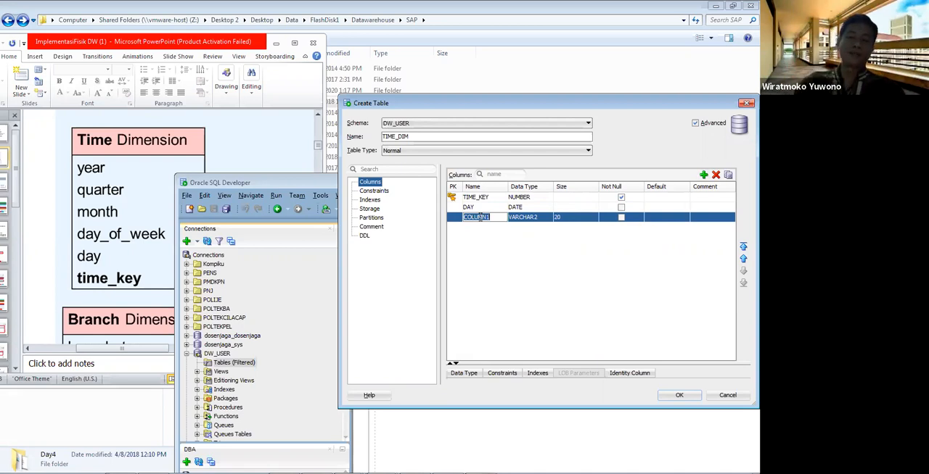
{"action": "type", "text": "DA"}
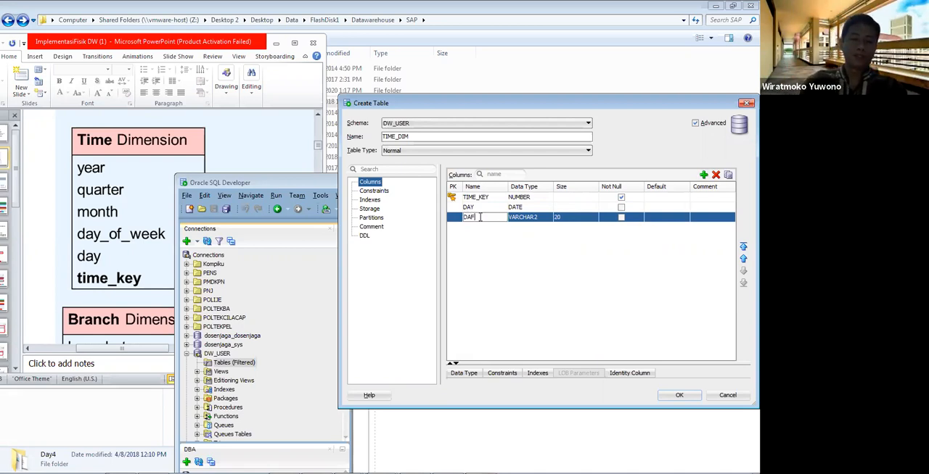
{"action": "type", "text": "Y"}
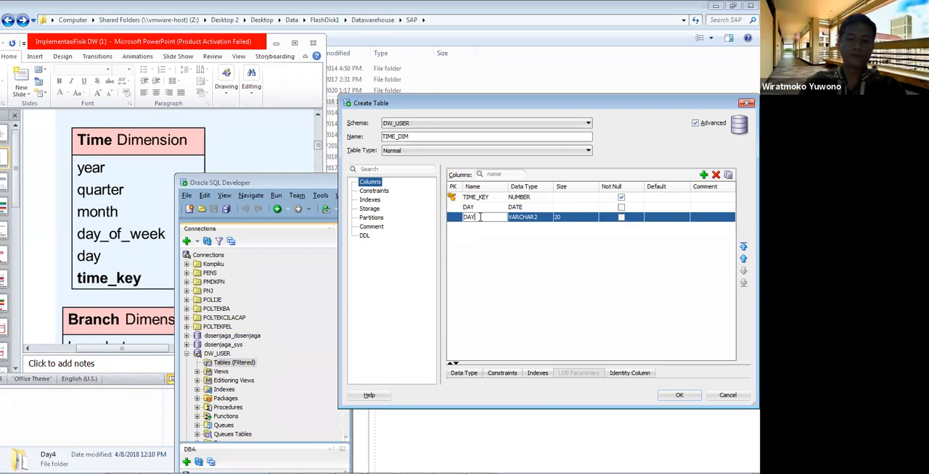
{"action": "type", "text": "_OF_WEEK"}
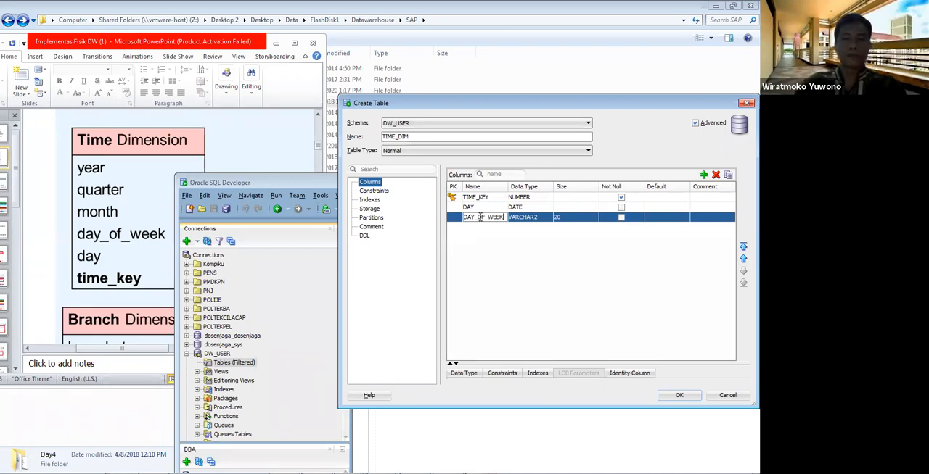
{"action": "left_click", "coordinate": [553, 217]}
{"action": "left_click", "coordinate": [548, 217]}
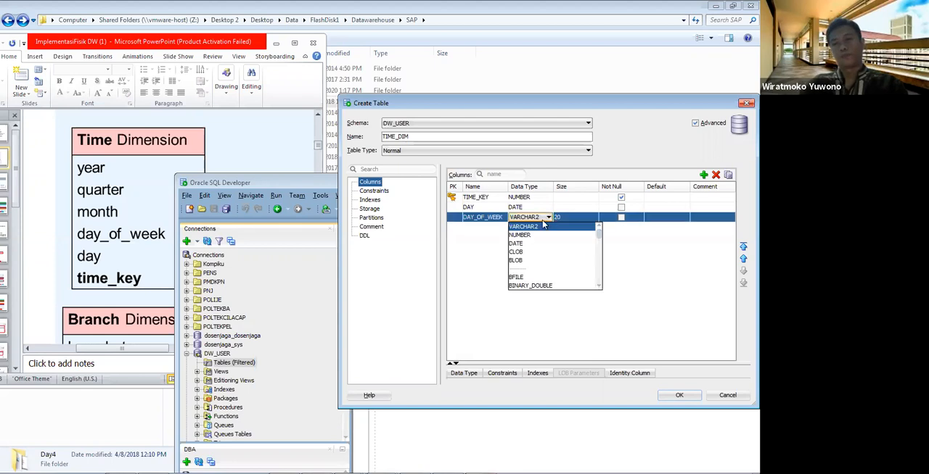
{"action": "left_click", "coordinate": [519, 235]}
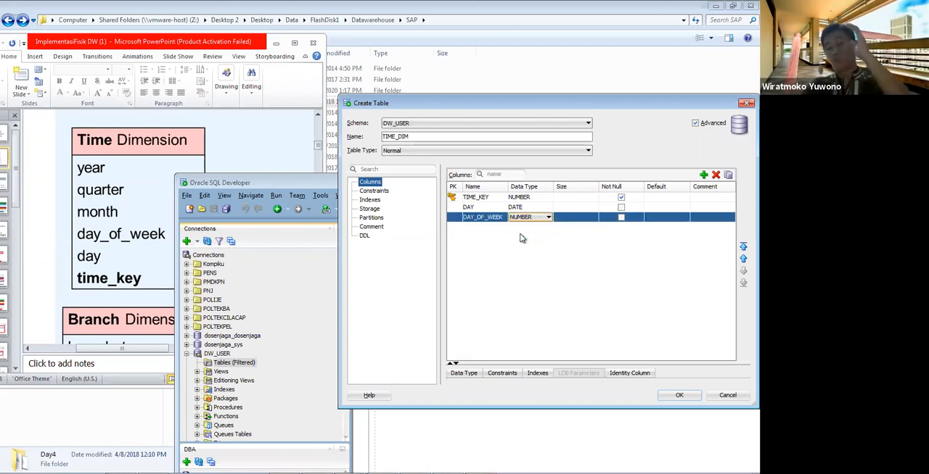
{"action": "left_click", "coordinate": [568, 219]}
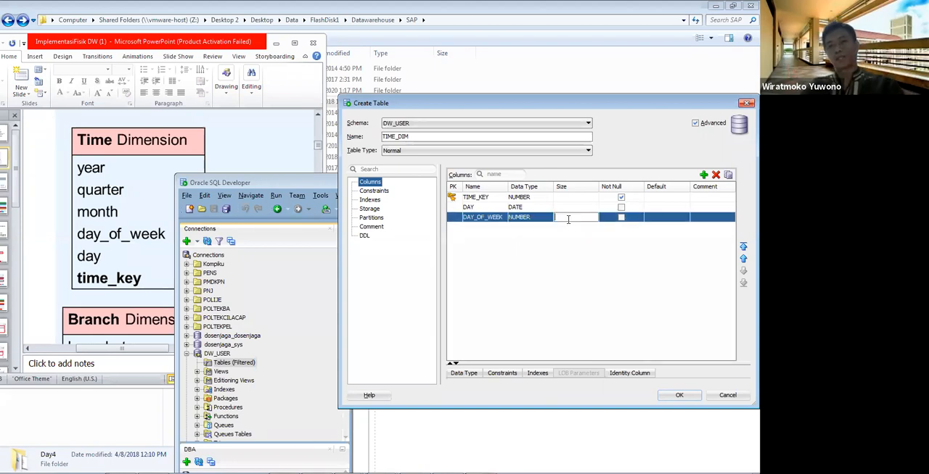
{"action": "type", "text": "1"}
{"action": "left_click", "coordinate": [542, 271]}
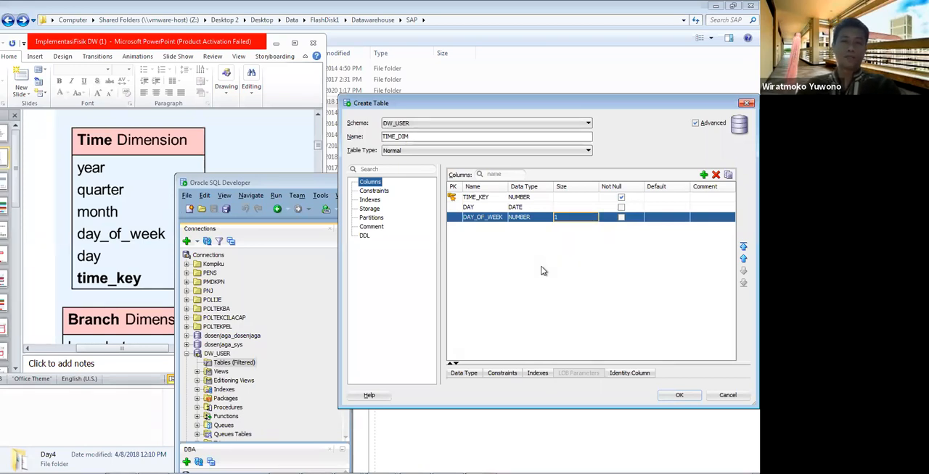
Step: Add a column named MONTH with data type NUMBER and size 2
{"action": "left_click", "coordinate": [703, 175]}
{"action": "double_click", "coordinate": [489, 227]}
{"action": "type", "text": "MONTH"}
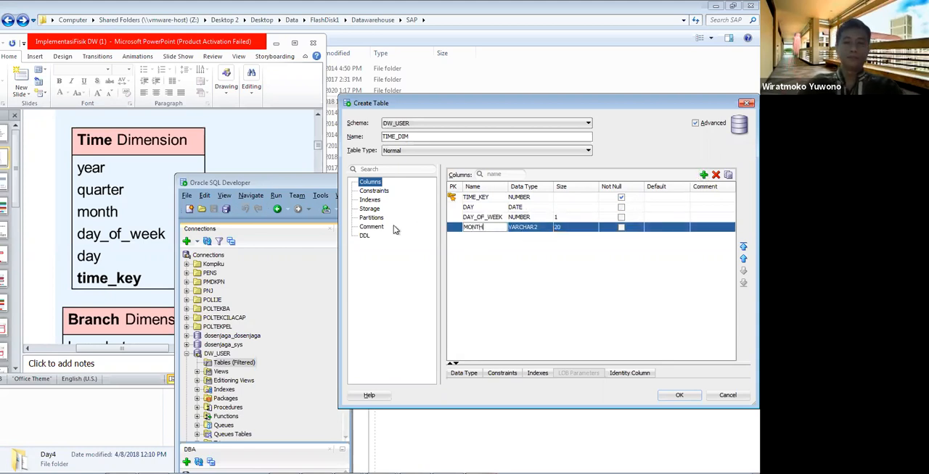
{"action": "left_click", "coordinate": [538, 227]}
{"action": "left_click", "coordinate": [538, 228]}
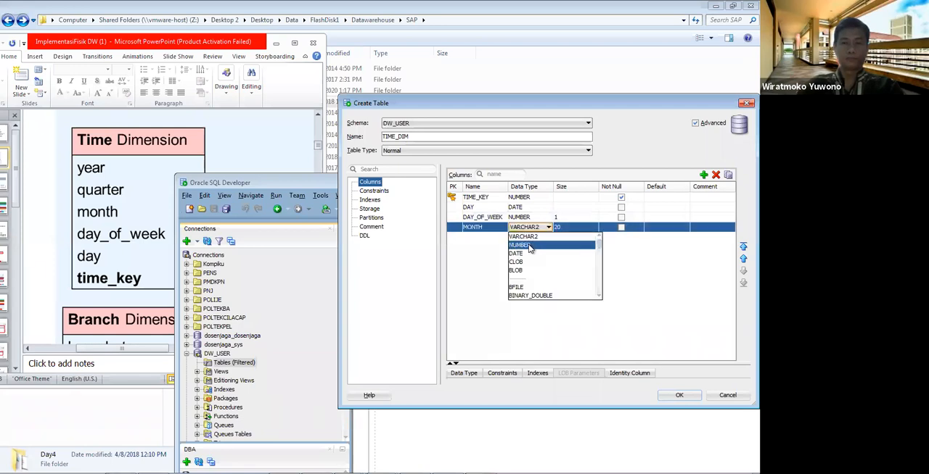
{"action": "left_click", "coordinate": [530, 246]}
{"action": "left_click", "coordinate": [578, 226]}
{"action": "type", "text": "2"}
Step: Add a VARCHAR2 column named QUARTER and set its size to 1
{"action": "left_click", "coordinate": [703, 175]}
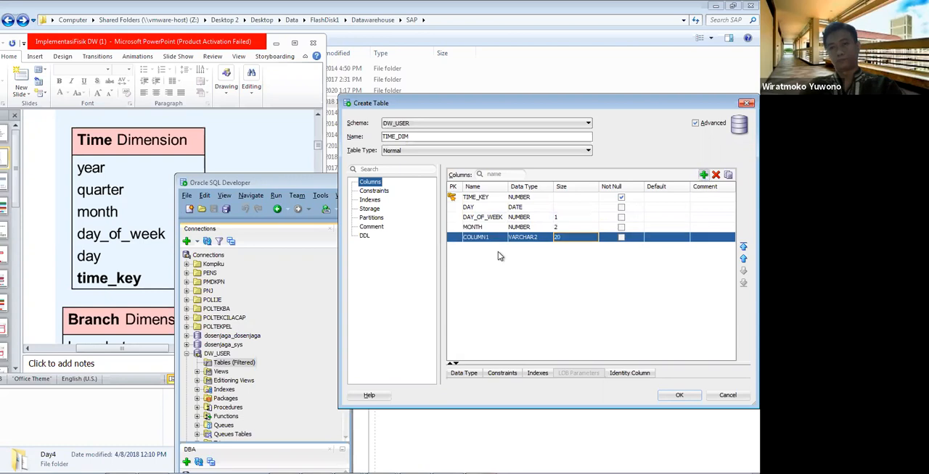
{"action": "left_click", "coordinate": [488, 237]}
{"action": "left_click_drag", "start_coordinate": [490, 237], "coordinate": [425, 237]}
{"action": "type", "text": "Q"}
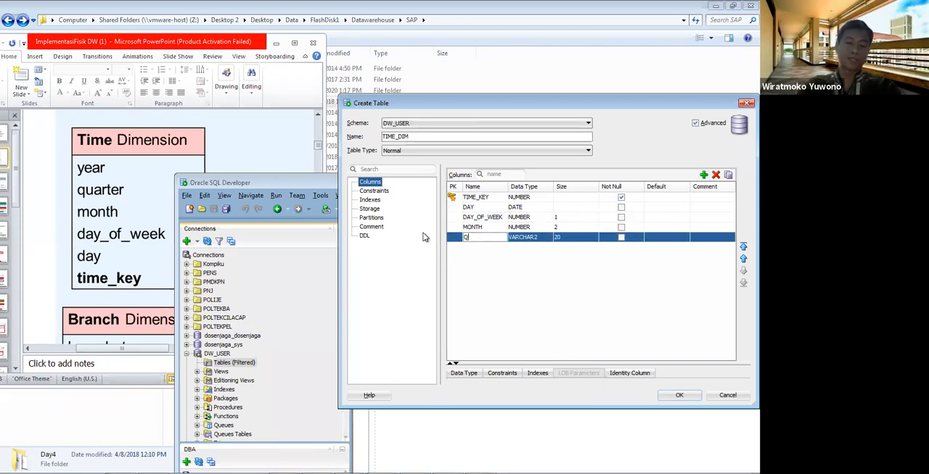
{"action": "type", "text": "UARTER"}
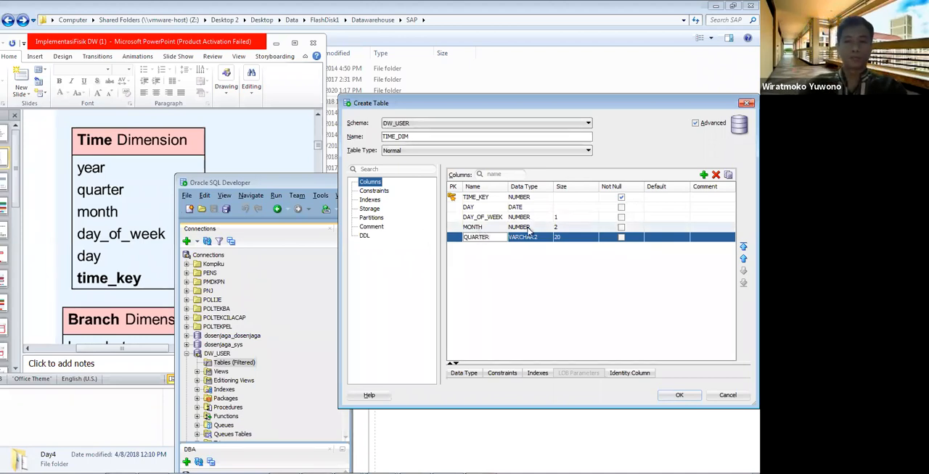
{"action": "left_click", "coordinate": [568, 237]}
{"action": "type", "text": "1"}
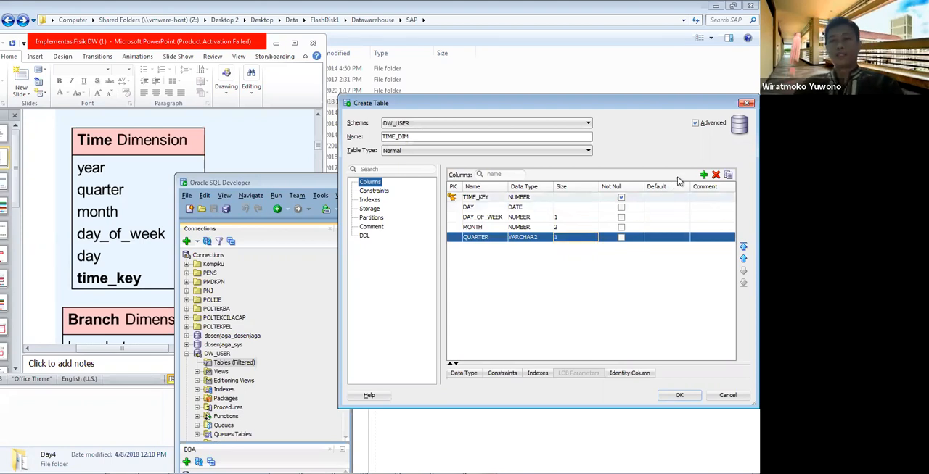
Step: Add a VARCHAR2 column named YEAR and set its size to 4
{"action": "left_click", "coordinate": [703, 175]}
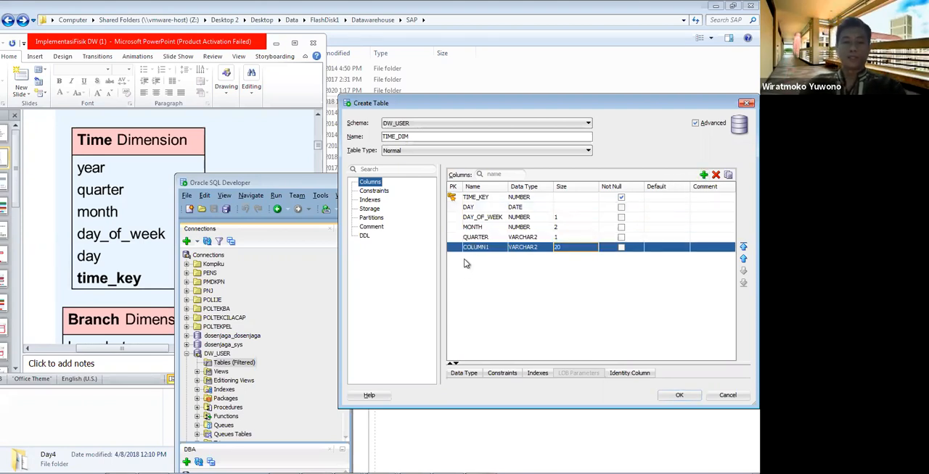
{"action": "left_click", "coordinate": [487, 248]}
{"action": "type", "text": "YEAR"}
{"action": "left_click", "coordinate": [539, 247]}
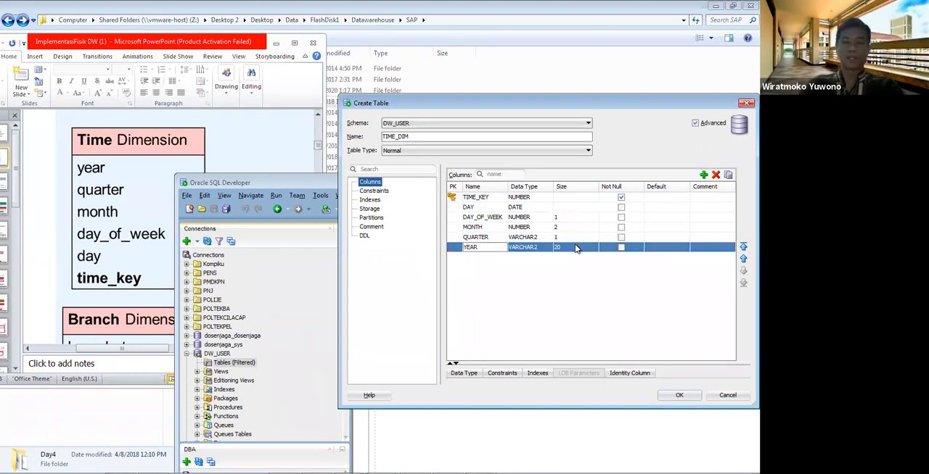
{"action": "left_click", "coordinate": [576, 247]}
{"action": "type", "text": "4"}
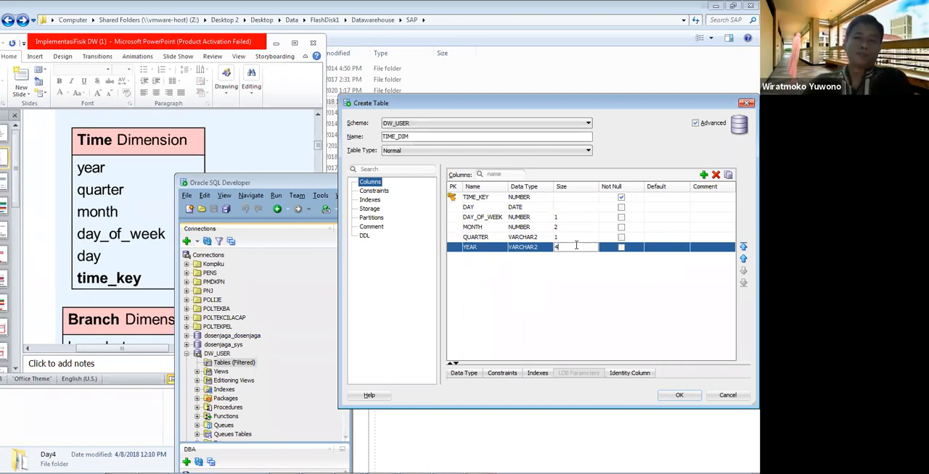
Step: Set the size of the TIME_KEY column to 5 and create the TIME_DIM table
{"action": "left_click", "coordinate": [577, 197]}
{"action": "type", "text": "5"}
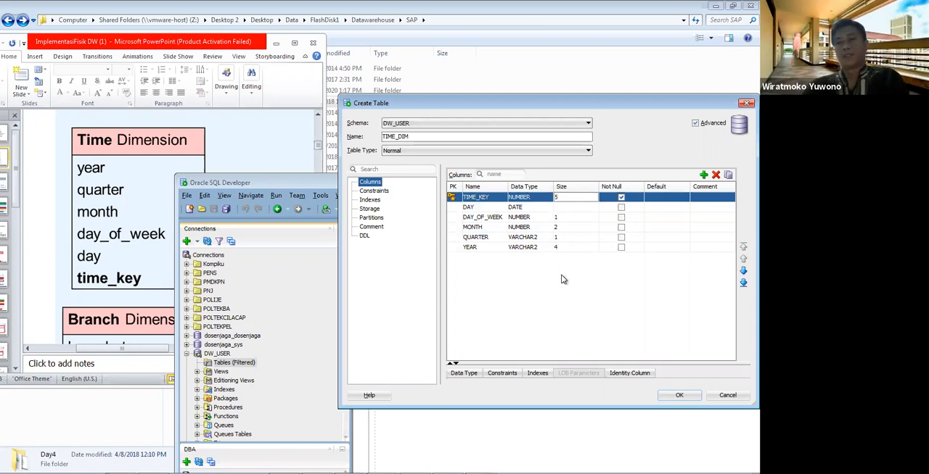
{"action": "left_click", "coordinate": [561, 276]}
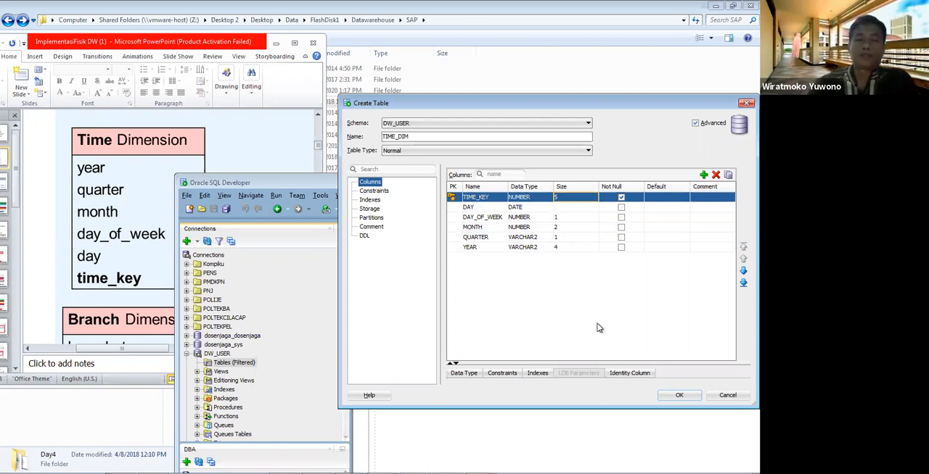
{"action": "left_click", "coordinate": [666, 394]}
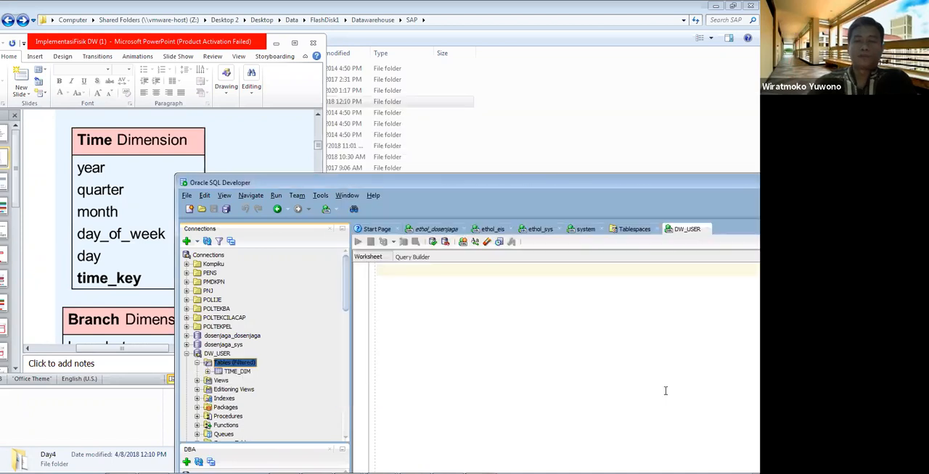
Step: Start a new table in the DW_USER connection for the slide's Branch Dimension and name it BRANCH_DIM
{"action": "right_click", "coordinate": [246, 367]}
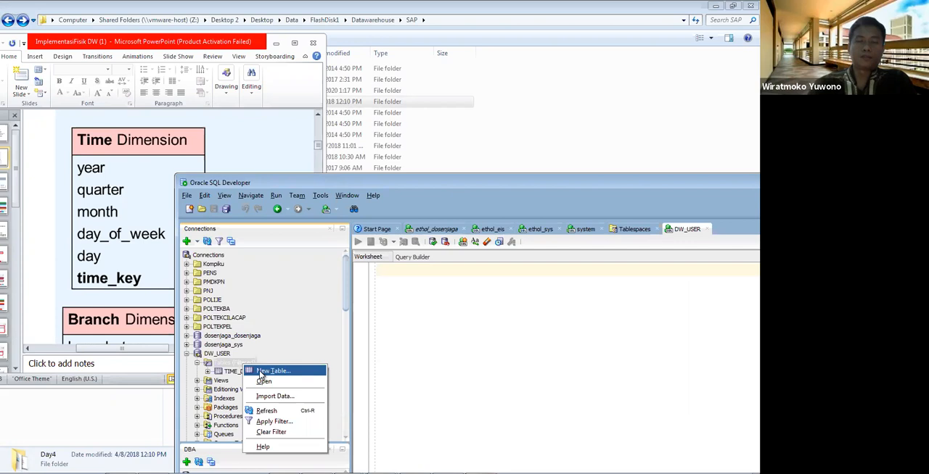
{"action": "left_click", "coordinate": [262, 373]}
{"action": "left_click", "coordinate": [108, 232]}
{"action": "scroll", "coordinate": [107, 231], "scroll_direction": "down", "scroll_amount": 3}
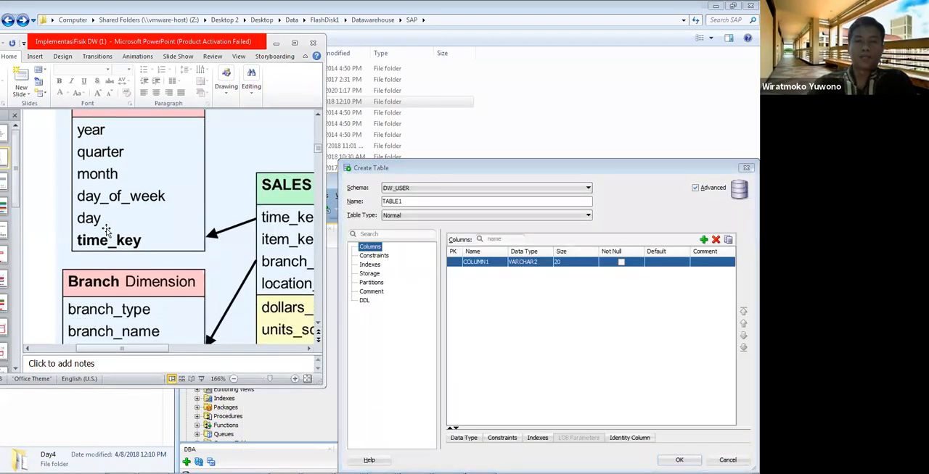
{"action": "scroll", "coordinate": [108, 231], "scroll_direction": "down", "scroll_amount": 2}
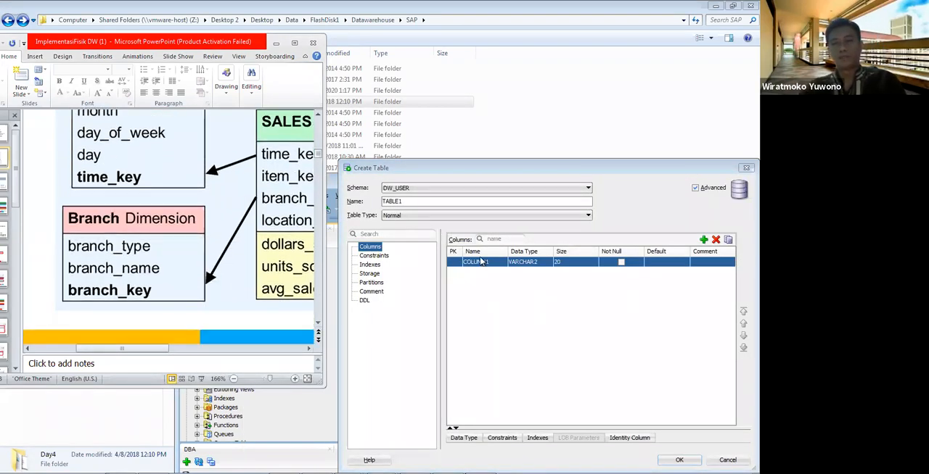
{"action": "left_click_drag", "start_coordinate": [412, 201], "coordinate": [313, 207]}
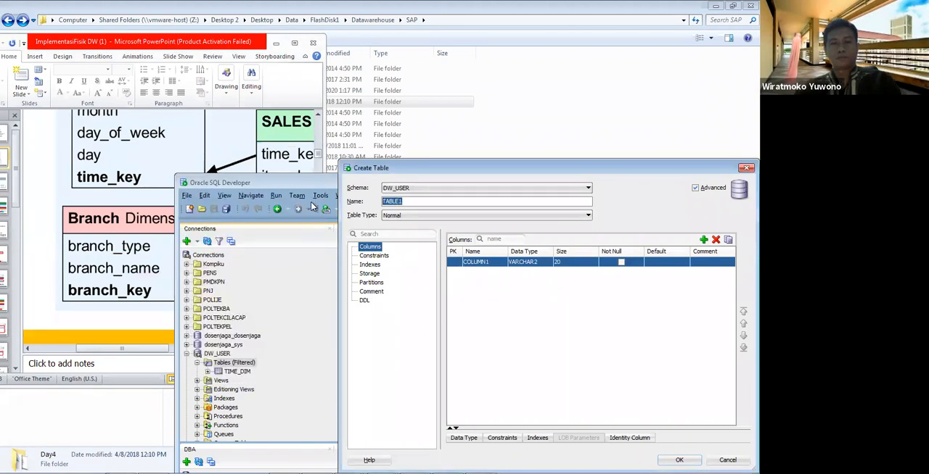
{"action": "type", "text": "BARC"}
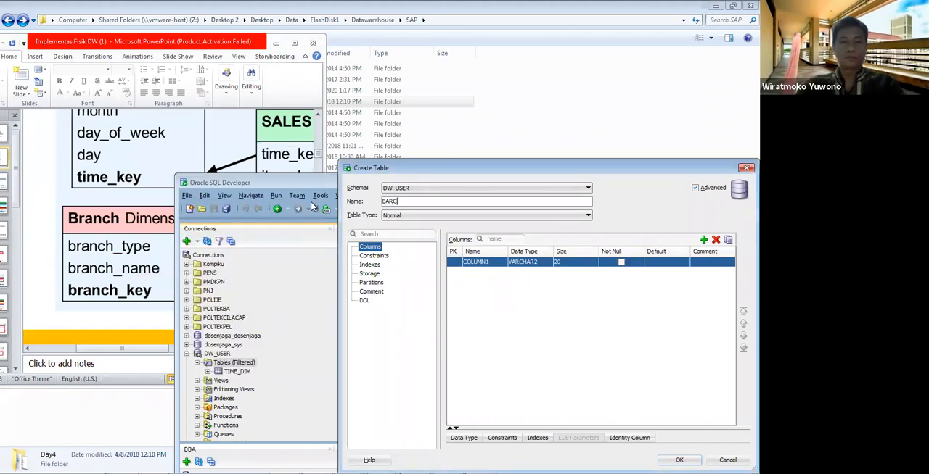
{"action": "key", "text": "BackSpace"}
{"action": "key", "text": "BackSpace"}
{"action": "type", "text": "RANCH_DIM"}
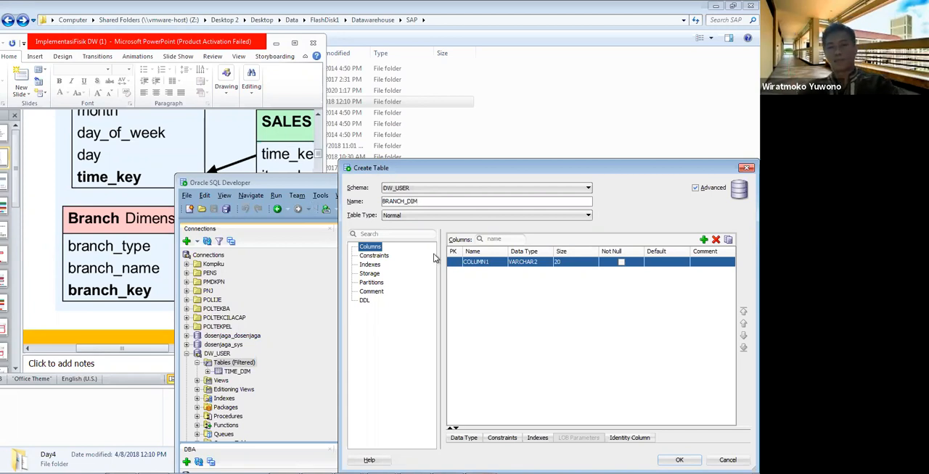
Step: Rename the first column of the BRANCH_DIM table to BRANCH_KEY
{"action": "left_click", "coordinate": [474, 266]}
{"action": "left_click", "coordinate": [474, 266]}
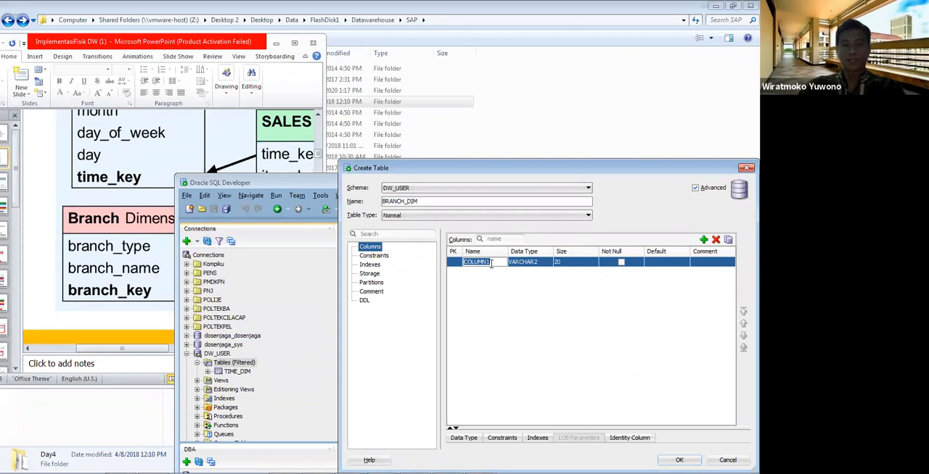
{"action": "type", "text": "BRAC"}
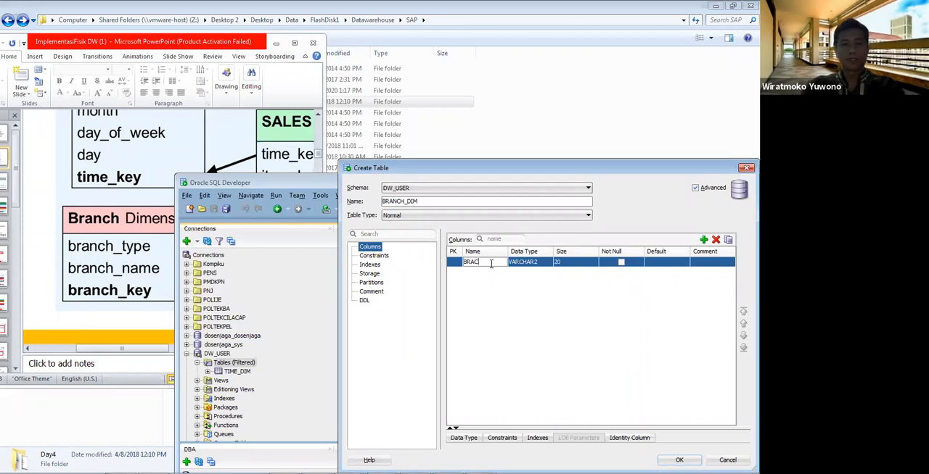
{"action": "key", "text": "BackSpace"}
{"action": "key", "text": "BackSpace"}
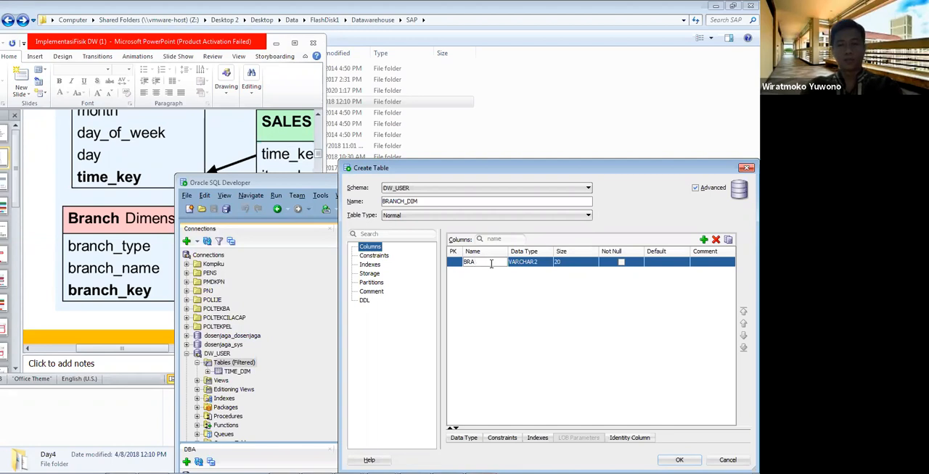
{"action": "type", "text": "NCH_KEY"}
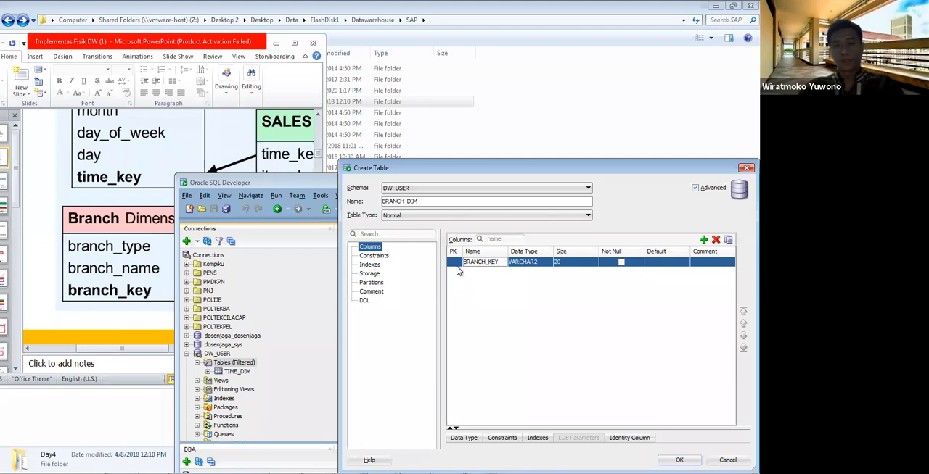
Step: Make BRANCH_KEY the primary key and set its data type to NUMBER with size 5
{"action": "left_click", "coordinate": [456, 266]}
{"action": "left_click", "coordinate": [544, 263]}
{"action": "left_click", "coordinate": [547, 262]}
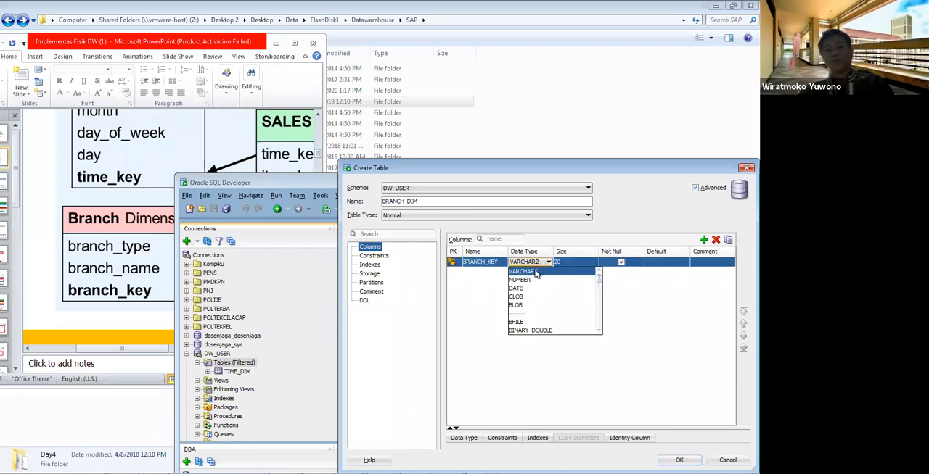
{"action": "left_click", "coordinate": [534, 280]}
{"action": "left_click", "coordinate": [566, 261]}
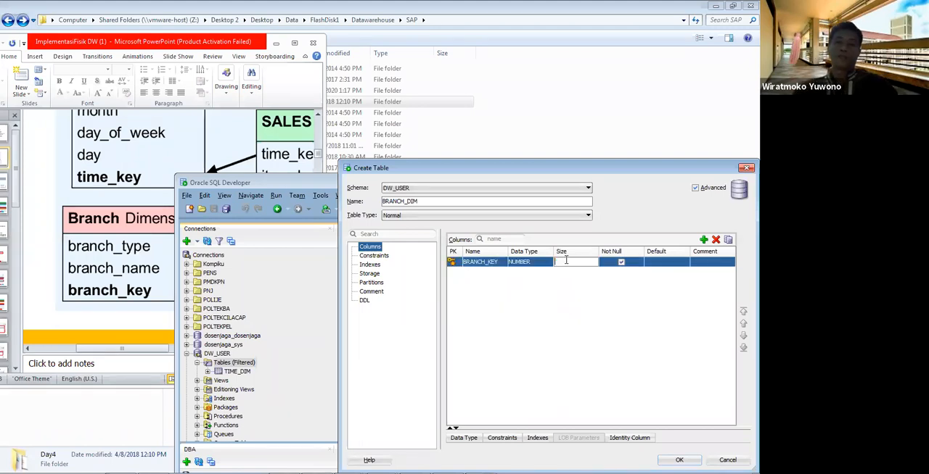
{"action": "left_click", "coordinate": [543, 337]}
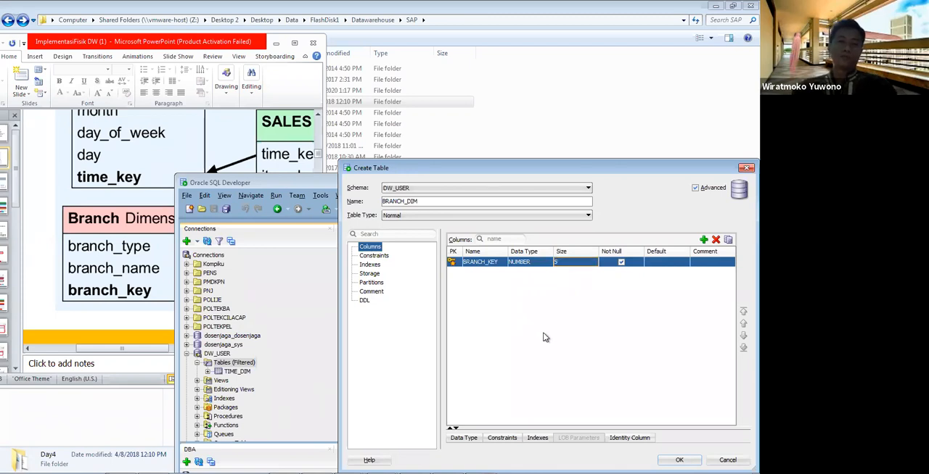
Step: Add a second VARCHAR2 column for the branch name and set its size to 100
{"action": "left_click", "coordinate": [704, 240]}
{"action": "left_click", "coordinate": [498, 272]}
{"action": "type", "text": "N"}
{"action": "key", "text": "BackSpace"}
{"action": "type", "text": "BRACND"}
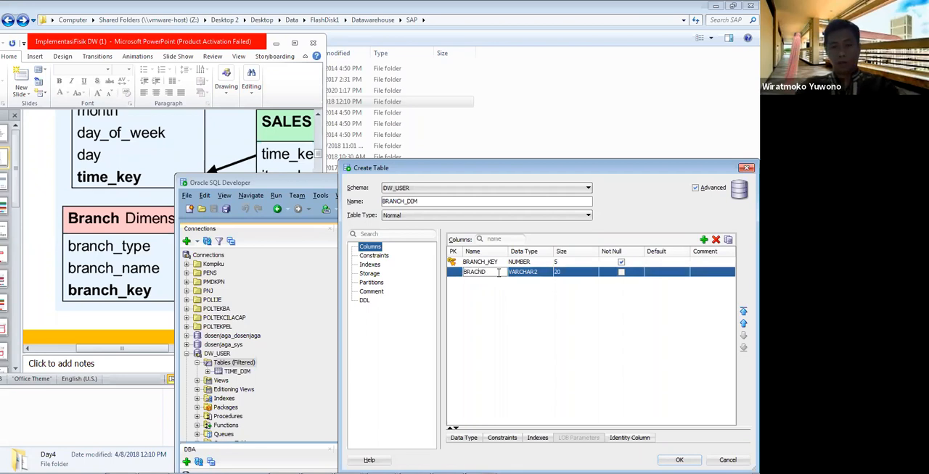
{"action": "key", "text": "BackSpace"}
{"action": "type", "text": "C_NAME"}
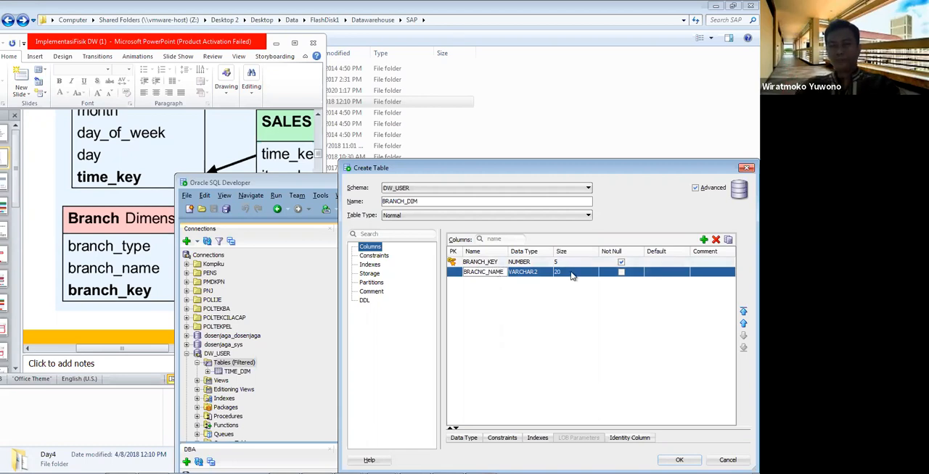
{"action": "key", "text": "Tab"}
{"action": "key", "text": "Tab"}
{"action": "type", "text": "100"}
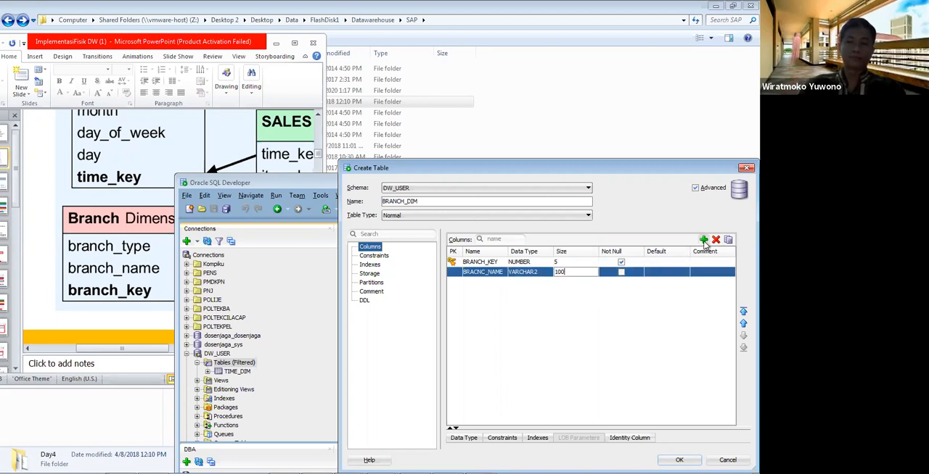
Step: Add a third column to BRANCH_DIM and start its name with BRA
{"action": "left_click", "coordinate": [703, 240]}
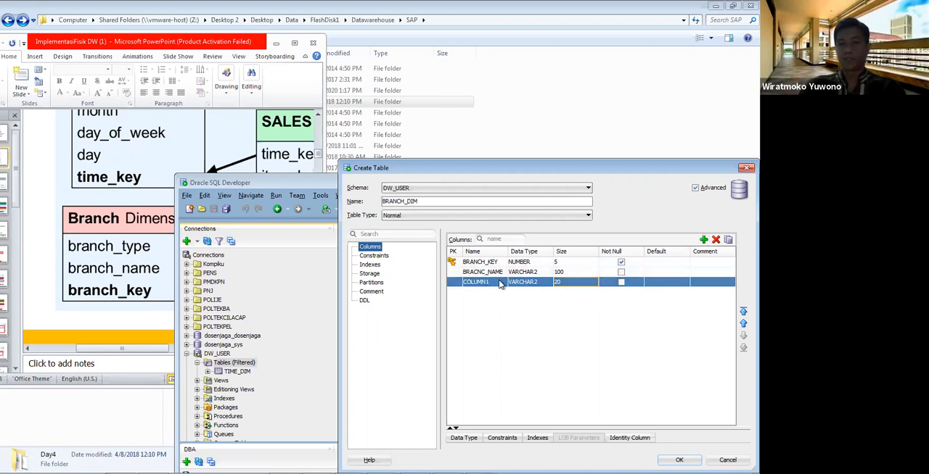
{"action": "left_click", "coordinate": [499, 283]}
{"action": "type", "text": "BRACNGE"}
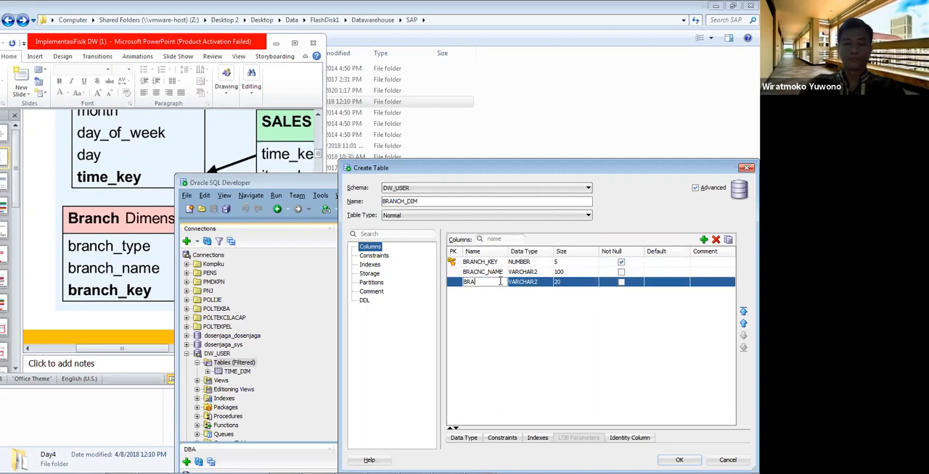
{"action": "key", "text": "BackSpace"}
{"action": "key", "text": "BackSpace"}
{"action": "key", "text": "BackSpace"}
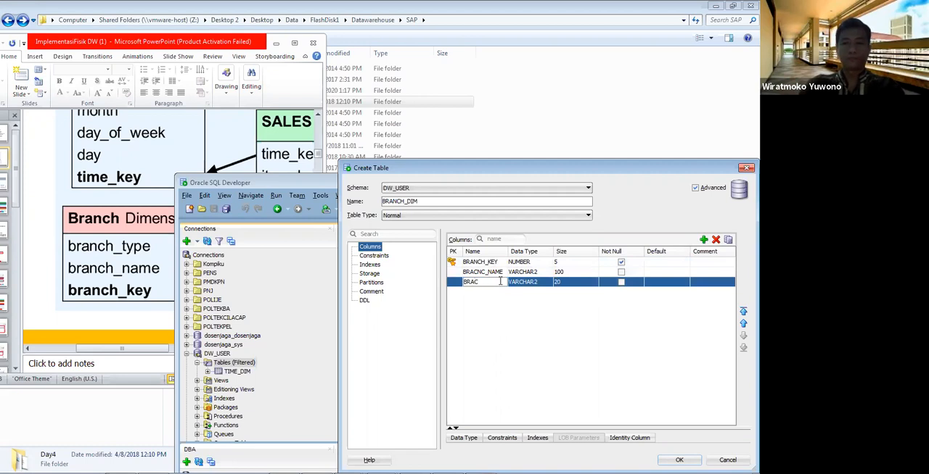
Step: Correct the misspelled name of the second column to BRANCH_NAME
{"action": "left_click", "coordinate": [480, 272]}
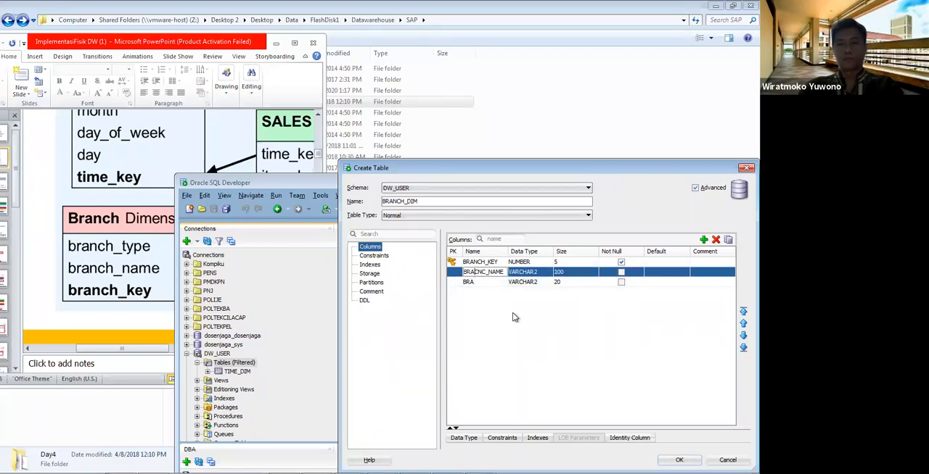
{"action": "key", "text": "BackSpace"}
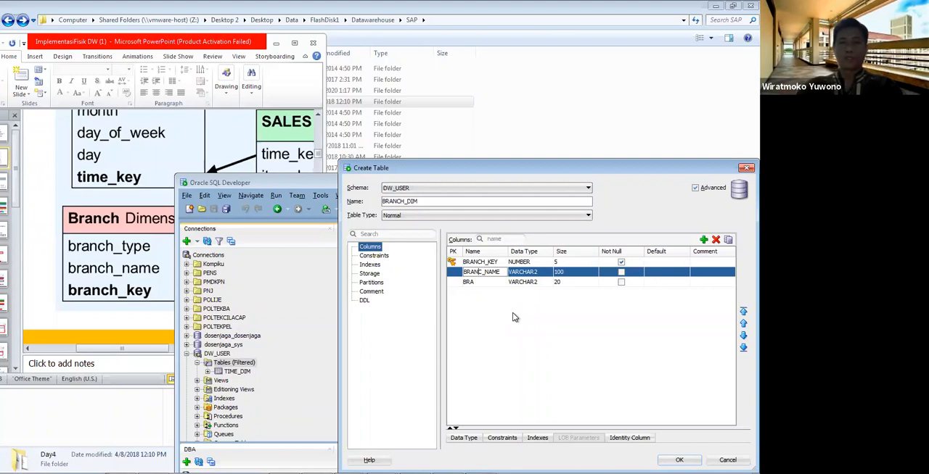
{"action": "type", "text": "H"}
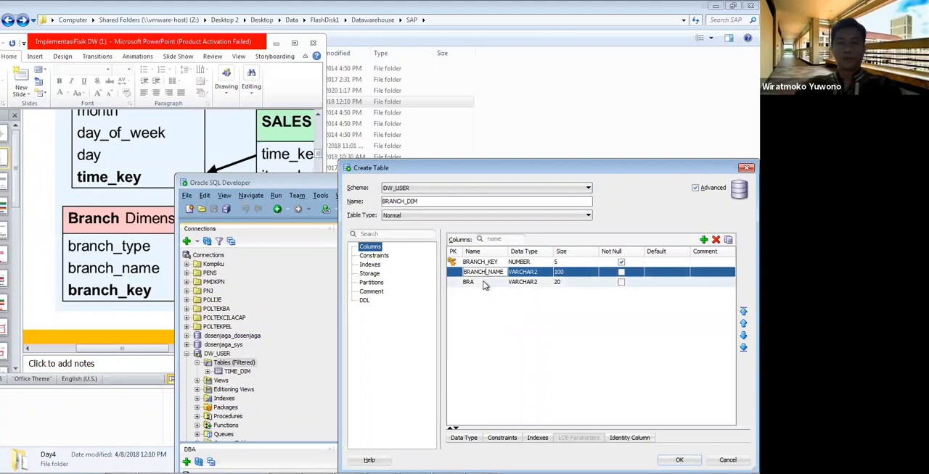
Step: Name the third column BRAANCH_TYPE
{"action": "left_click", "coordinate": [484, 281]}
{"action": "type", "text": "BRAANCH_T"}
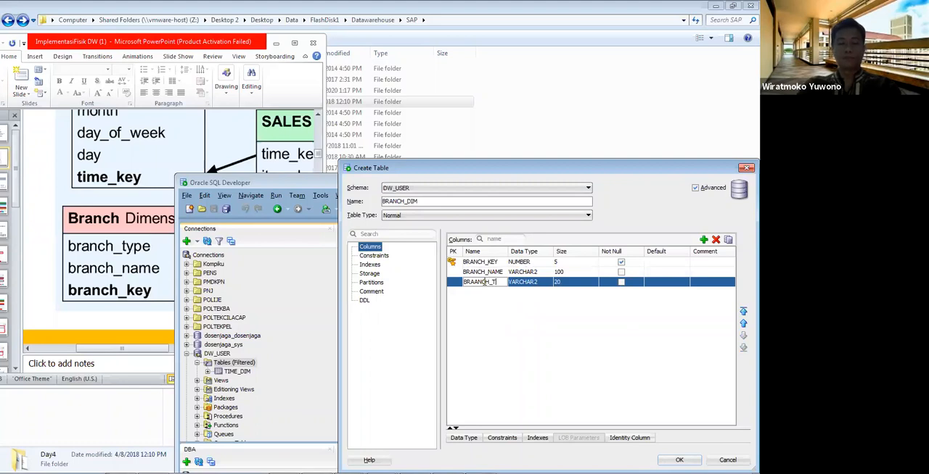
{"action": "type", "text": "YPE"}
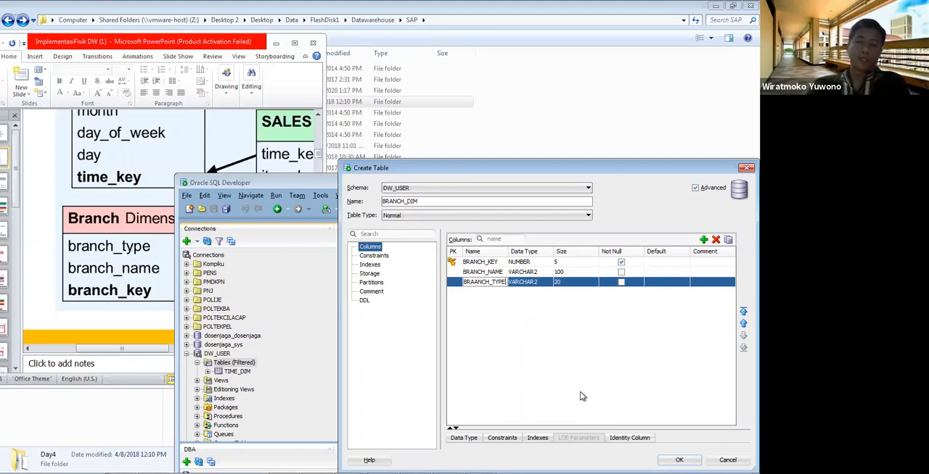
Step: Set the size of the third column to 50 and create the BRANCH_DIM table
{"action": "left_click", "coordinate": [569, 283]}
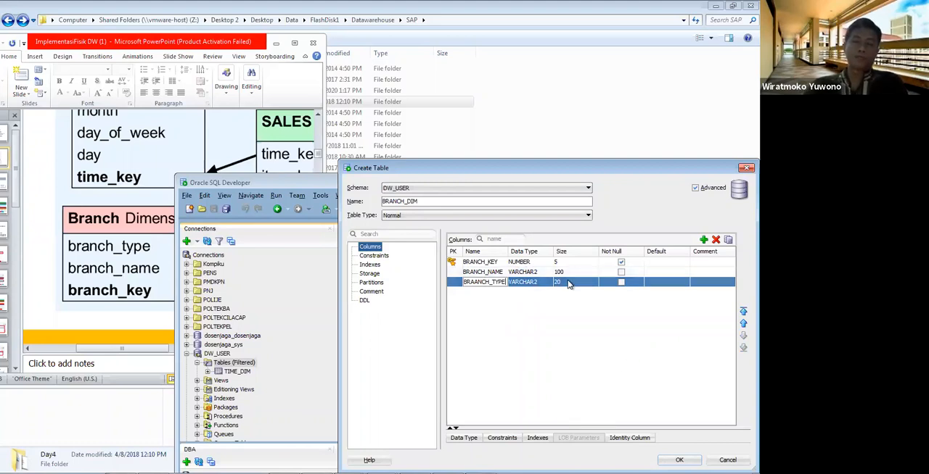
{"action": "double_click", "coordinate": [568, 282]}
{"action": "type", "text": "5"}
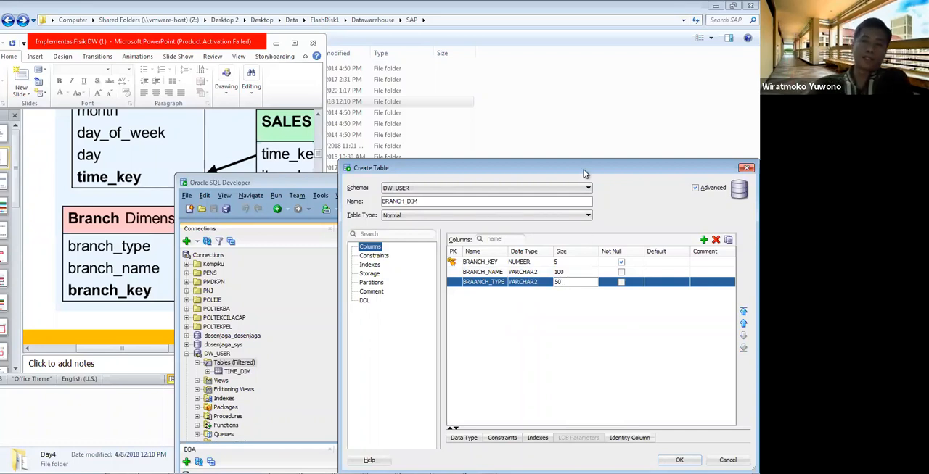
{"action": "left_click_drag", "start_coordinate": [583, 154], "coordinate": [583, 100]}
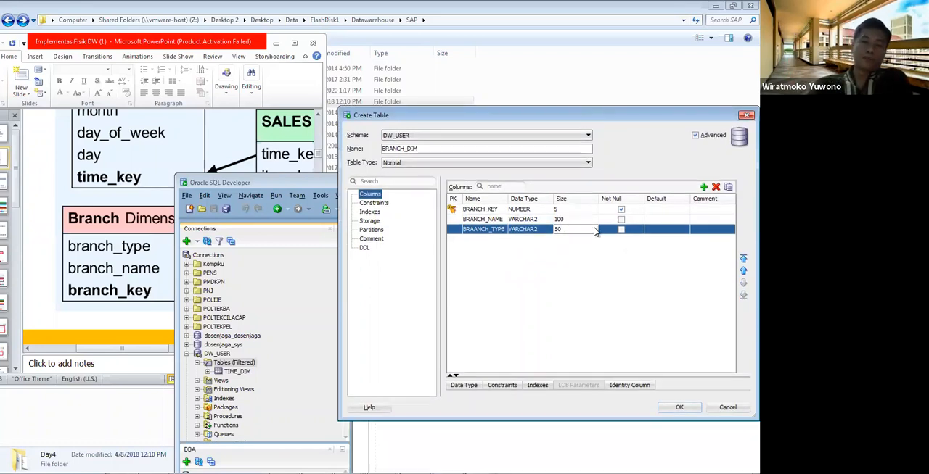
{"action": "left_click", "coordinate": [679, 408]}
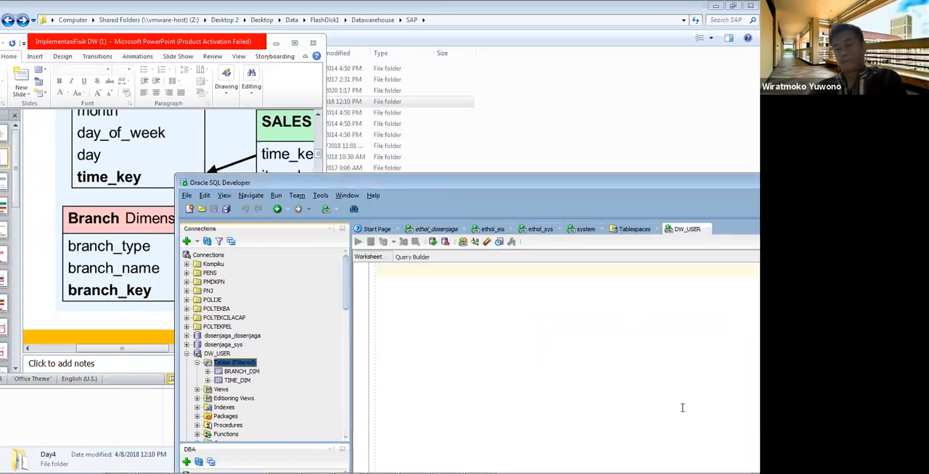
Step: Switch to the PowerPoint slide and bring the Item Dimension of the star schema into view
{"action": "left_click", "coordinate": [113, 270]}
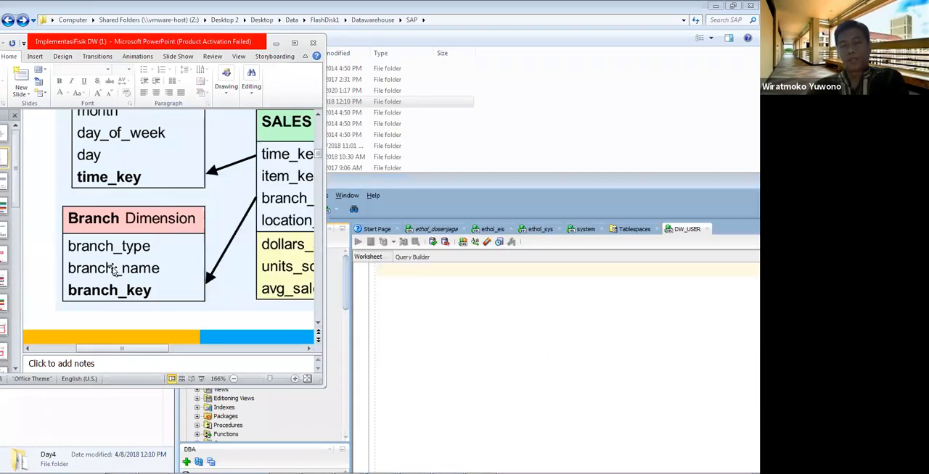
{"action": "left_click", "coordinate": [193, 349]}
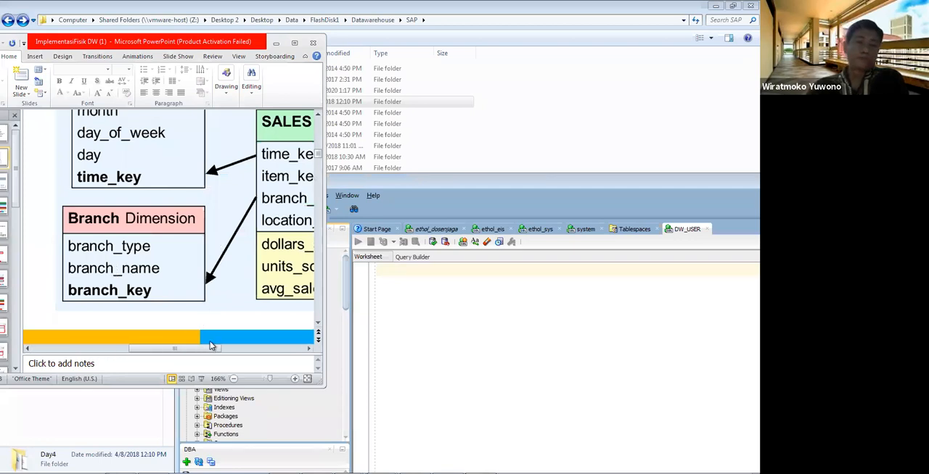
{"action": "left_click_drag", "start_coordinate": [213, 353], "coordinate": [242, 355]}
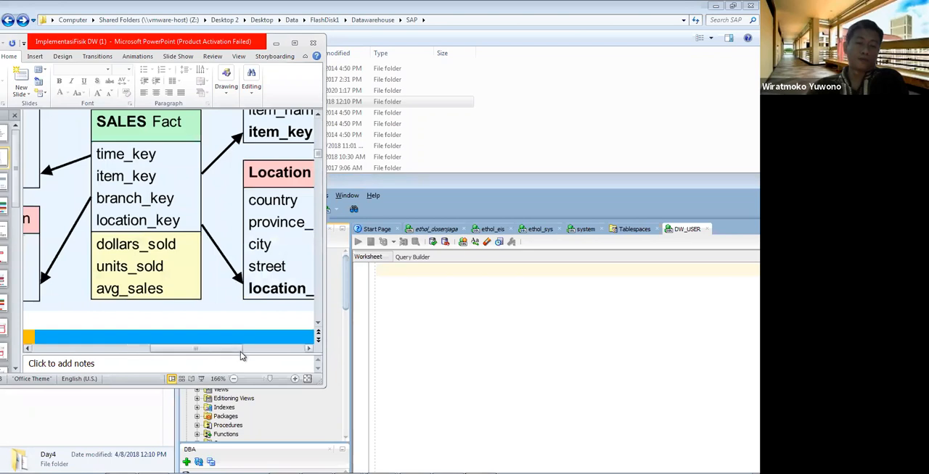
{"action": "left_click", "coordinate": [317, 116]}
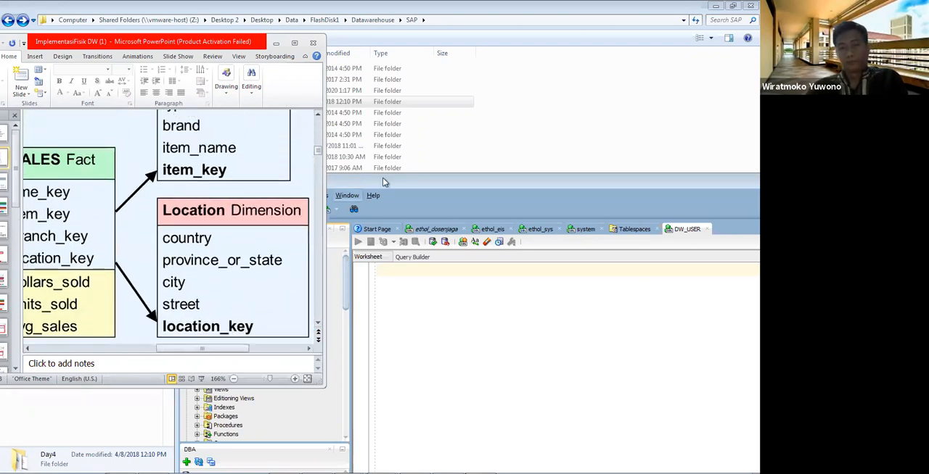
{"action": "left_click", "coordinate": [318, 117]}
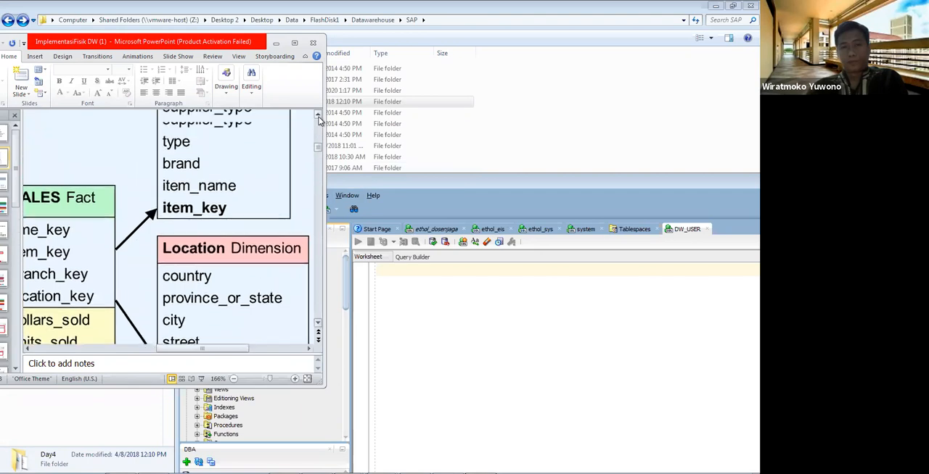
{"action": "left_click", "coordinate": [317, 117]}
Step: Return to SQL Developer, start a new table in the DW_USER connection and name it ITEM_DIM, keeping the slide's Item Dimension visible
{"action": "left_click", "coordinate": [482, 183]}
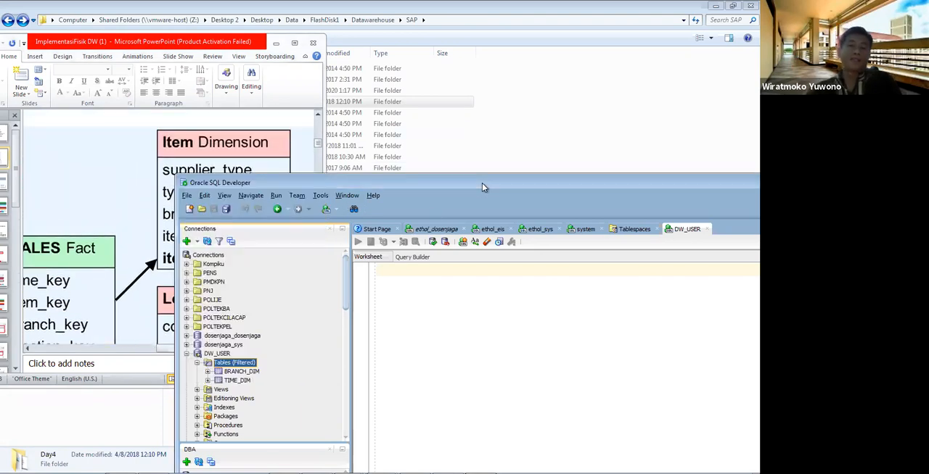
{"action": "left_click", "coordinate": [218, 354]}
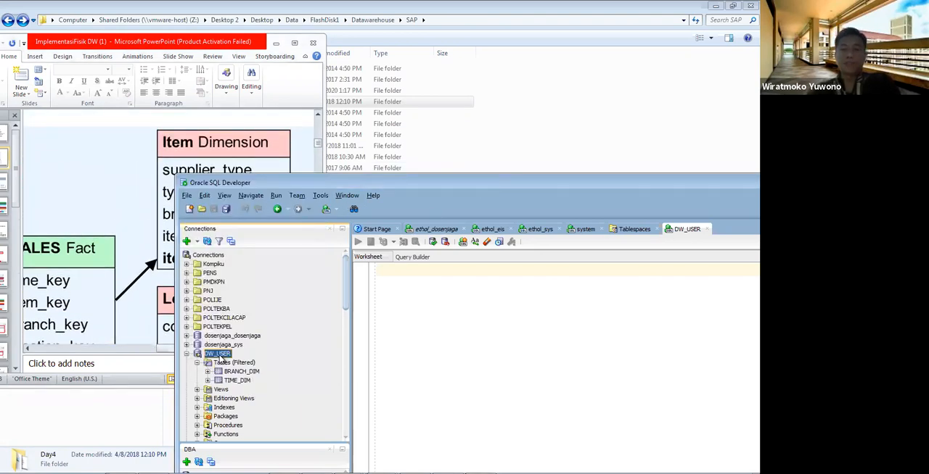
{"action": "left_click", "coordinate": [225, 364]}
{"action": "right_click", "coordinate": [225, 369]}
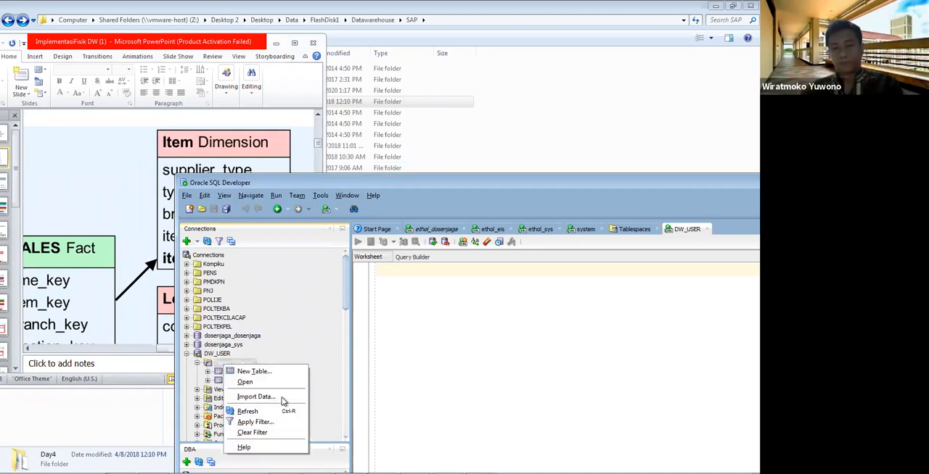
{"action": "left_click", "coordinate": [287, 372]}
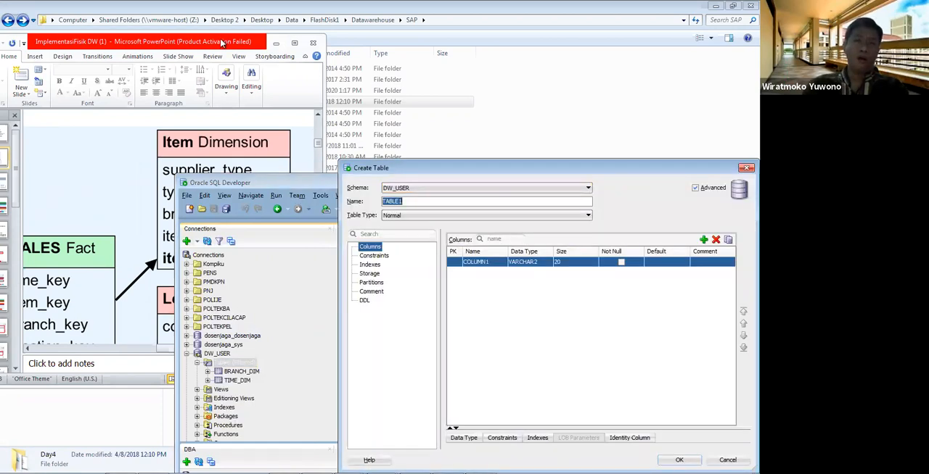
{"action": "left_click_drag", "start_coordinate": [127, 45], "coordinate": [34, 50]}
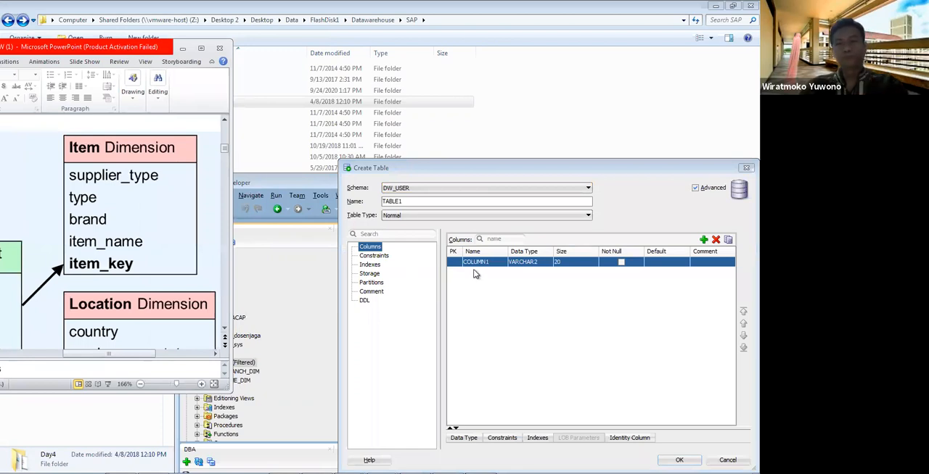
{"action": "left_click", "coordinate": [328, 198]}
{"action": "type", "text": "ITEM_DIM"}
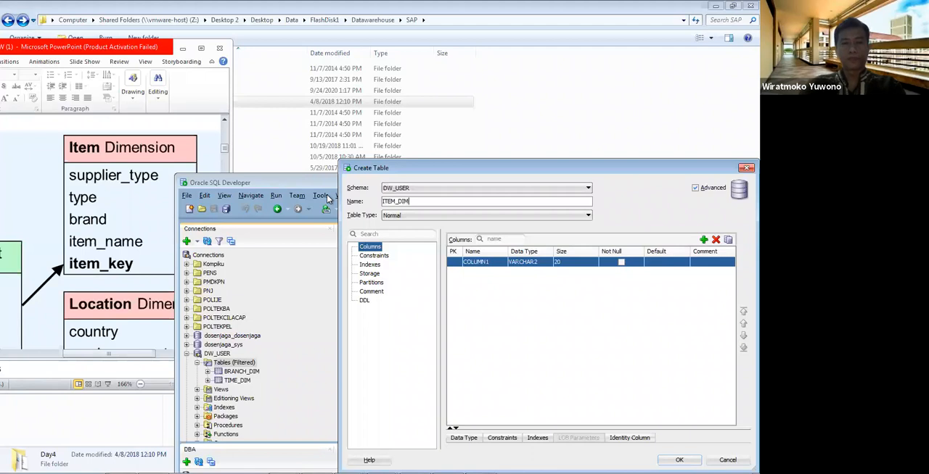
Step: Rename the first column of the ITEM_DIM table to ITEM_KEY
{"action": "left_click", "coordinate": [482, 266]}
{"action": "double_click", "coordinate": [482, 265]}
{"action": "type", "text": "ITEM_KEY"}
{"action": "type", "text": "Y"}
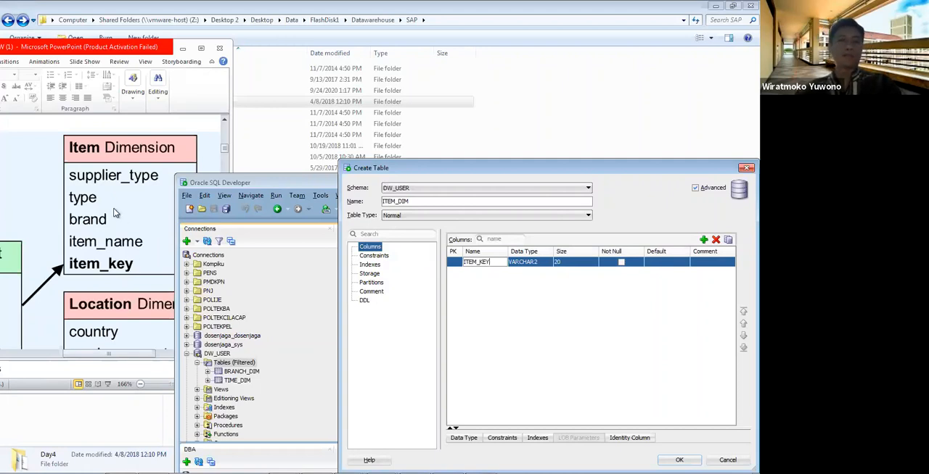
{"action": "left_click", "coordinate": [721, 273]}
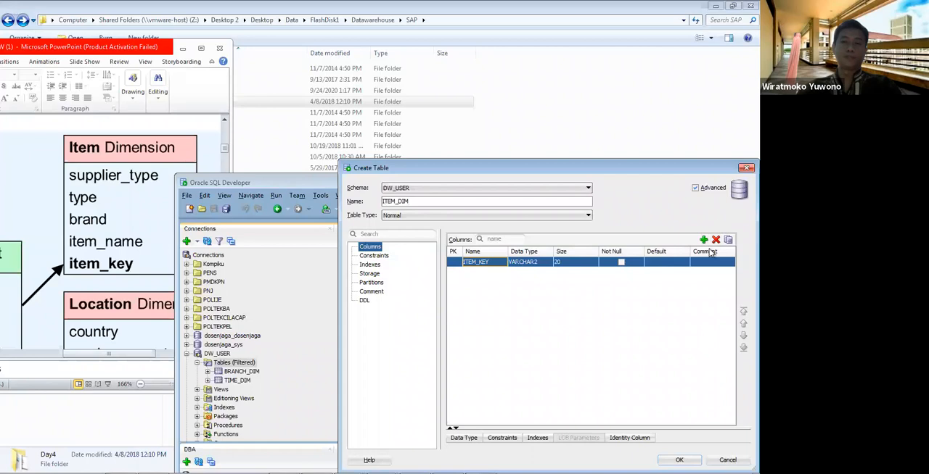
Step: Add four more columns to the ITEM_DIM table
{"action": "left_click", "coordinate": [703, 240]}
{"action": "left_click", "coordinate": [703, 240]}
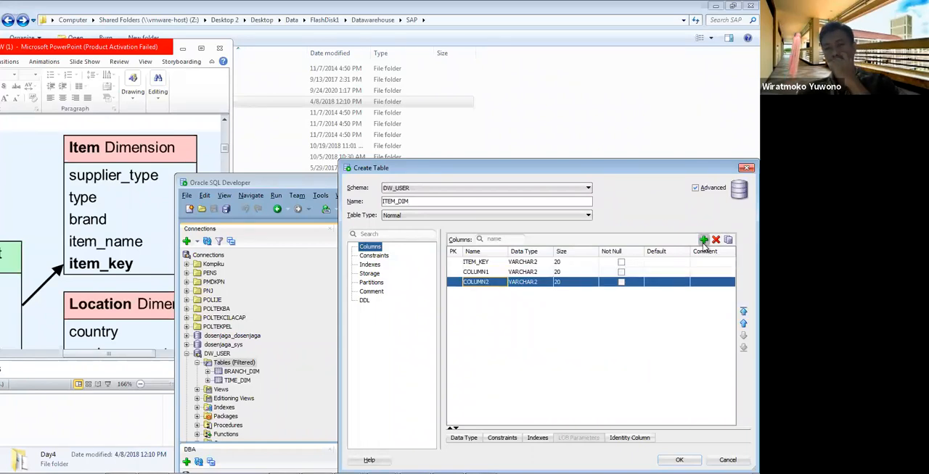
{"action": "left_click", "coordinate": [703, 240]}
{"action": "left_click", "coordinate": [703, 241]}
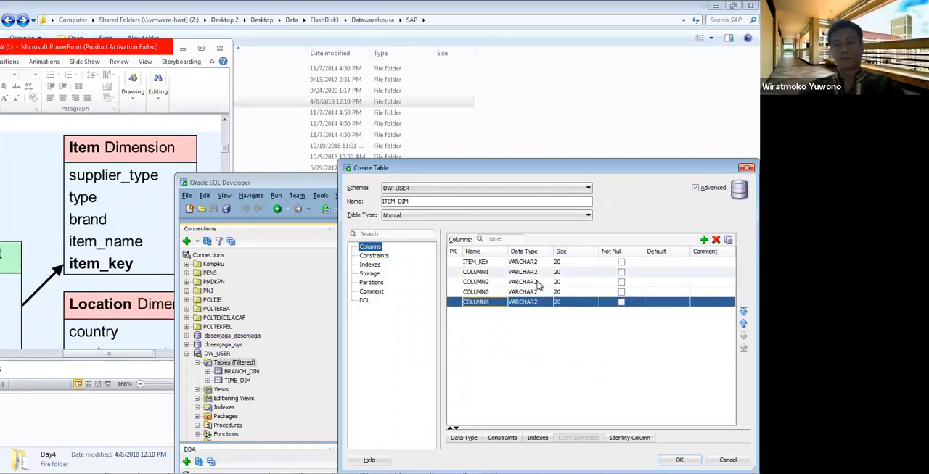
Step: Rename the second column of the ITEM_DIM table to item_name
{"action": "left_click", "coordinate": [488, 272]}
{"action": "key", "text": "BackSpace"}
{"action": "key", "text": "BackSpace"}
{"action": "key", "text": "BackSpace"}
{"action": "key", "text": "BackSpace"}
{"action": "key", "text": "BackSpace"}
{"action": "key", "text": "BackSpace"}
{"action": "key", "text": "BackSpace"}
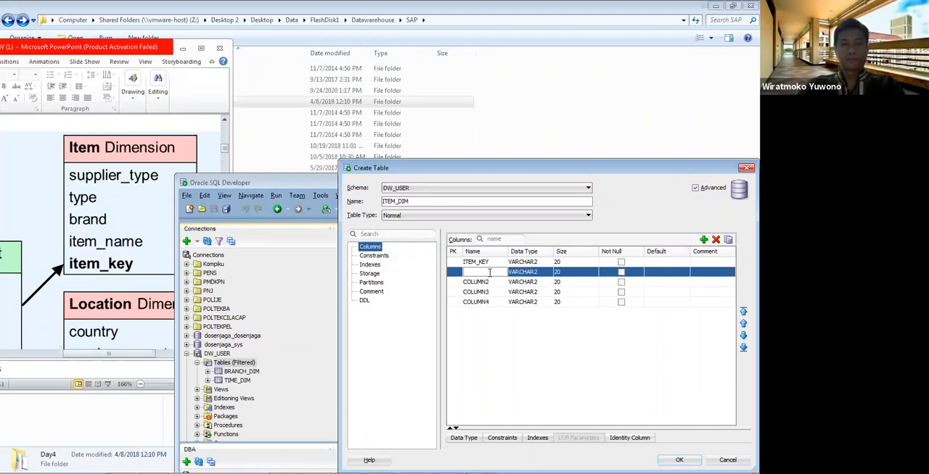
{"action": "type", "text": "Item_name"}
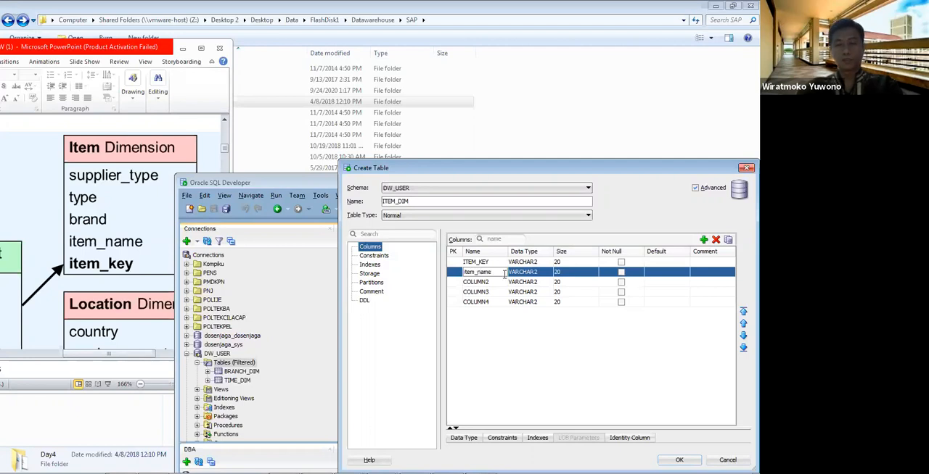
Step: Rewrite the second column's name in capitals as ITEM_NAME
{"action": "key", "text": "BackSpace"}
{"action": "key", "text": "BackSpace"}
{"action": "key", "text": "BackSpace"}
{"action": "key", "text": "BackSpace"}
{"action": "key", "text": "BackSpace"}
{"action": "key", "text": "BackSpace"}
{"action": "key", "text": "BackSpace"}
{"action": "key", "text": "BackSpace"}
{"action": "type", "text": "IT"}
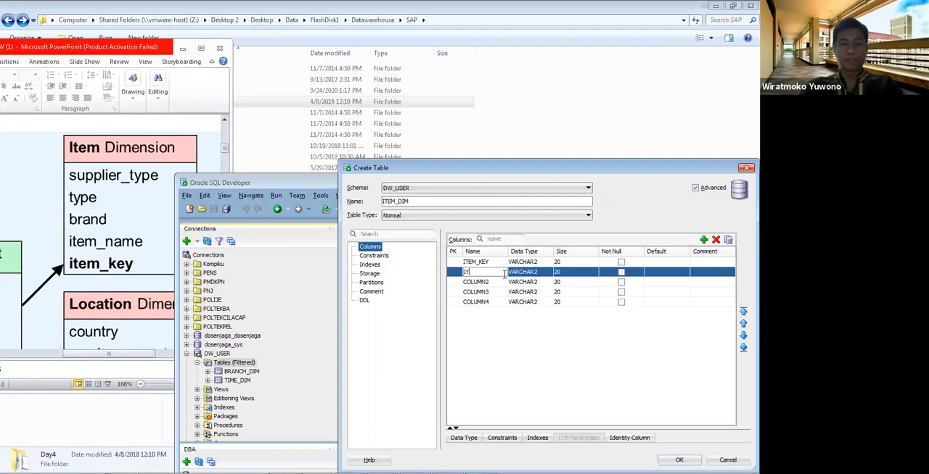
{"action": "type", "text": "EM_NAME"}
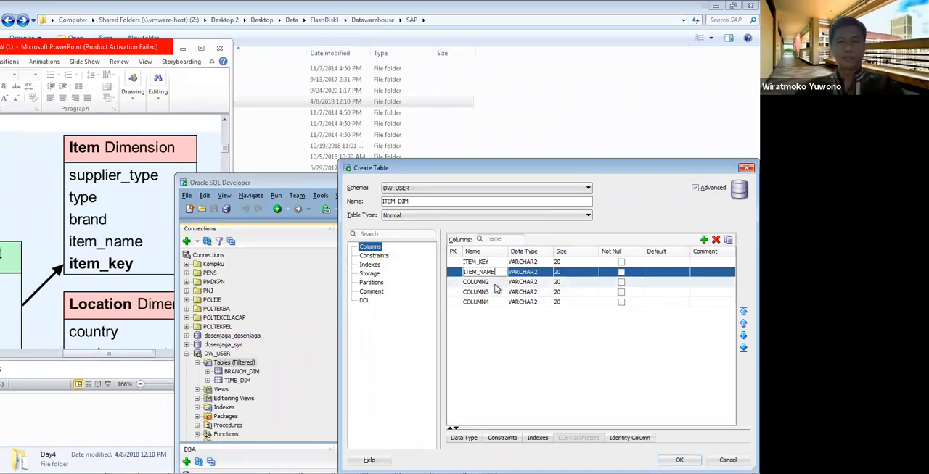
Step: Rename the remaining three columns of ITEM_DIM, in order, to BRAND, TYPE and SUPPLIER_TYPE
{"action": "left_click", "coordinate": [495, 285]}
{"action": "type", "text": "BRAND"}
{"action": "left_click", "coordinate": [496, 294]}
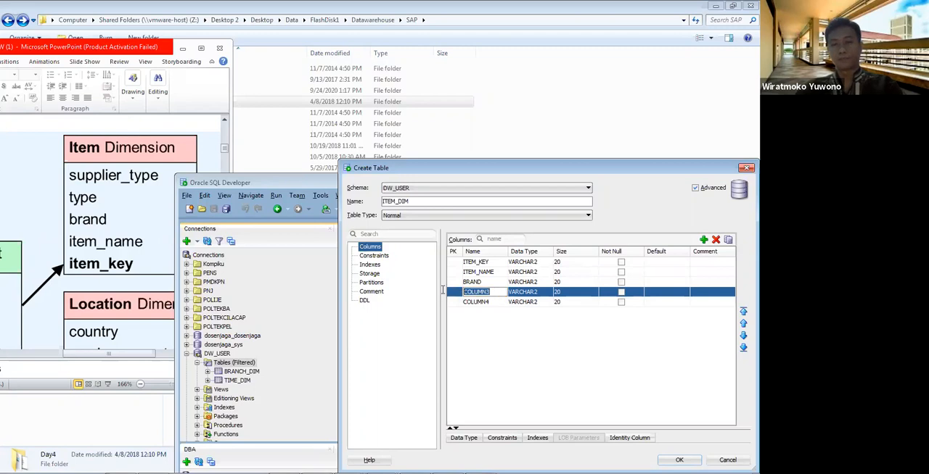
{"action": "type", "text": "TYPE"}
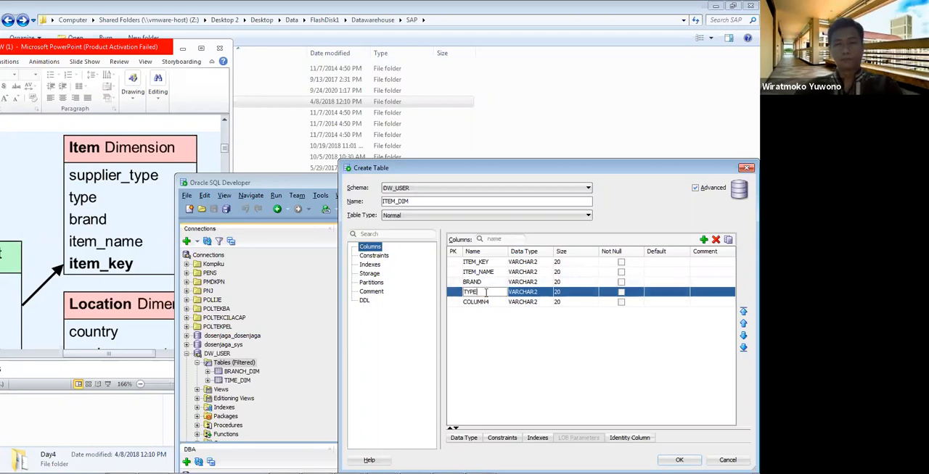
{"action": "left_click", "coordinate": [487, 301]}
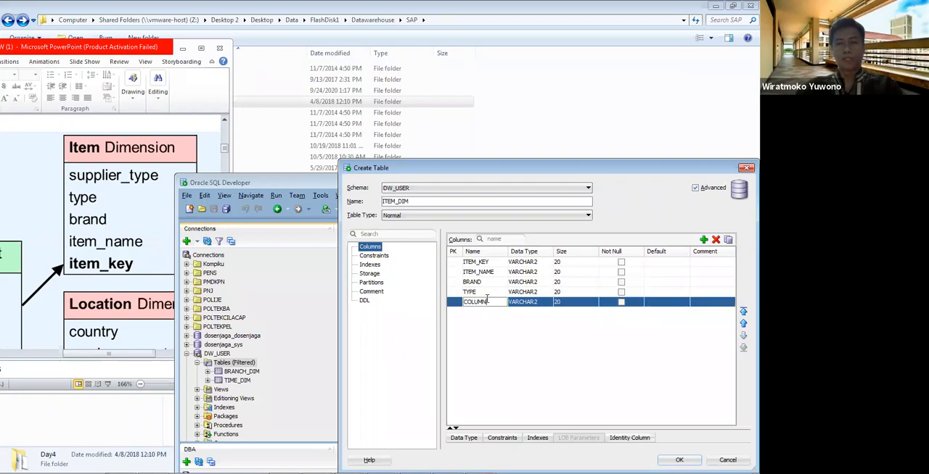
{"action": "type", "text": "SUPPL"}
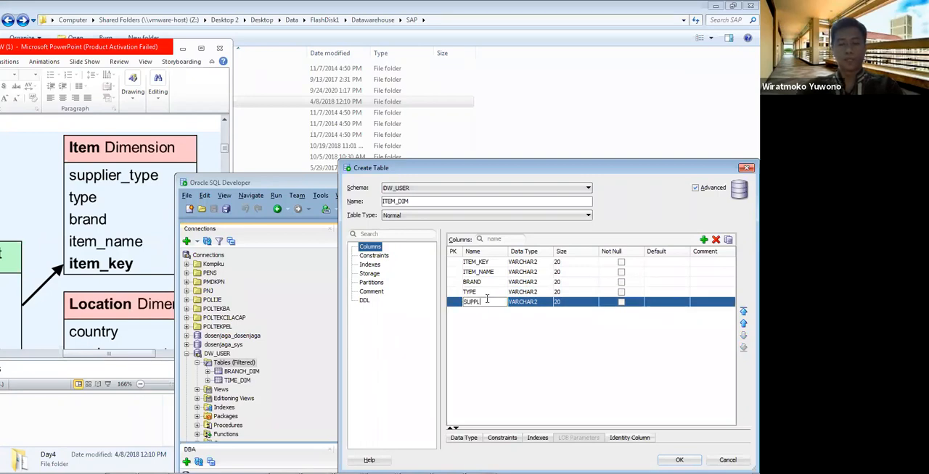
{"action": "type", "text": "IER_TYPE"}
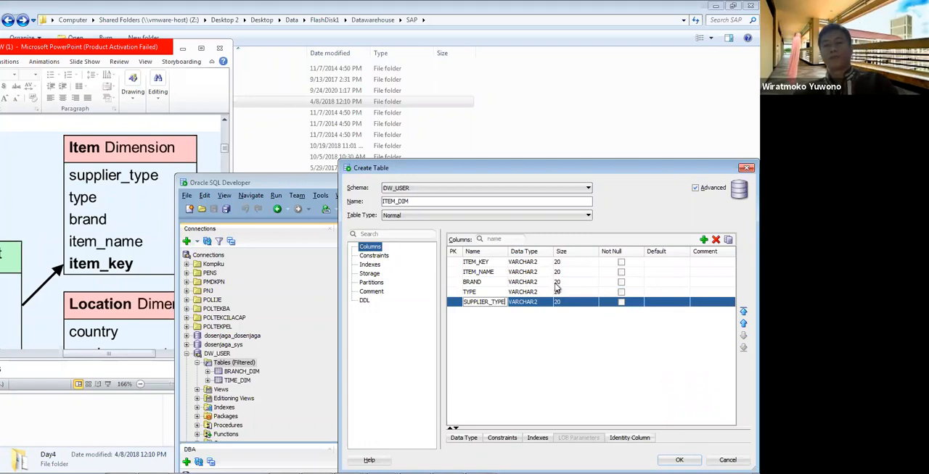
Step: Set the ITEM_KEY column to data type NUMBER with size 5 and try to mark it as the primary key
{"action": "left_click", "coordinate": [546, 263]}
{"action": "left_click", "coordinate": [546, 264]}
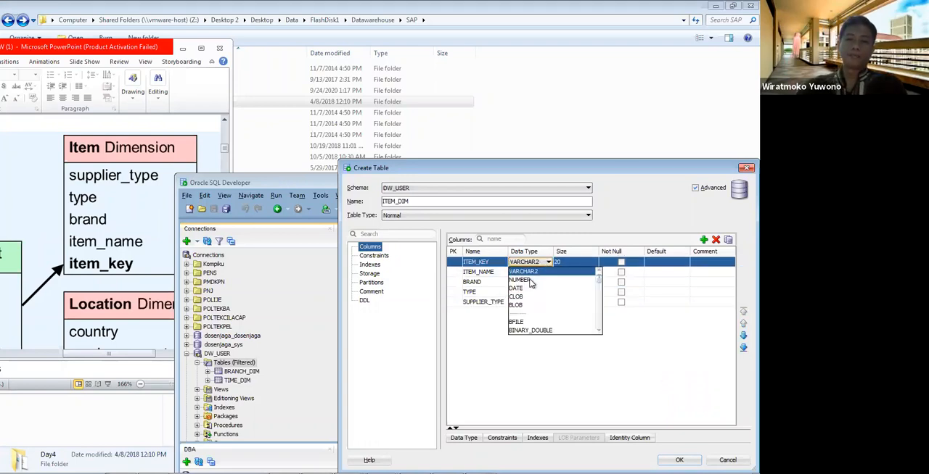
{"action": "left_click", "coordinate": [532, 283]}
{"action": "left_click", "coordinate": [571, 263]}
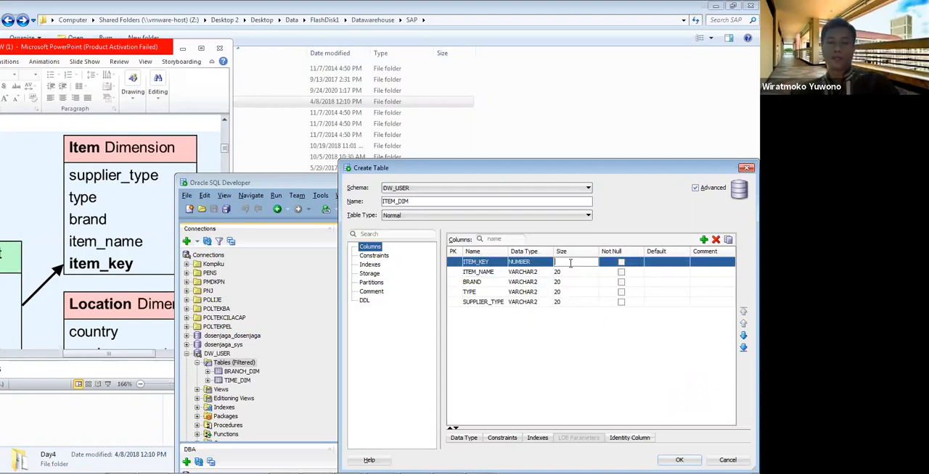
{"action": "type", "text": "5"}
{"action": "left_click", "coordinate": [451, 263]}
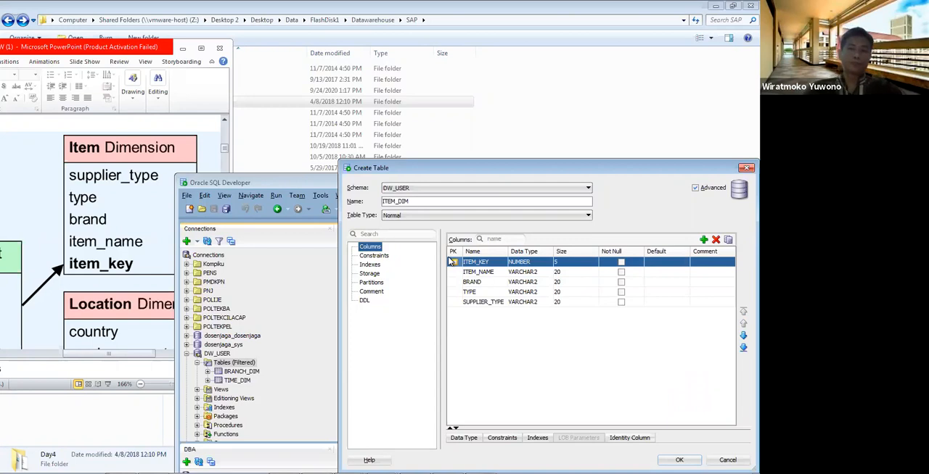
Step: Set the size of the ITEM_NAME column to 200 and of the BRAND column to 50
{"action": "left_click", "coordinate": [570, 271]}
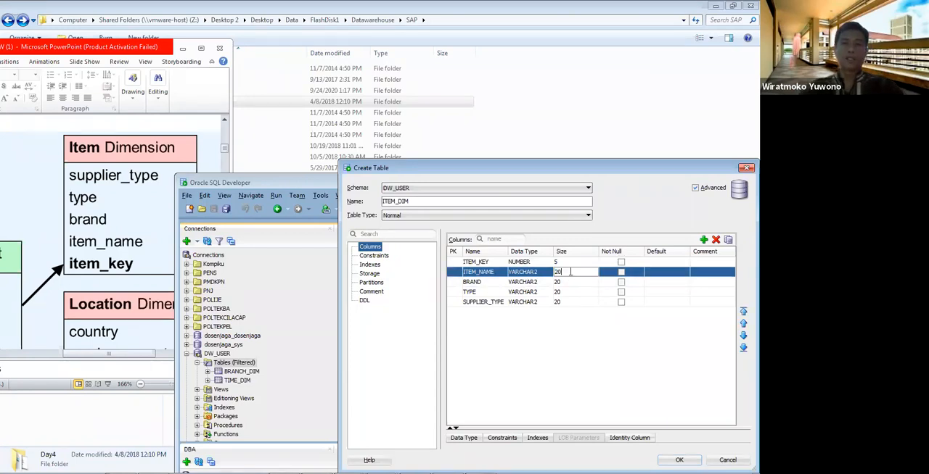
{"action": "type", "text": "0"}
{"action": "left_click", "coordinate": [571, 282]}
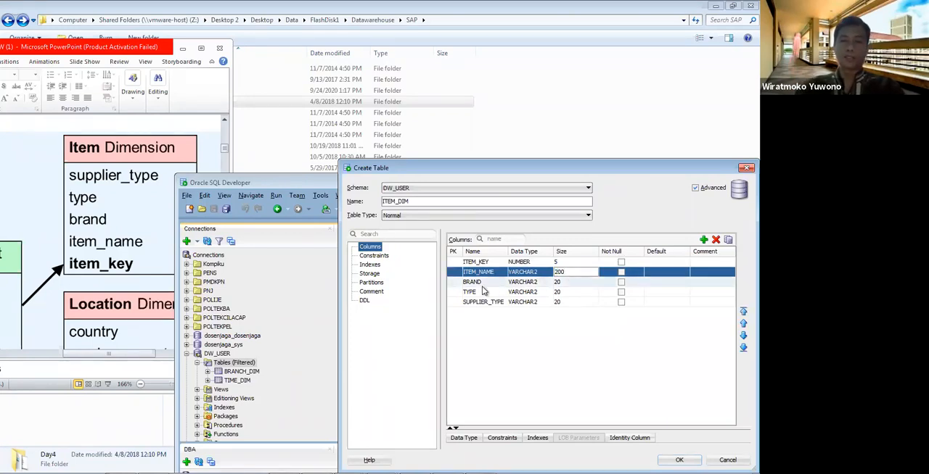
{"action": "left_click", "coordinate": [581, 283]}
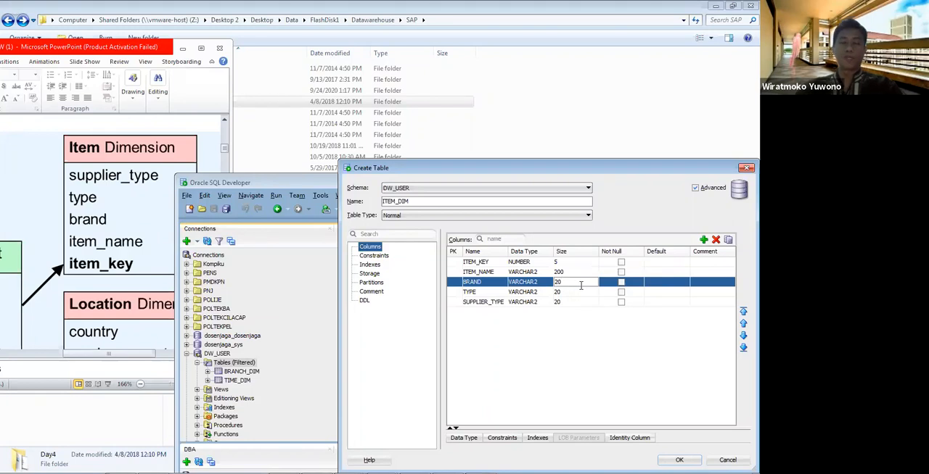
{"action": "key", "text": "BackSpace"}
{"action": "key", "text": "BackSpace"}
{"action": "type", "text": "50"}
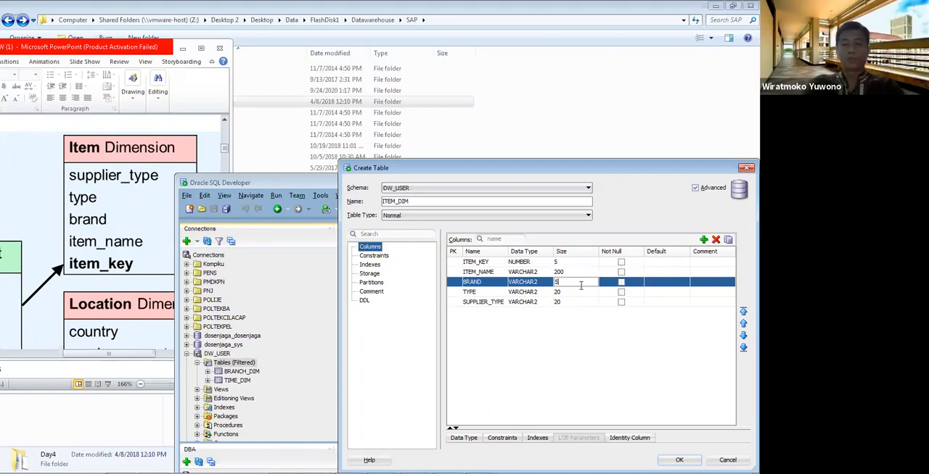
Step: Set the size of the TYPE and SUPPLIER_TYPE columns to 50 and create the ITEM_DIM table
{"action": "left_click", "coordinate": [570, 294]}
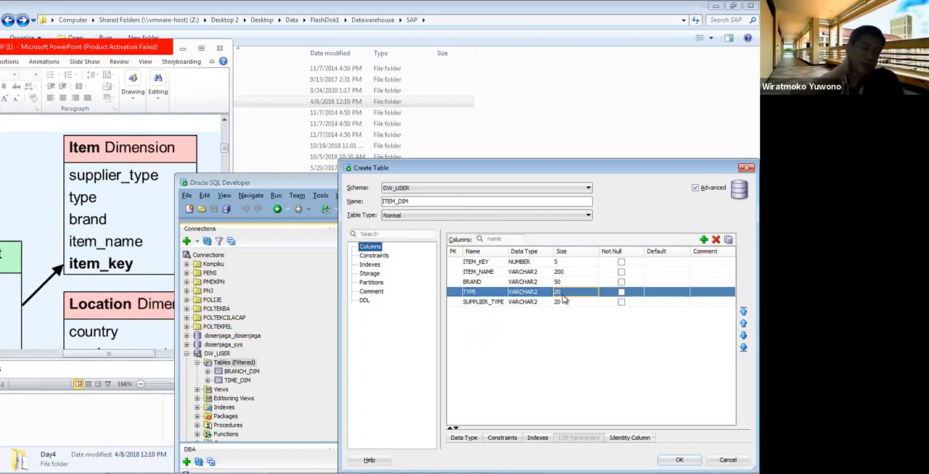
{"action": "double_click", "coordinate": [562, 293]}
{"action": "type", "text": "50"}
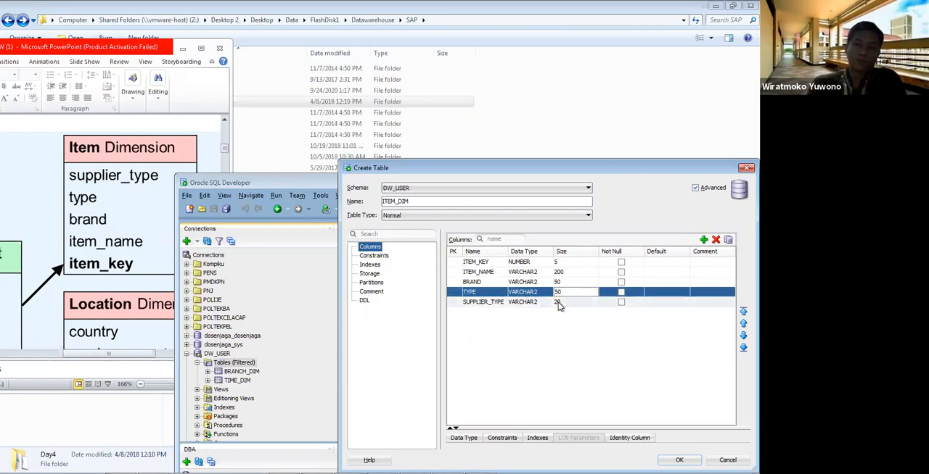
{"action": "double_click", "coordinate": [557, 302]}
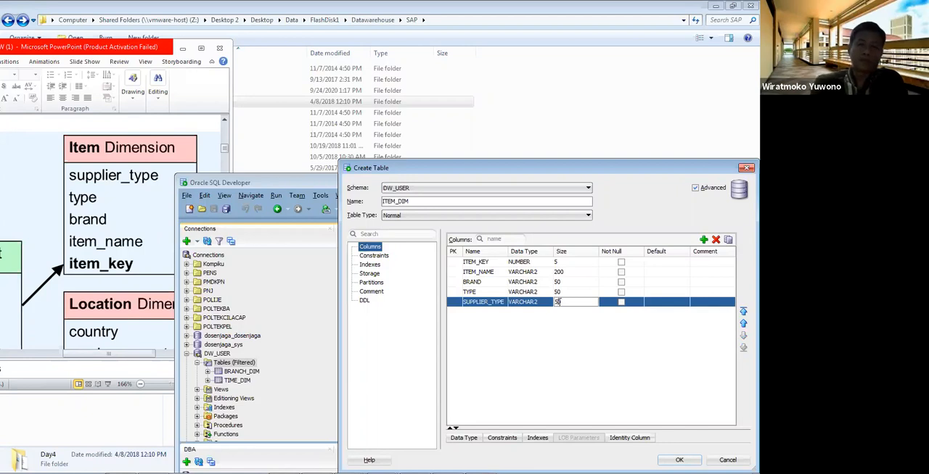
{"action": "type", "text": "50"}
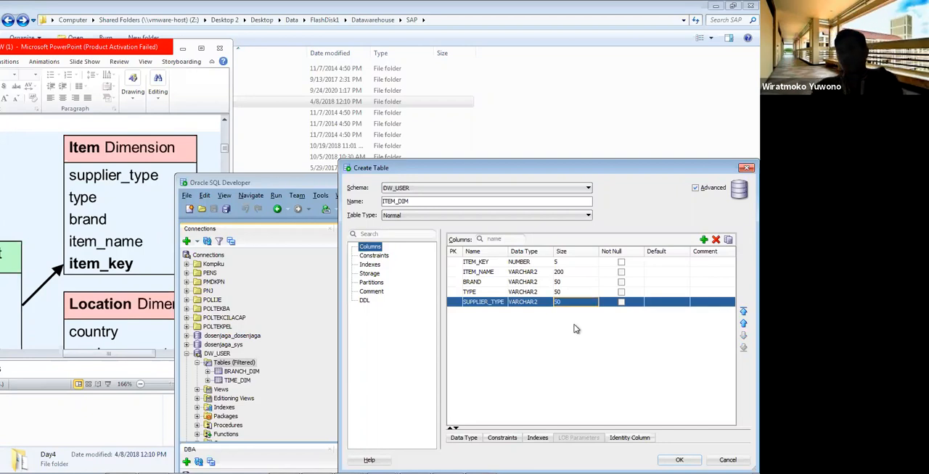
{"action": "left_click", "coordinate": [668, 460]}
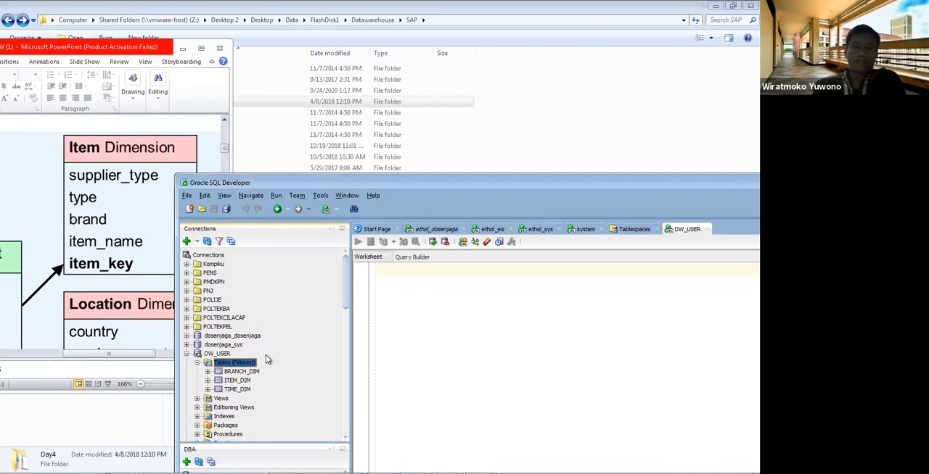
Step: Start another new table in the DW_USER connection, bring the slide's Location Dimension into view and name the table LOCATION_DIM
{"action": "right_click", "coordinate": [239, 363]}
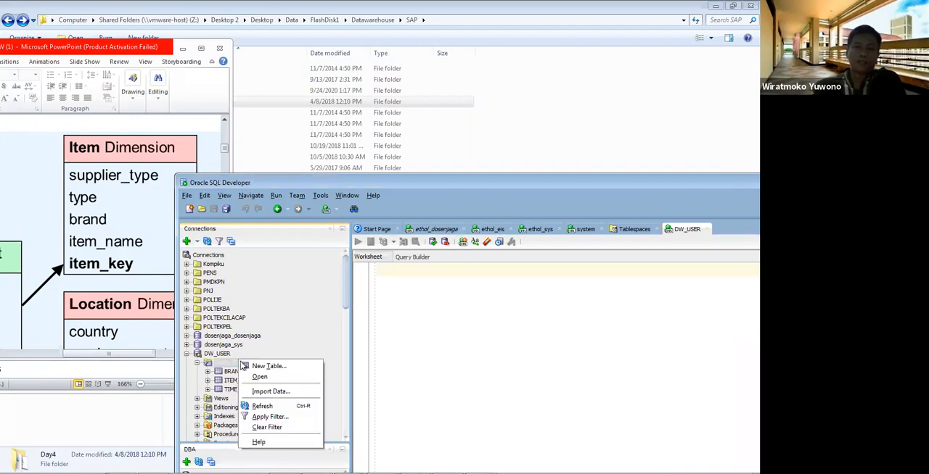
{"action": "left_click", "coordinate": [258, 365]}
{"action": "left_click", "coordinate": [86, 298]}
{"action": "scroll", "coordinate": [85, 298], "scroll_direction": "down", "scroll_amount": 3}
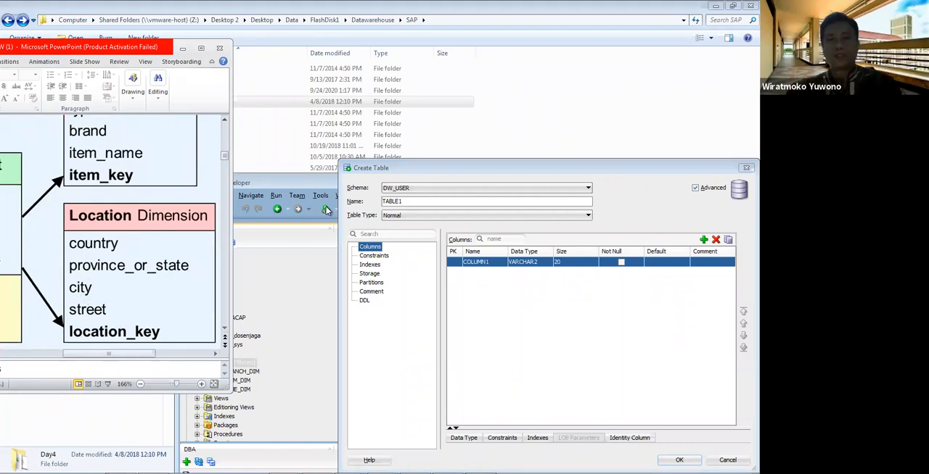
{"action": "left_click", "coordinate": [345, 203]}
{"action": "type", "text": "LOCATION_DIM"}
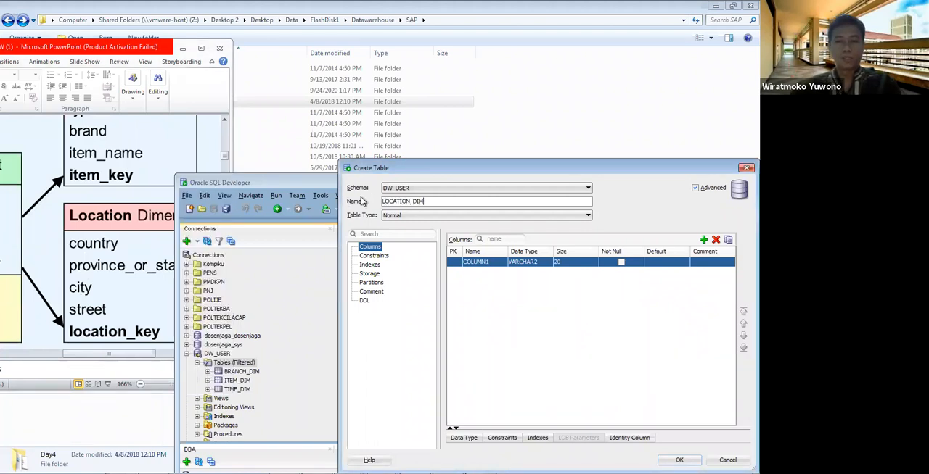
Step: Rename the first column of the LOCATION_DIM table to LOCATION_KEY
{"action": "double_click", "coordinate": [483, 262]}
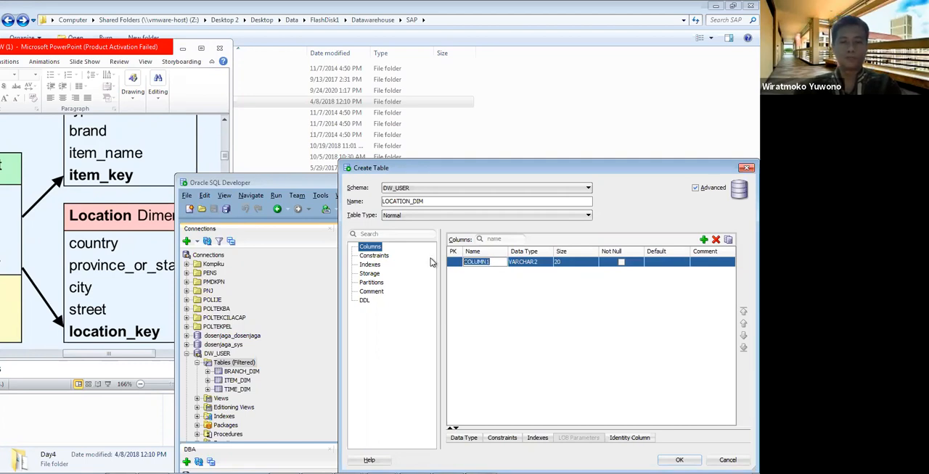
{"action": "type", "text": "LOCAT"}
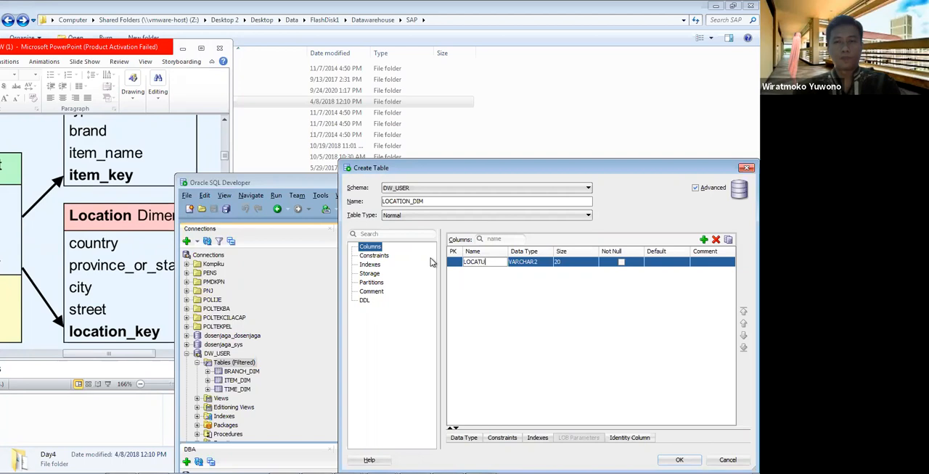
{"action": "type", "text": "ION_KEY"}
{"action": "left_click", "coordinate": [486, 303]}
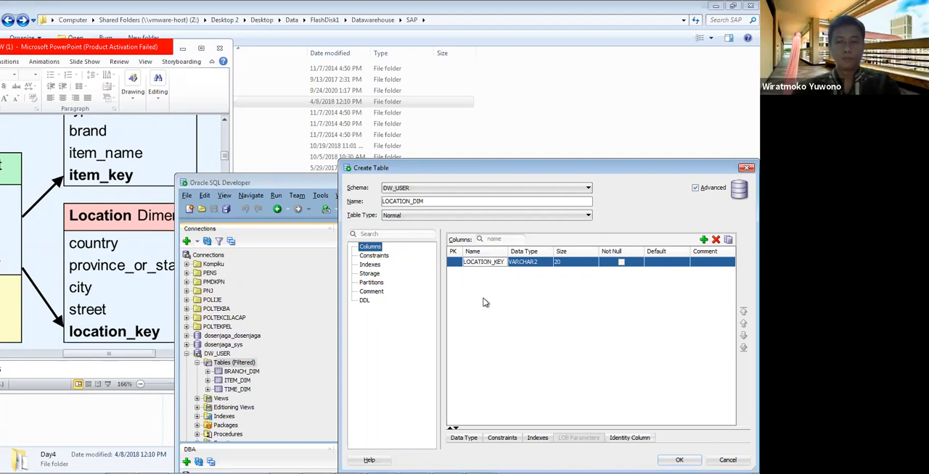
Step: Add two columns named STREET and CITY to the LOCATION_DIM table
{"action": "left_click", "coordinate": [703, 240]}
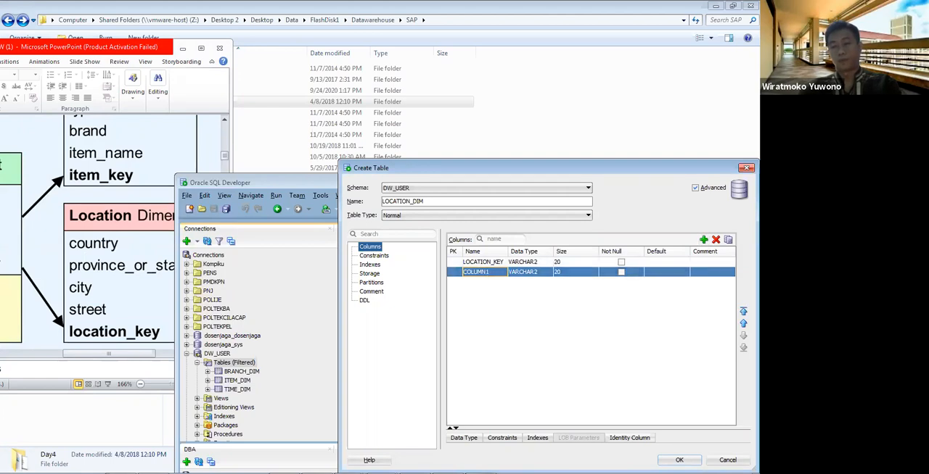
{"action": "type", "text": "STREET"}
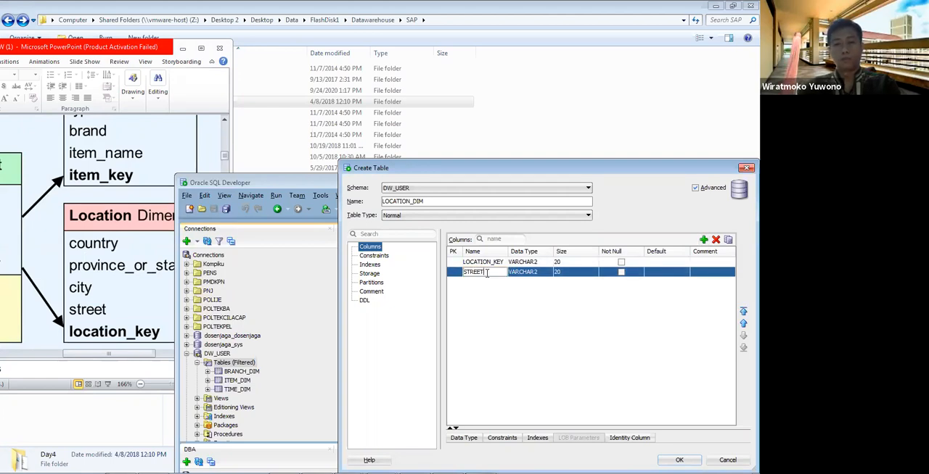
{"action": "left_click", "coordinate": [704, 240]}
{"action": "left_click", "coordinate": [495, 282]}
{"action": "type", "text": "CITY"}
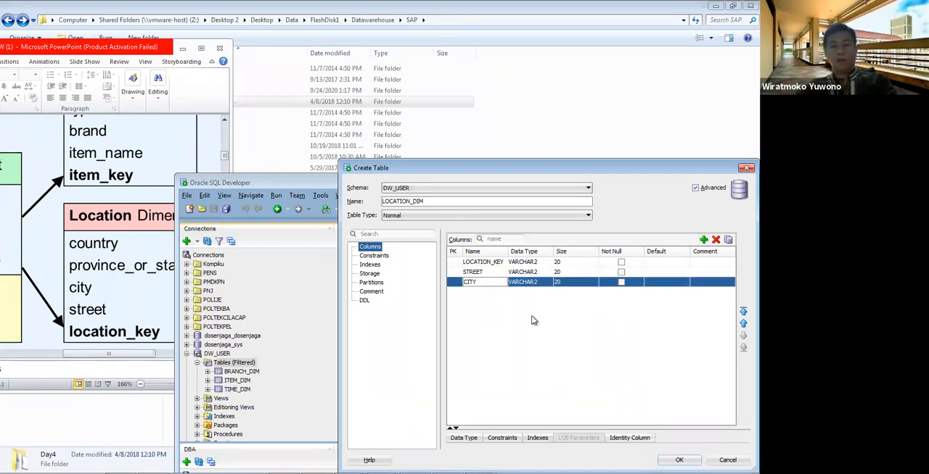
Step: Add two further columns named PROVINCE and COUNTRY to the LOCATION_DIM table
{"action": "left_click", "coordinate": [703, 240]}
{"action": "left_click", "coordinate": [491, 291]}
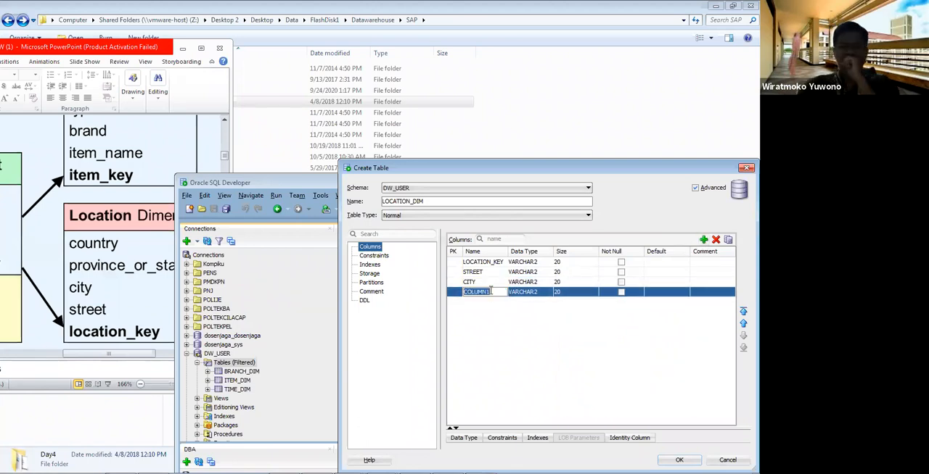
{"action": "type", "text": "PROV"}
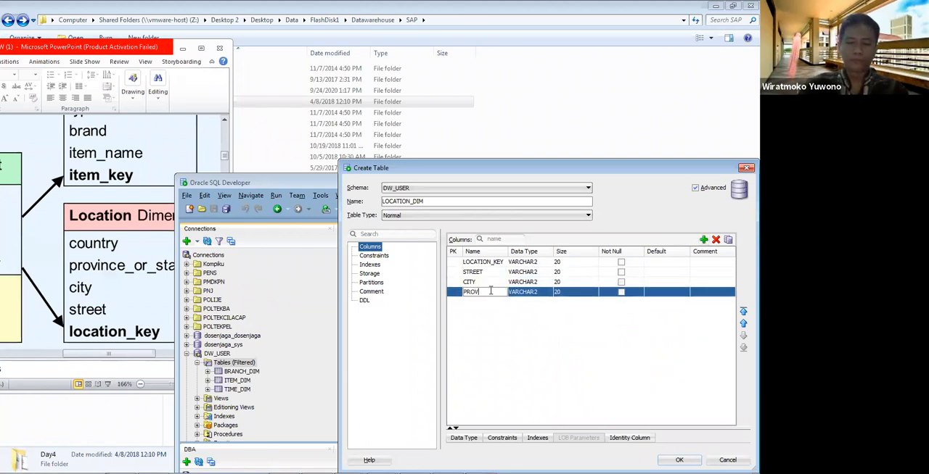
{"action": "type", "text": "INCE"}
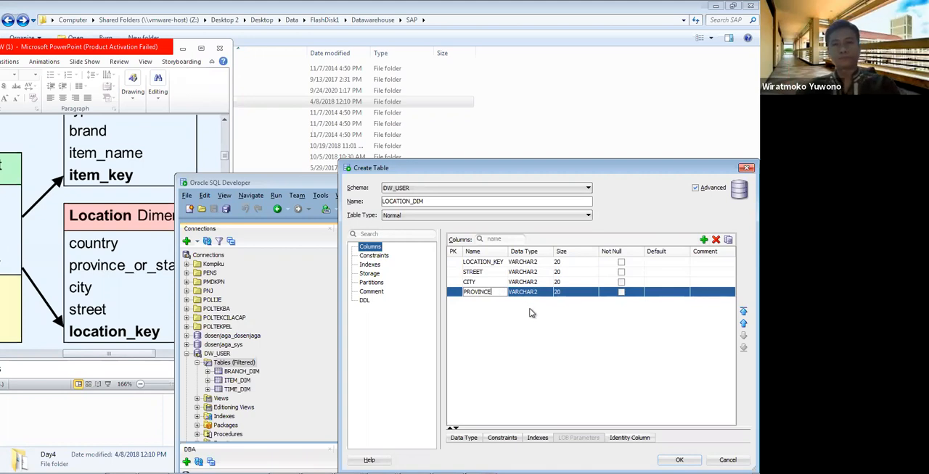
{"action": "left_click", "coordinate": [703, 240]}
{"action": "left_click", "coordinate": [493, 302]}
{"action": "type", "text": "COUNTRY"}
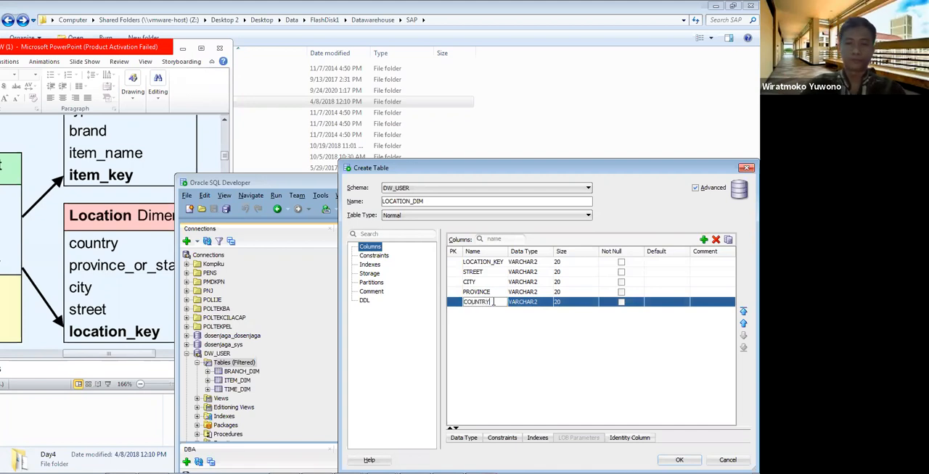
Step: Make LOCATION_KEY the primary key of LOCATION_DIM with data type NUMBER and size 3
{"action": "left_click", "coordinate": [452, 262]}
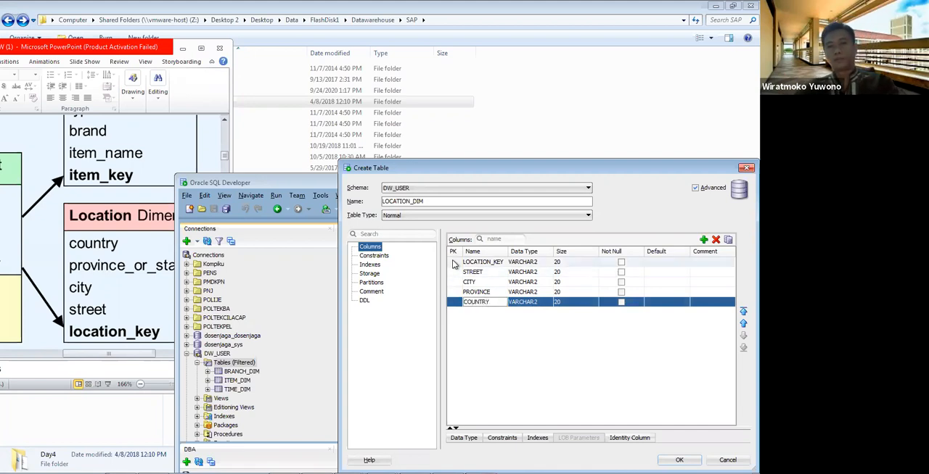
{"action": "left_click", "coordinate": [546, 263]}
{"action": "left_click", "coordinate": [546, 262]}
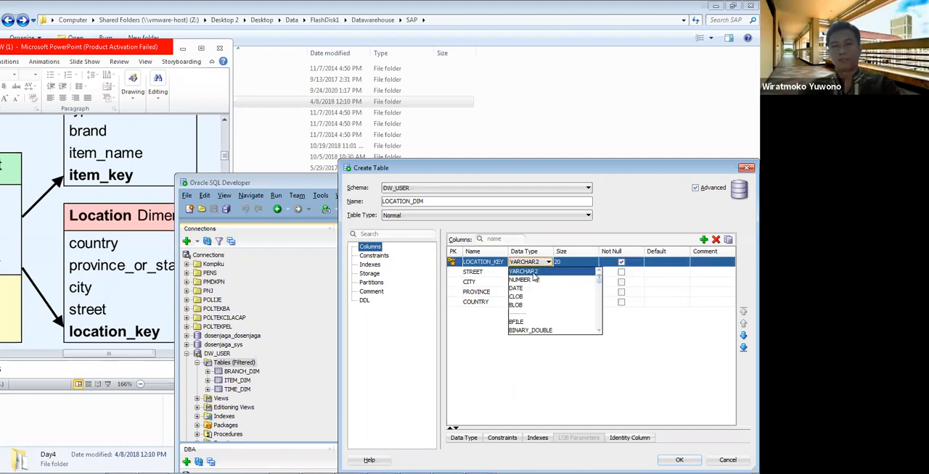
{"action": "left_click", "coordinate": [527, 282]}
{"action": "left_click", "coordinate": [566, 262]}
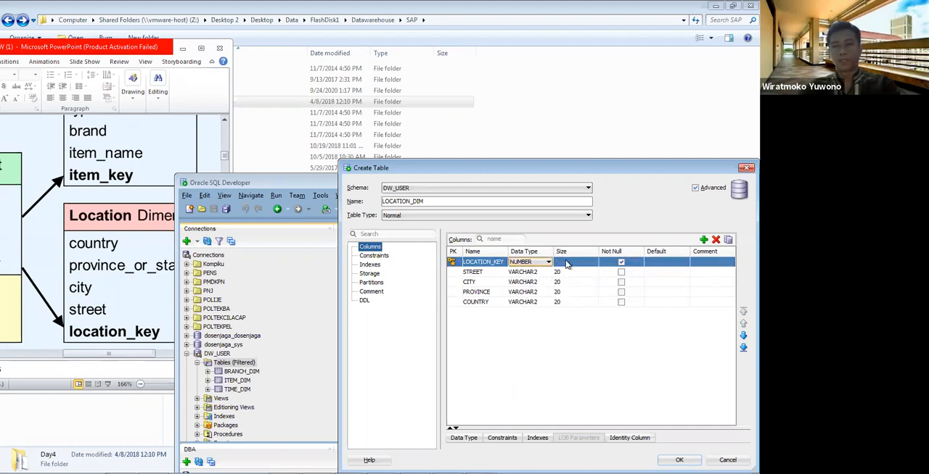
{"action": "type", "text": "3"}
Step: Set the size of the STREET column to 500 and of the CITY column to 100
{"action": "left_click", "coordinate": [563, 272]}
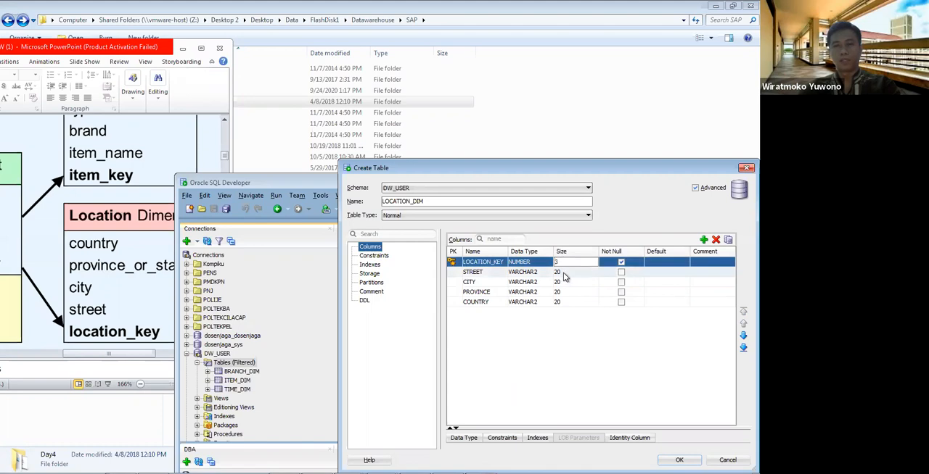
{"action": "key", "text": "BackSpace"}
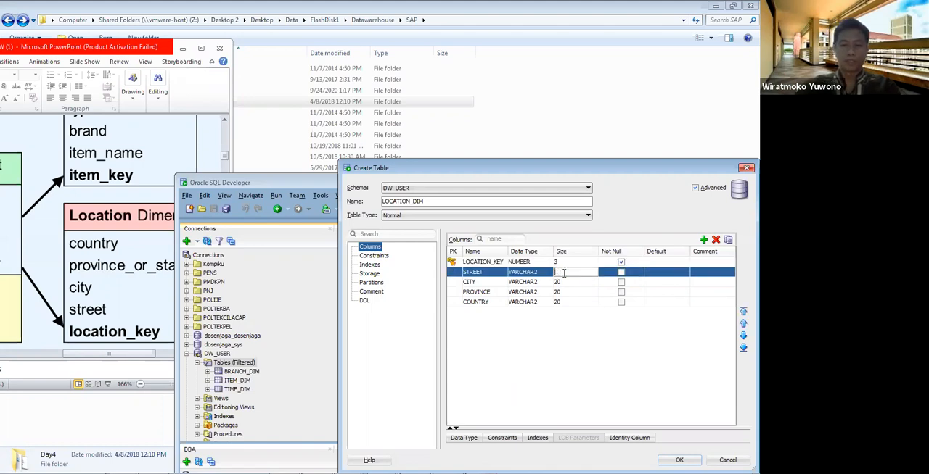
{"action": "type", "text": "500"}
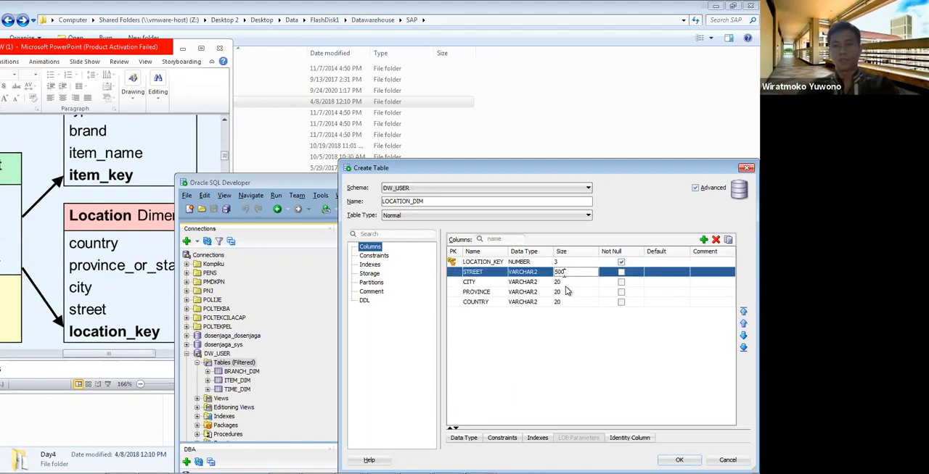
{"action": "left_click", "coordinate": [565, 282]}
{"action": "left_click", "coordinate": [567, 283]}
{"action": "type", "text": "100"}
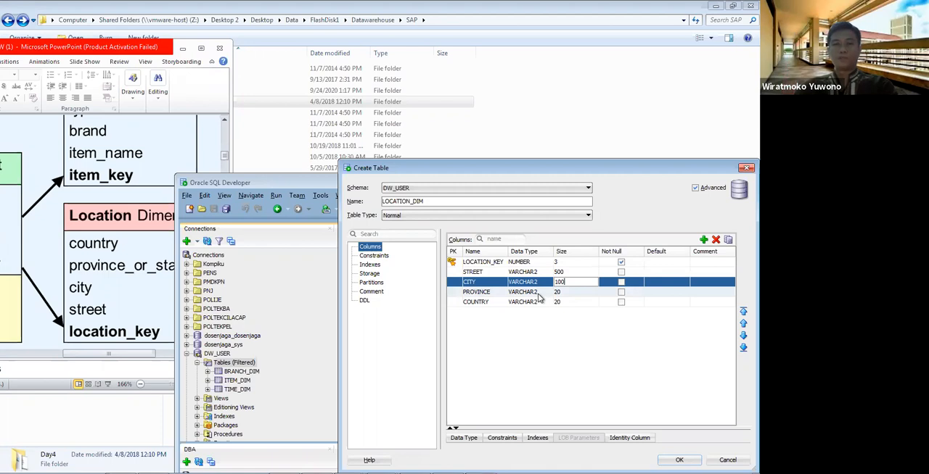
Step: Set the size of the PROVINCE and COUNTRY columns to 100 and create the LOCATION_DIM table
{"action": "left_click", "coordinate": [539, 292]}
{"action": "left_click", "coordinate": [539, 292]}
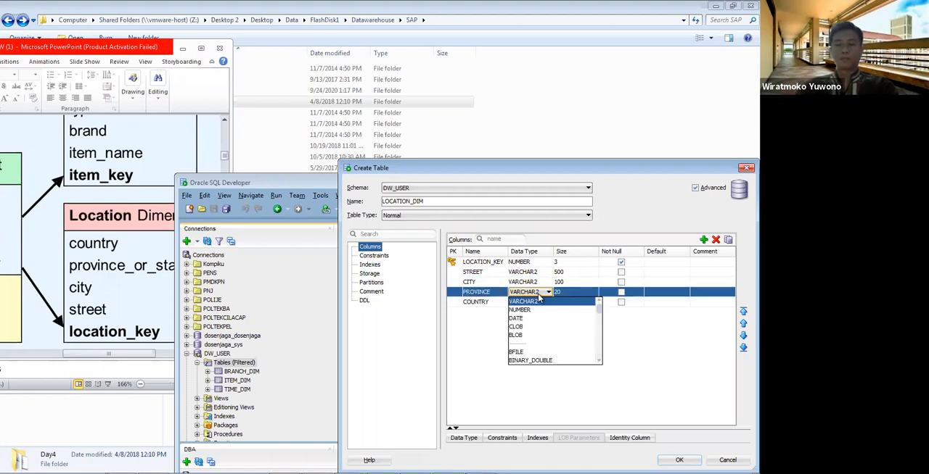
{"action": "left_click", "coordinate": [539, 299]}
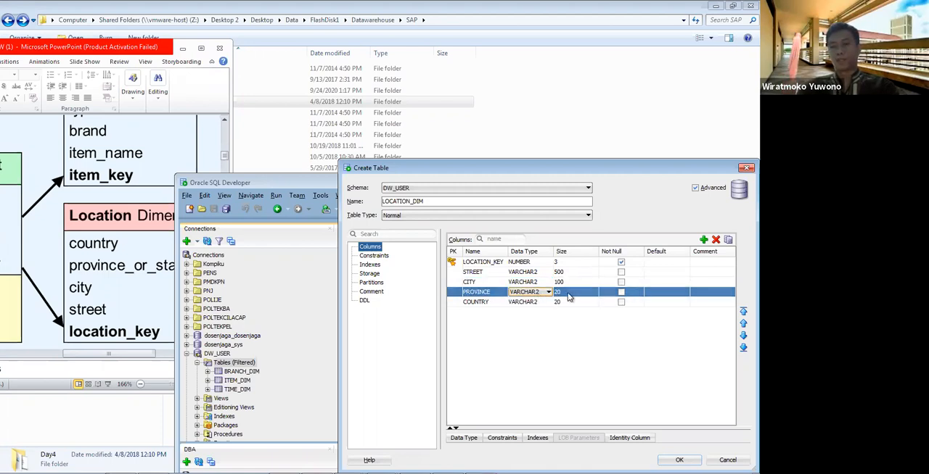
{"action": "left_click", "coordinate": [568, 292]}
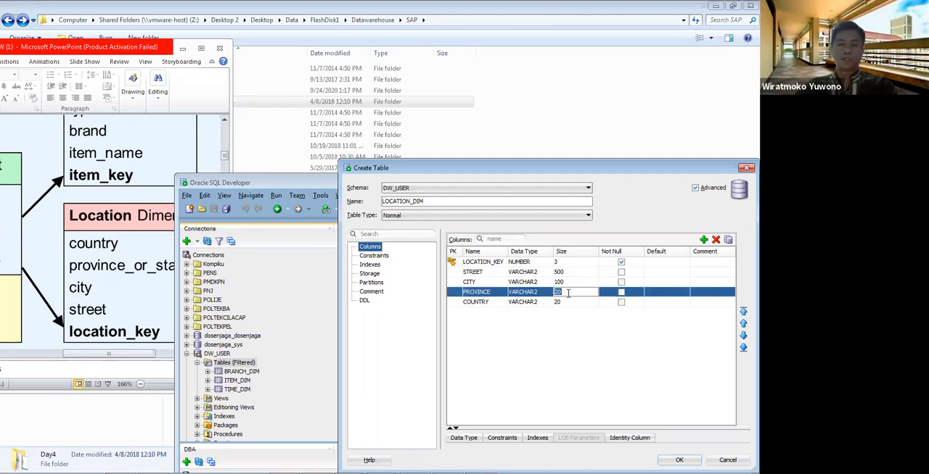
{"action": "type", "text": "100"}
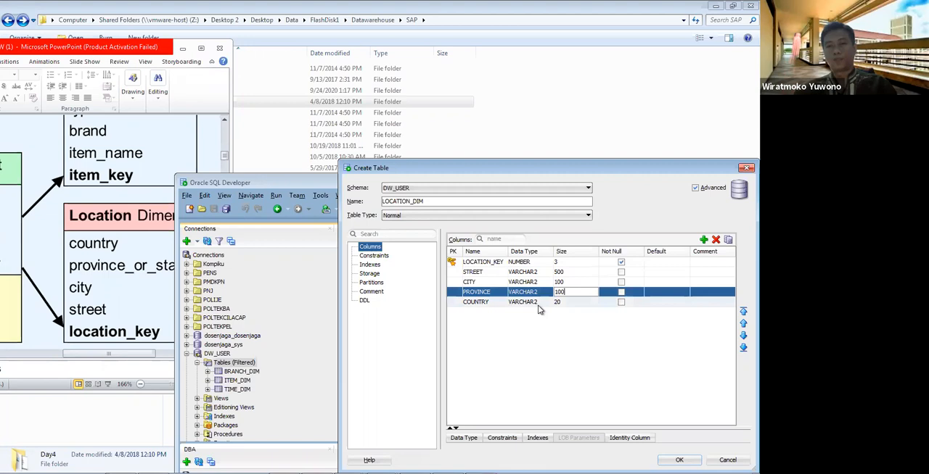
{"action": "left_click", "coordinate": [573, 302]}
{"action": "type", "text": "100"}
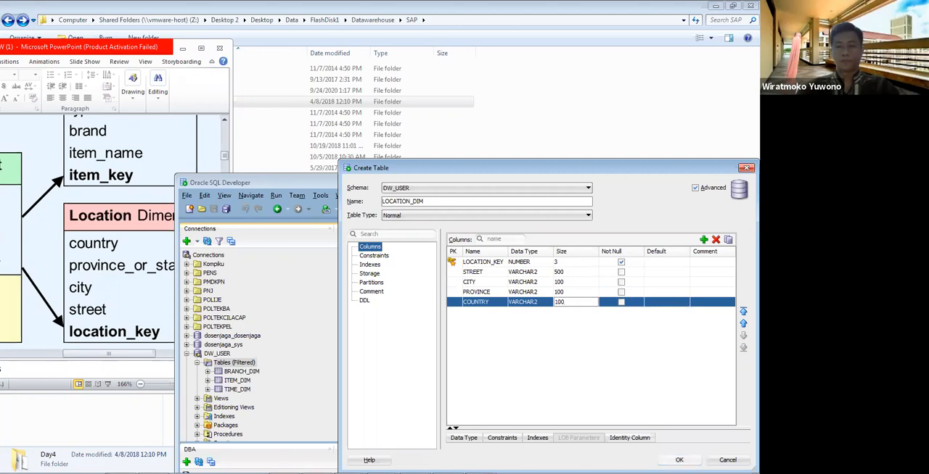
{"action": "left_click", "coordinate": [679, 460]}
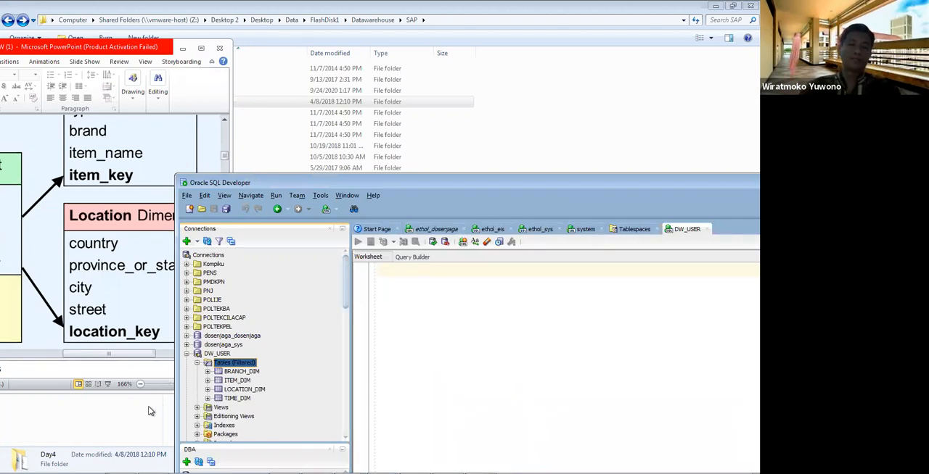
Step: Switch to PowerPoint, show the SALES Fact table on the slide, and place the SQL Developer window beside it
{"action": "left_click", "coordinate": [59, 297]}
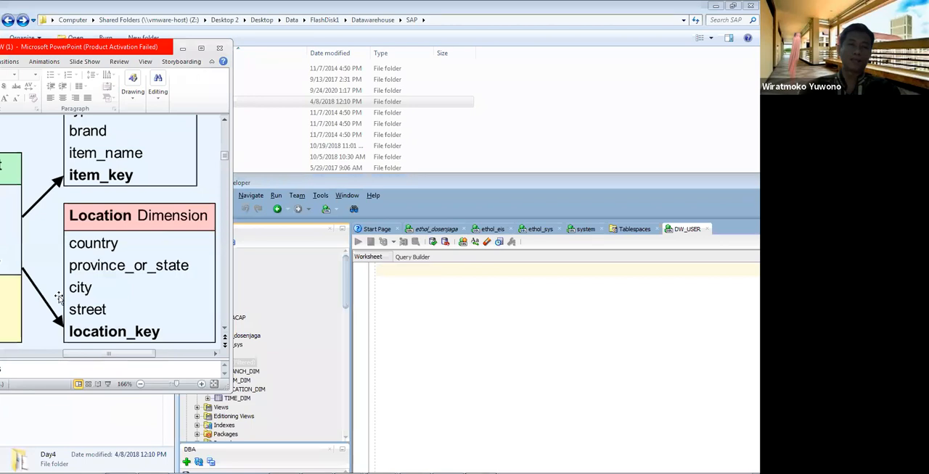
{"action": "left_click_drag", "start_coordinate": [103, 51], "coordinate": [199, 51]}
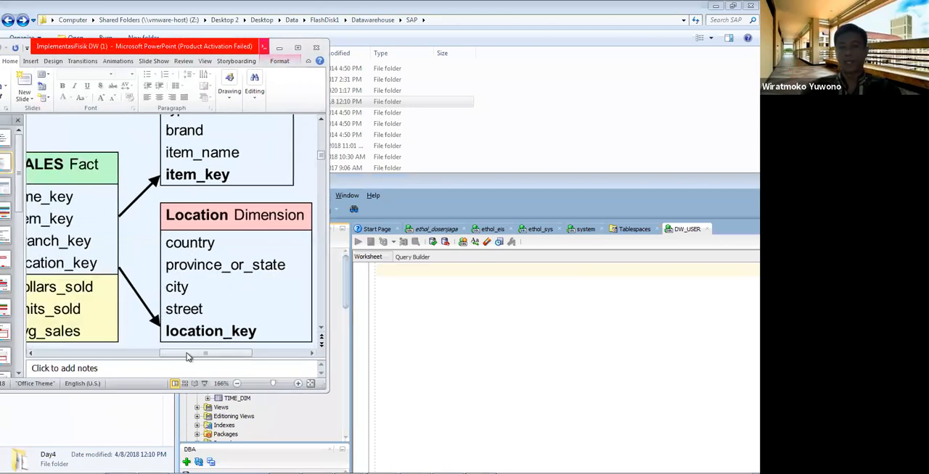
{"action": "left_click_drag", "start_coordinate": [186, 357], "coordinate": [151, 360]}
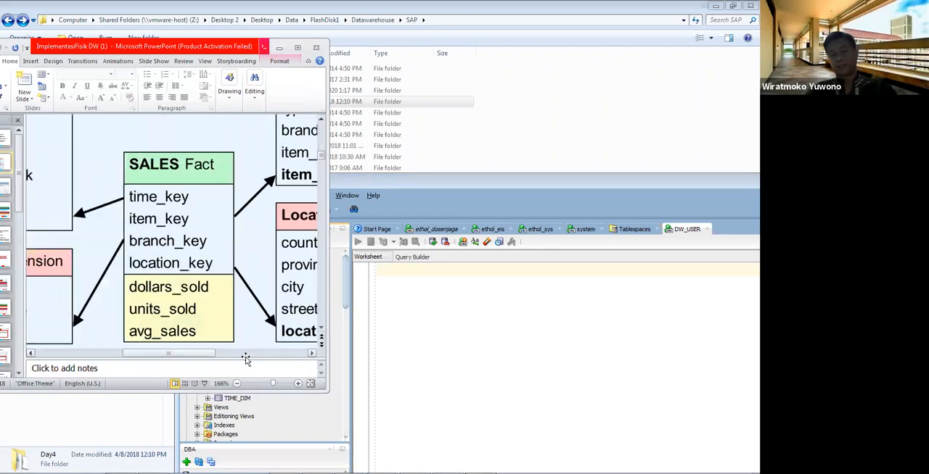
{"action": "left_click", "coordinate": [415, 334]}
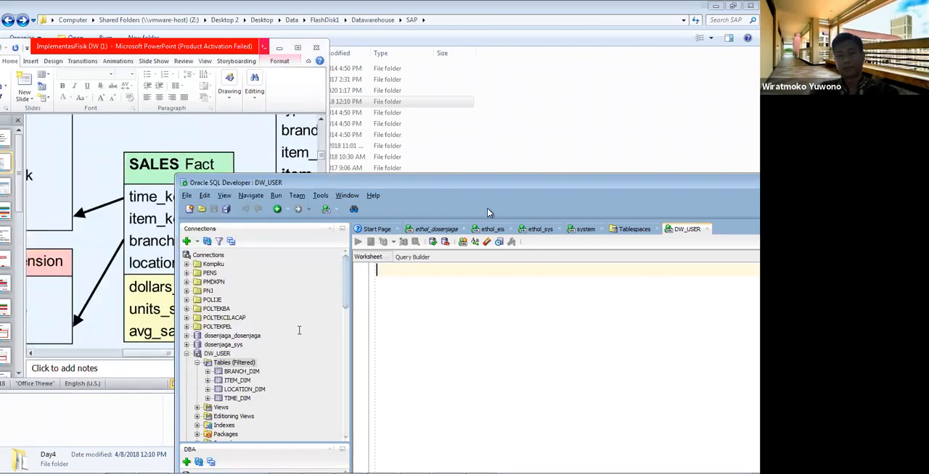
{"action": "left_click_drag", "start_coordinate": [460, 186], "coordinate": [563, 169]}
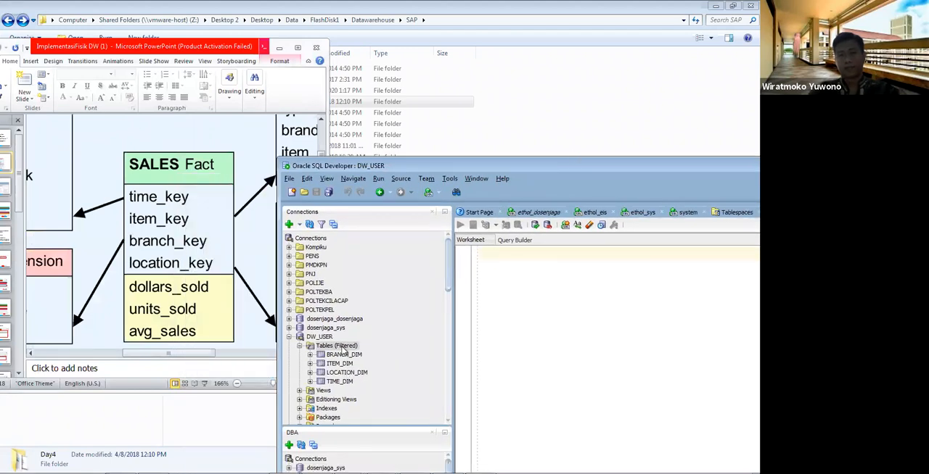
Step: Start a new table in the DW_USER connection and name it SALES_FACT
{"action": "right_click", "coordinate": [344, 348]}
{"action": "left_click", "coordinate": [372, 353]}
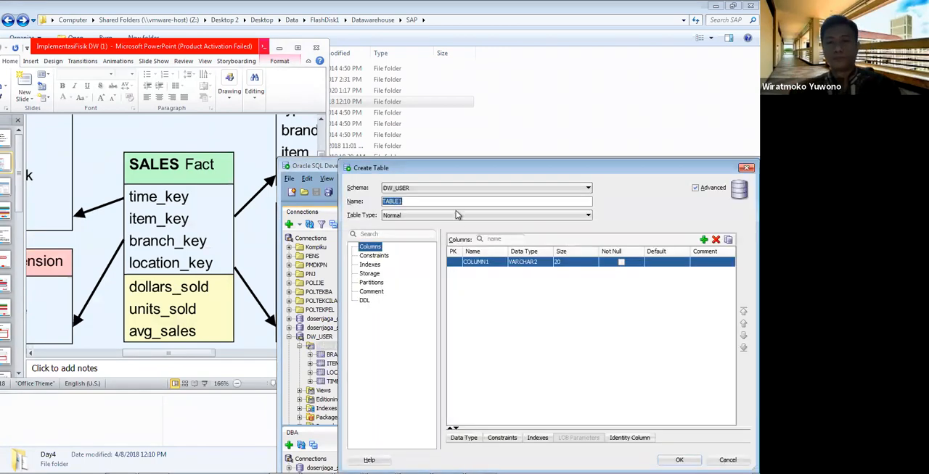
{"action": "type", "text": "SALES_"}
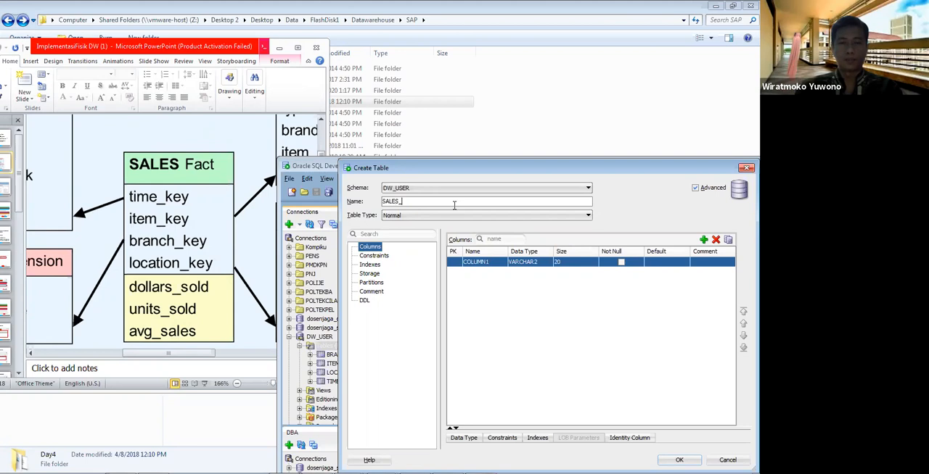
{"action": "type", "text": "FACT"}
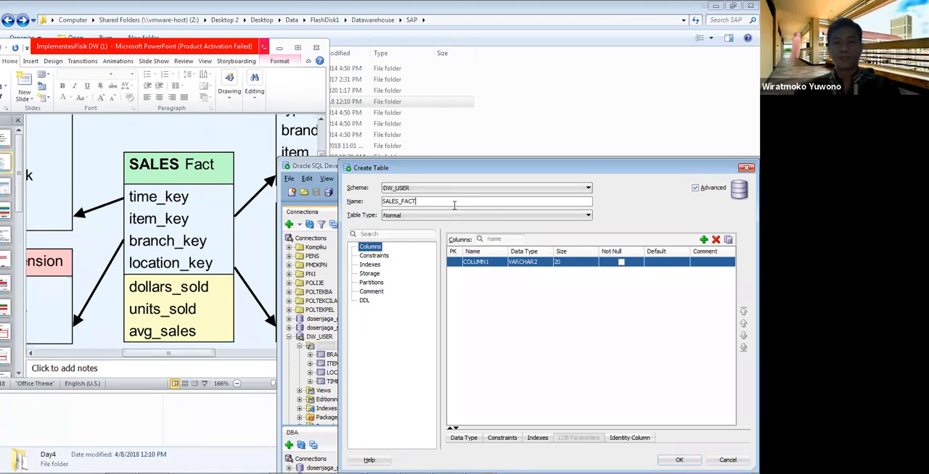
Step: Rename the first column of SALES_FACT to TIME_KEY and add a second column named ITEM_KEY
{"action": "left_click", "coordinate": [497, 259]}
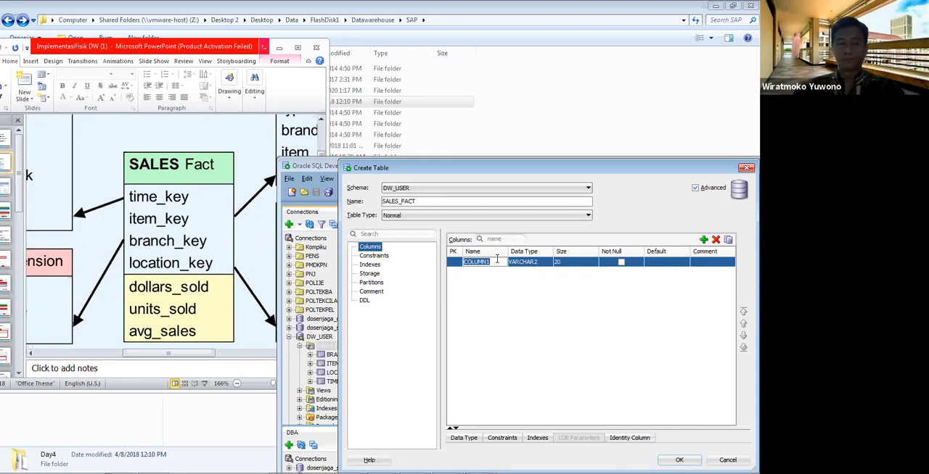
{"action": "type", "text": "TIME_KEY"}
{"action": "left_click", "coordinate": [500, 275]}
{"action": "left_click", "coordinate": [704, 241]}
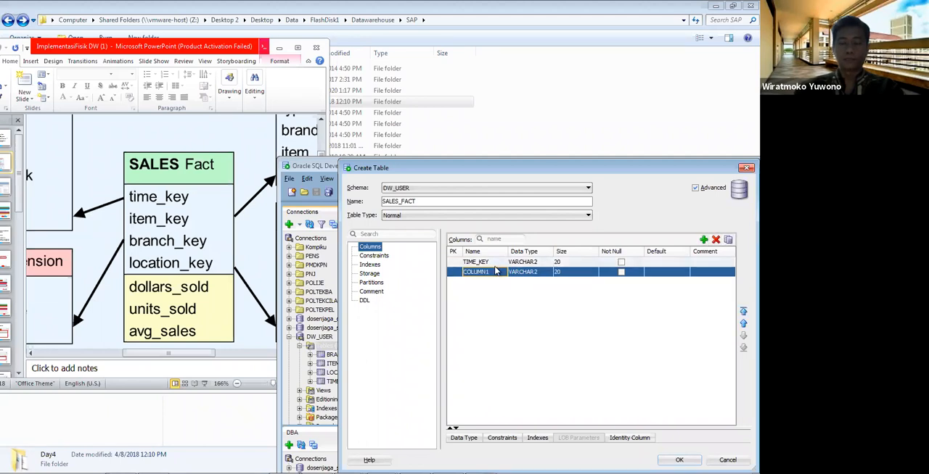
{"action": "left_click", "coordinate": [496, 271]}
{"action": "type", "text": "IT"}
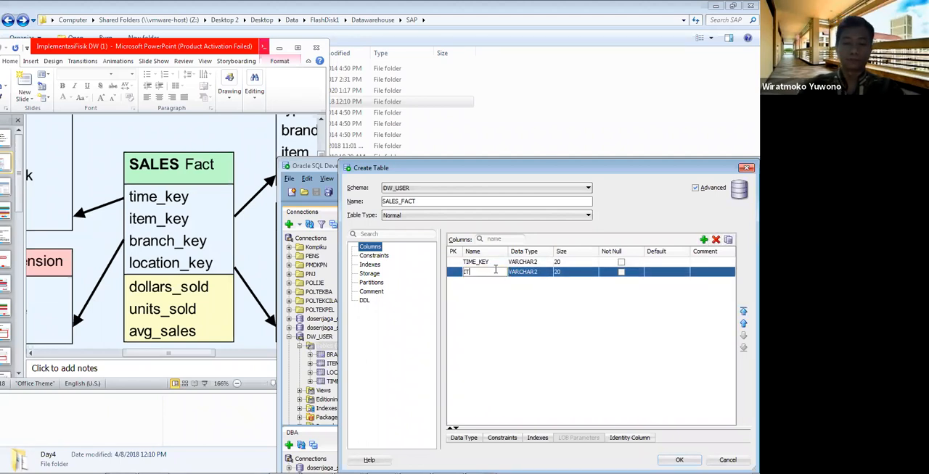
{"action": "type", "text": "EM_KEY"}
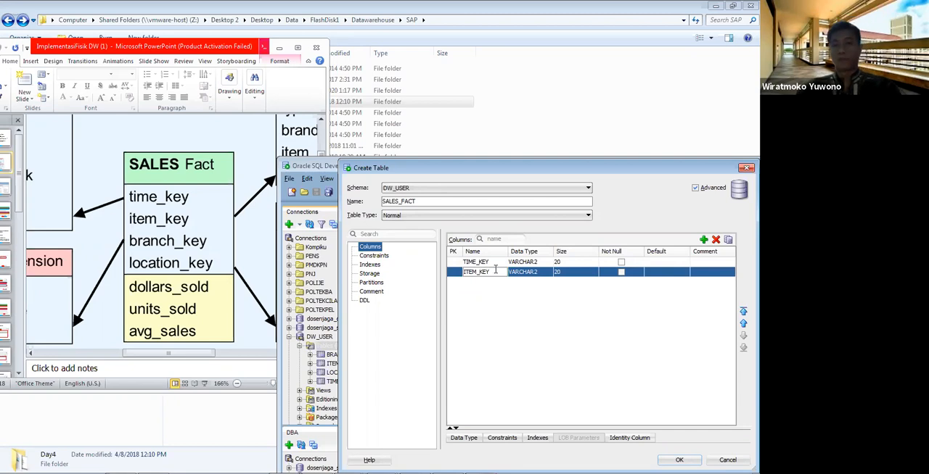
Step: Add a third column named BRACNH_KEY to the SALES_FACT table
{"action": "left_click", "coordinate": [703, 240]}
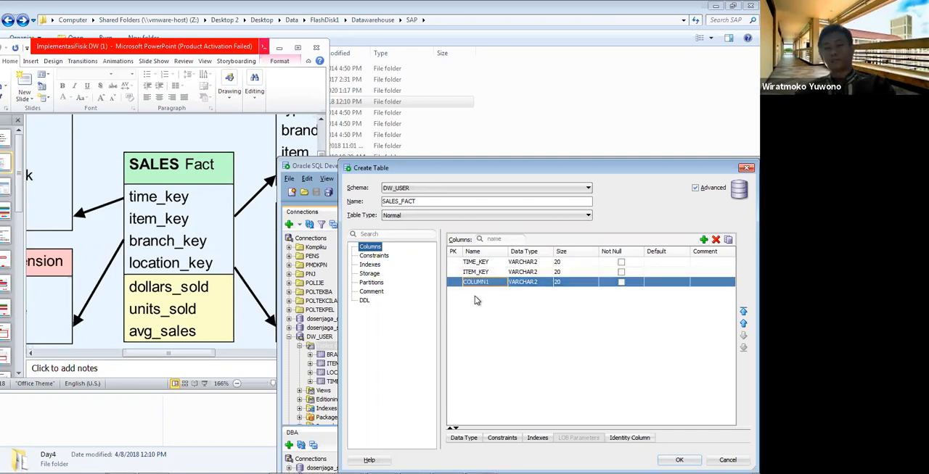
{"action": "double_click", "coordinate": [494, 282]}
{"action": "type", "text": "BR"}
{"action": "type", "text": "ANC"}
{"action": "type", "text": "H_KEY"}
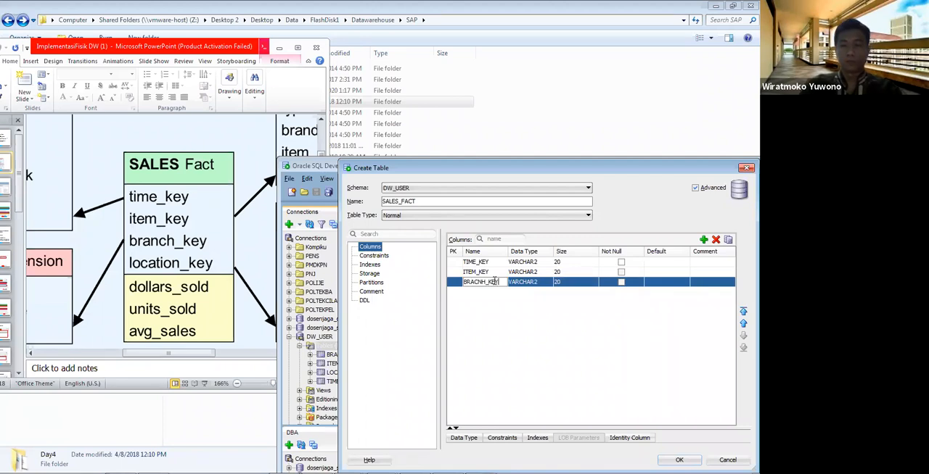
{"action": "key", "text": "Return"}
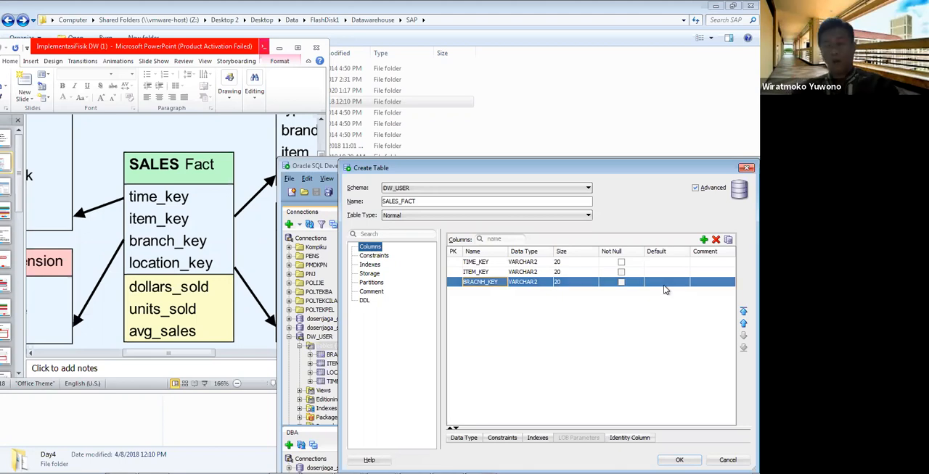
Step: Add a fourth column named LOCATION_KEY to the SALES_FACT table
{"action": "left_click", "coordinate": [703, 240]}
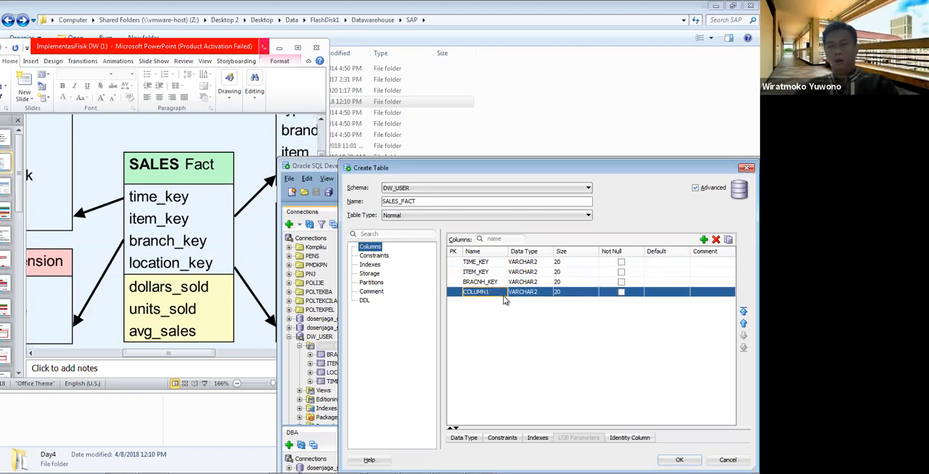
{"action": "double_click", "coordinate": [500, 294]}
{"action": "type", "text": "LOCALTION"}
{"action": "key", "text": "BackSpace"}
{"action": "key", "text": "BackSpace"}
{"action": "key", "text": "BackSpace"}
{"action": "type", "text": "TION"}
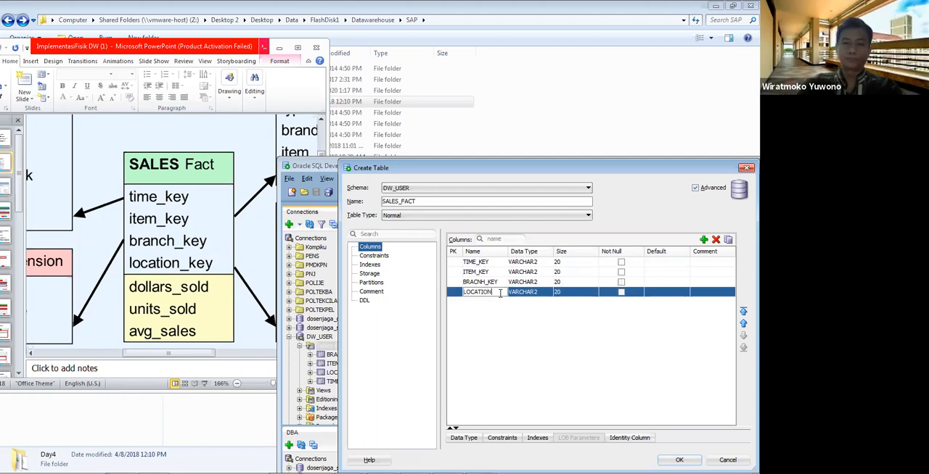
{"action": "type", "text": "_KEY"}
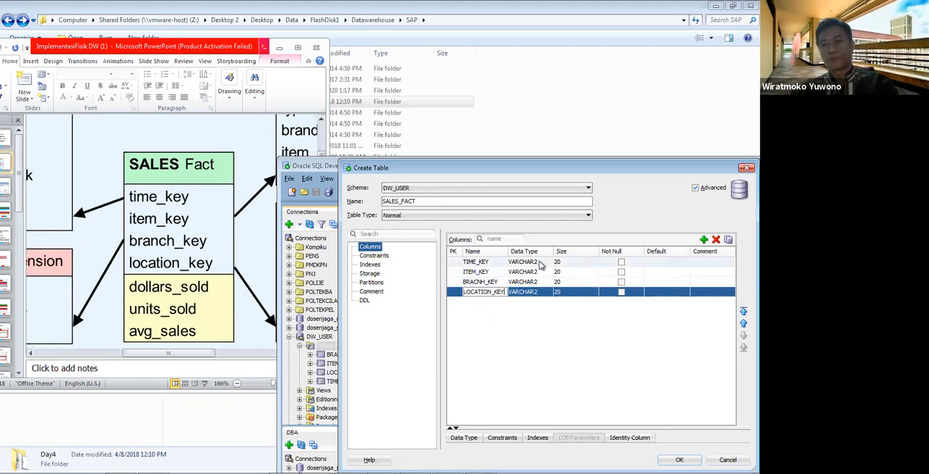
Step: Set the data type of TIME_KEY, ITEM_KEY, BRACNH_KEY and LOCATION_KEY to NUMBER
{"action": "left_click", "coordinate": [539, 263]}
{"action": "left_click", "coordinate": [540, 263]}
{"action": "left_click", "coordinate": [541, 273]}
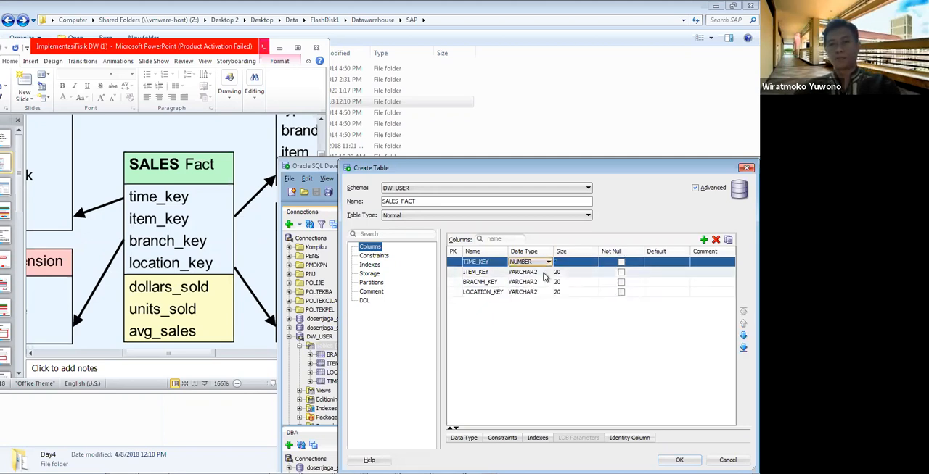
{"action": "left_click", "coordinate": [542, 273]}
{"action": "left_click", "coordinate": [543, 272]}
{"action": "left_click", "coordinate": [539, 284]}
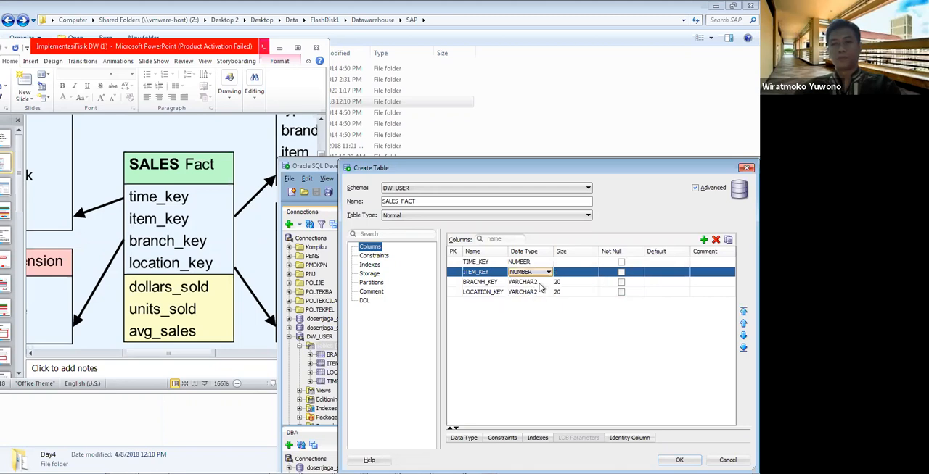
{"action": "left_click", "coordinate": [541, 282]}
{"action": "left_click", "coordinate": [541, 282]}
{"action": "left_click", "coordinate": [544, 293]}
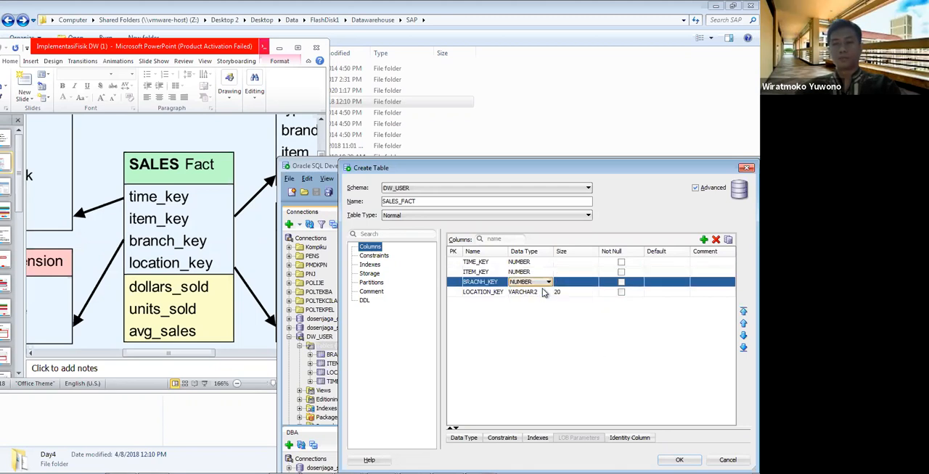
{"action": "left_click", "coordinate": [543, 293]}
{"action": "left_click", "coordinate": [543, 293]}
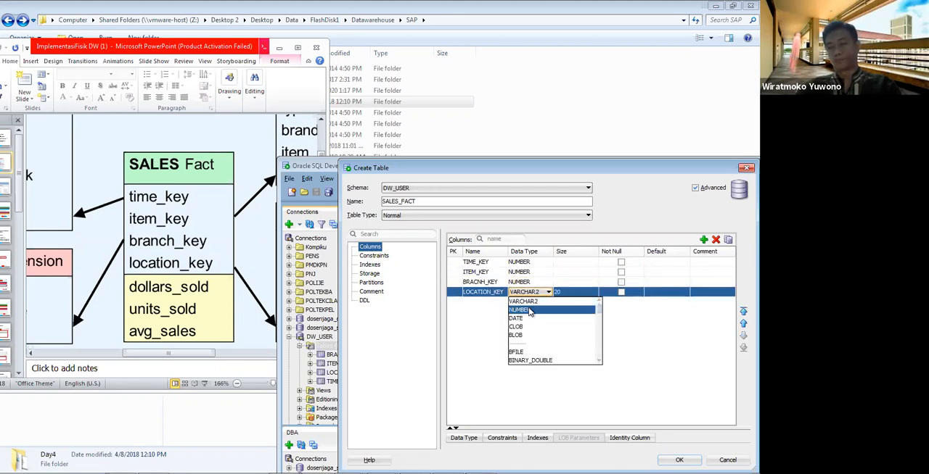
{"action": "left_click", "coordinate": [540, 303]}
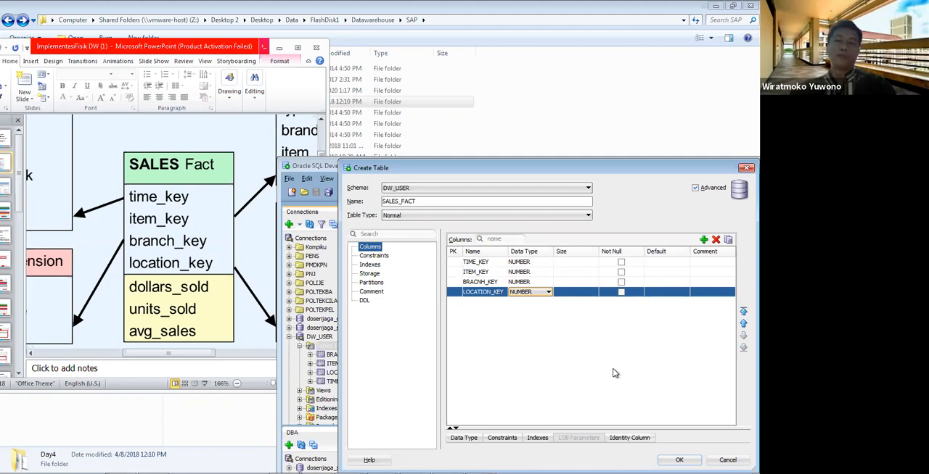
Step: Set the size of all four key columns, from TIME_KEY to LOCATION_KEY, to 5
{"action": "left_click", "coordinate": [574, 263]}
{"action": "left_click", "coordinate": [575, 264]}
{"action": "type", "text": "5"}
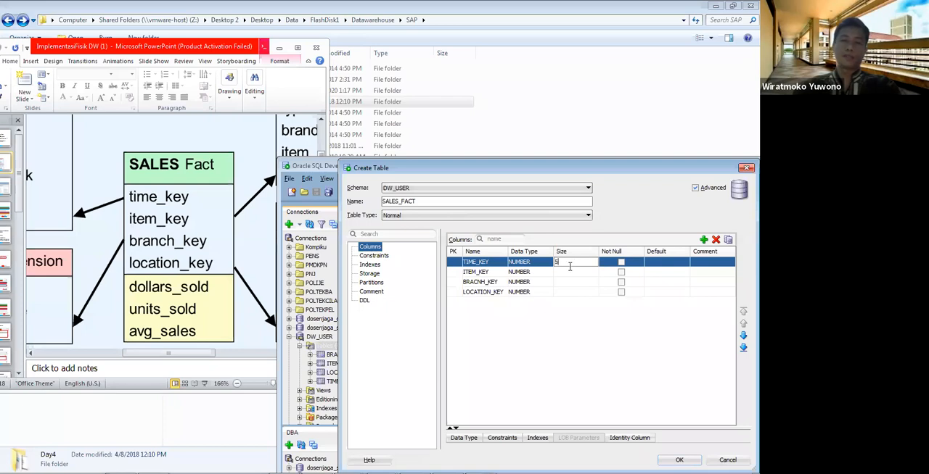
{"action": "left_click_drag", "start_coordinate": [560, 264], "coordinate": [538, 266]}
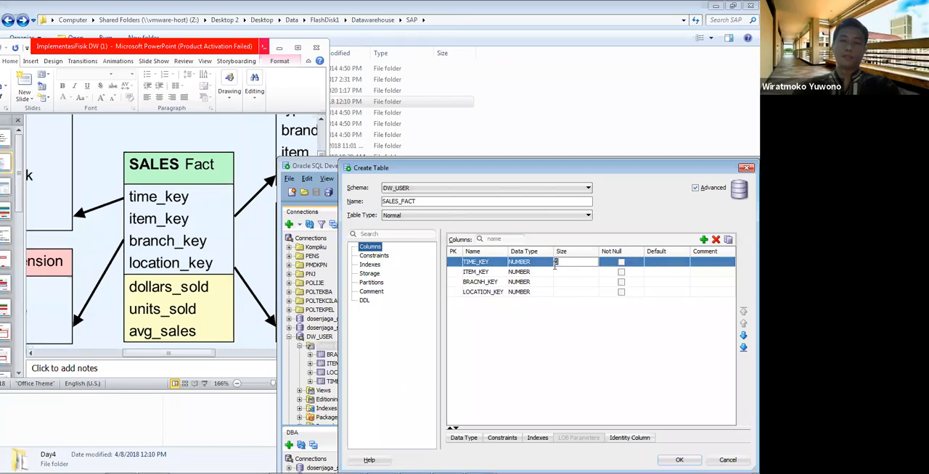
{"action": "left_click", "coordinate": [562, 272]}
{"action": "type", "text": "5"}
{"action": "left_click", "coordinate": [562, 283]}
{"action": "type", "text": "5"}
{"action": "left_click", "coordinate": [563, 291]}
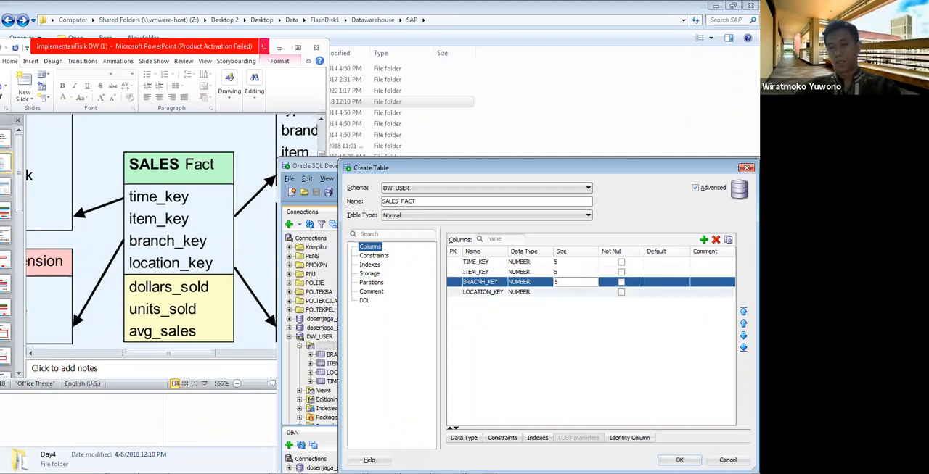
{"action": "type", "text": "5"}
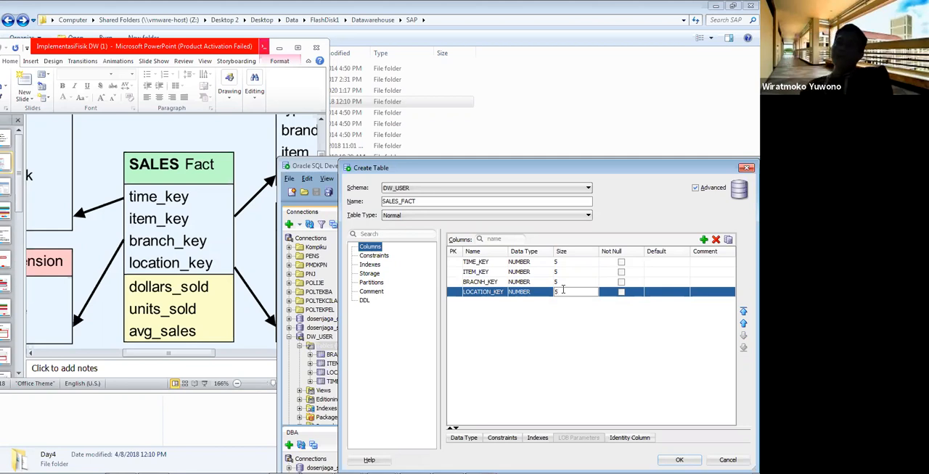
{"action": "left_click", "coordinate": [543, 327]}
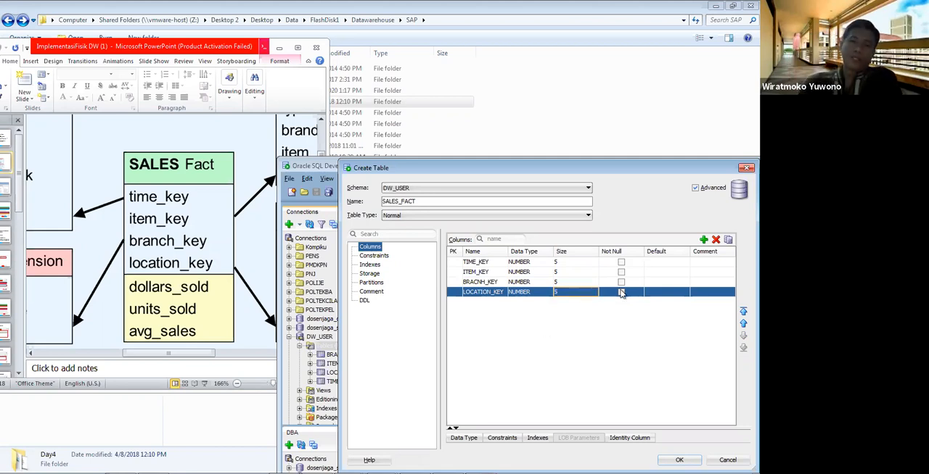
Step: Add a fifth column named DOLAR_SOLD to SALES_FACT, followed by a sixth column with its default name
{"action": "left_click", "coordinate": [704, 239]}
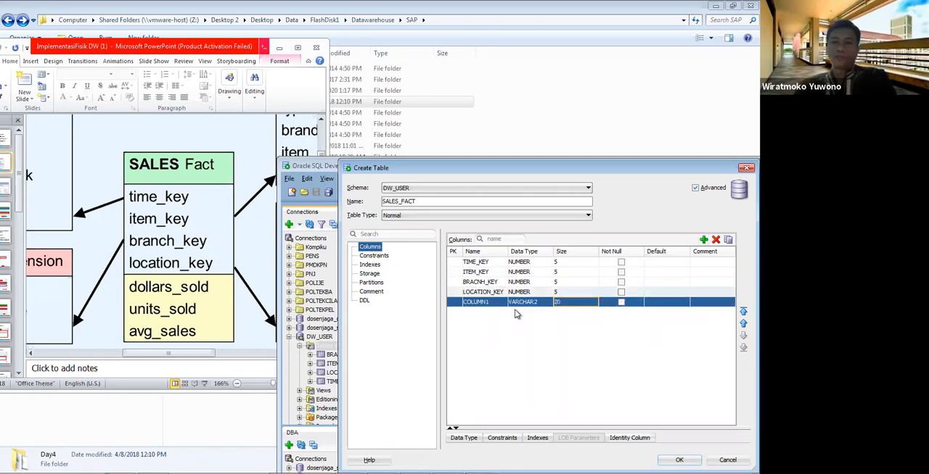
{"action": "left_click", "coordinate": [489, 303]}
{"action": "type", "text": "DOLAR"}
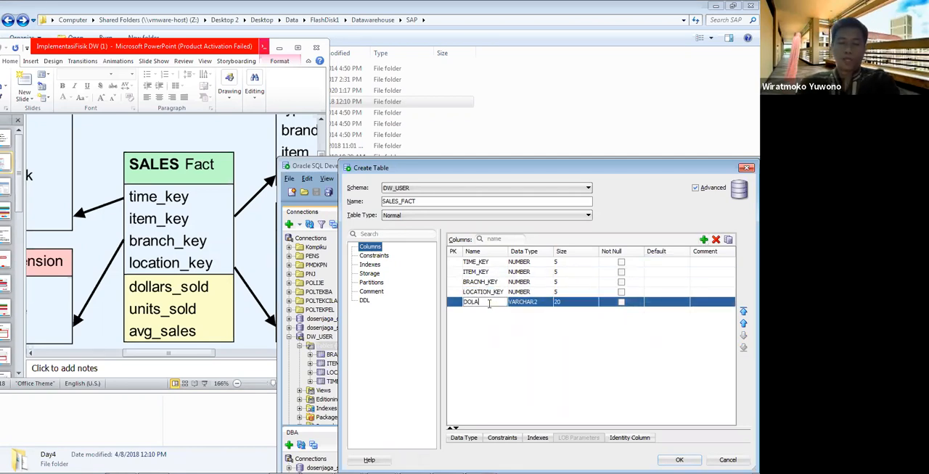
{"action": "type", "text": "_SOLD"}
{"action": "key", "text": "Return"}
{"action": "double_click", "coordinate": [491, 315]}
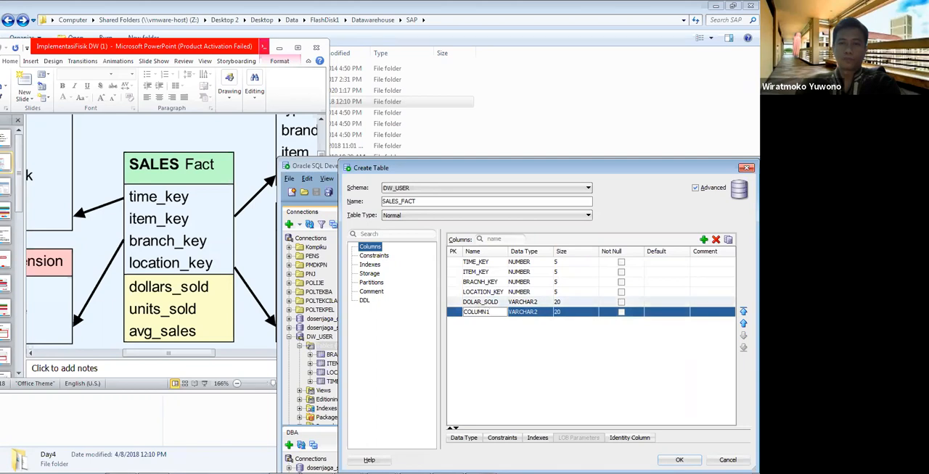
Step: Change the name of the fifth column to DOLLARW_SOLD
{"action": "left_click", "coordinate": [479, 303]}
{"action": "left_click", "coordinate": [480, 309]}
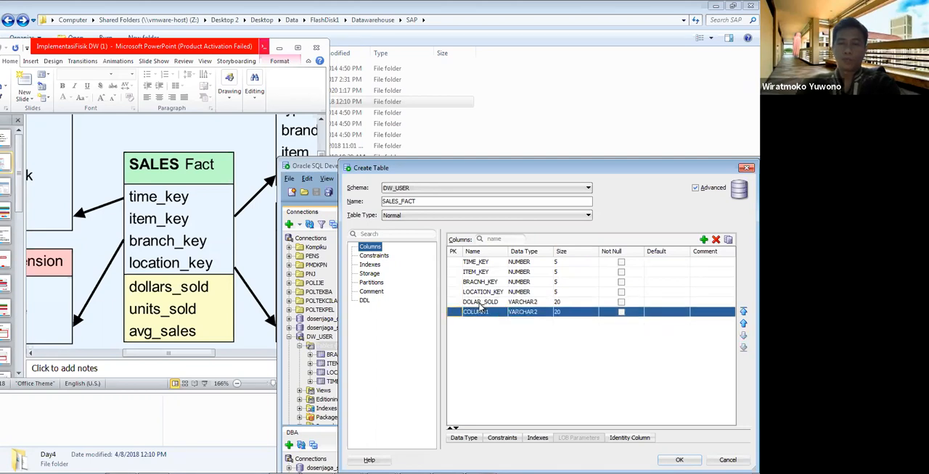
{"action": "left_click", "coordinate": [480, 303]}
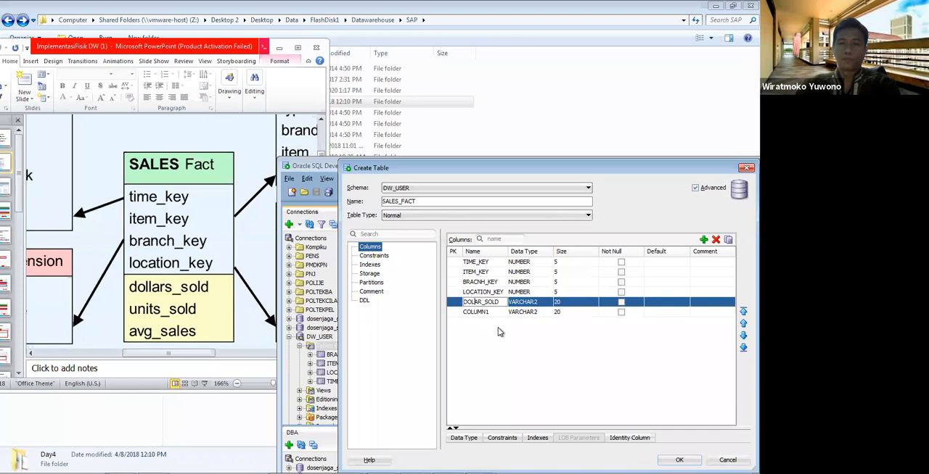
{"action": "type", "text": "LARW_"}
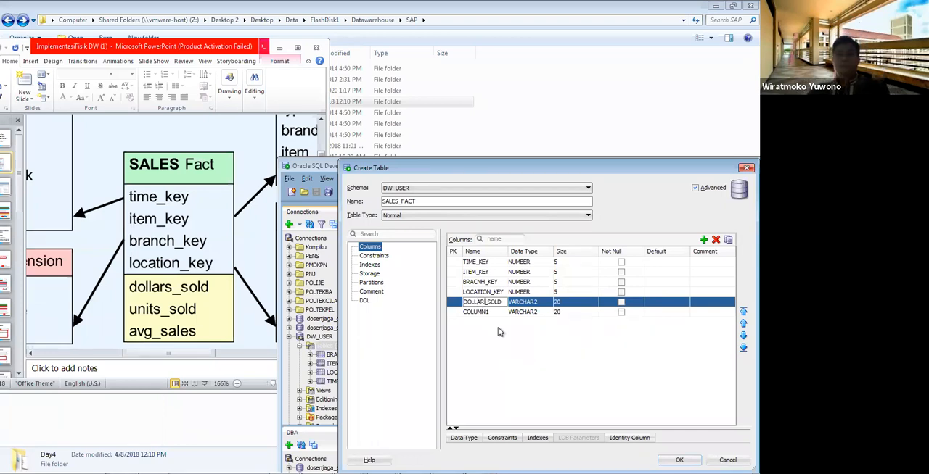
{"action": "type", "text": "S"}
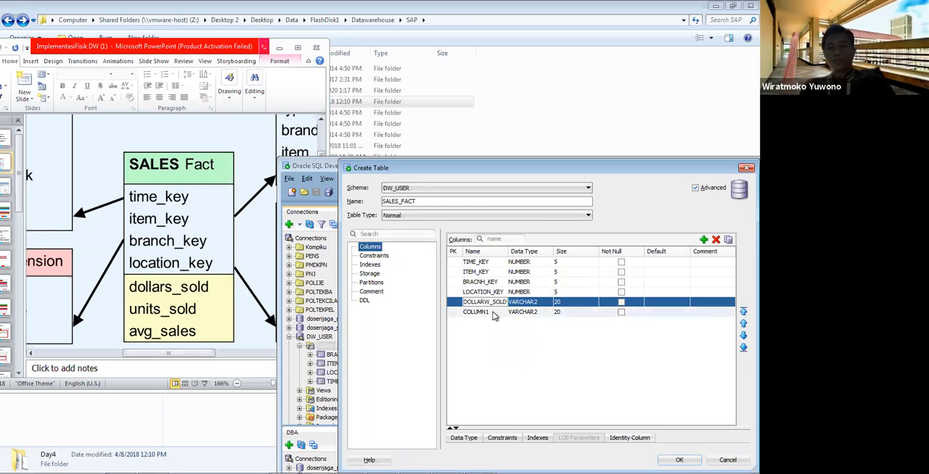
Step: Rename the sixth column of SALES_FACT to UNITS_SOLD
{"action": "left_click", "coordinate": [494, 312]}
{"action": "left_click_drag", "start_coordinate": [494, 312], "coordinate": [391, 302]}
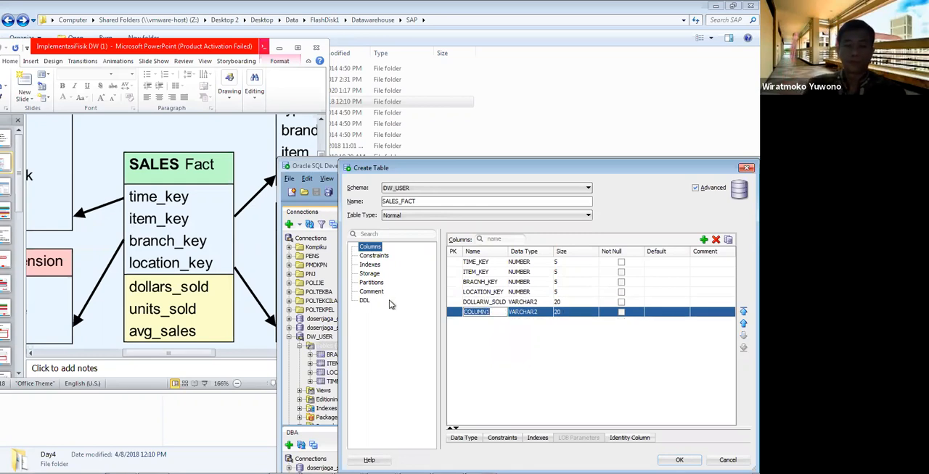
{"action": "type", "text": "UNITS"}
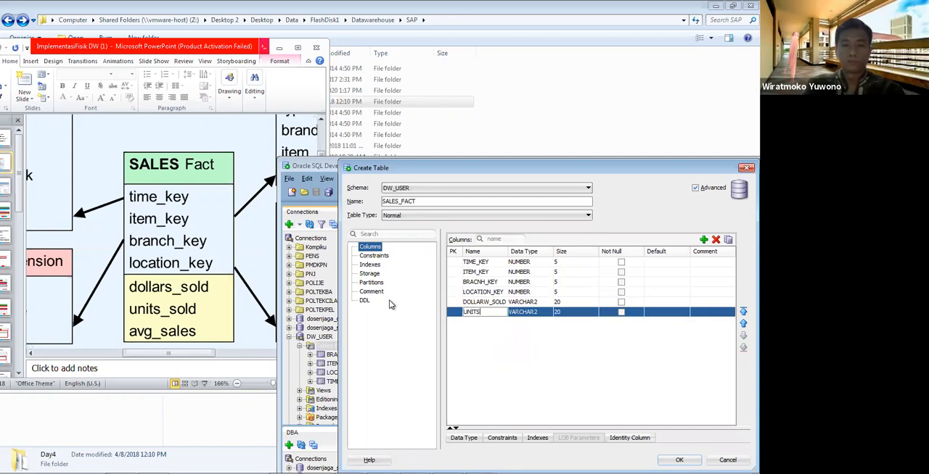
{"action": "type", "text": "_SOLD"}
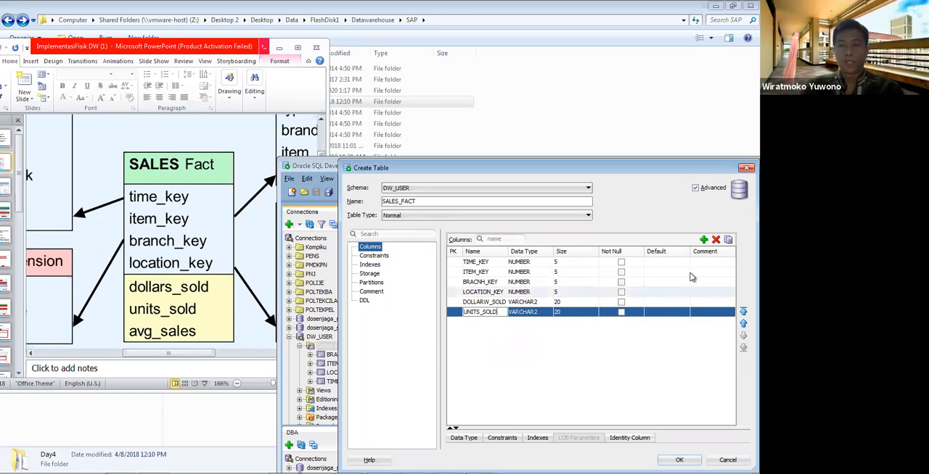
Step: Add a seventh column named AVG to the SALES_FACT table
{"action": "left_click", "coordinate": [702, 240]}
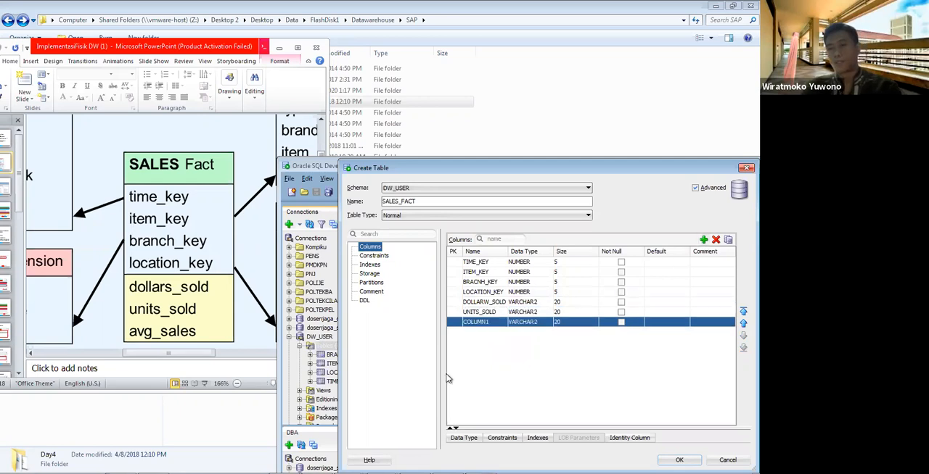
{"action": "left_click", "coordinate": [492, 324]}
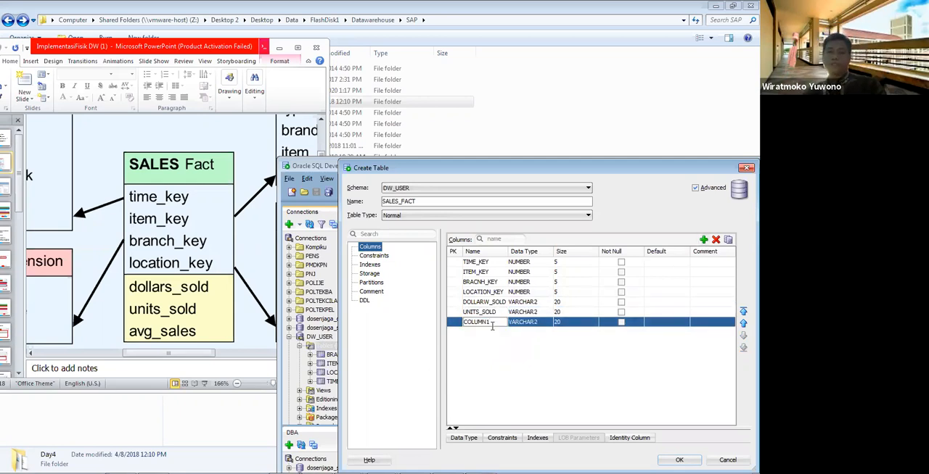
{"action": "key", "text": "ctrl+a"}
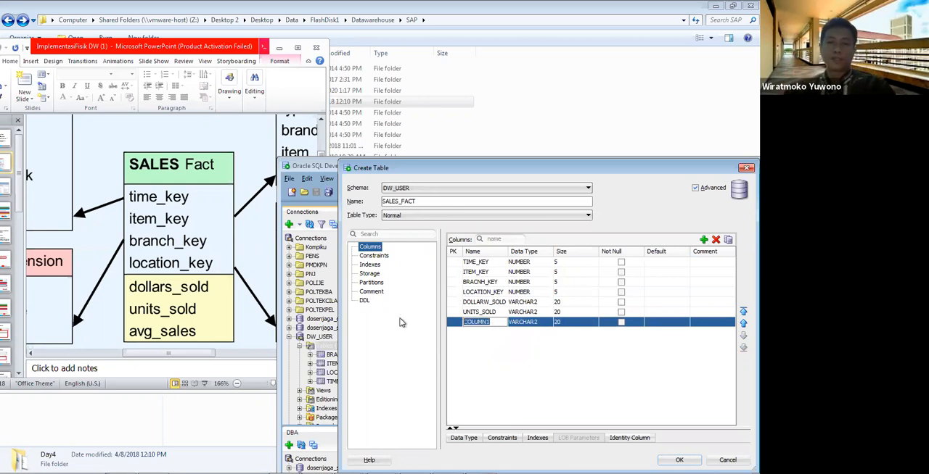
{"action": "type", "text": "AVG"}
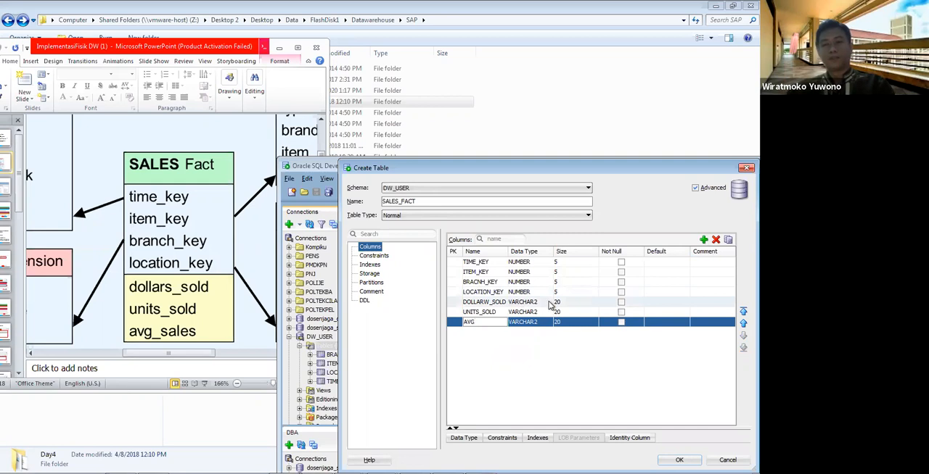
Step: Correct the fifth column's name to DOLLAR_SOLD and set it to data type NUMBER with size 10
{"action": "left_click", "coordinate": [482, 302]}
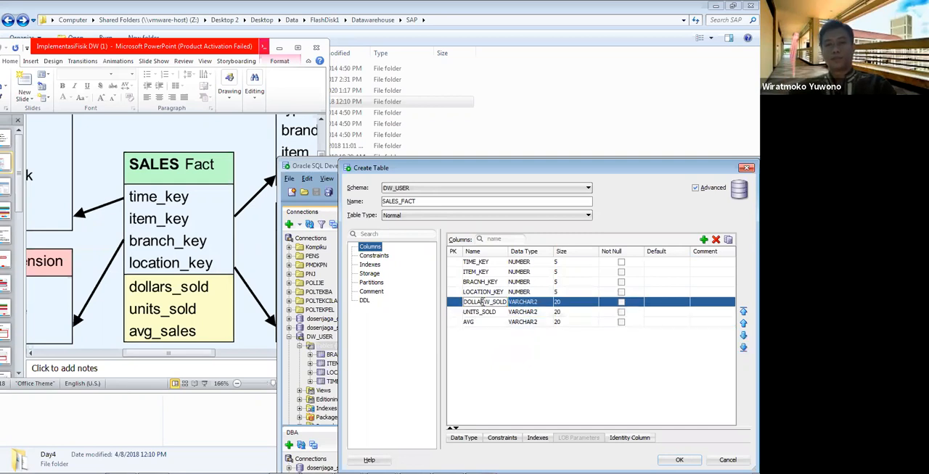
{"action": "key", "text": "Delete"}
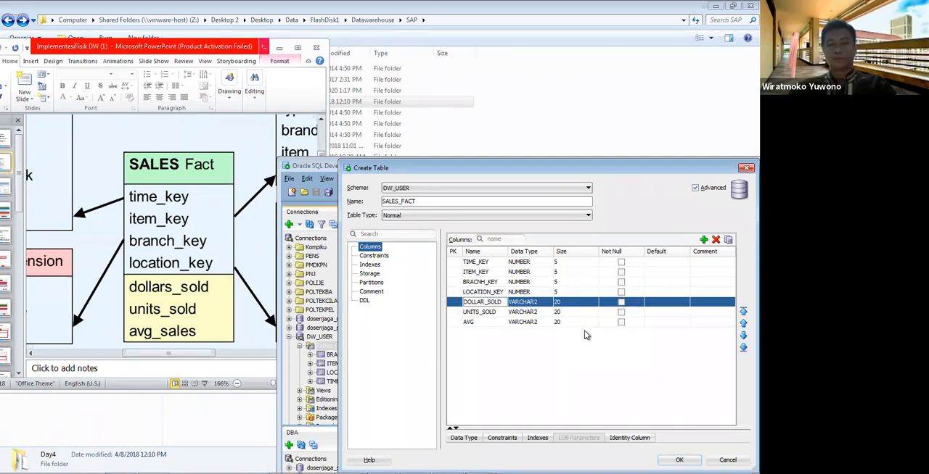
{"action": "left_click", "coordinate": [539, 304]}
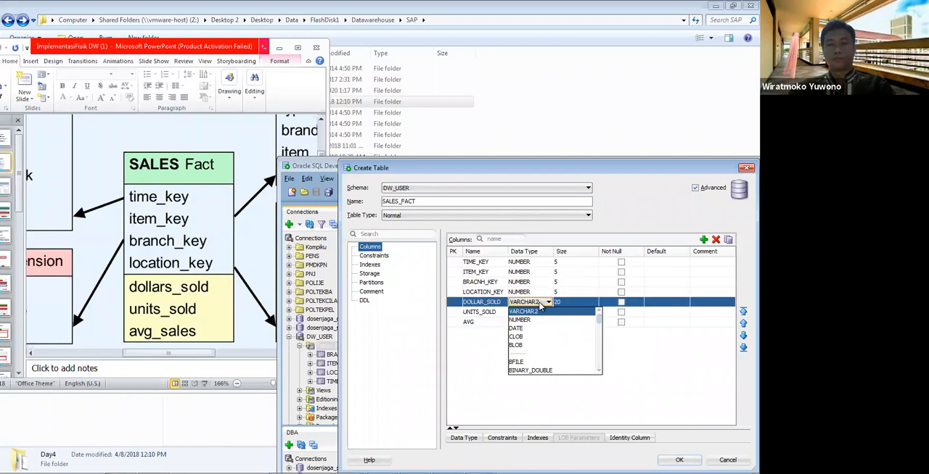
{"action": "left_click", "coordinate": [534, 321]}
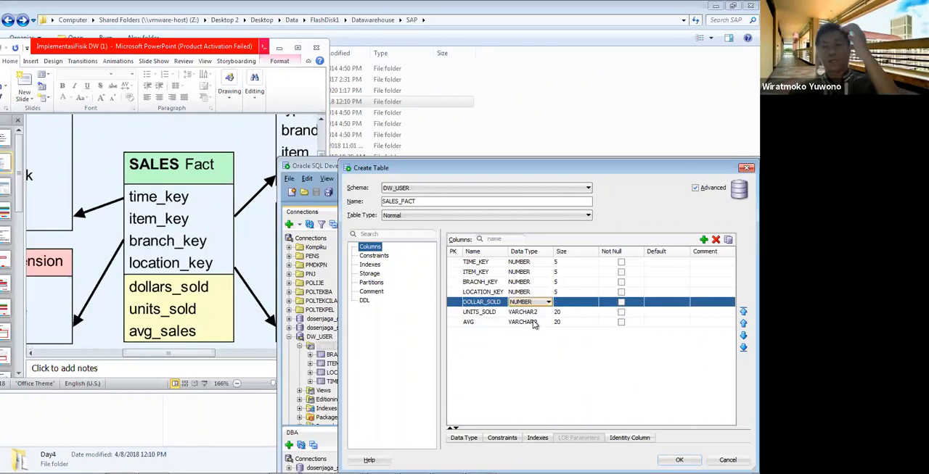
{"action": "left_click", "coordinate": [571, 300]}
{"action": "type", "text": "10"}
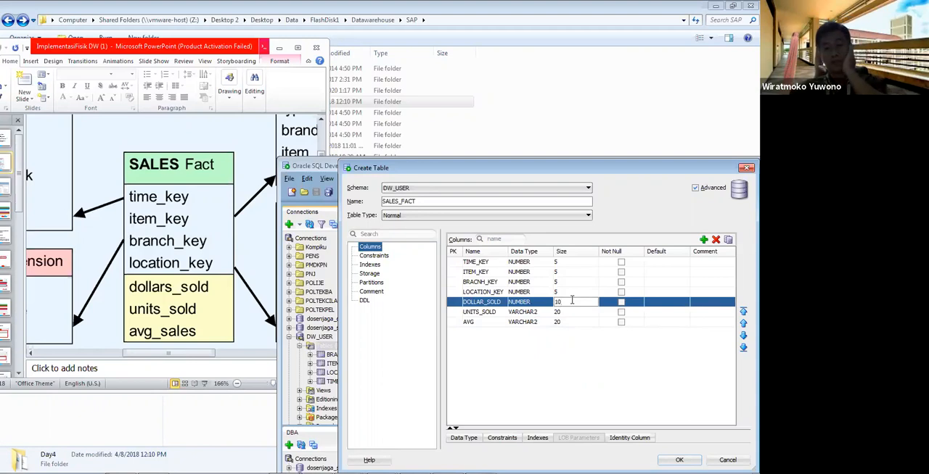
Step: Set the UNITS_SOLD and AVG columns to data type NUMBER with size 10
{"action": "left_click", "coordinate": [532, 314]}
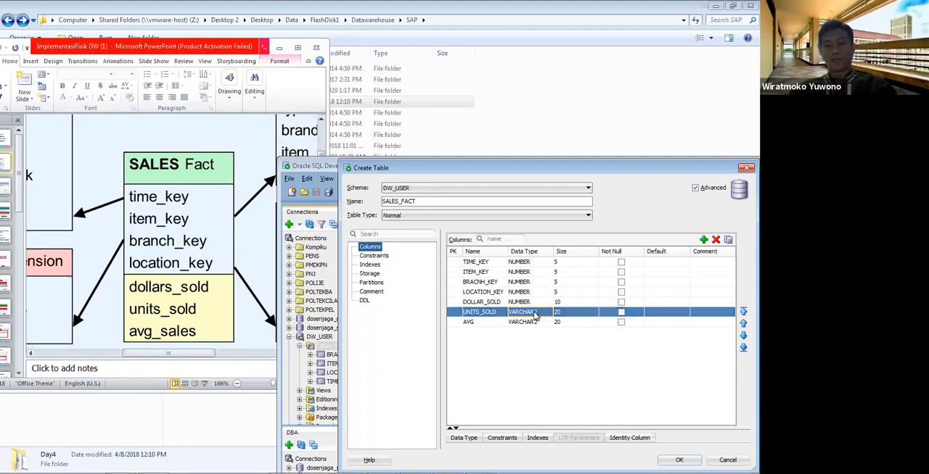
{"action": "left_click", "coordinate": [529, 314]}
{"action": "left_click", "coordinate": [519, 330]}
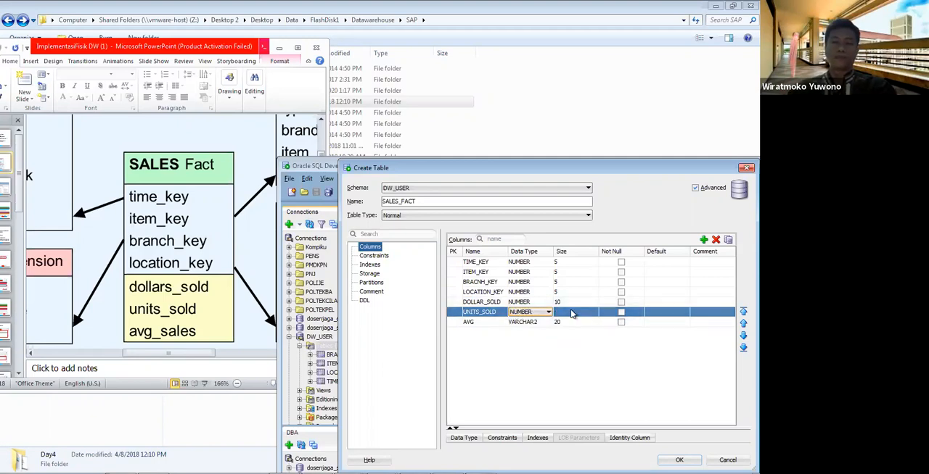
{"action": "left_click", "coordinate": [572, 312]}
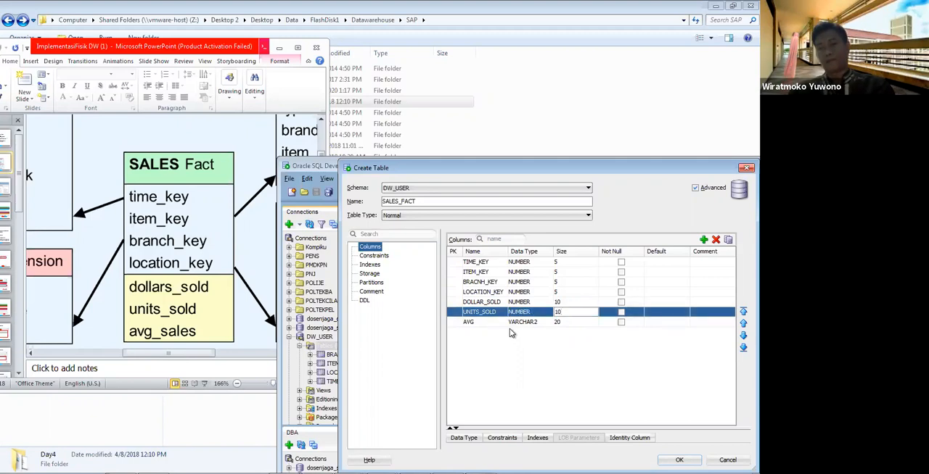
{"action": "left_click", "coordinate": [546, 325]}
{"action": "left_click", "coordinate": [549, 333]}
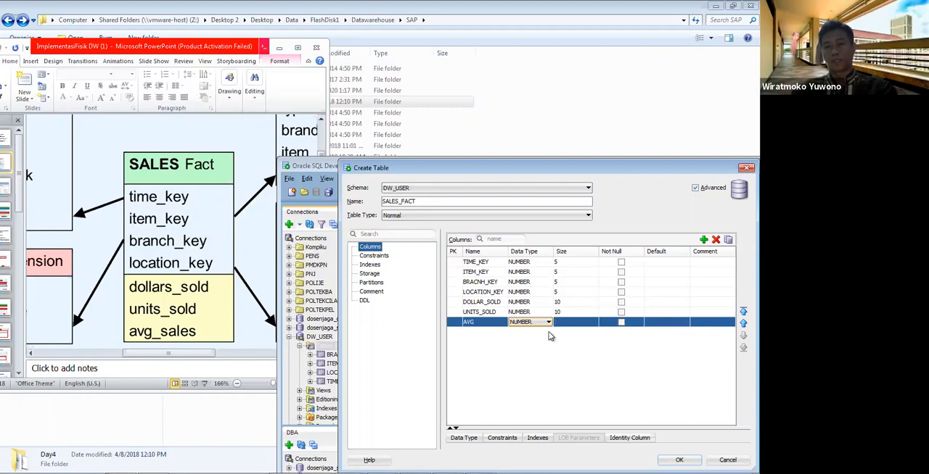
{"action": "left_click", "coordinate": [570, 322]}
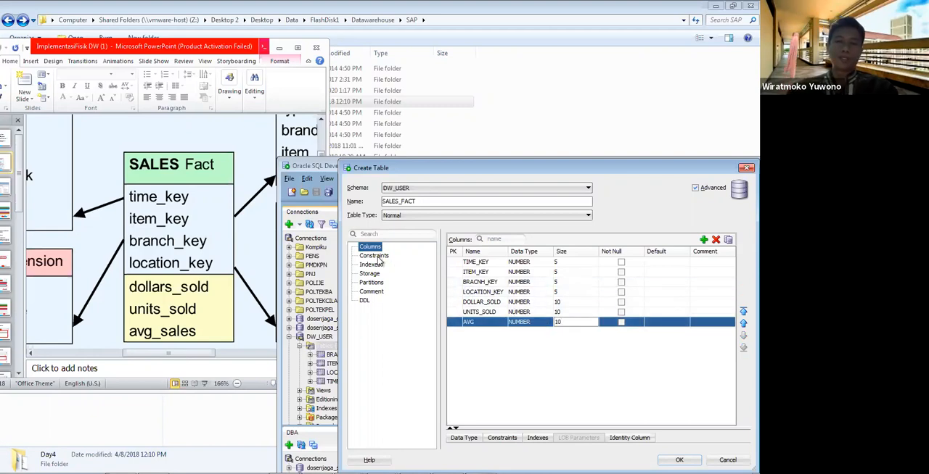
Step: Add a foreign key constraint to SALES_FACT that references table BRANCH_DIM through its BRANCH_DIM_PK constraint
{"action": "left_click", "coordinate": [374, 256]}
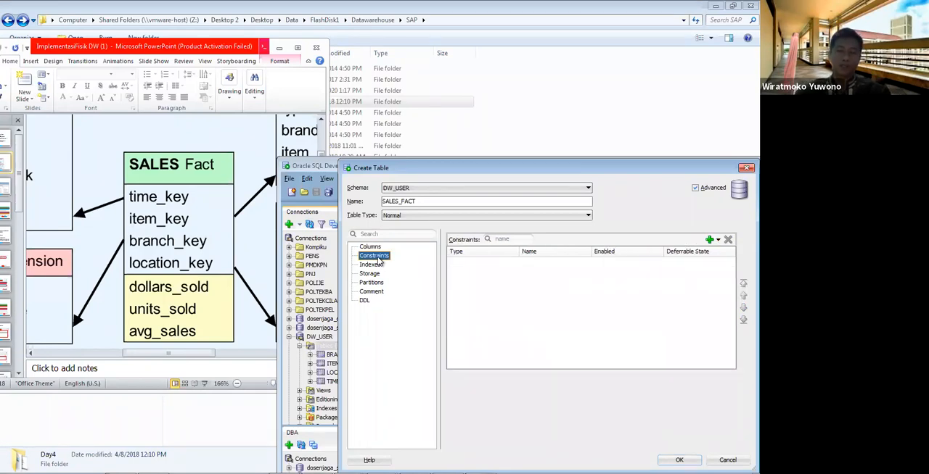
{"action": "left_click", "coordinate": [715, 242]}
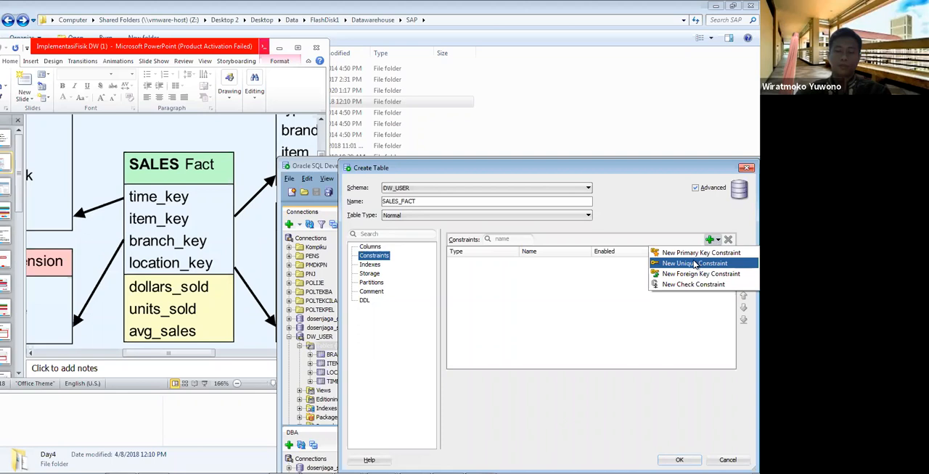
{"action": "left_click", "coordinate": [693, 278]}
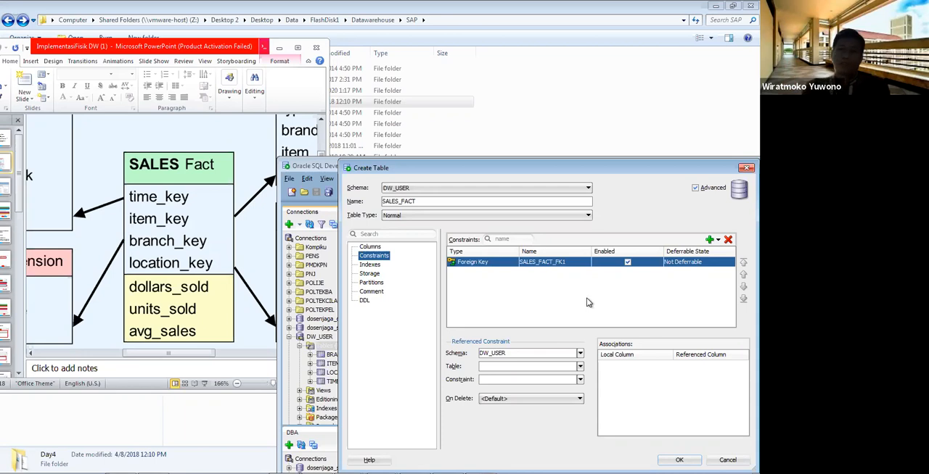
{"action": "left_click", "coordinate": [579, 368]}
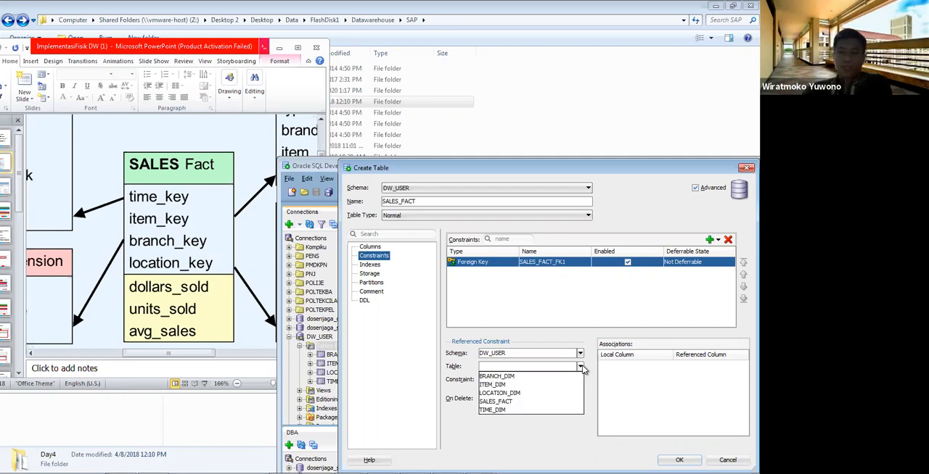
{"action": "left_click", "coordinate": [555, 377]}
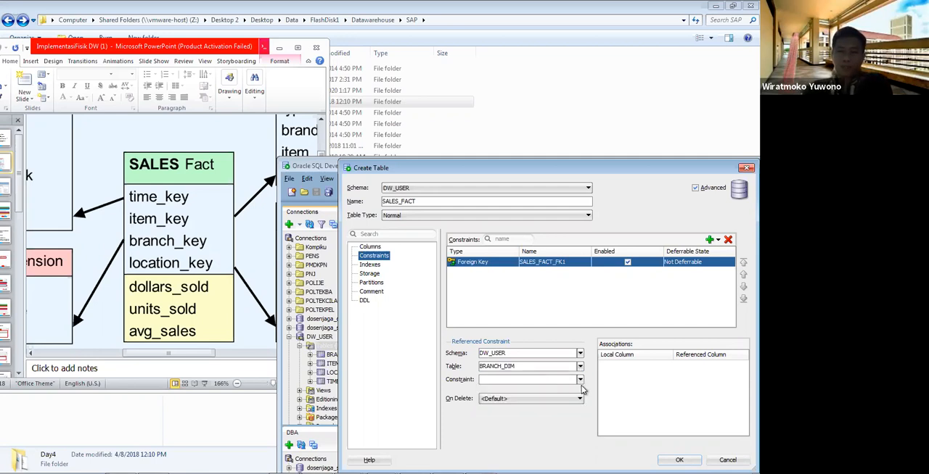
{"action": "left_click", "coordinate": [580, 380]}
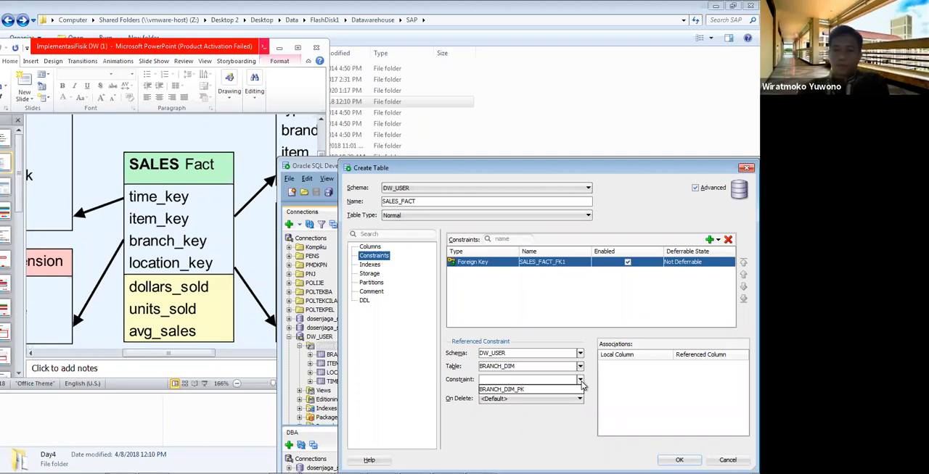
{"action": "left_click", "coordinate": [541, 392]}
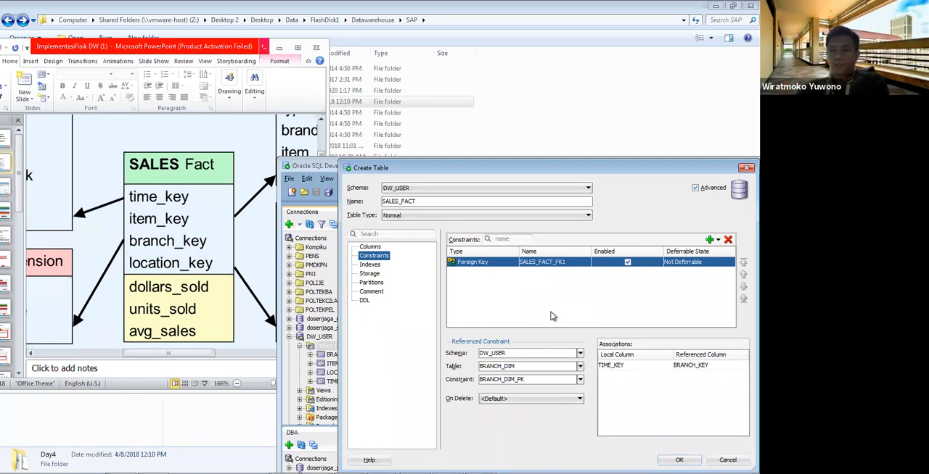
Step: Set the foreign key's local column to BRACNH_KEY, associated with the referenced column BRANCH_KEY
{"action": "left_click", "coordinate": [667, 366]}
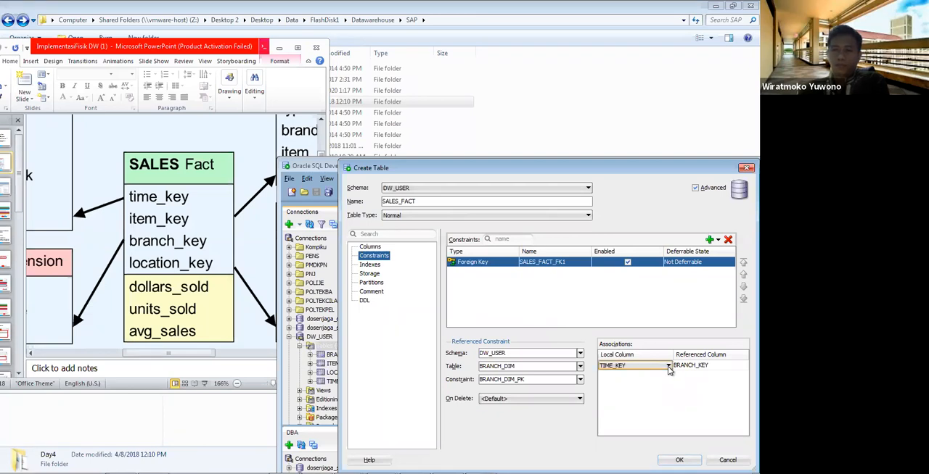
{"action": "left_click", "coordinate": [667, 367]}
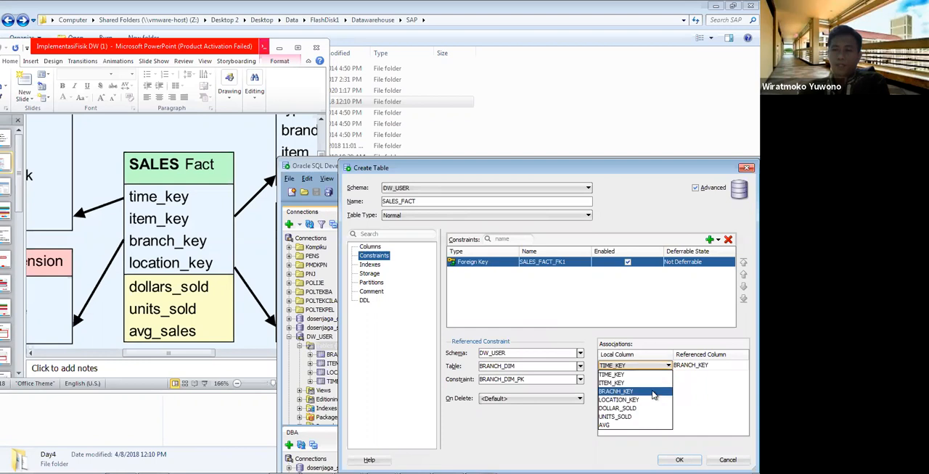
{"action": "left_click", "coordinate": [652, 392]}
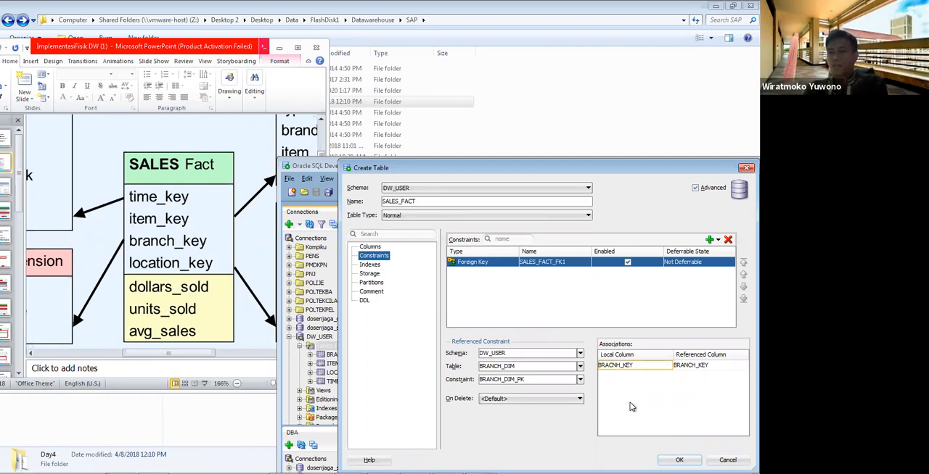
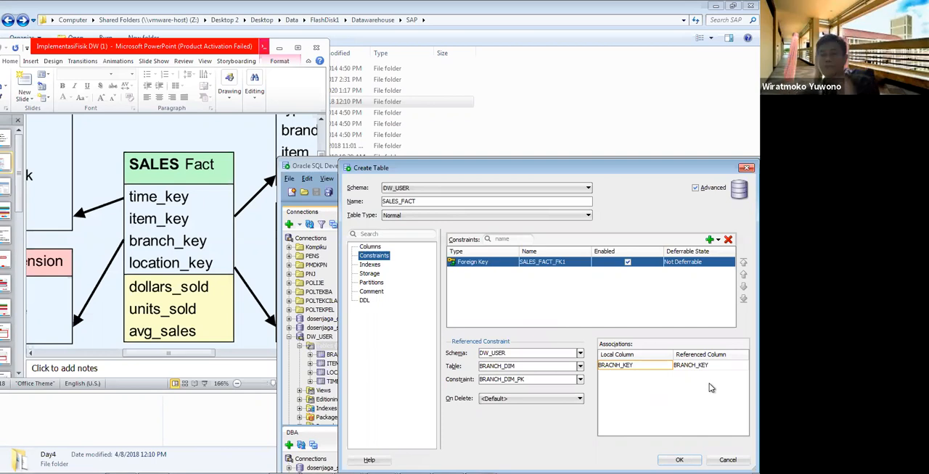
Step: Try to add a second foreign key constraint to SALES_FACT that references table ITEM_DIM, and remove it again
{"action": "left_click", "coordinate": [717, 240]}
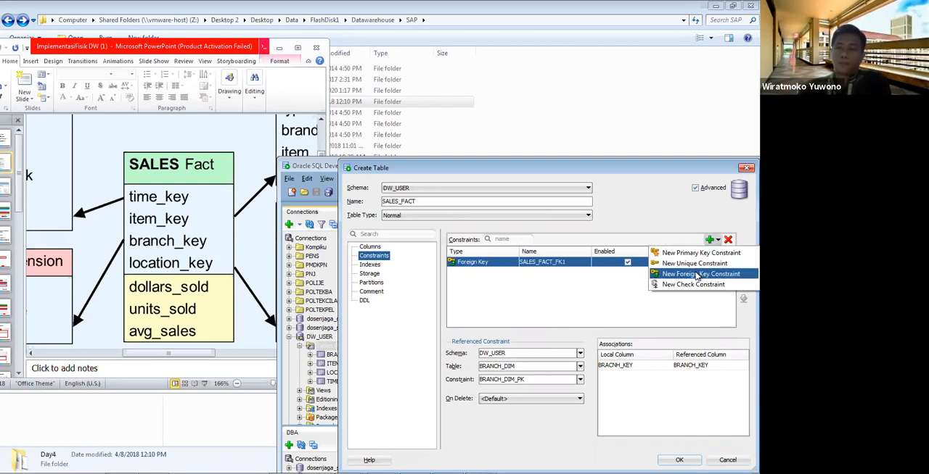
{"action": "left_click", "coordinate": [696, 274]}
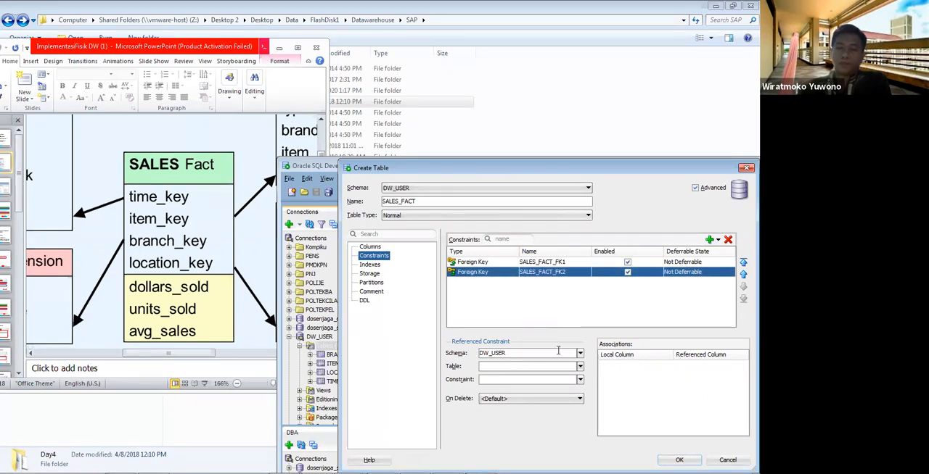
{"action": "left_click", "coordinate": [579, 366]}
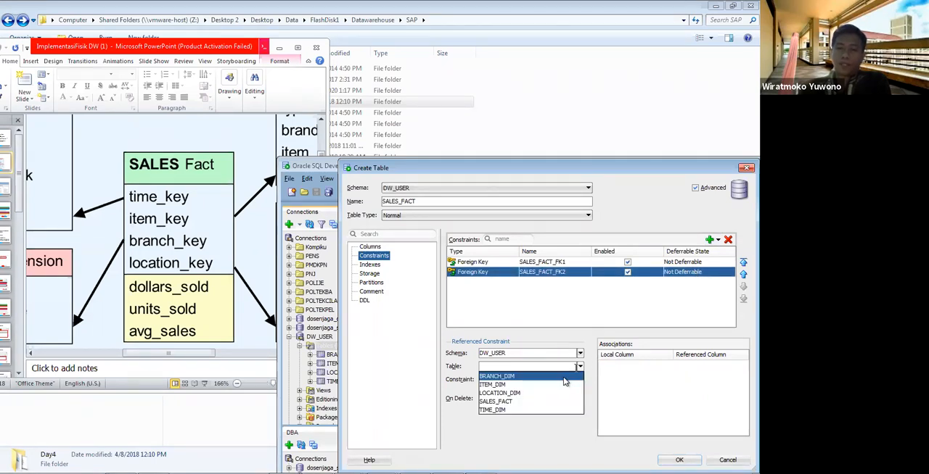
{"action": "left_click", "coordinate": [564, 384]}
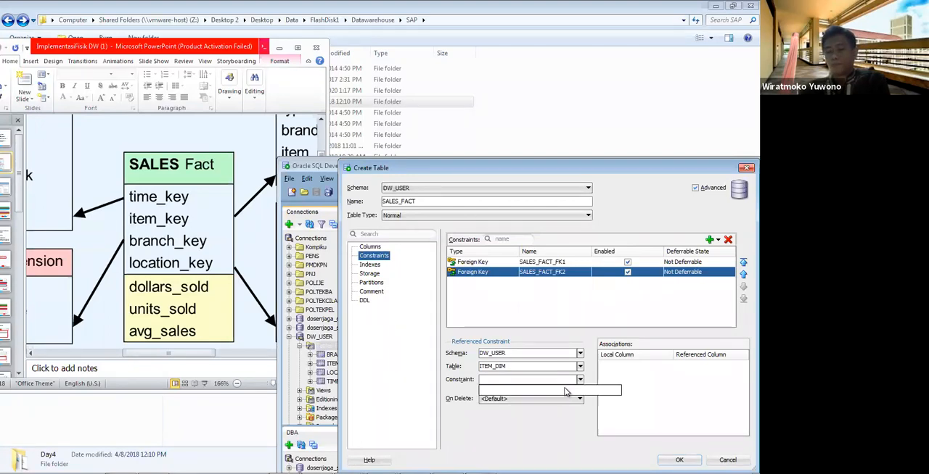
{"action": "left_click", "coordinate": [579, 383]}
{"action": "left_click", "coordinate": [580, 383]}
{"action": "left_click", "coordinate": [580, 382]}
{"action": "left_click", "coordinate": [579, 382]}
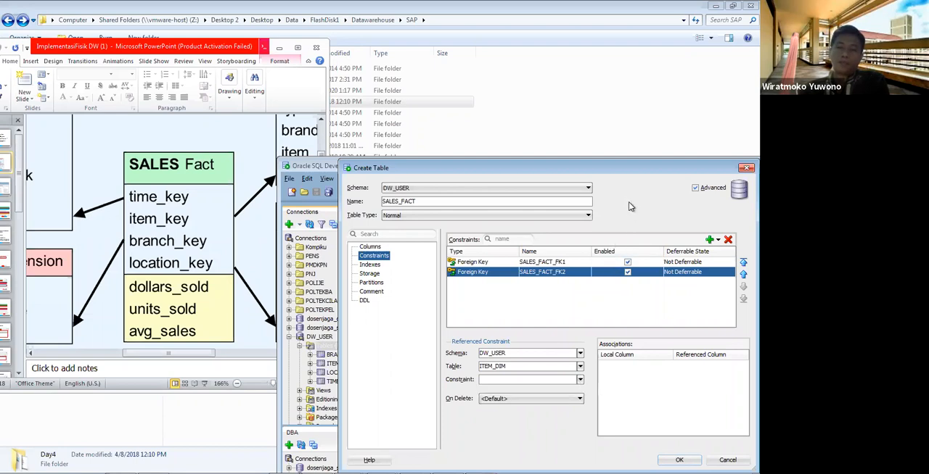
{"action": "left_click", "coordinate": [728, 240]}
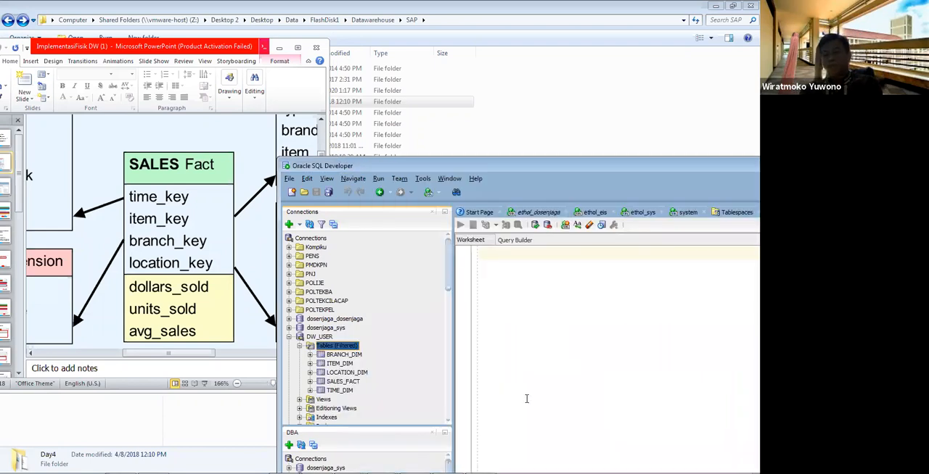
Step: Open table ITEM_DIM for editing to check its columns and primary key, and close it without changes
{"action": "right_click", "coordinate": [347, 370]}
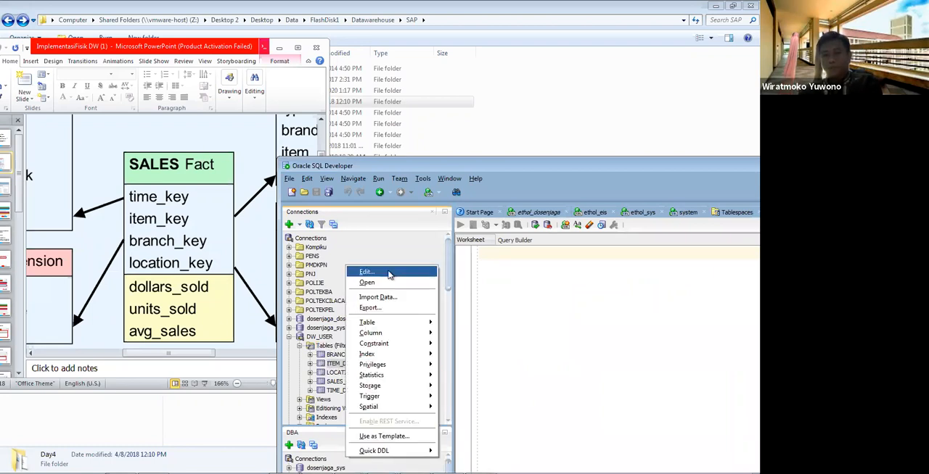
{"action": "key", "text": "Return"}
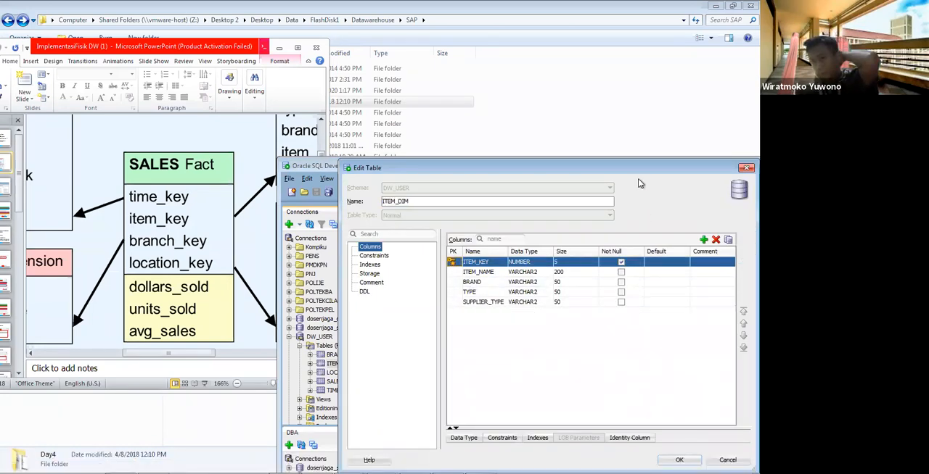
{"action": "left_click_drag", "start_coordinate": [641, 172], "coordinate": [599, 87]}
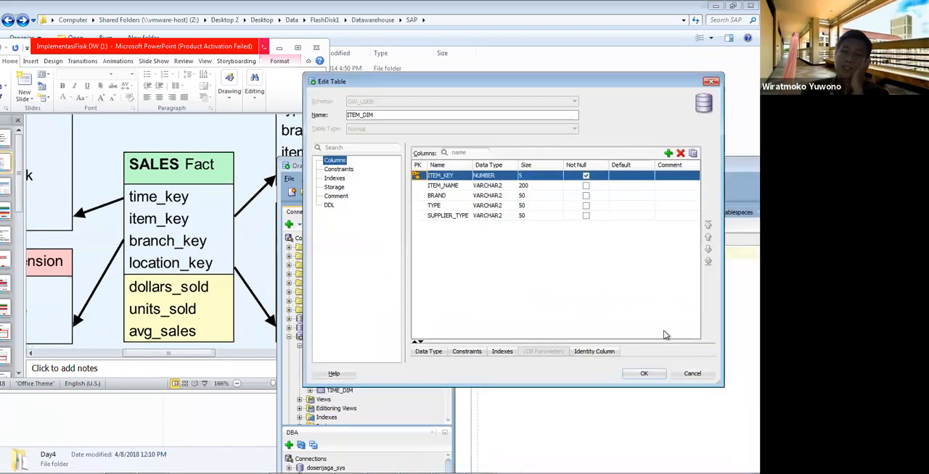
{"action": "left_click", "coordinate": [644, 373]}
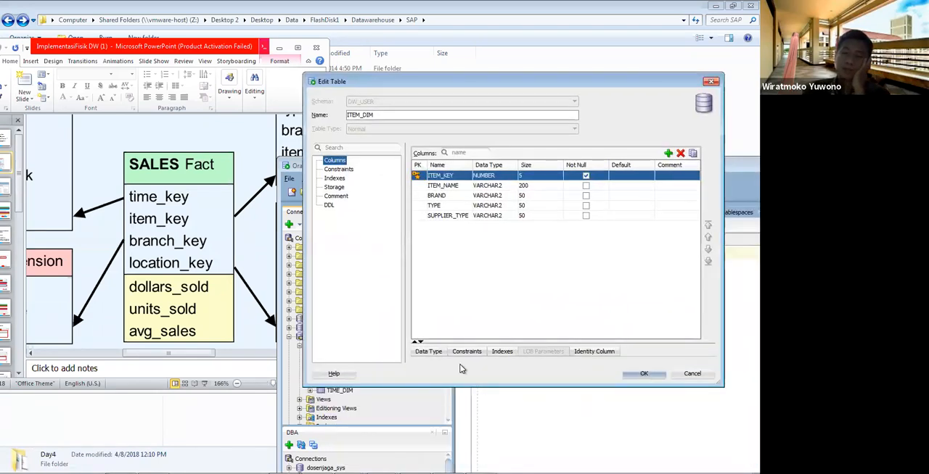
Step: Open table BRANCH_DIM for editing to check its columns and primary key, and cancel without changes
{"action": "left_click", "coordinate": [351, 356]}
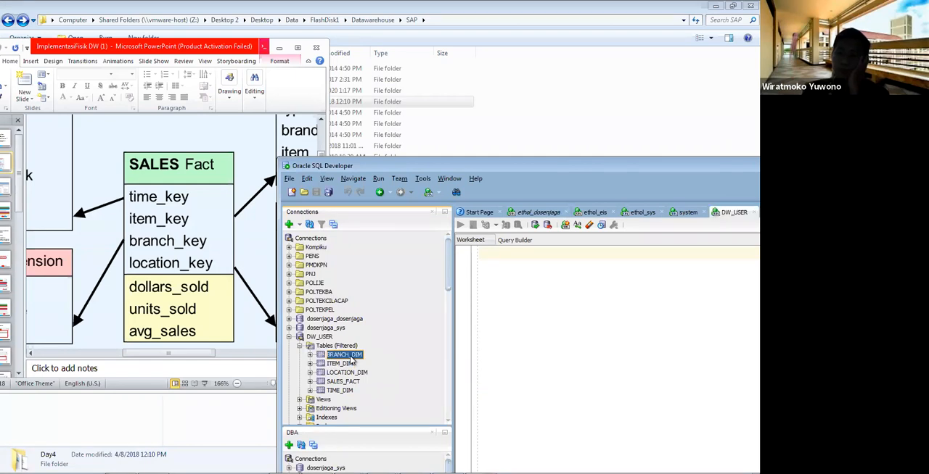
{"action": "right_click", "coordinate": [351, 356]}
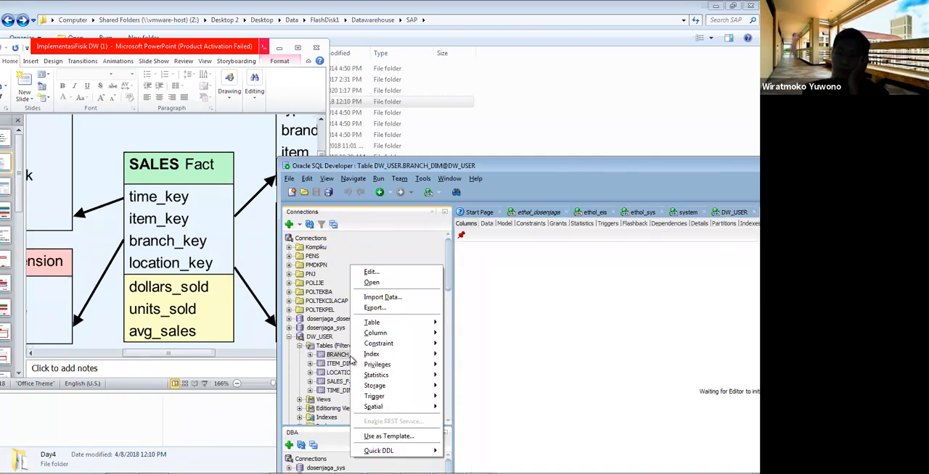
{"action": "left_click", "coordinate": [391, 282]}
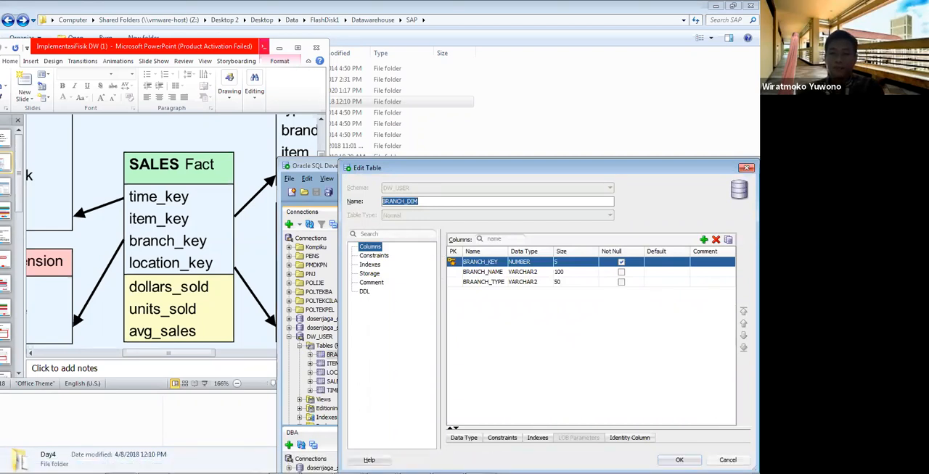
{"action": "key", "text": "Escape"}
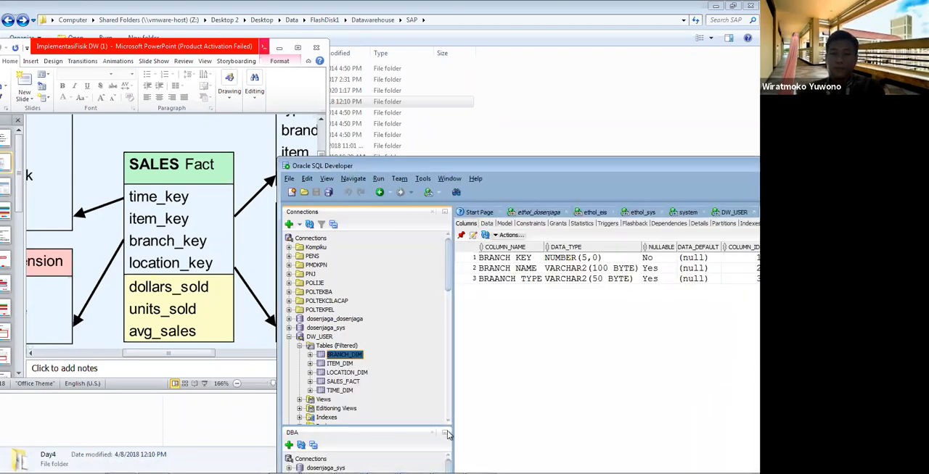
Step: Check the columns and primary key of LOCATION_DIM in its table editor, and cancel without changes
{"action": "left_click", "coordinate": [355, 373]}
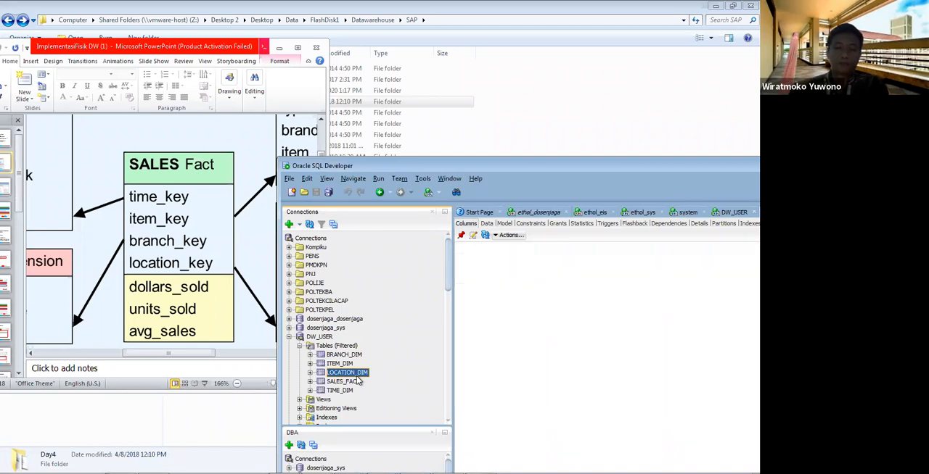
{"action": "right_click", "coordinate": [356, 378]}
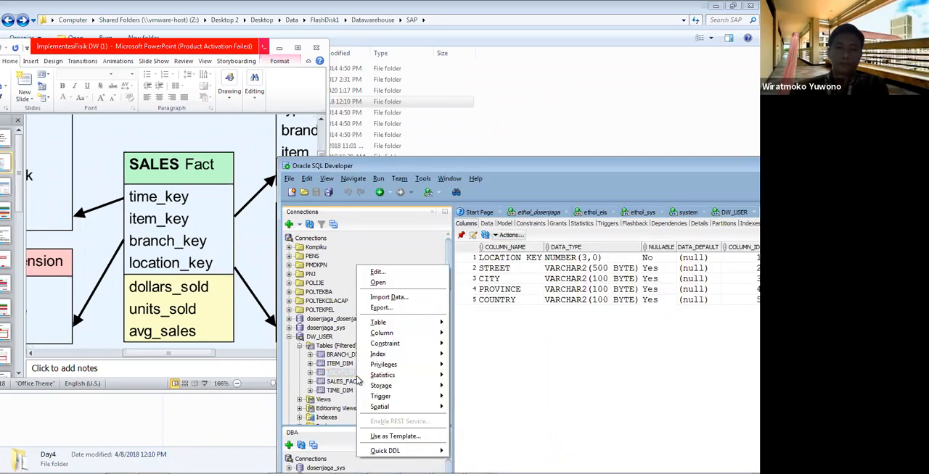
{"action": "left_click", "coordinate": [377, 274]}
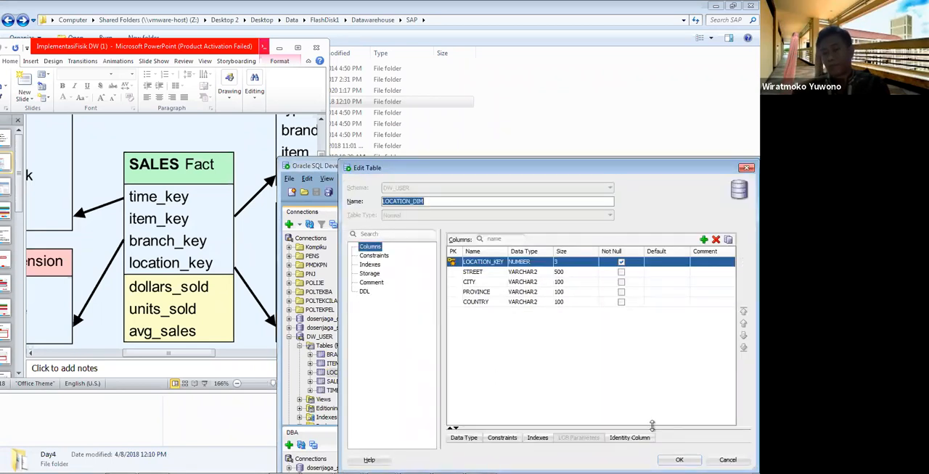
{"action": "left_click", "coordinate": [727, 460]}
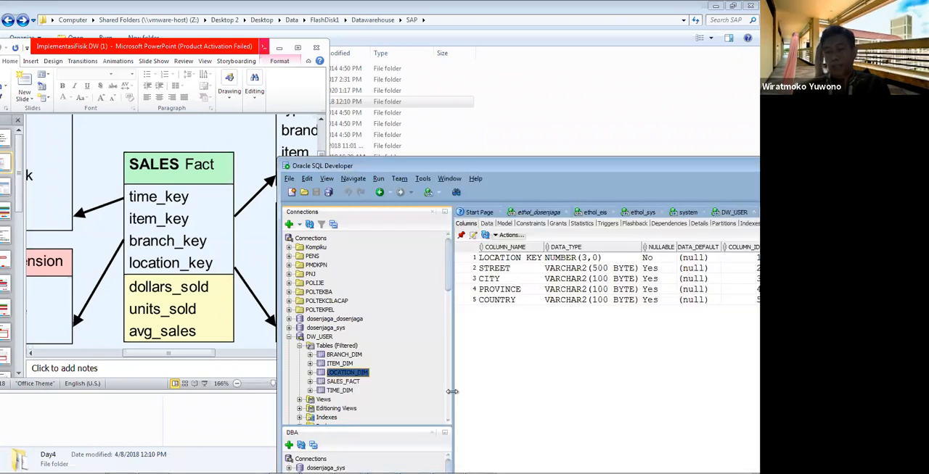
Step: Check the columns and primary key of TIME_DIM in its table editor, and cancel without changes
{"action": "left_click", "coordinate": [338, 391]}
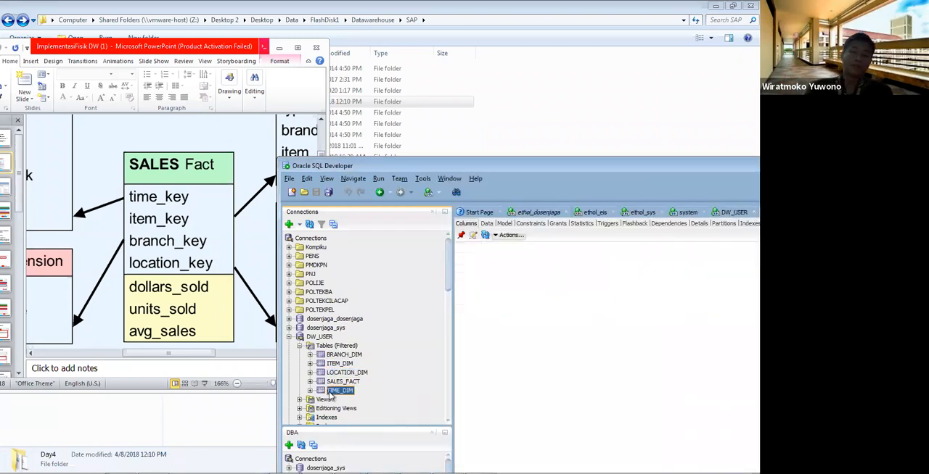
{"action": "right_click", "coordinate": [334, 396]}
{"action": "key", "text": "Escape"}
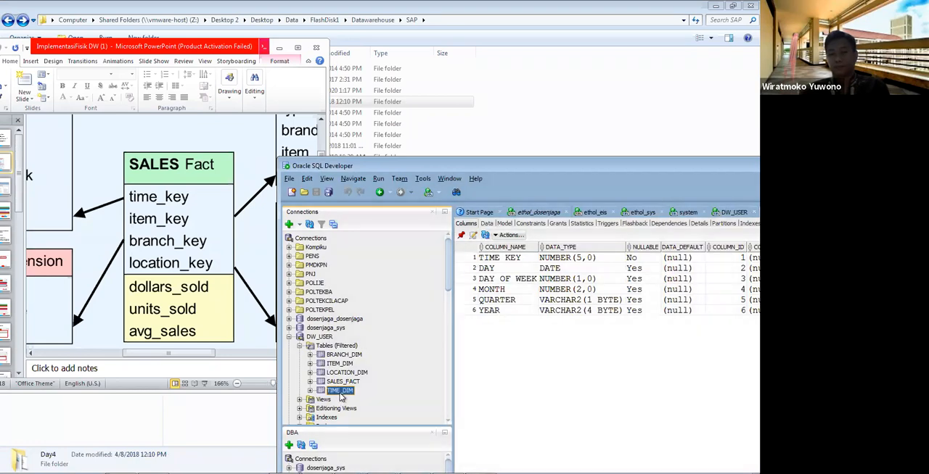
{"action": "right_click", "coordinate": [340, 398]}
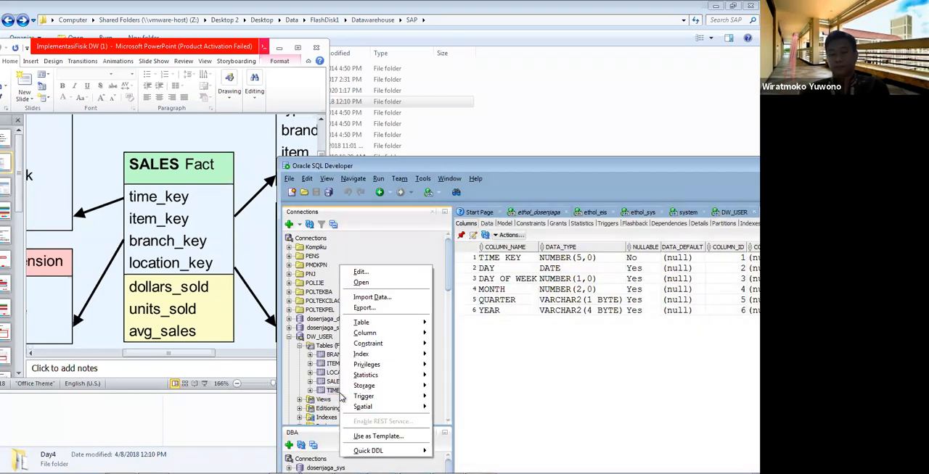
{"action": "left_click", "coordinate": [382, 274]}
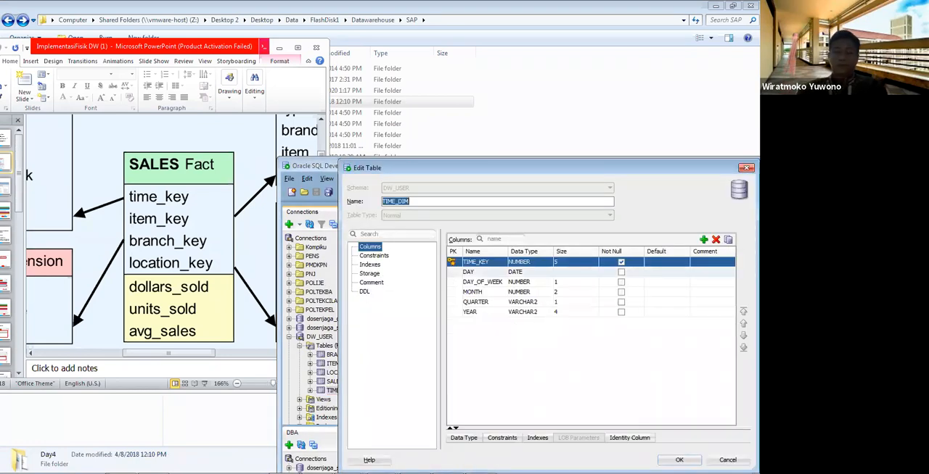
{"action": "left_click", "coordinate": [727, 459]}
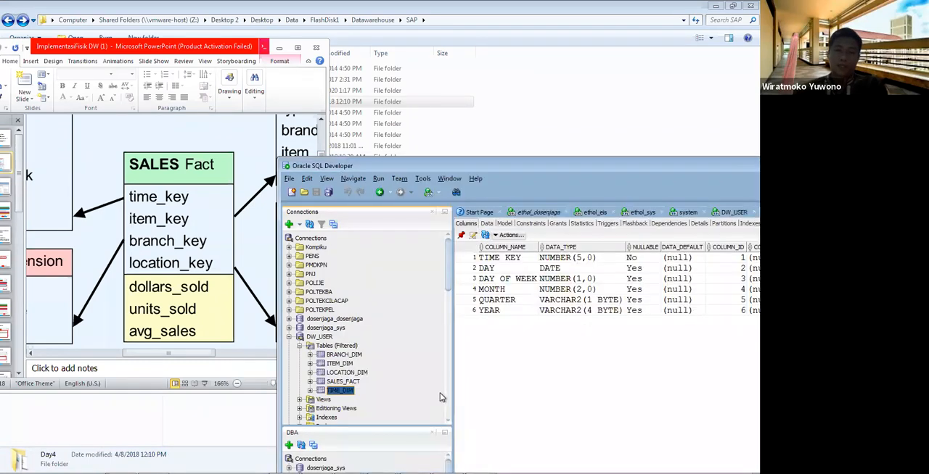
Step: View the column list of ITEM_DIM and inspect the constraints of BRANCH_DIM in its table editor, leaving it unchanged
{"action": "left_click", "coordinate": [346, 348]}
{"action": "right_click", "coordinate": [350, 349]}
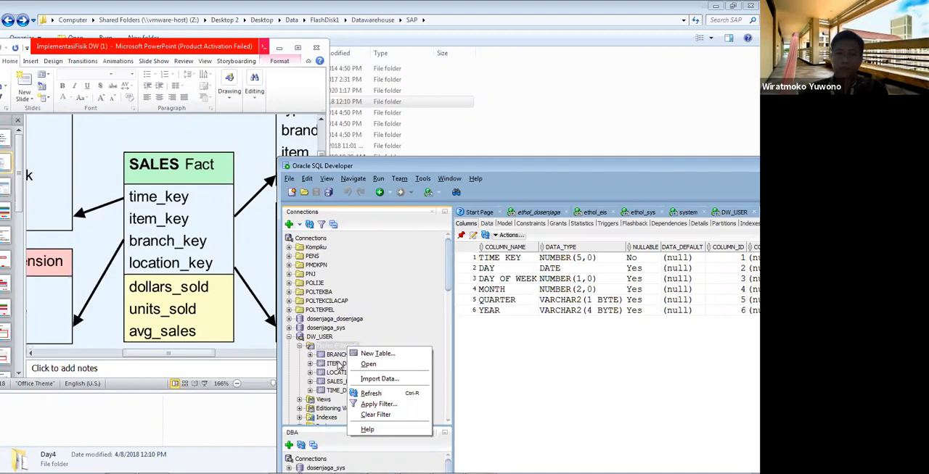
{"action": "left_click", "coordinate": [334, 363]}
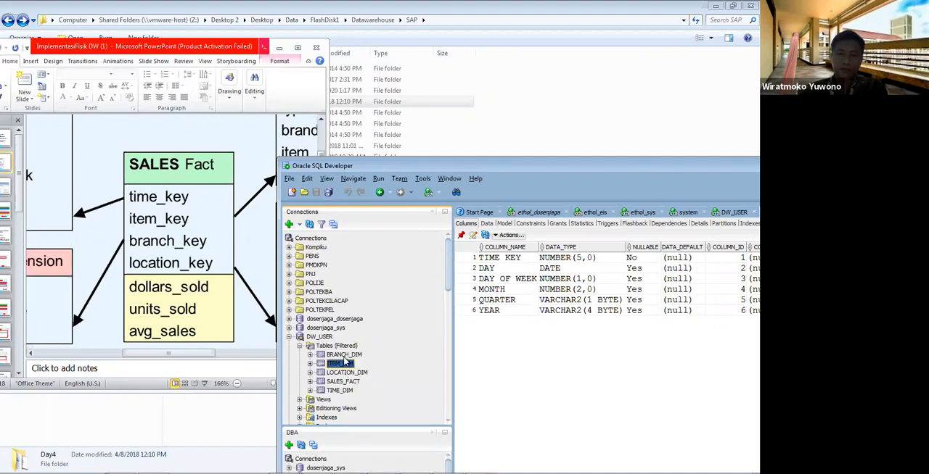
{"action": "left_click", "coordinate": [348, 357]}
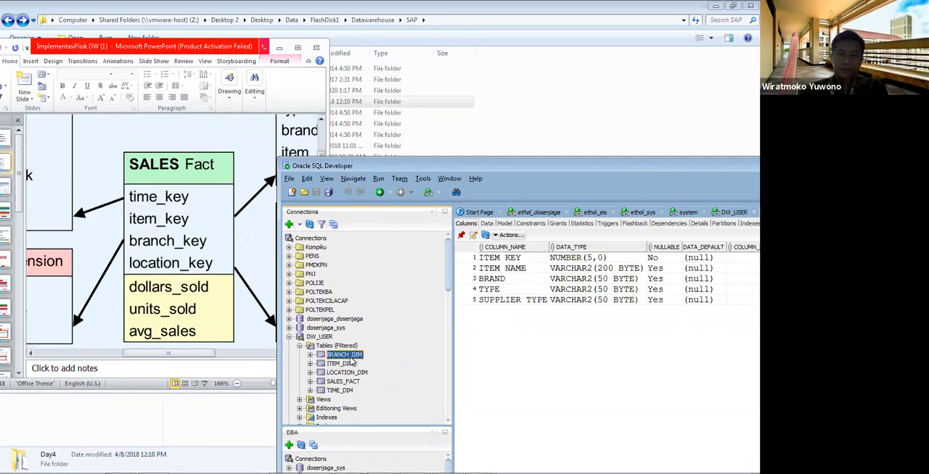
{"action": "right_click", "coordinate": [349, 358]}
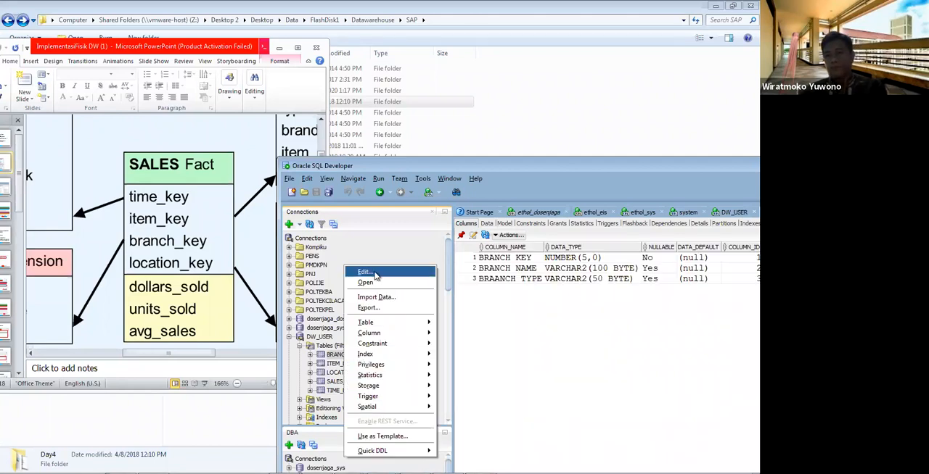
{"action": "left_click", "coordinate": [375, 273]}
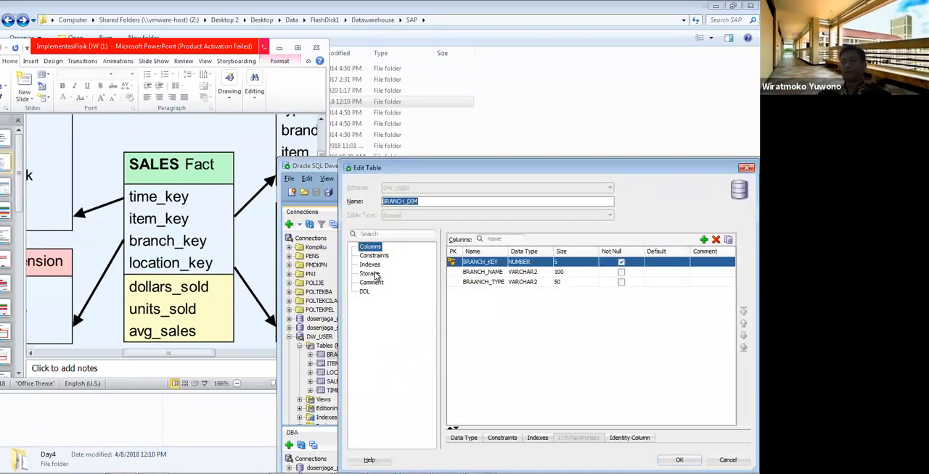
{"action": "left_click", "coordinate": [375, 256]}
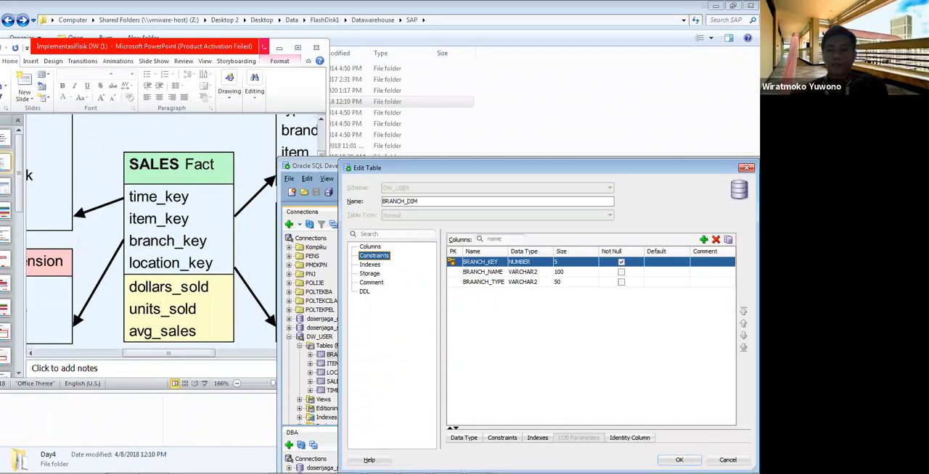
{"action": "key", "text": "Escape"}
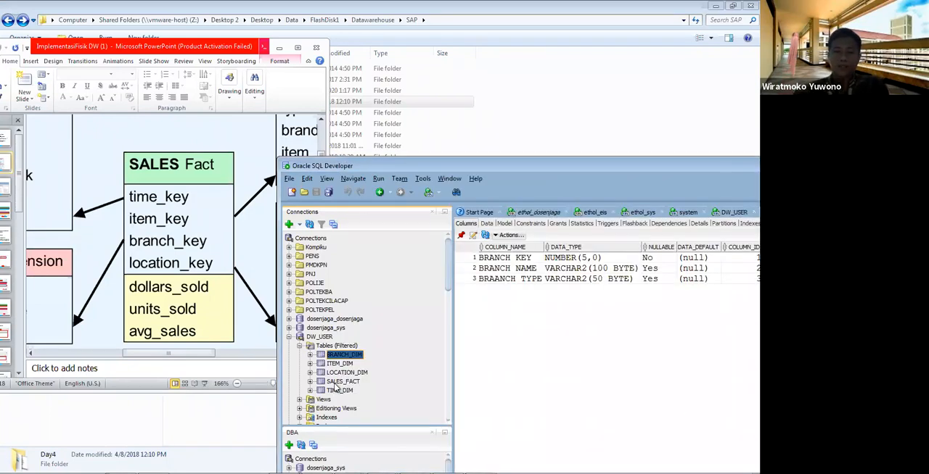
Step: Open table SALES_FACT for editing and show its constraints, including the existing foreign key to BRANCH_DIM
{"action": "left_click", "coordinate": [336, 384]}
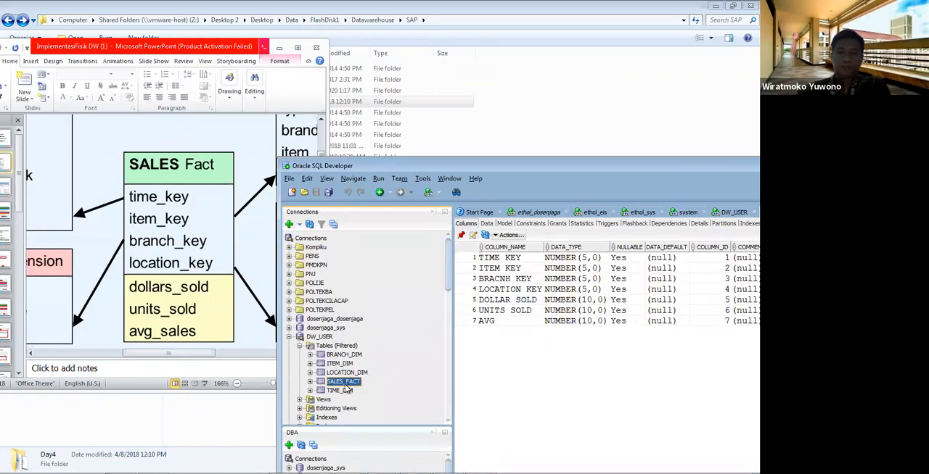
{"action": "right_click", "coordinate": [345, 385]}
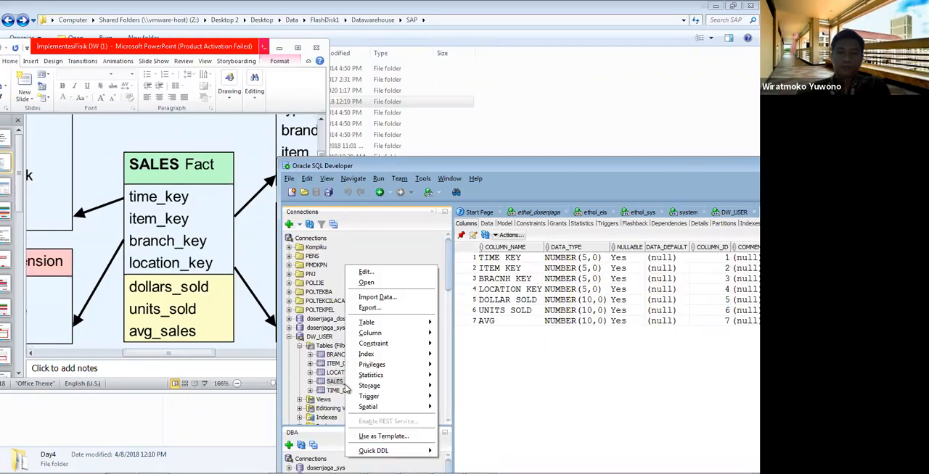
{"action": "left_click", "coordinate": [366, 272]}
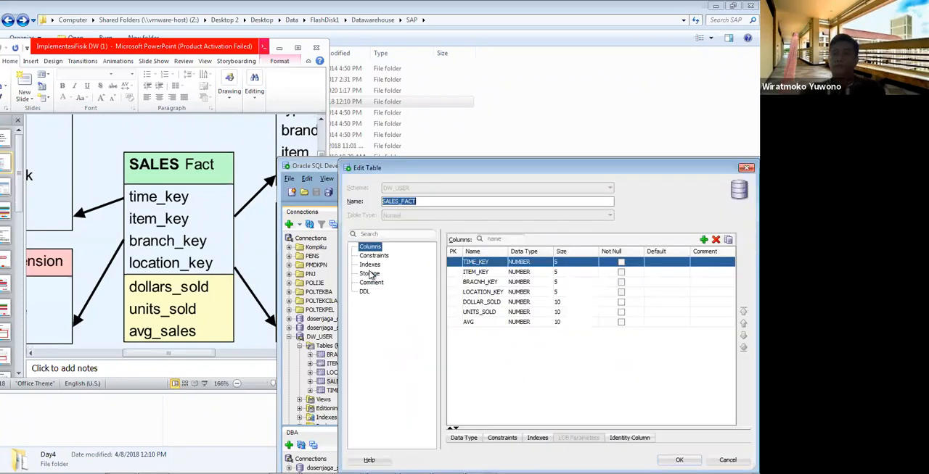
{"action": "left_click", "coordinate": [384, 256]}
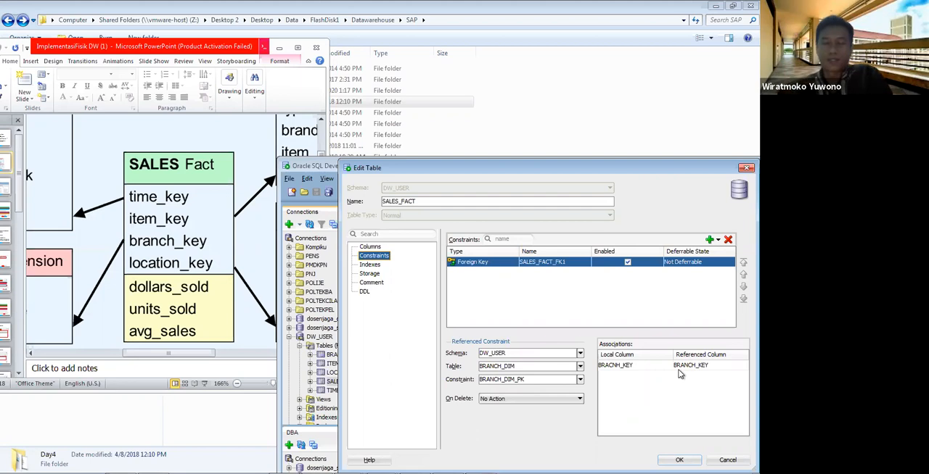
Step: Add a foreign key on SALES_FACT's ITEM_KEY referencing ITEM_DIM through ITEM_DIM_PK, and compare it with the BRANCH_DIM foreign key
{"action": "left_click", "coordinate": [718, 242]}
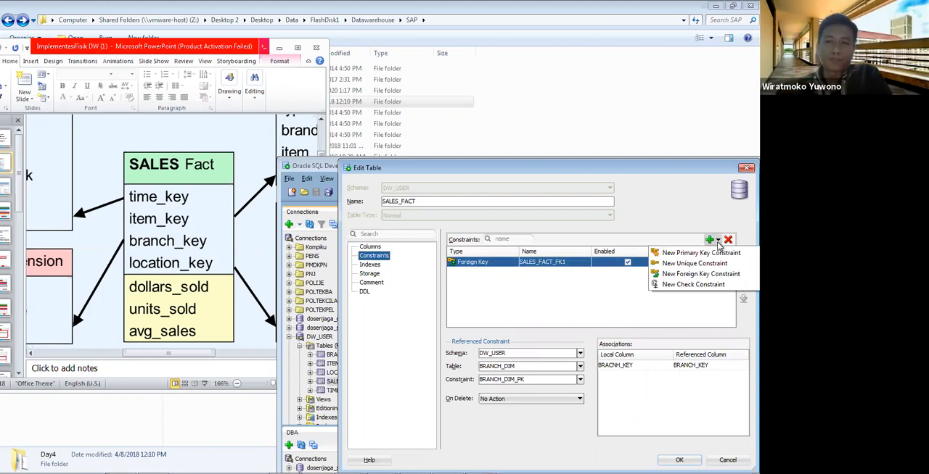
{"action": "left_click", "coordinate": [693, 274]}
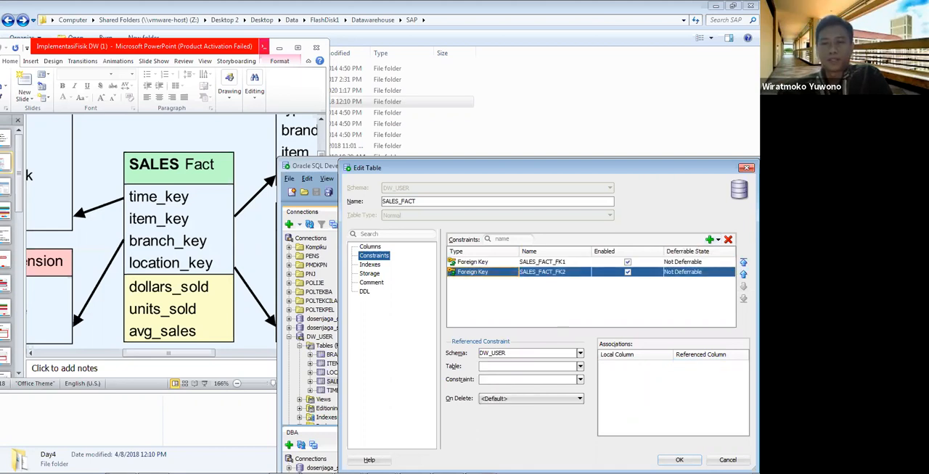
{"action": "left_click", "coordinate": [580, 367]}
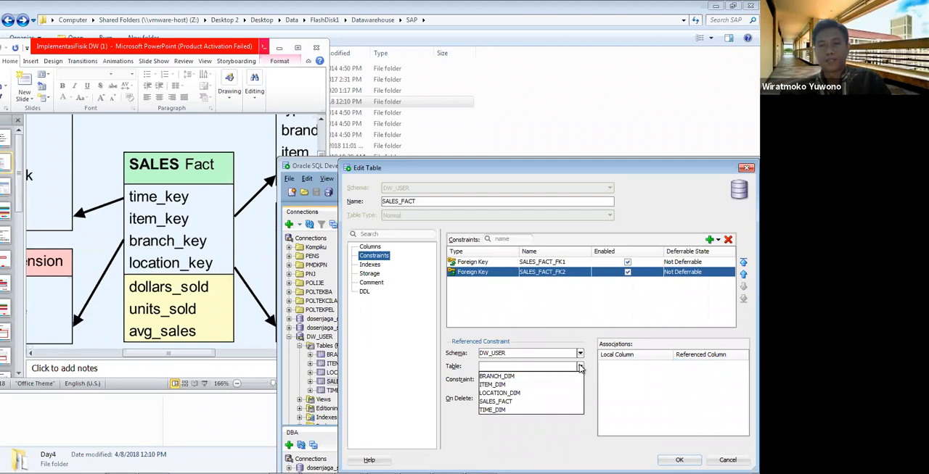
{"action": "left_click", "coordinate": [535, 385]}
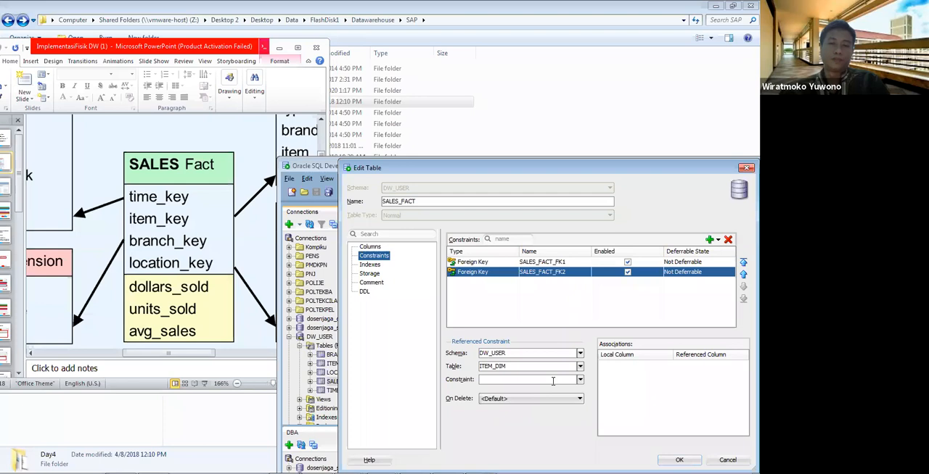
{"action": "left_click", "coordinate": [580, 381]}
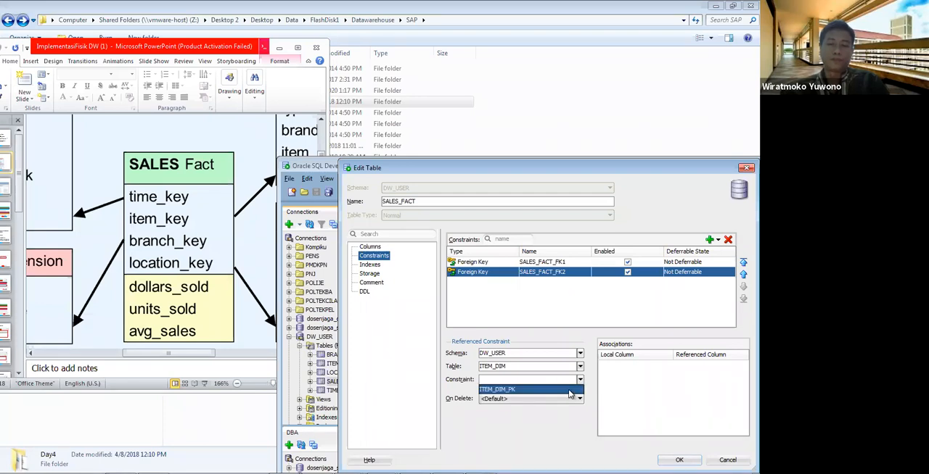
{"action": "left_click", "coordinate": [573, 391]}
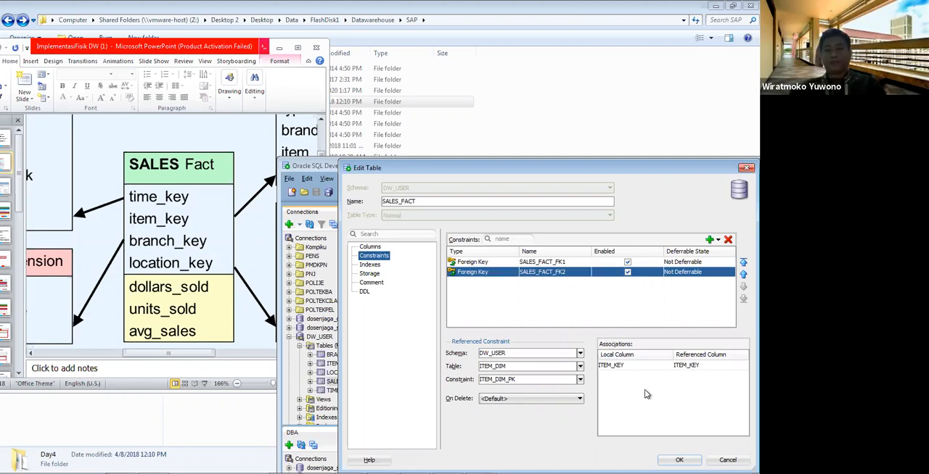
{"action": "left_click", "coordinate": [545, 265]}
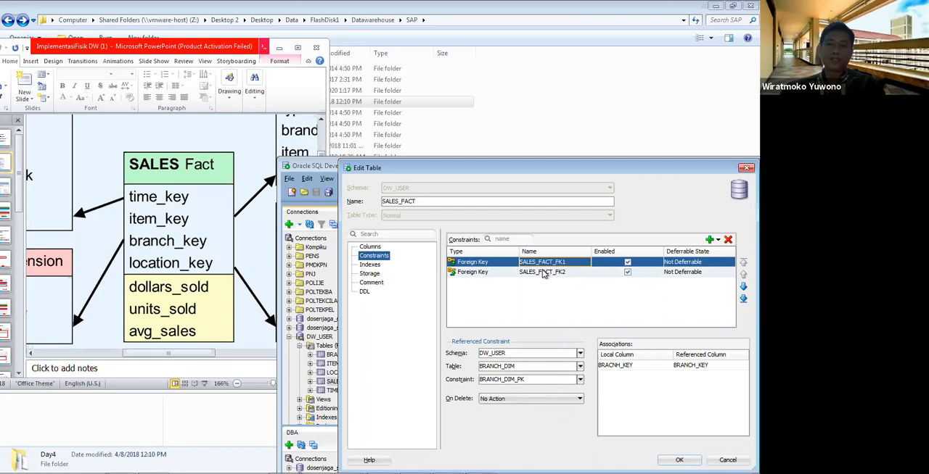
{"action": "left_click", "coordinate": [542, 273]}
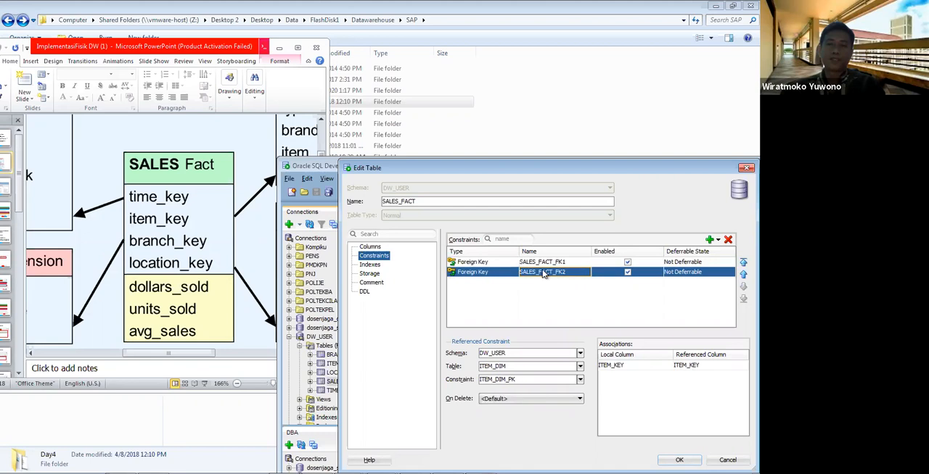
Step: Add a foreign key on SALES_FACT's LOCATION_KEY referencing LOCATION_DIM through LOCATION_DIM_PK, with the default on-delete behaviour
{"action": "left_click", "coordinate": [717, 240]}
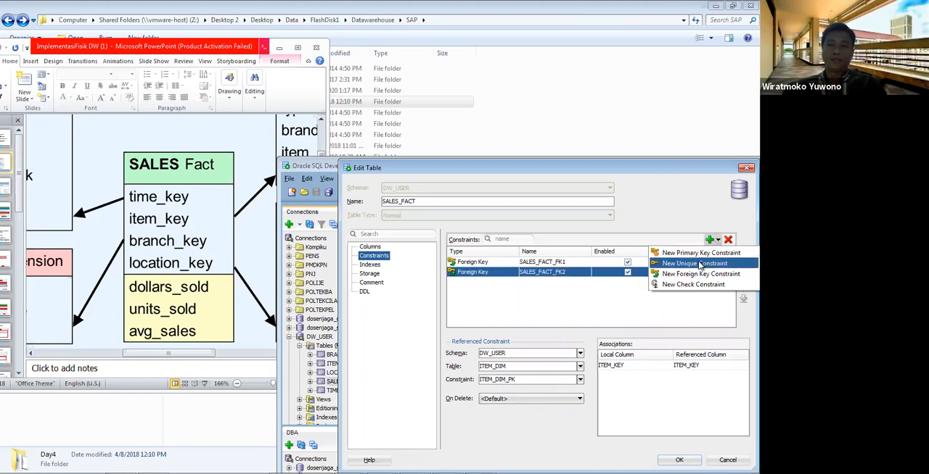
{"action": "left_click", "coordinate": [700, 275]}
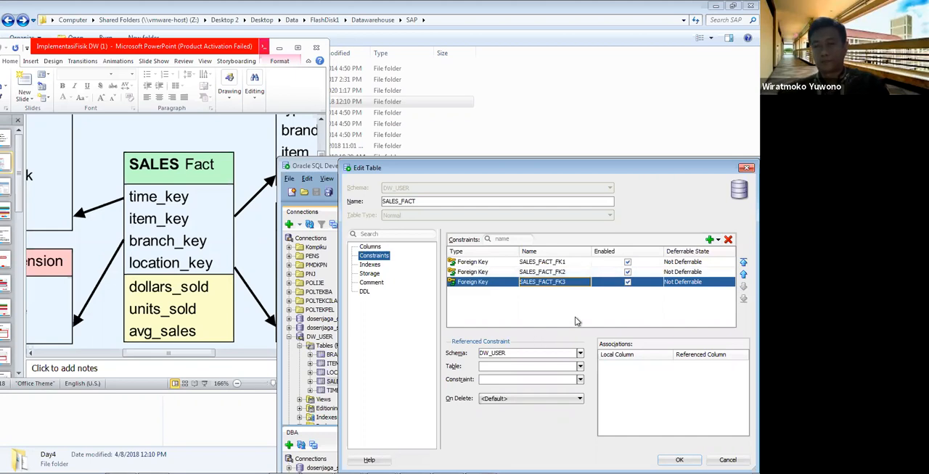
{"action": "left_click", "coordinate": [578, 367]}
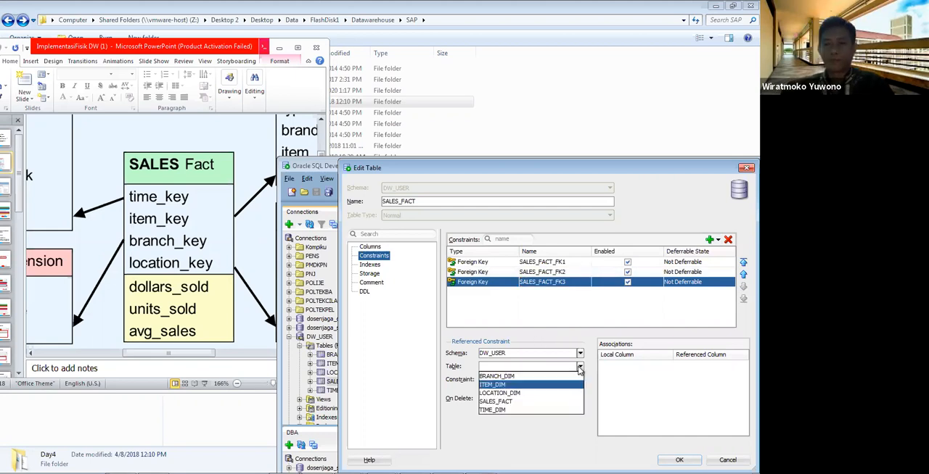
{"action": "left_click", "coordinate": [548, 394]}
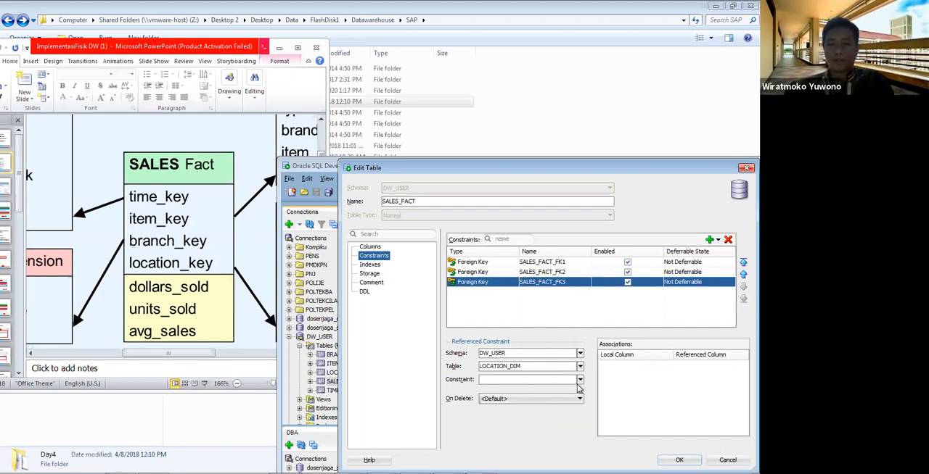
{"action": "left_click", "coordinate": [579, 380]}
{"action": "left_click", "coordinate": [573, 390]}
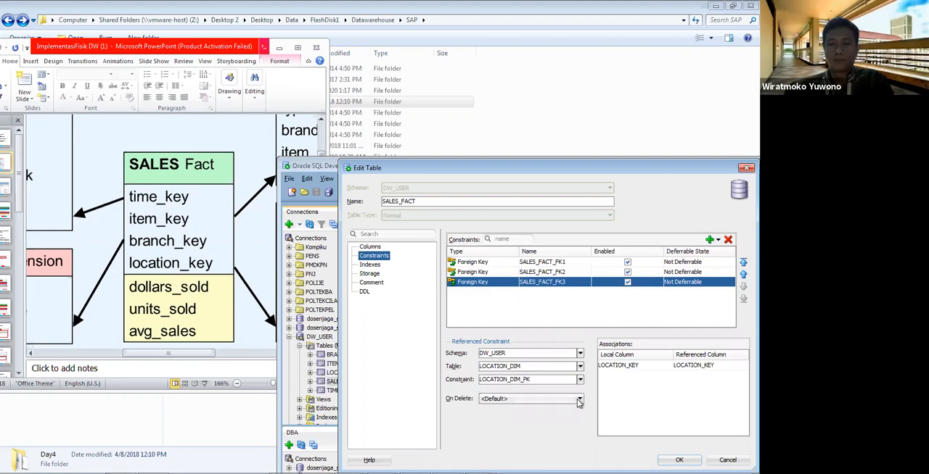
{"action": "left_click", "coordinate": [579, 399]}
{"action": "left_click", "coordinate": [580, 400]}
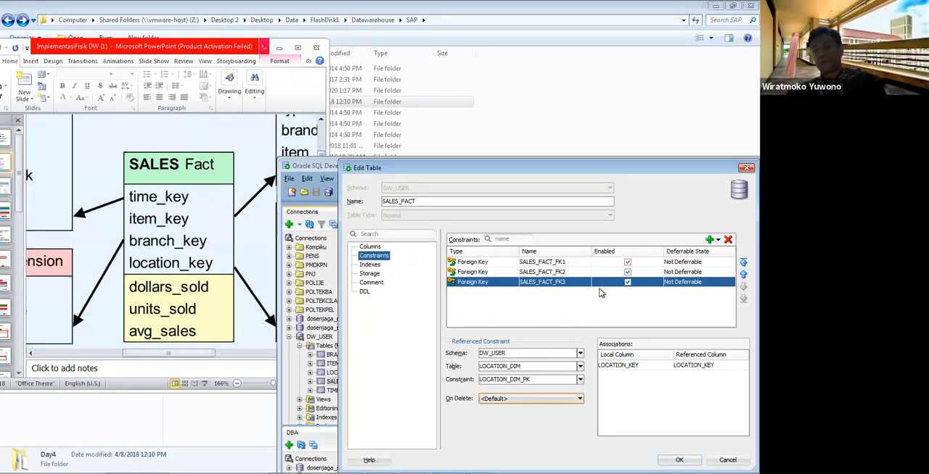
Step: Add a foreign key on SALES_FACT's TIME_KEY referencing TIME_DIM through TIME_DIM_PK
{"action": "left_click", "coordinate": [708, 242]}
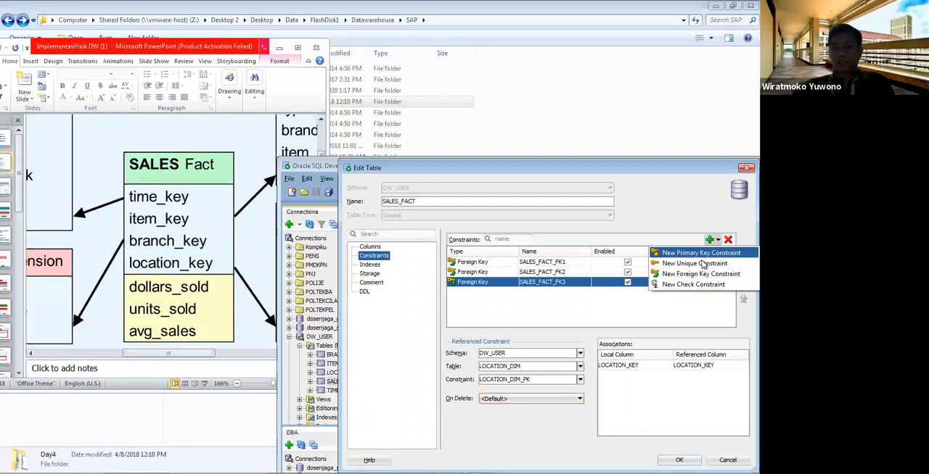
{"action": "left_click", "coordinate": [702, 270]}
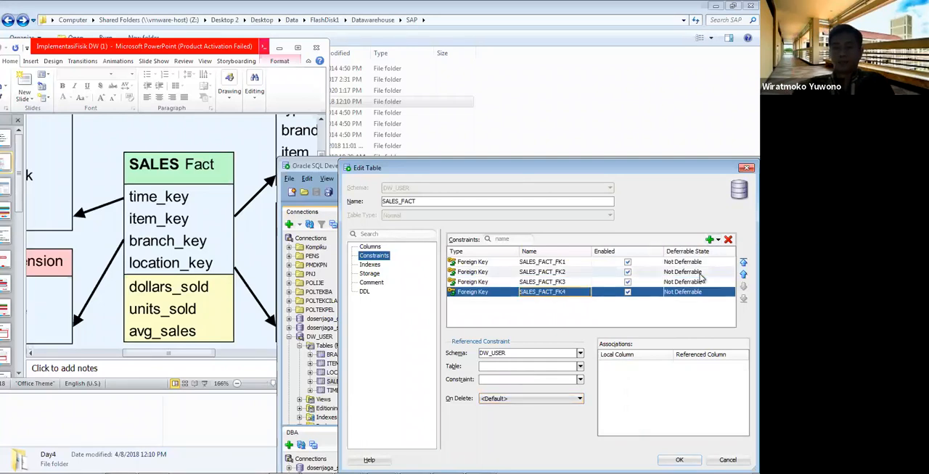
{"action": "left_click", "coordinate": [580, 368]}
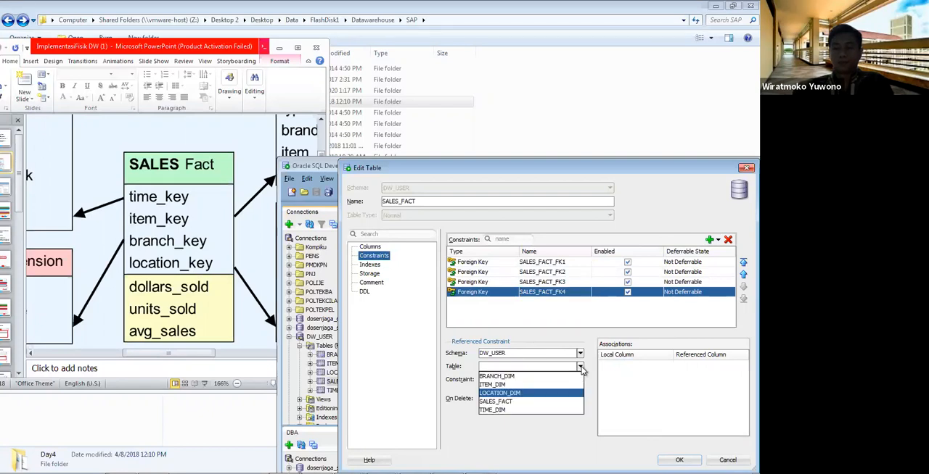
{"action": "left_click", "coordinate": [548, 410]}
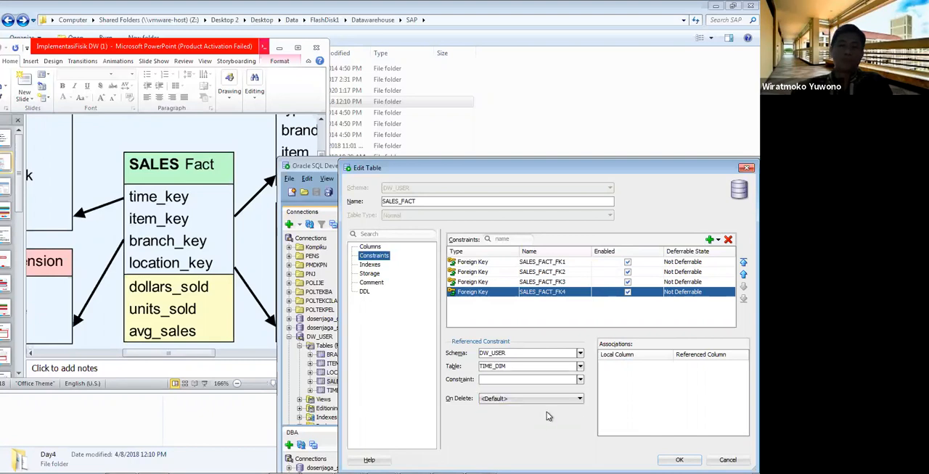
{"action": "left_click", "coordinate": [580, 379]}
{"action": "left_click", "coordinate": [567, 393]}
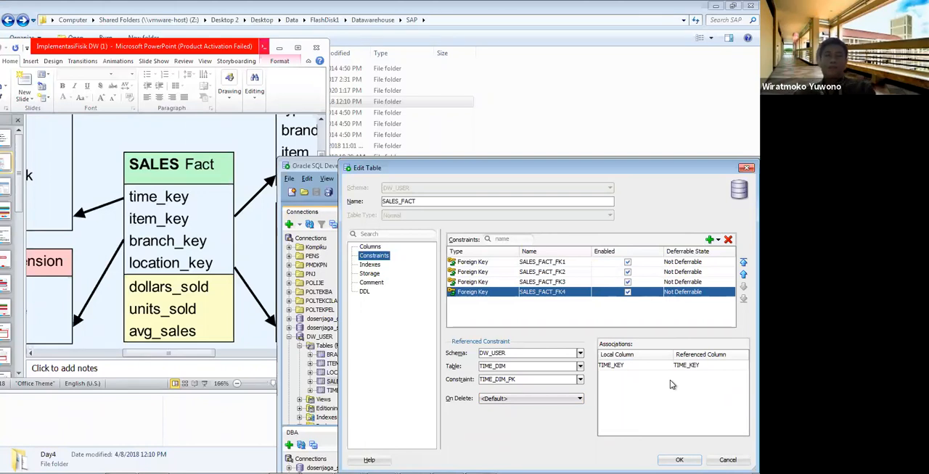
Step: Review the referenced tables and key columns of all SALES_FACT foreign keys, and save the table changes
{"action": "left_click", "coordinate": [477, 282]}
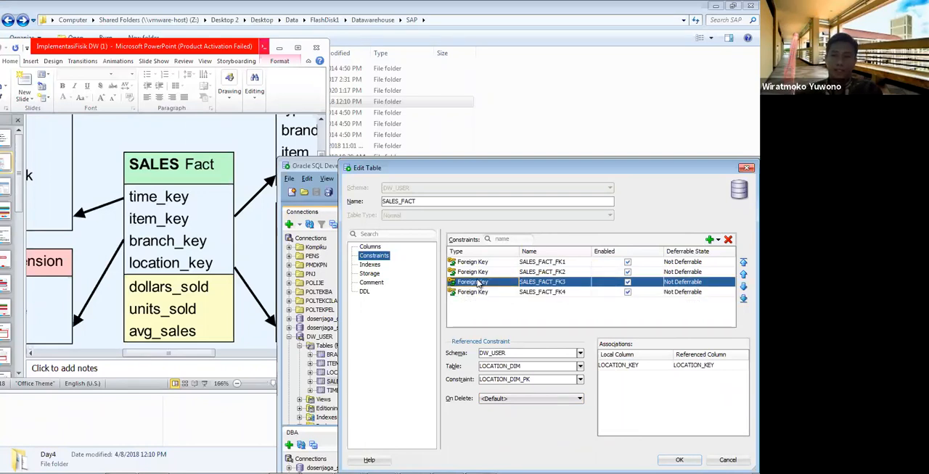
{"action": "left_click", "coordinate": [484, 272]}
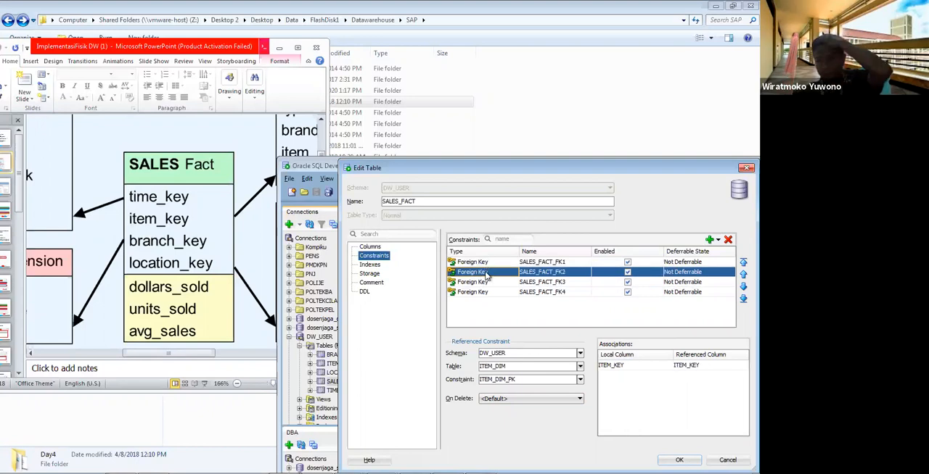
{"action": "left_click", "coordinate": [497, 263]}
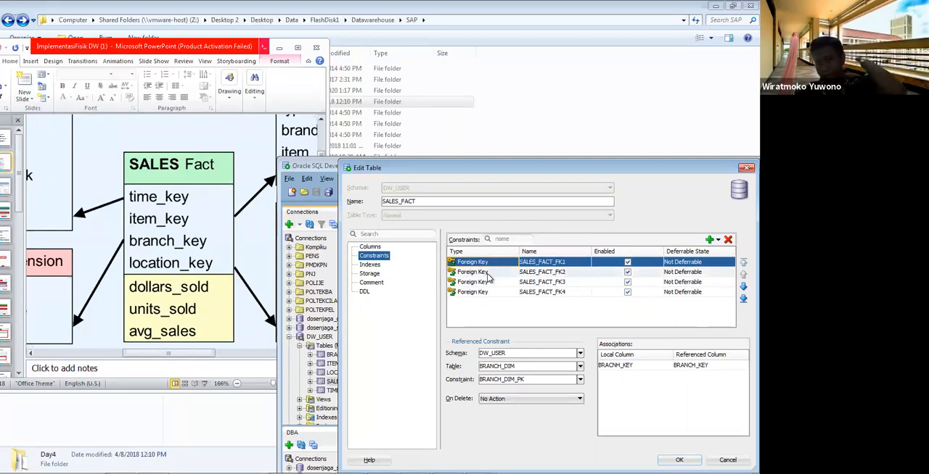
{"action": "left_click", "coordinate": [487, 272]}
{"action": "left_click", "coordinate": [484, 282]}
{"action": "left_click", "coordinate": [483, 292]}
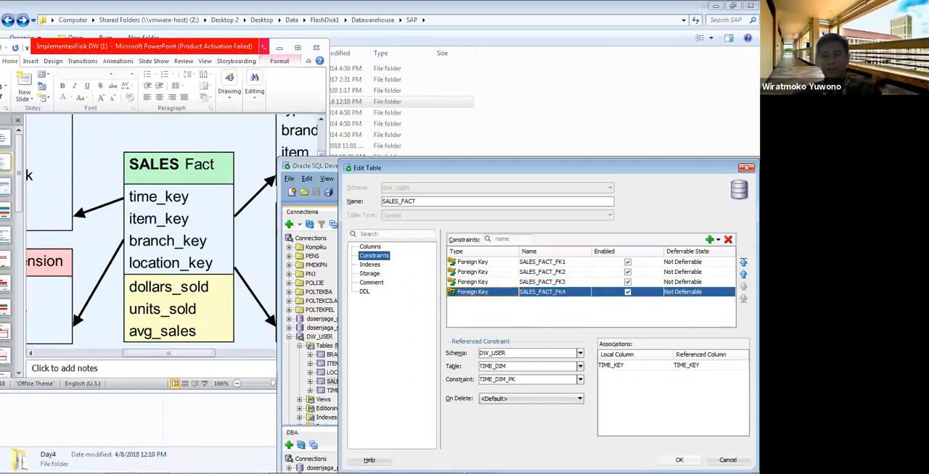
{"action": "left_click", "coordinate": [679, 461]}
Step: Maximize the SQL Developer window and display the data of BRANCH_DIM with its columns widened to show the full names
{"action": "left_click_drag", "start_coordinate": [560, 172], "coordinate": [438, 88]}
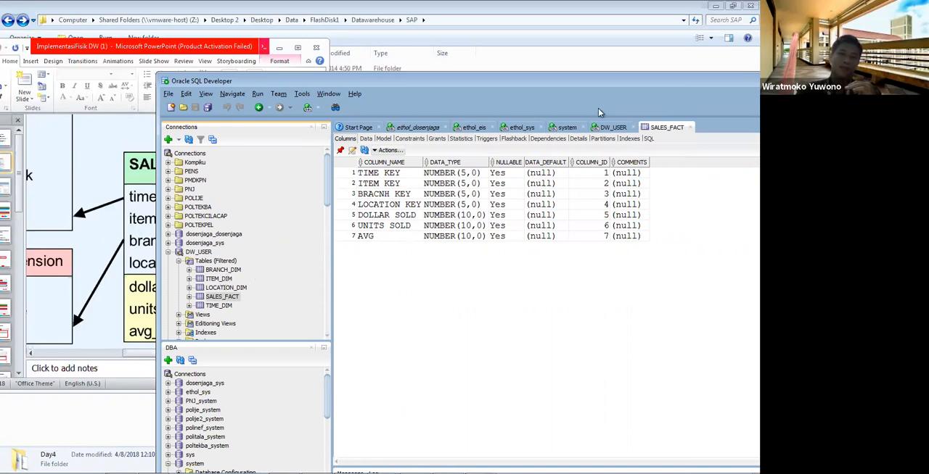
{"action": "double_click", "coordinate": [588, 88]}
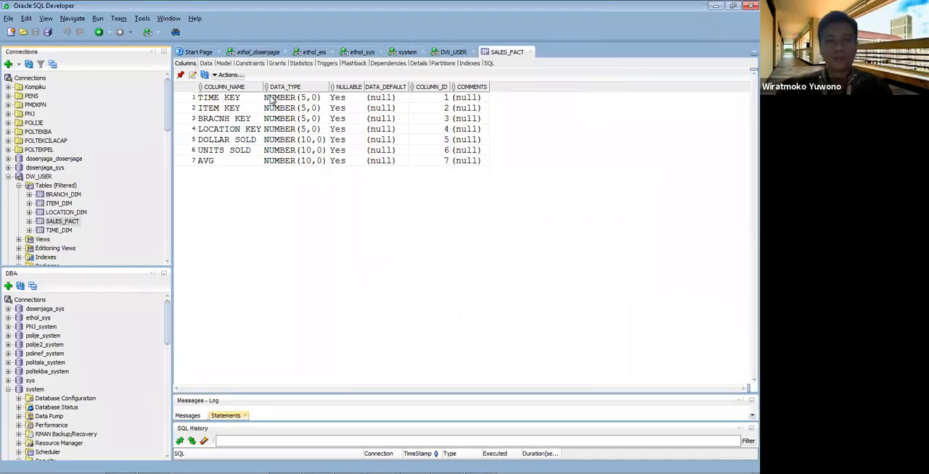
{"action": "left_click", "coordinate": [74, 192]}
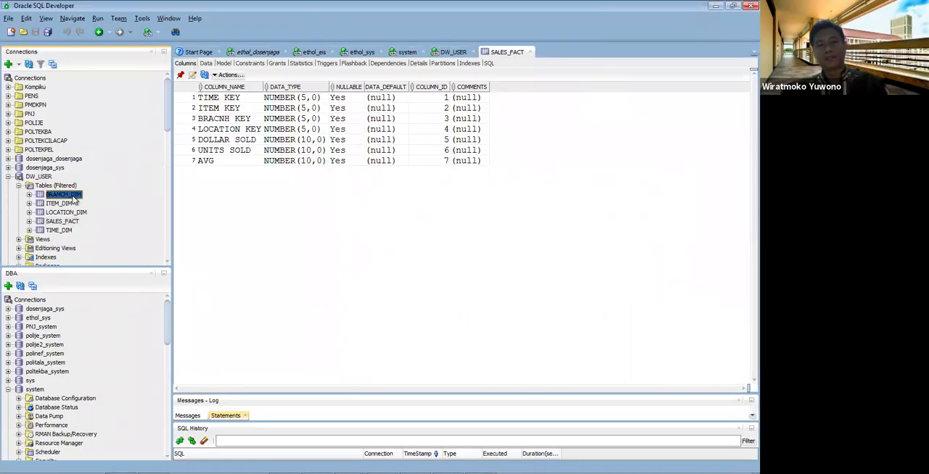
{"action": "left_click", "coordinate": [206, 64]}
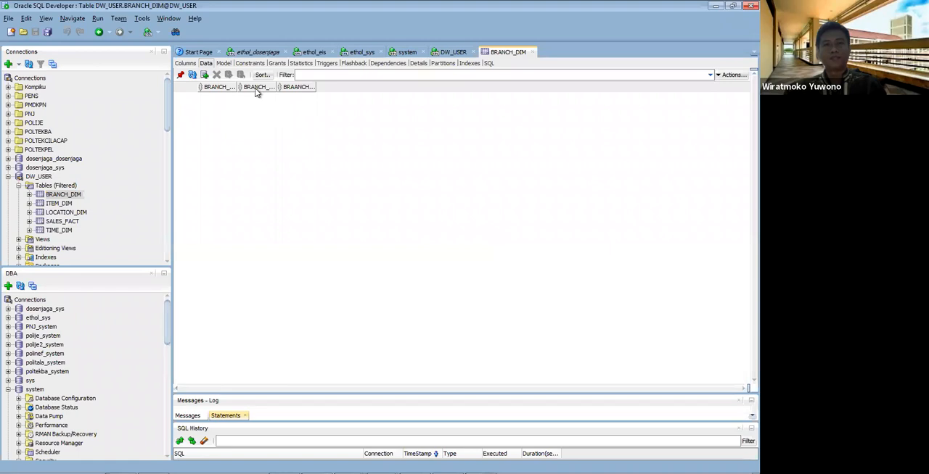
{"action": "left_click_drag", "start_coordinate": [238, 87], "coordinate": [496, 96]}
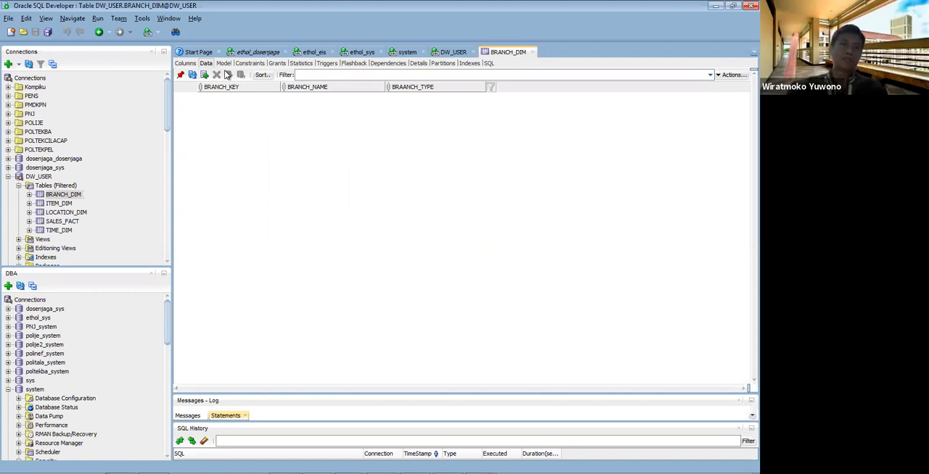
Step: Add a first row to BRANCH_DIM and enter OPO-001 as its BRANCH_KEY
{"action": "double_click", "coordinate": [221, 98]}
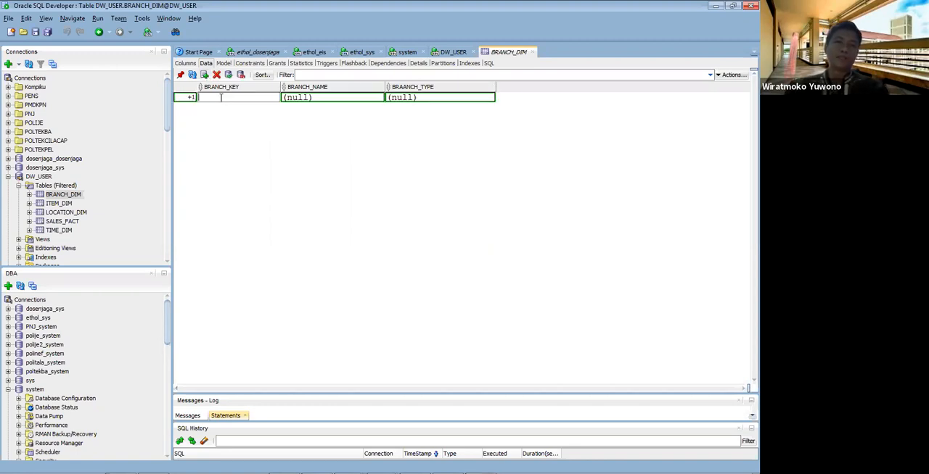
{"action": "type", "text": "1"}
{"action": "key", "text": "BackSpace"}
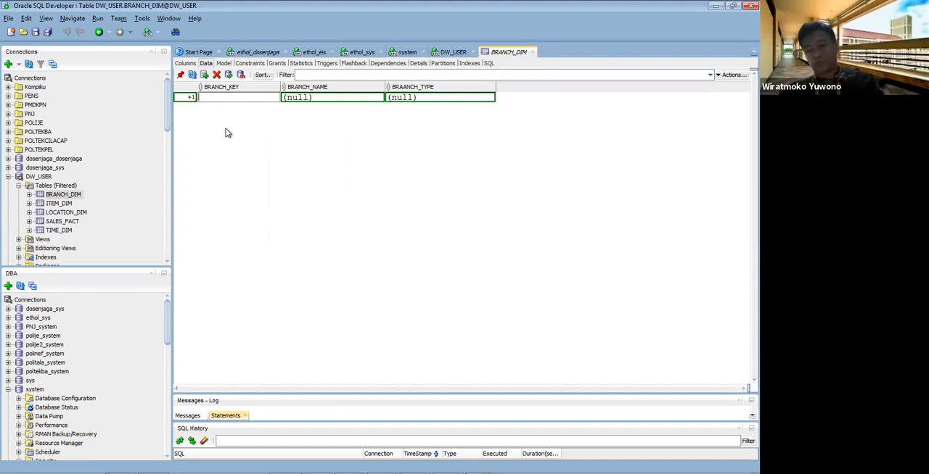
{"action": "type", "text": "OPO"}
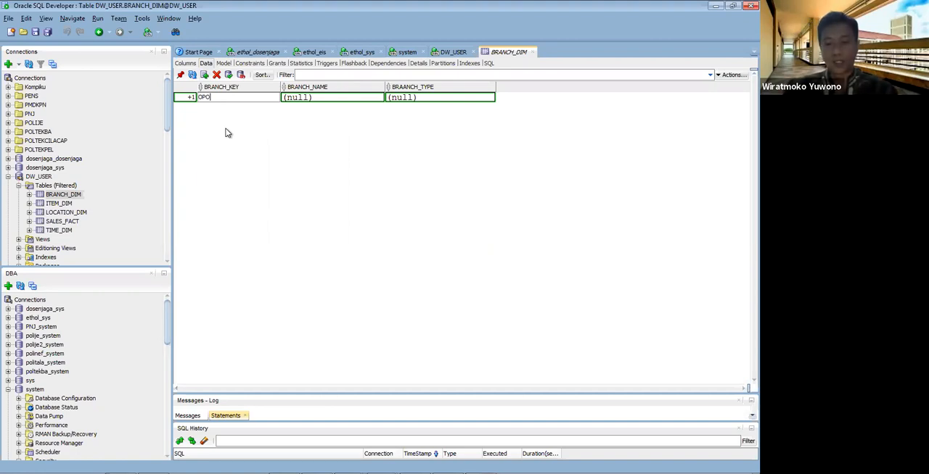
{"action": "type", "text": "-001"}
{"action": "key", "text": "Return"}
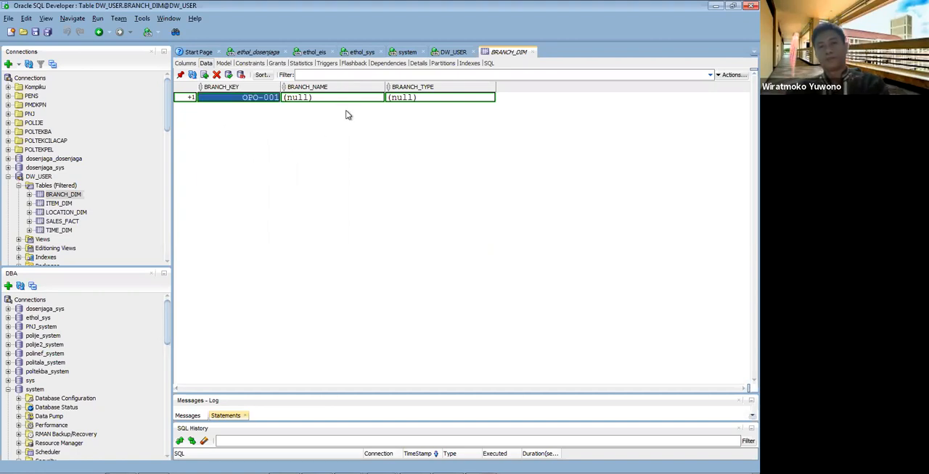
Step: Set the first BRANCH_DIM row's BRANCH_NAME to "Indomie Kuah Kari Ayam"
{"action": "double_click", "coordinate": [362, 99]}
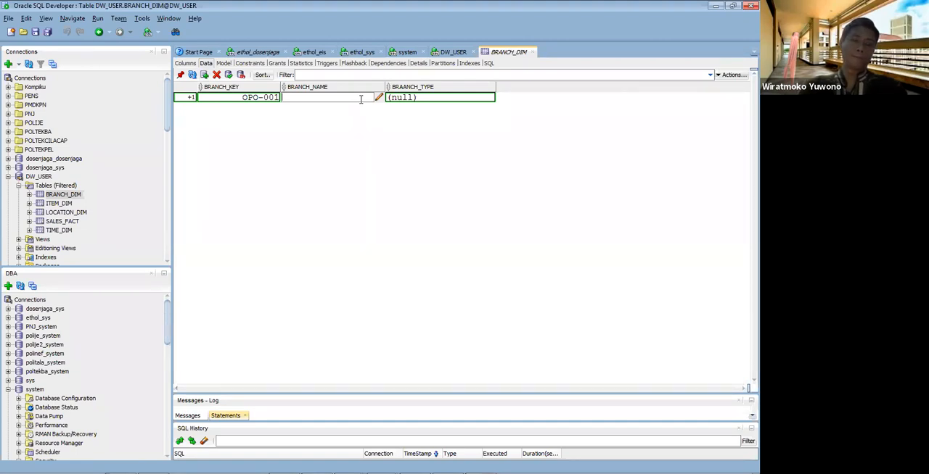
{"action": "type", "text": "Indome"}
{"action": "type", "text": "e Rebus"}
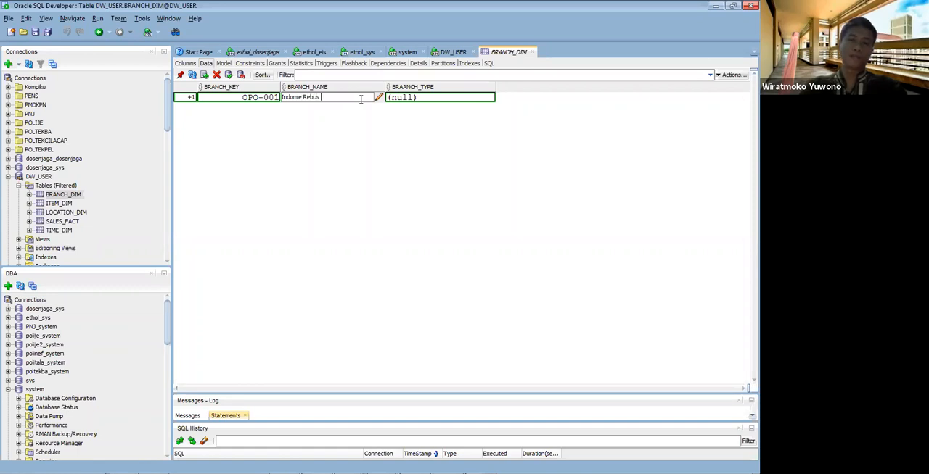
{"action": "key", "text": "BackSpace"}
{"action": "key", "text": "BackSpace"}
{"action": "key", "text": "BackSpace"}
{"action": "key", "text": "BackSpace"}
{"action": "key", "text": "BackSpace"}
{"action": "type", "text": "Kuah Kari Ayam"}
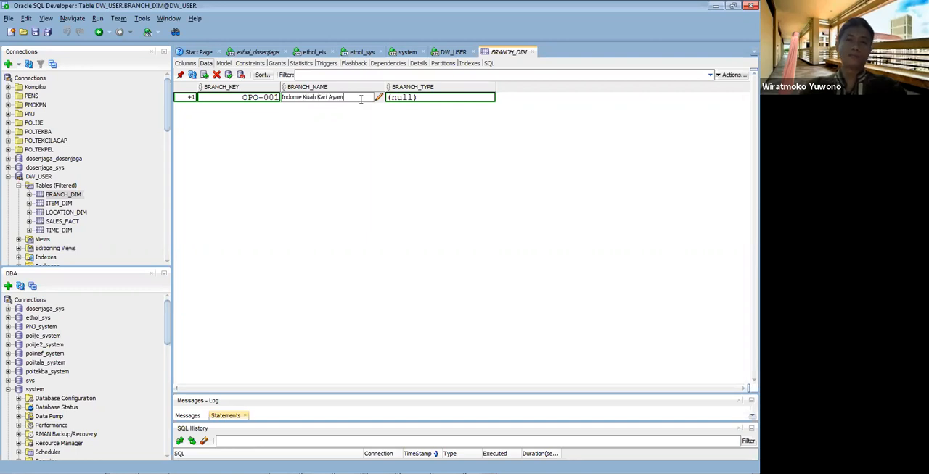
Step: Set the BRAANCH_TYPE of the first BRANCH_DIM row to "Mi Instant"
{"action": "left_click", "coordinate": [439, 98]}
{"action": "type", "text": "M"}
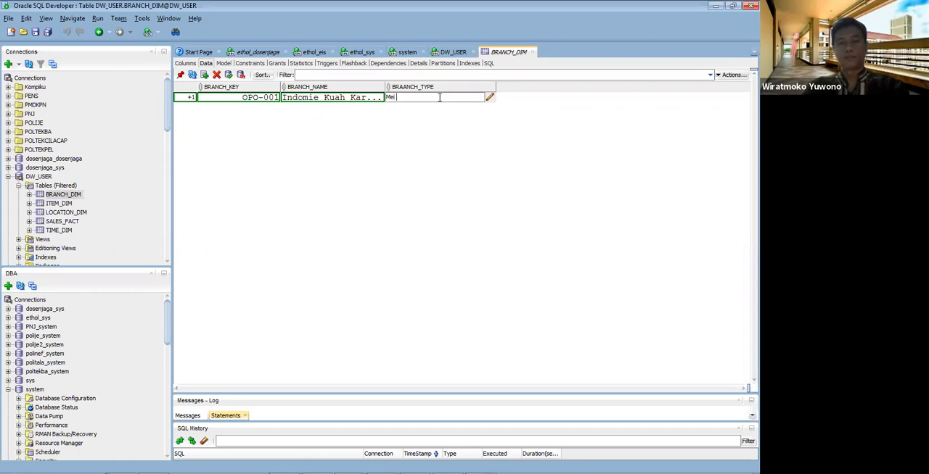
{"action": "type", "text": "i Instat"}
{"action": "type", "text": "an"}
{"action": "key", "text": "BackSpace"}
{"action": "key", "text": "BackSpace"}
{"action": "key", "text": "BackSpace"}
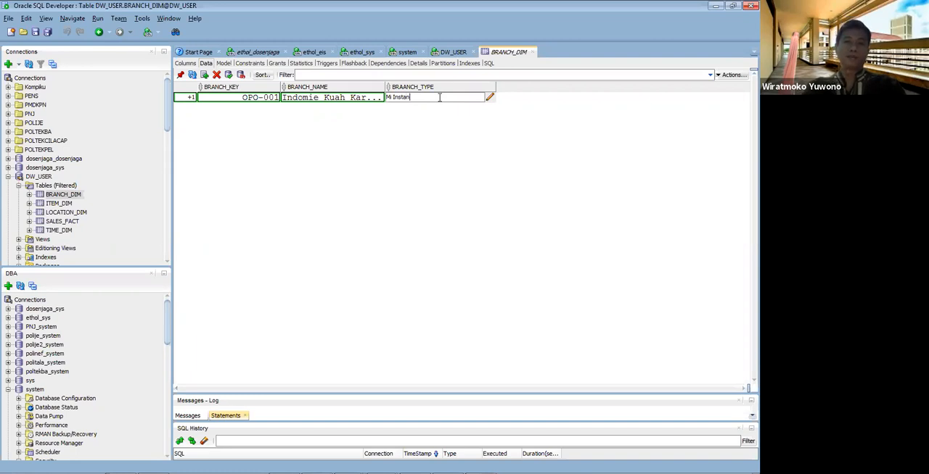
{"action": "type", "text": "nt"}
{"action": "key", "text": "Return"}
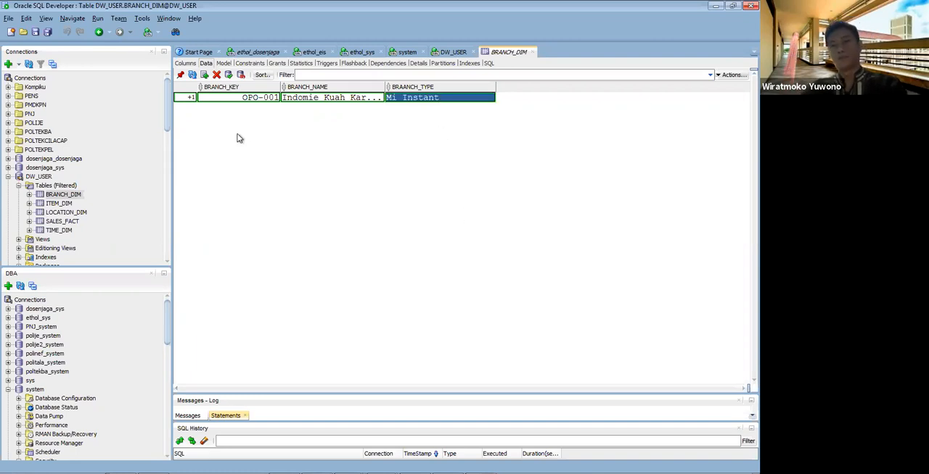
Step: Insert a second row in BRANCH_DIM with OPO-002 as its BRANCH_KEY
{"action": "left_click", "coordinate": [205, 75]}
{"action": "left_click", "coordinate": [245, 108]}
{"action": "type", "text": "OPO"}
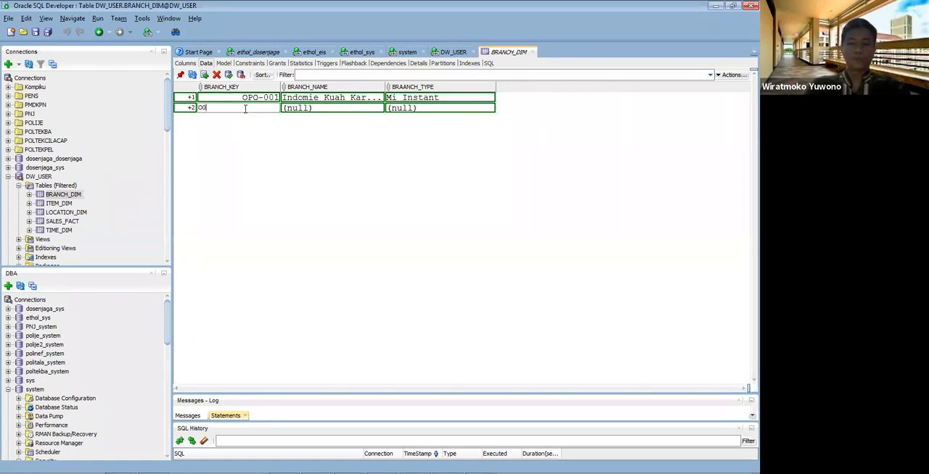
{"action": "key", "text": "BackSpace"}
{"action": "key", "text": "BackSpace"}
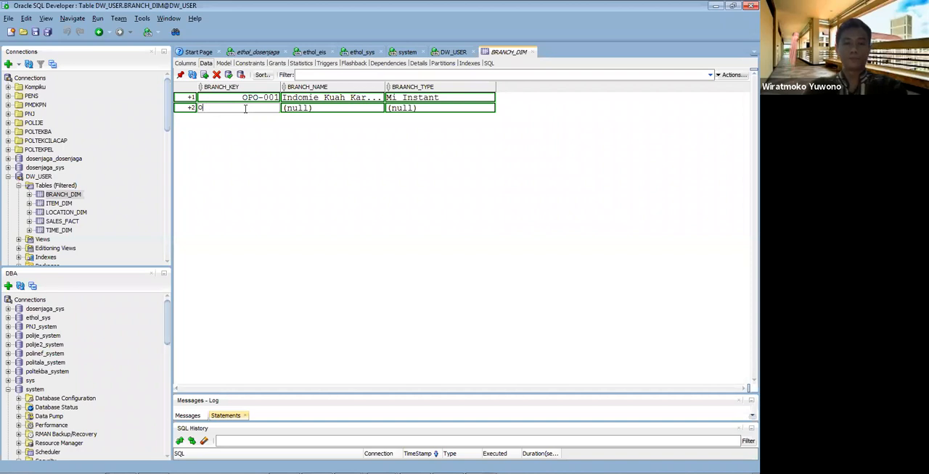
{"action": "key", "text": "BackSpace"}
{"action": "type", "text": "OP"}
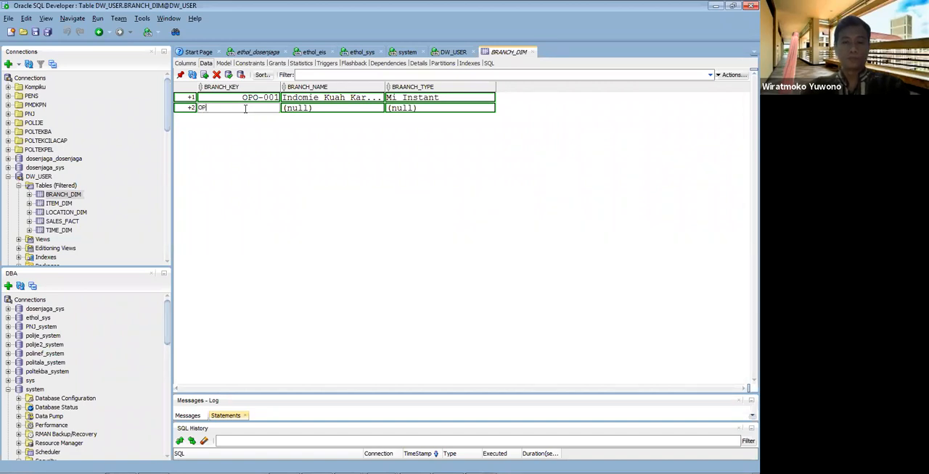
{"action": "type", "text": "O-002"}
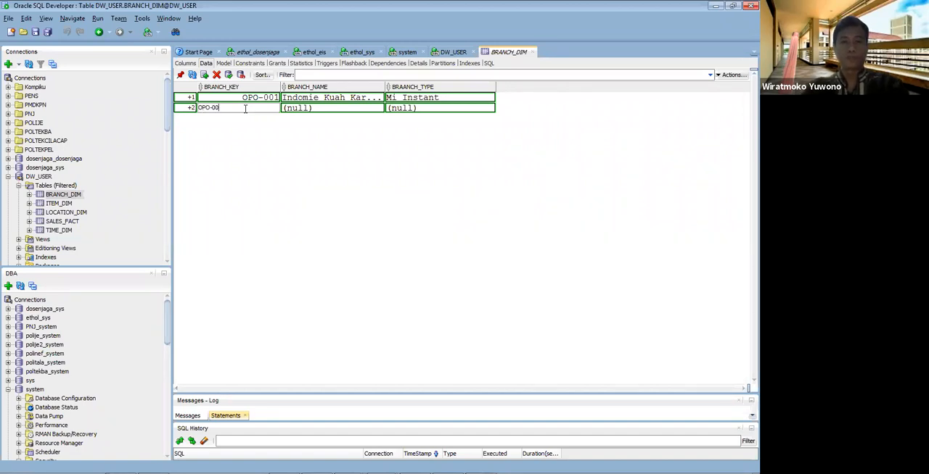
Step: Fill in the second BRANCH_DIM row with BRANCH_NAME "Dove" and BRAANCH_TYPE "Sabun Mandi"
{"action": "left_click", "coordinate": [338, 108]}
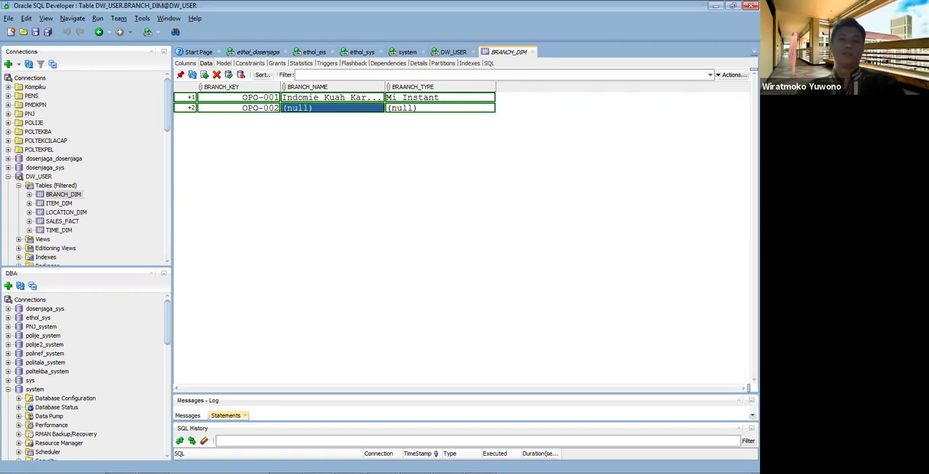
{"action": "left_click", "coordinate": [338, 108]}
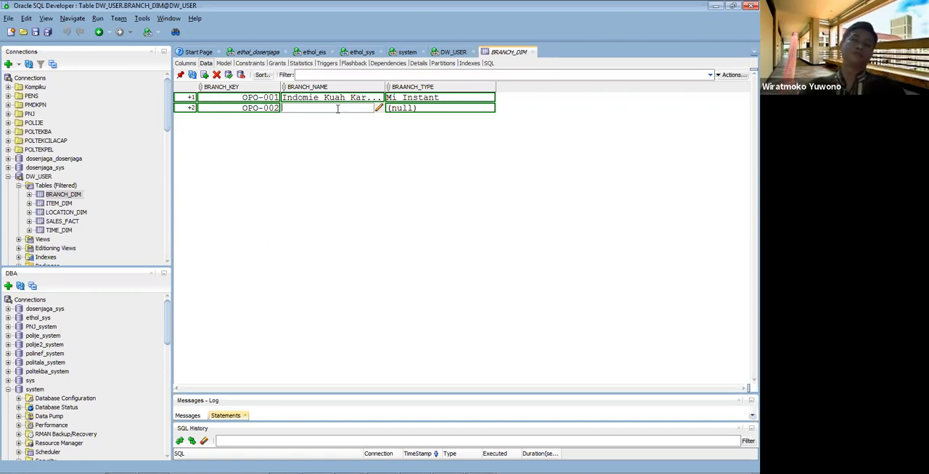
{"action": "type", "text": "Dove"}
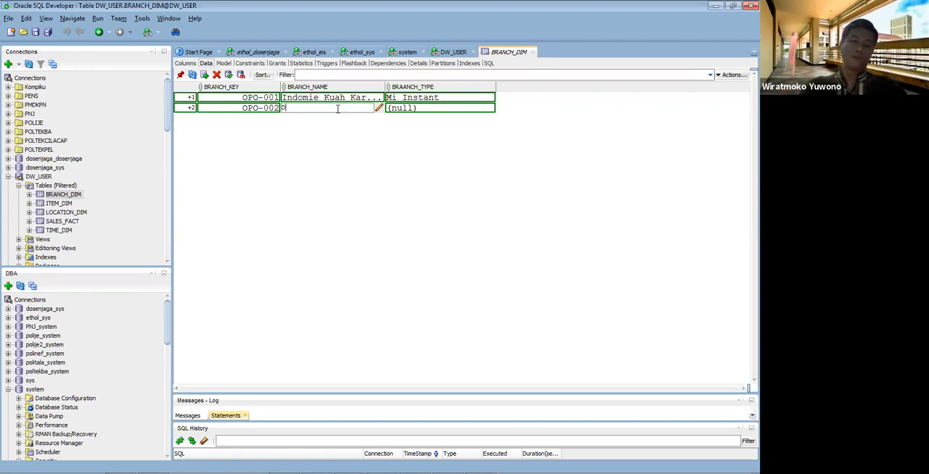
{"action": "key", "text": "Return"}
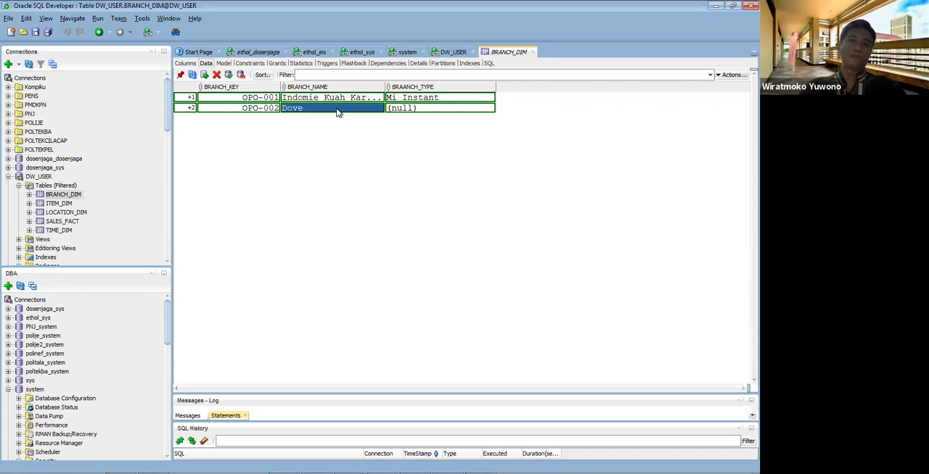
{"action": "double_click", "coordinate": [410, 109]}
{"action": "type", "text": "Sabun Mandi"}
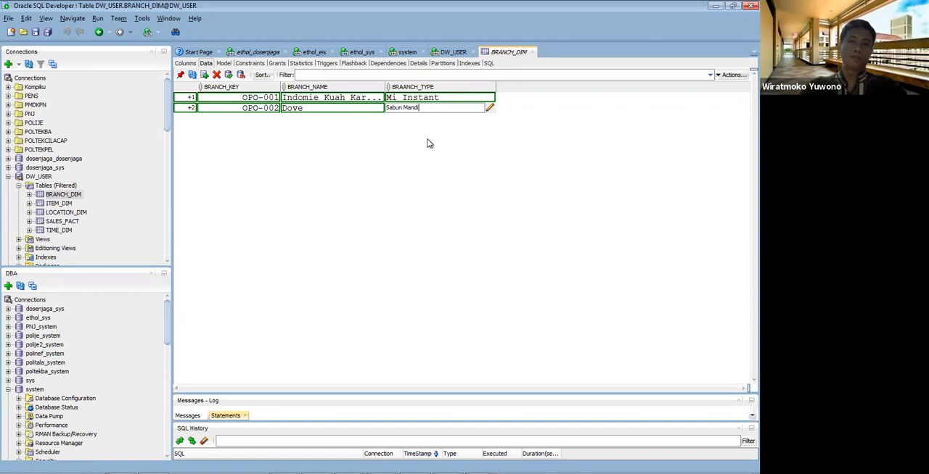
{"action": "key", "text": "Return"}
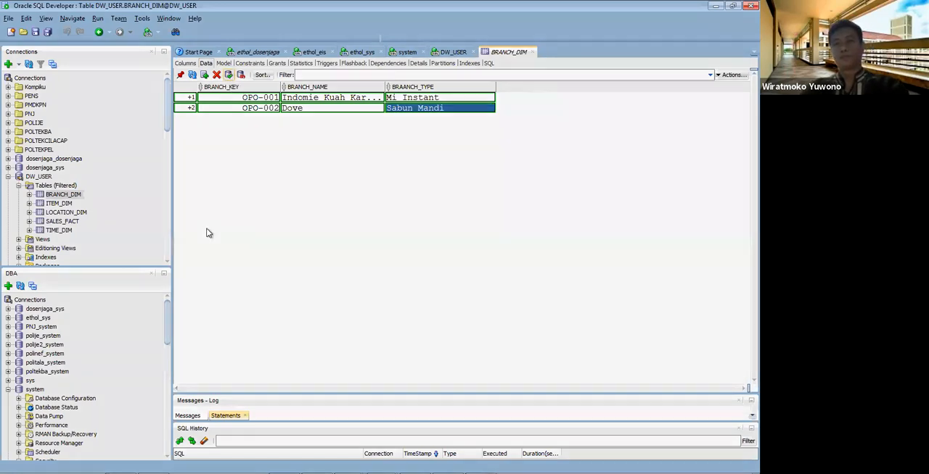
Step: Try to commit the new BRANCH_DIM rows and enlarge the message log to read its output
{"action": "left_click", "coordinate": [207, 229]}
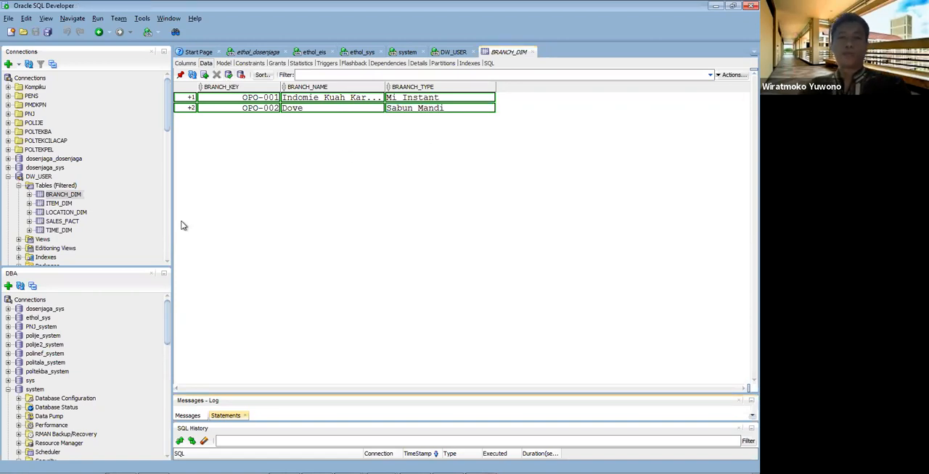
{"action": "left_click", "coordinate": [322, 399]}
{"action": "left_click_drag", "start_coordinate": [322, 397], "coordinate": [323, 287]}
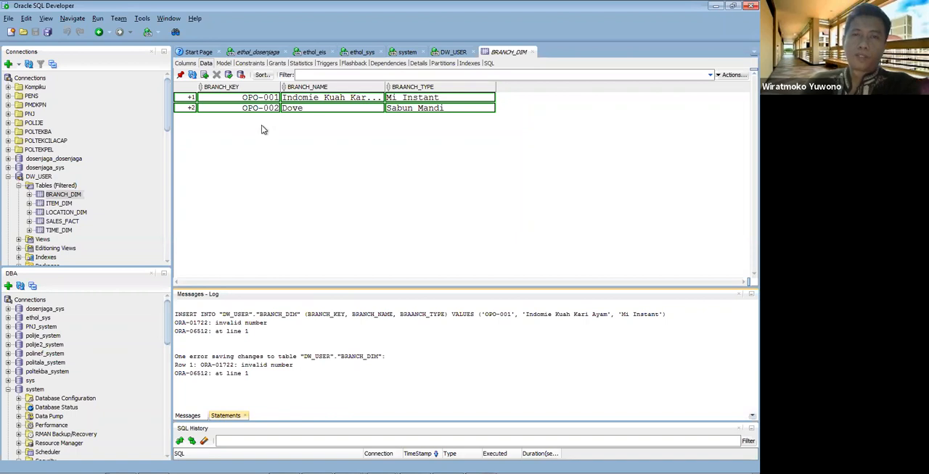
Step: Check the column data types and sizes in BRANCH_DIM's table definition, leaving it without changes
{"action": "right_click", "coordinate": [71, 198]}
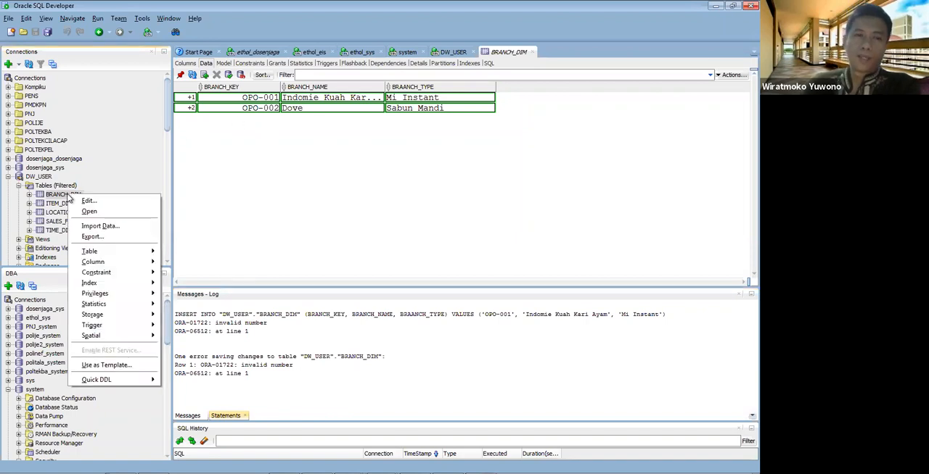
{"action": "left_click", "coordinate": [82, 202]}
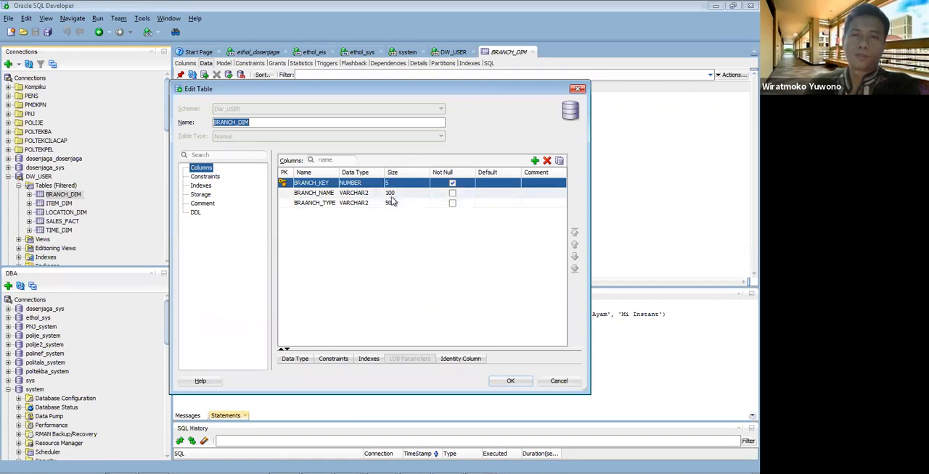
{"action": "left_click_drag", "start_coordinate": [412, 95], "coordinate": [398, 141]}
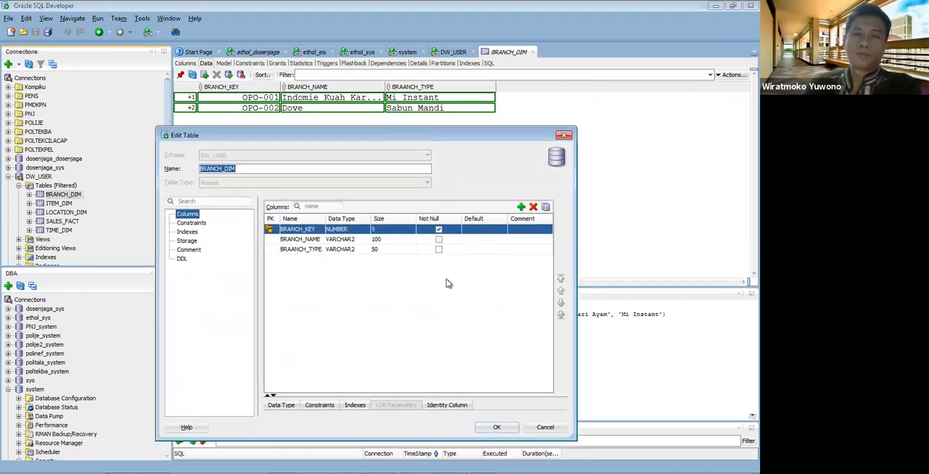
{"action": "left_click", "coordinate": [544, 428]}
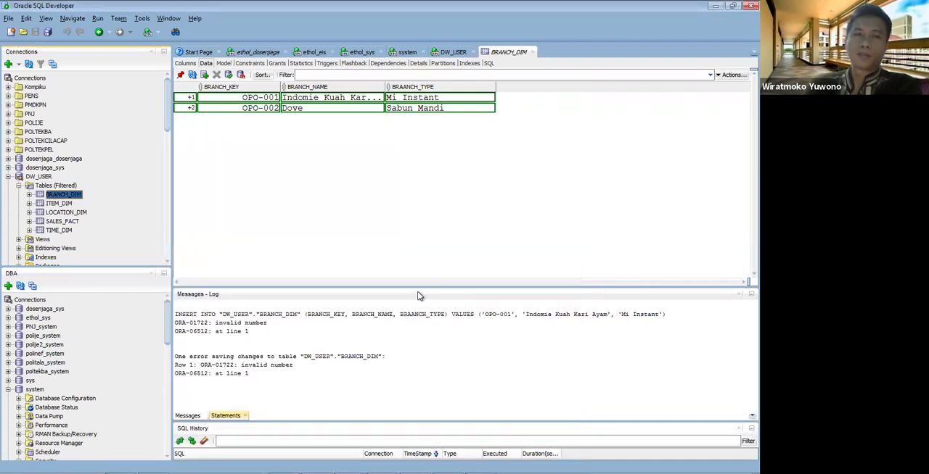
Step: Replace the BRANCH_KEY values of the two BRANCH_DIM rows with 1 and 2, and commit the changes
{"action": "left_click", "coordinate": [260, 99]}
{"action": "key", "text": "ctrl+a"}
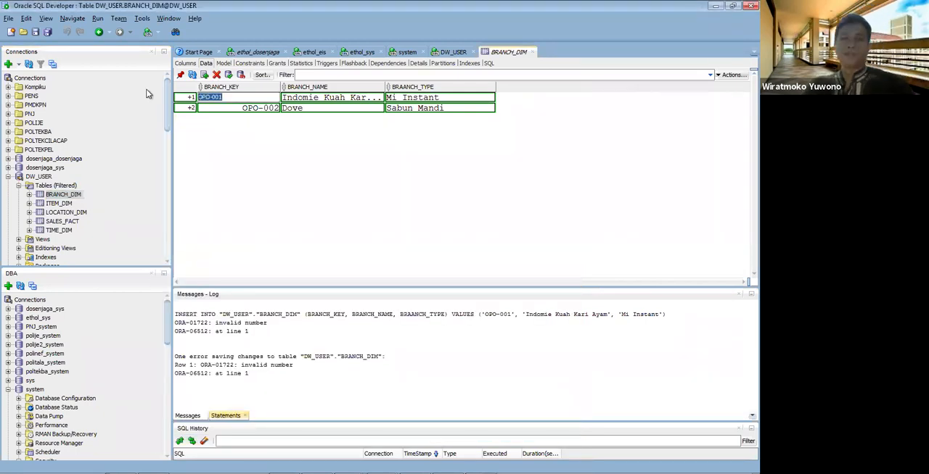
{"action": "type", "text": "1"}
{"action": "left_click", "coordinate": [219, 109]}
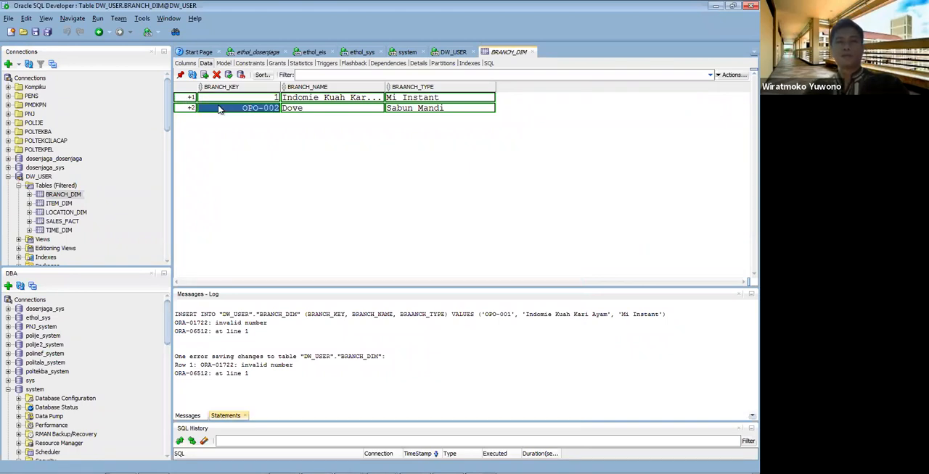
{"action": "double_click", "coordinate": [227, 109]}
{"action": "left_click_drag", "start_coordinate": [237, 109], "coordinate": [154, 109]}
{"action": "type", "text": "2"}
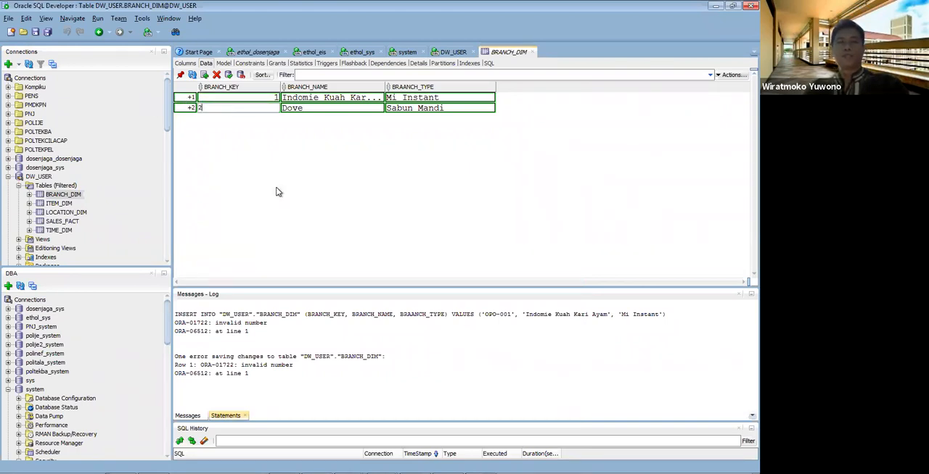
{"action": "key", "text": "Return"}
{"action": "left_click", "coordinate": [228, 76]}
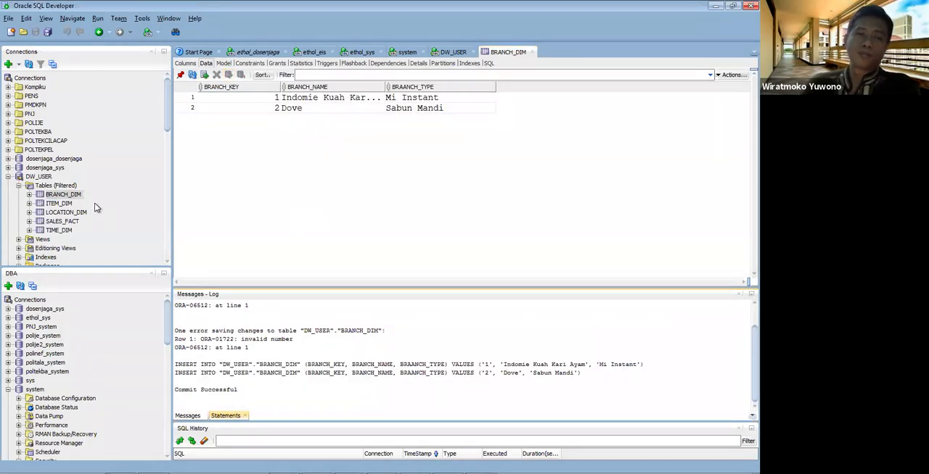
Step: Display the data of ITEM_DIM and insert two rows with ITEM_KEY values 1 and 2
{"action": "left_click", "coordinate": [71, 203]}
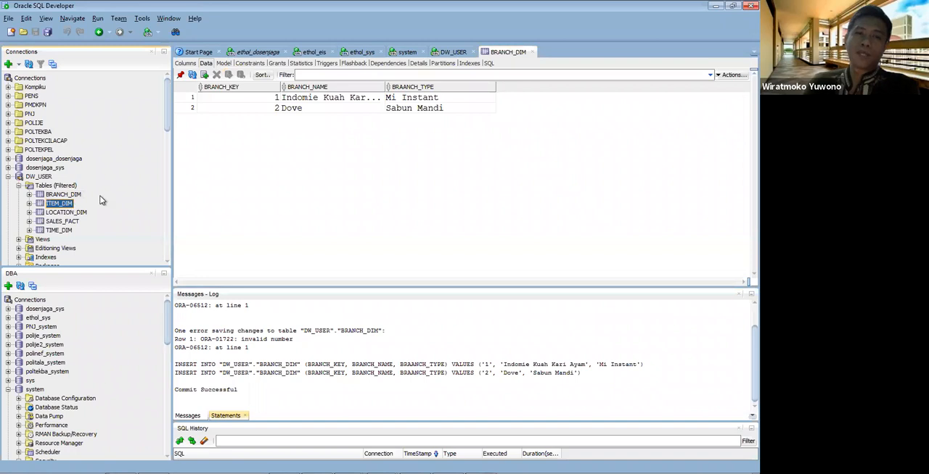
{"action": "left_click", "coordinate": [205, 75]}
{"action": "double_click", "coordinate": [215, 98]}
{"action": "type", "text": "1"}
{"action": "key", "text": "Return"}
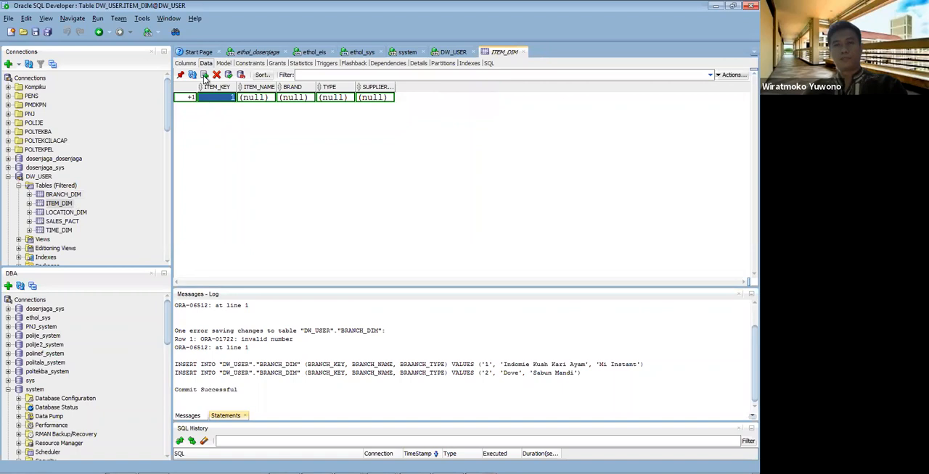
{"action": "left_click", "coordinate": [205, 75]}
{"action": "double_click", "coordinate": [204, 108]}
{"action": "type", "text": "2"}
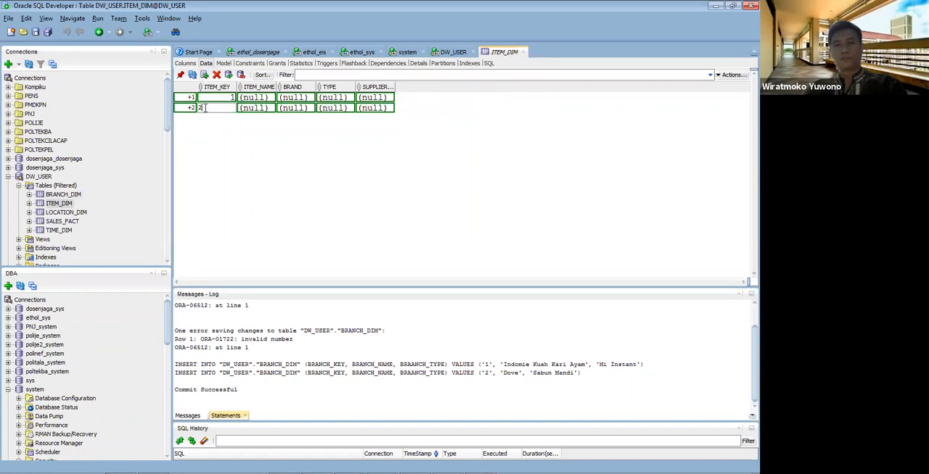
{"action": "key", "text": "Return"}
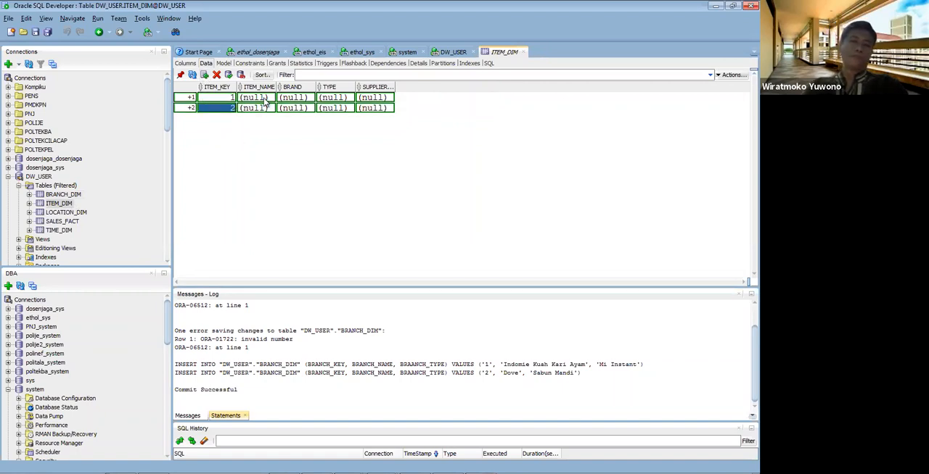
Step: Set the ITEM_NAME of the ITEM_DIM row with key 1 to Indomie Kari Ayam and commit the new rows
{"action": "double_click", "coordinate": [265, 98]}
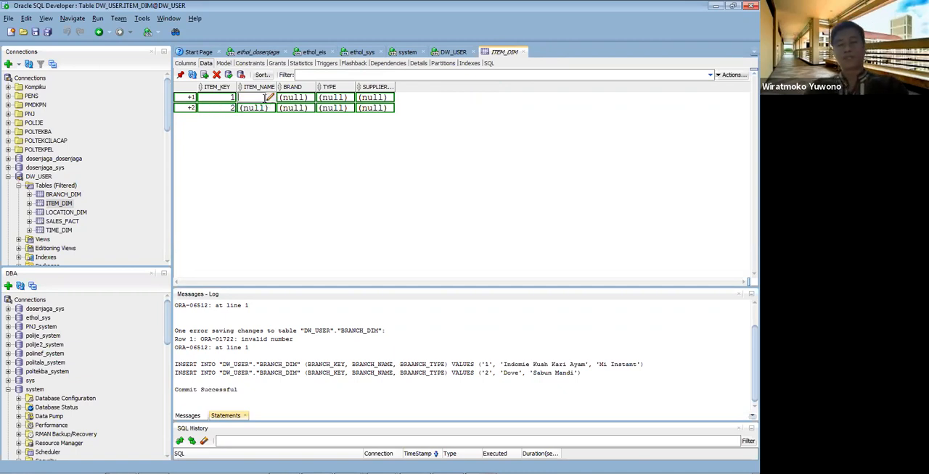
{"action": "type", "text": "Indomie"}
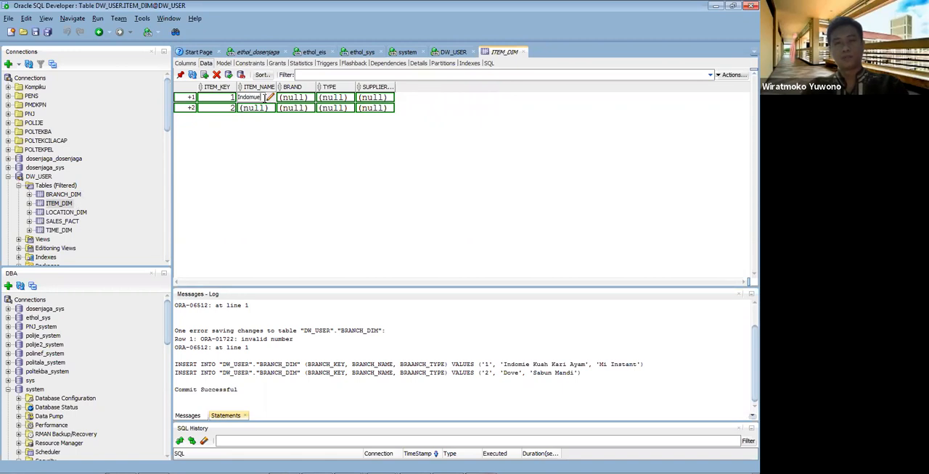
{"action": "type", "text": " Kari Ay"}
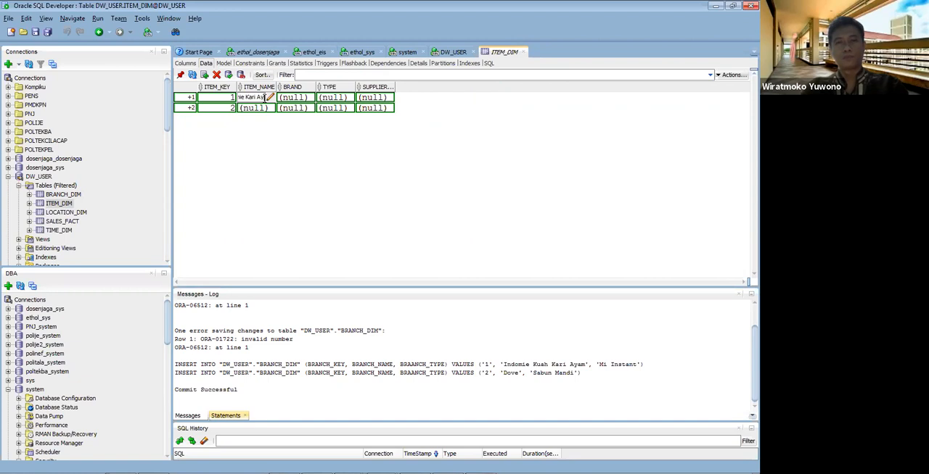
{"action": "key", "text": "Return"}
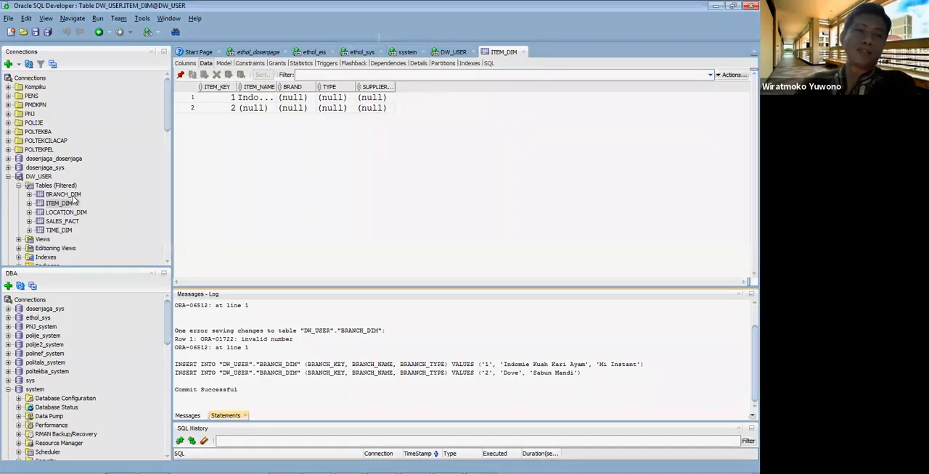
Step: Display BRANCH_DIM's data and inspect the full BRANCH_NAME value of its first row, leaving it without changes
{"action": "left_click", "coordinate": [63, 195]}
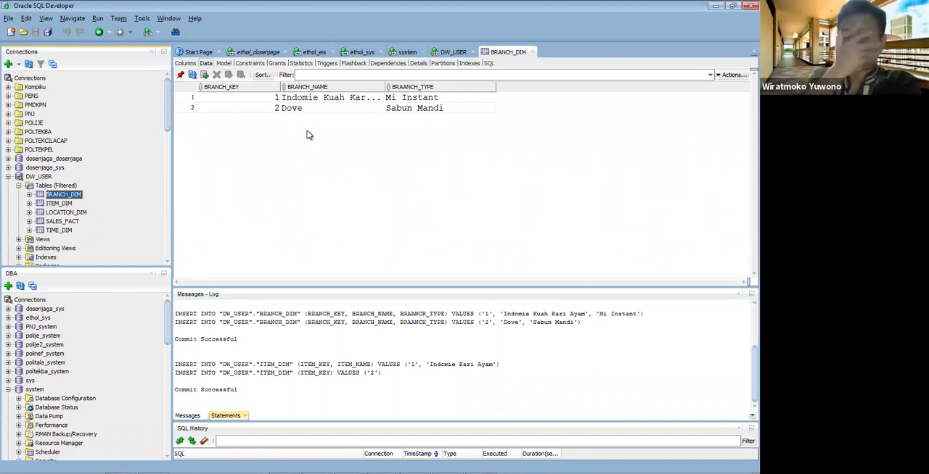
{"action": "double_click", "coordinate": [358, 96]}
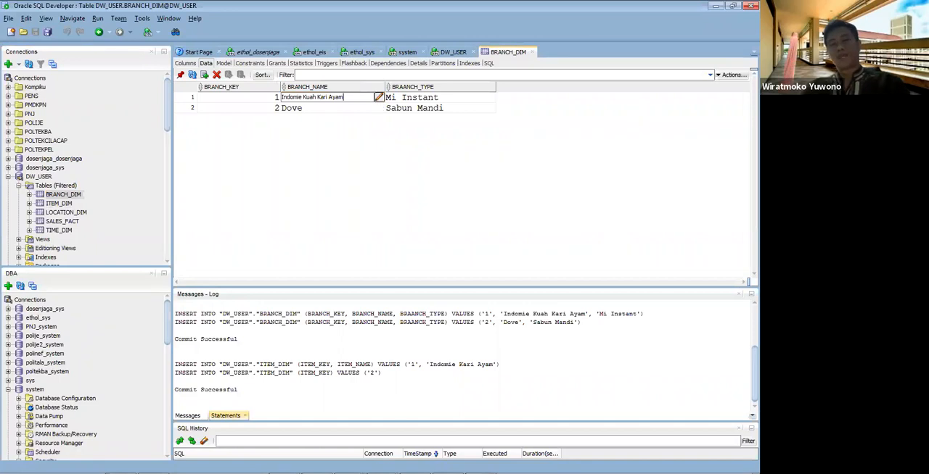
{"action": "left_click", "coordinate": [378, 98]}
{"action": "left_click_drag", "start_coordinate": [370, 208], "coordinate": [280, 203]}
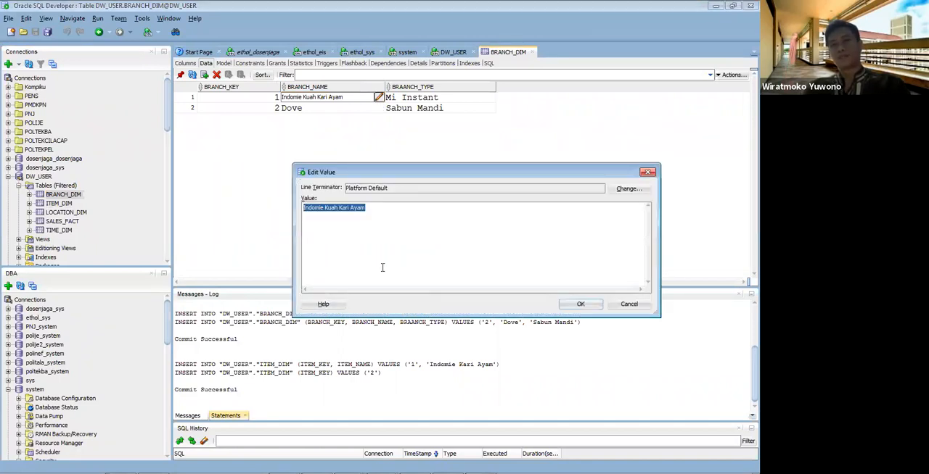
{"action": "left_click", "coordinate": [638, 305]}
Step: Delete both rows from BRANCH_DIM and commit the deletion
{"action": "left_click_drag", "start_coordinate": [218, 100], "coordinate": [216, 108]}
{"action": "left_click", "coordinate": [216, 74]}
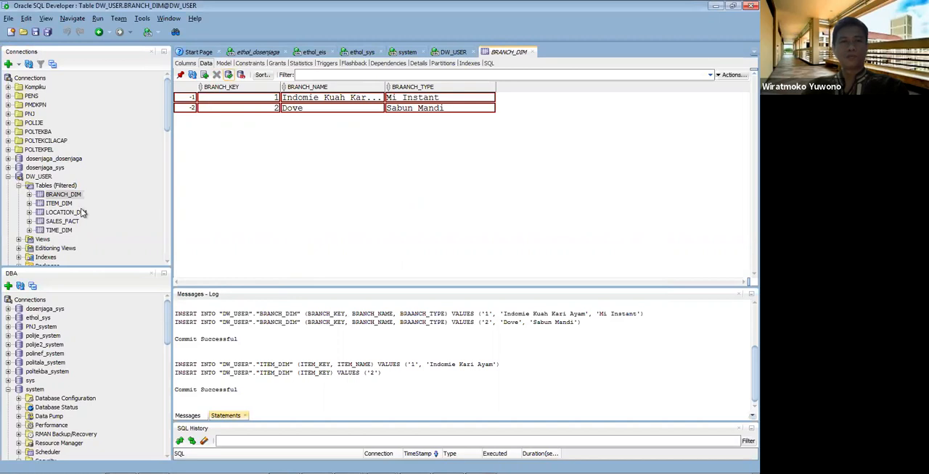
{"action": "key", "text": "F11"}
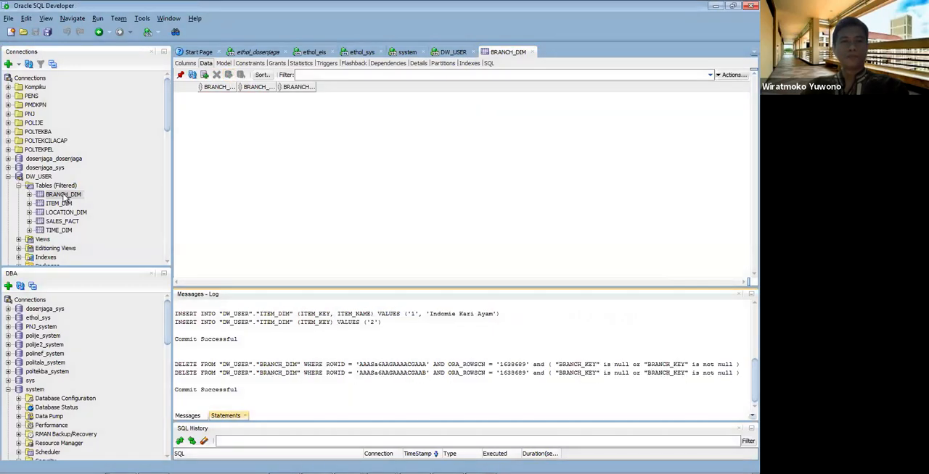
Step: Correct the misspelled column name BRAANCH_TYPE to BRANCH_TYPE in BRANCH_DIM's table definition
{"action": "right_click", "coordinate": [64, 195]}
{"action": "left_click", "coordinate": [78, 203]}
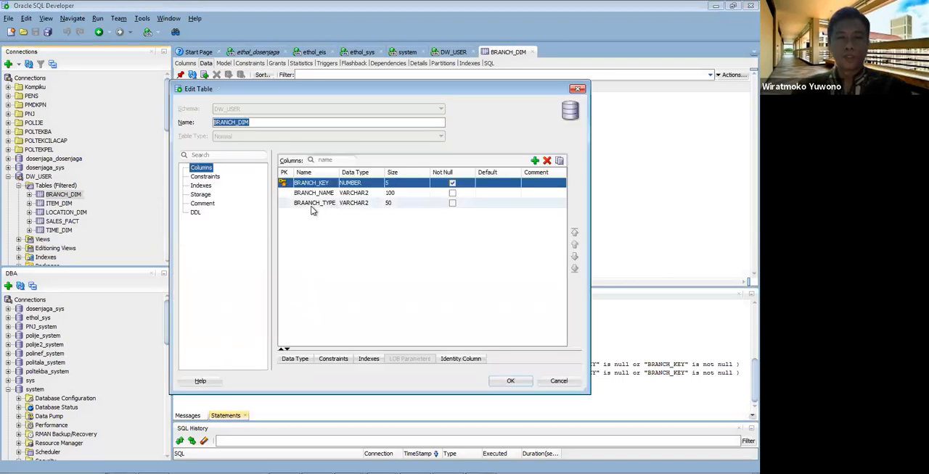
{"action": "left_click", "coordinate": [311, 206]}
{"action": "key", "text": "BackSpace"}
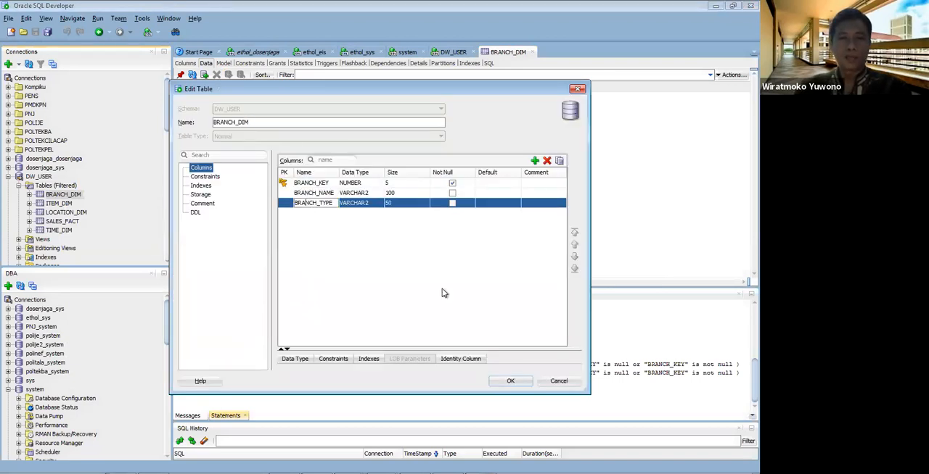
{"action": "left_click", "coordinate": [523, 380]}
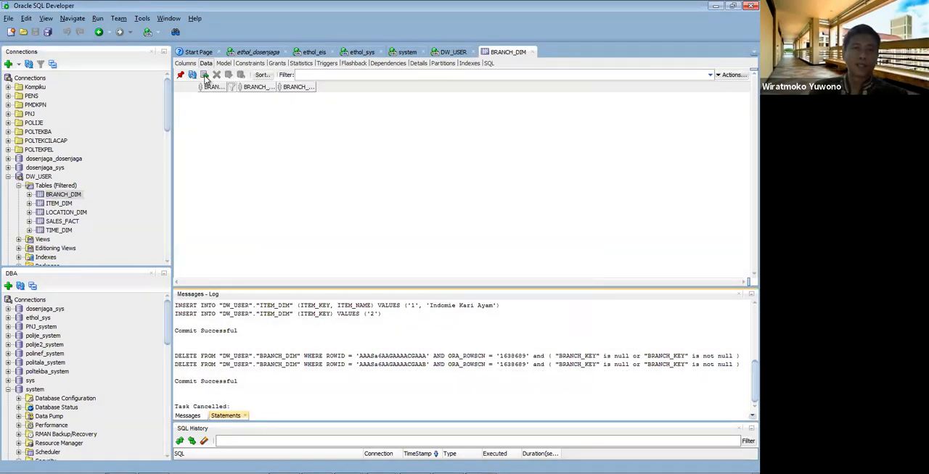
Step: Insert a BRANCH_DIM row with BRANCH_KEY 1 and BRANCH_NAME Toko Maju Jaya, widening the BRANCH_NAME column
{"action": "left_click", "coordinate": [204, 75]}
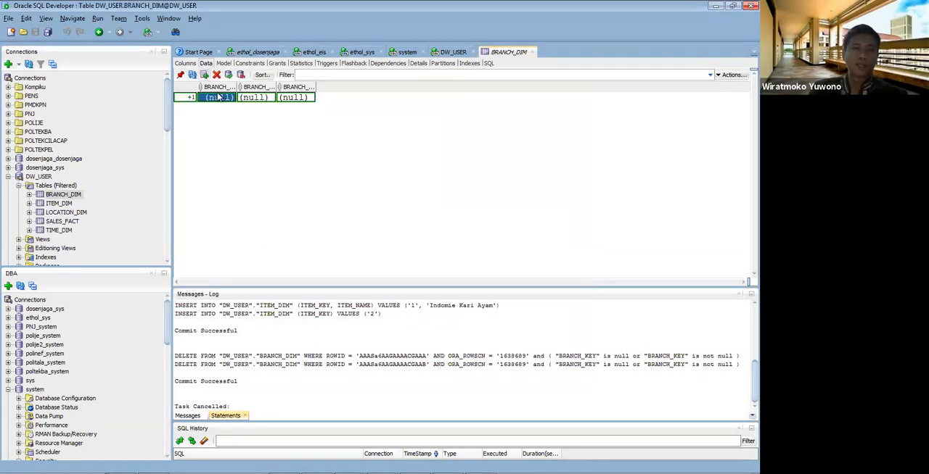
{"action": "left_click", "coordinate": [221, 98]}
{"action": "type", "text": "1"}
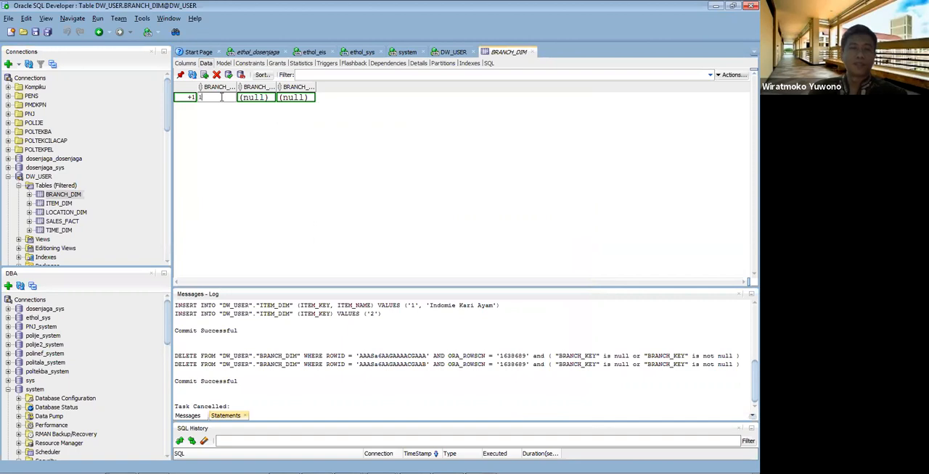
{"action": "left_click", "coordinate": [250, 102]}
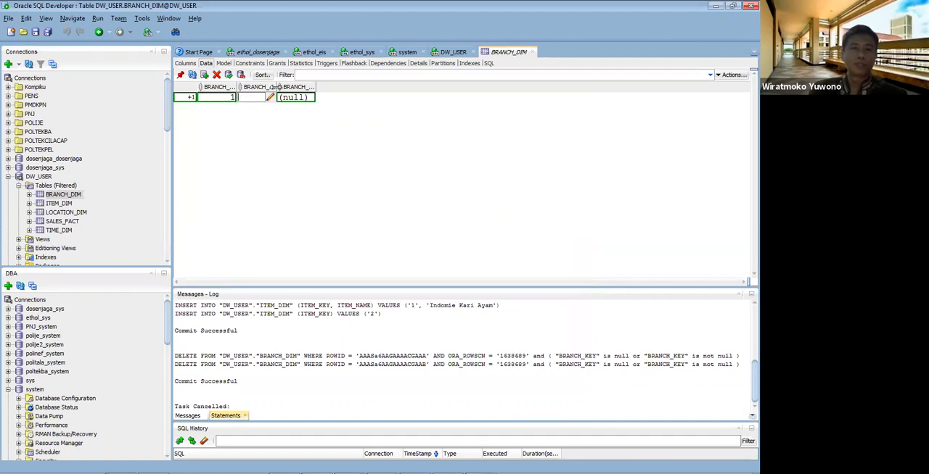
{"action": "left_click_drag", "start_coordinate": [277, 87], "coordinate": [339, 87]}
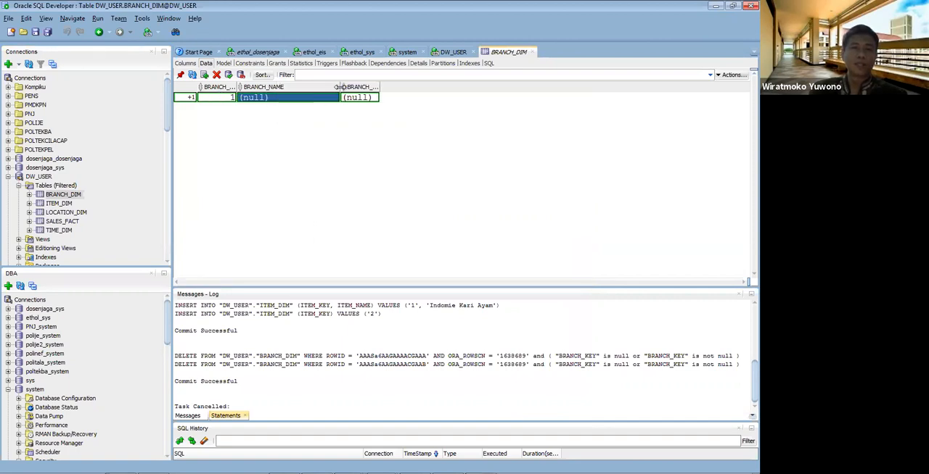
{"action": "left_click", "coordinate": [301, 99]}
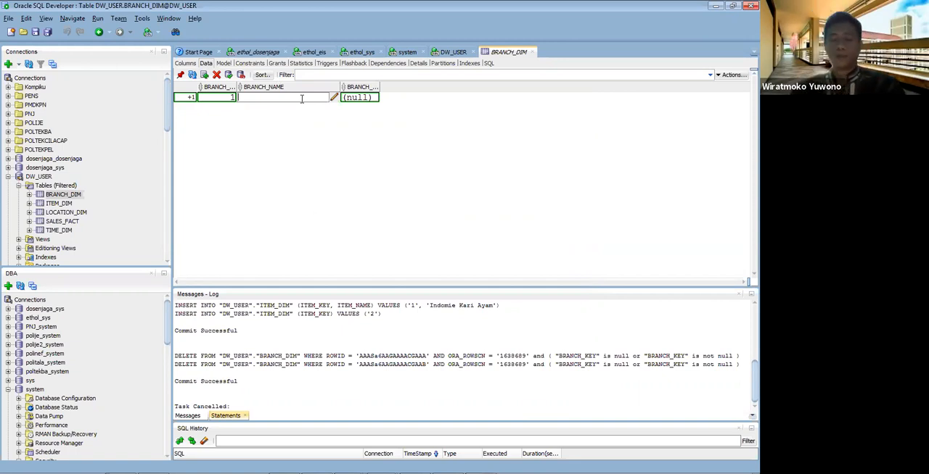
{"action": "type", "text": "Toko Maju Jaya"}
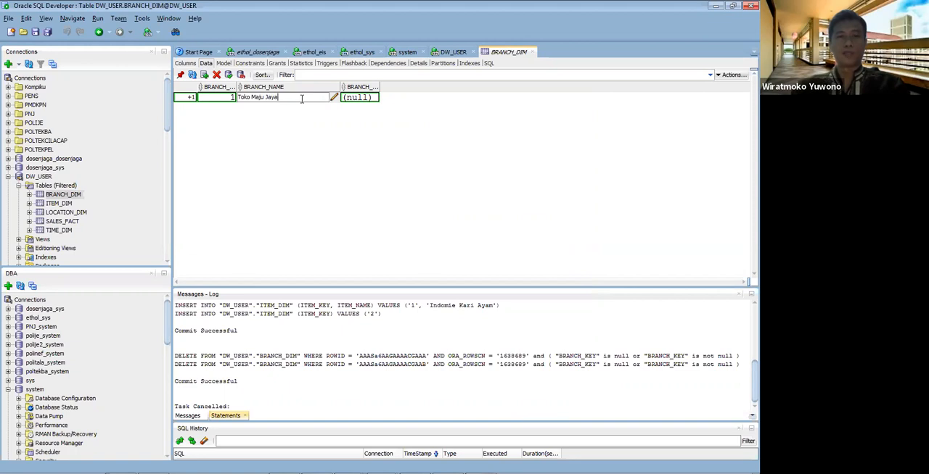
{"action": "key", "text": "Return"}
Step: Widen the BRANCH_TYPE column and set the first row's BRANCH_TYPE to Toko Retail Sembako
{"action": "left_click_drag", "start_coordinate": [379, 86], "coordinate": [433, 87]}
{"action": "left_click", "coordinate": [410, 97]}
{"action": "type", "text": "Toko Retail Sem"}
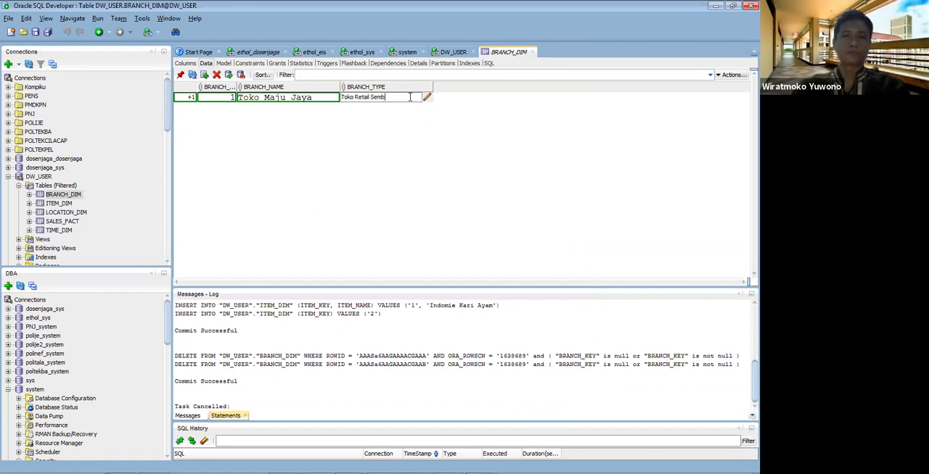
{"action": "type", "text": "b"}
{"action": "key", "text": "Return"}
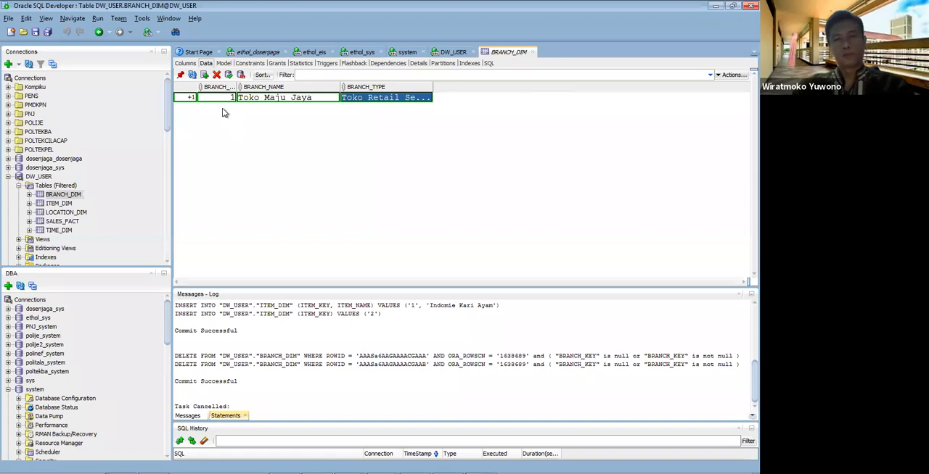
Step: Insert a second BRANCH_DIM row with BRANCH_KEY 2 and BRANCH_NAME Toko Makmur Jaya
{"action": "left_click", "coordinate": [205, 75]}
{"action": "type", "text": "2"}
{"action": "left_click", "coordinate": [254, 111]}
{"action": "left_click", "coordinate": [254, 111]}
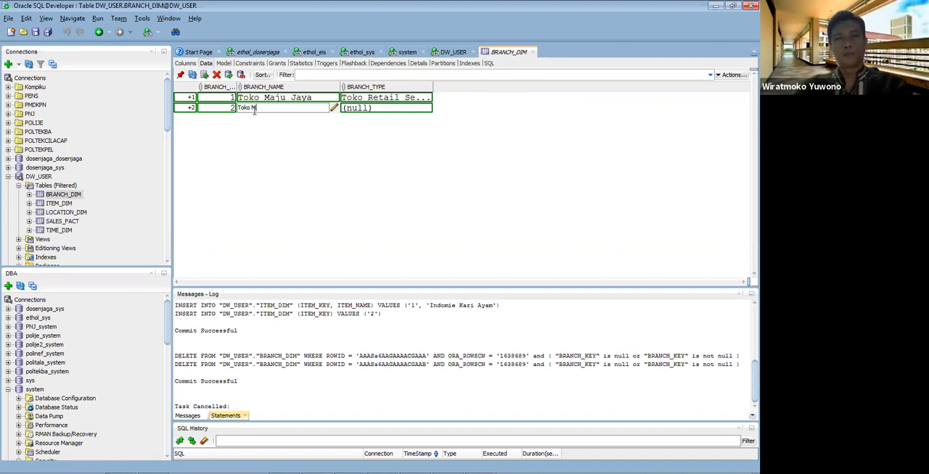
{"action": "type", "text": "Toko Makmur J"}
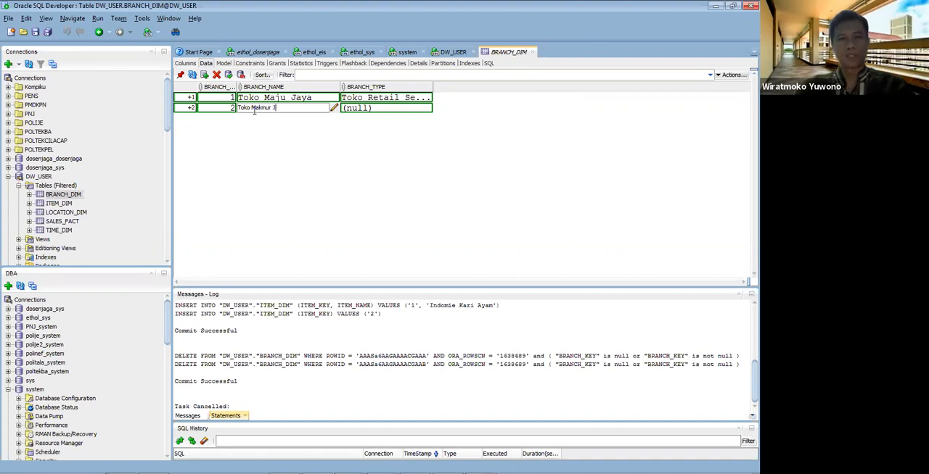
{"action": "type", "text": "aya"}
{"action": "key", "text": "Return"}
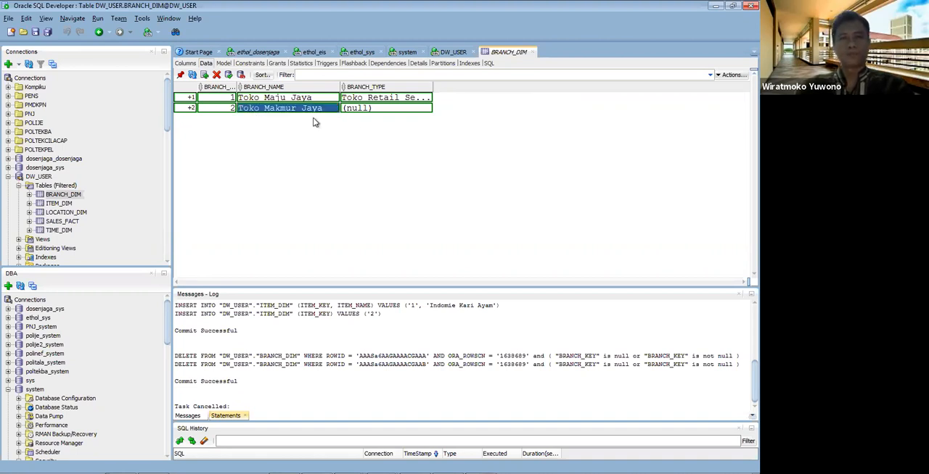
Step: Set the second row's BRANCH_TYPE to Toko Retail Sembako and commit the BRANCH_DIM rows
{"action": "double_click", "coordinate": [381, 108]}
{"action": "type", "text": "Toko Retail Sembako"}
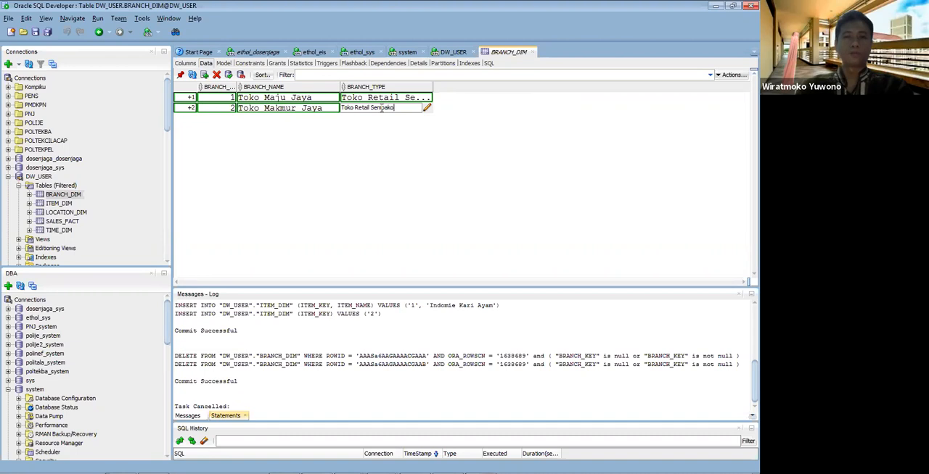
{"action": "key", "text": "Return"}
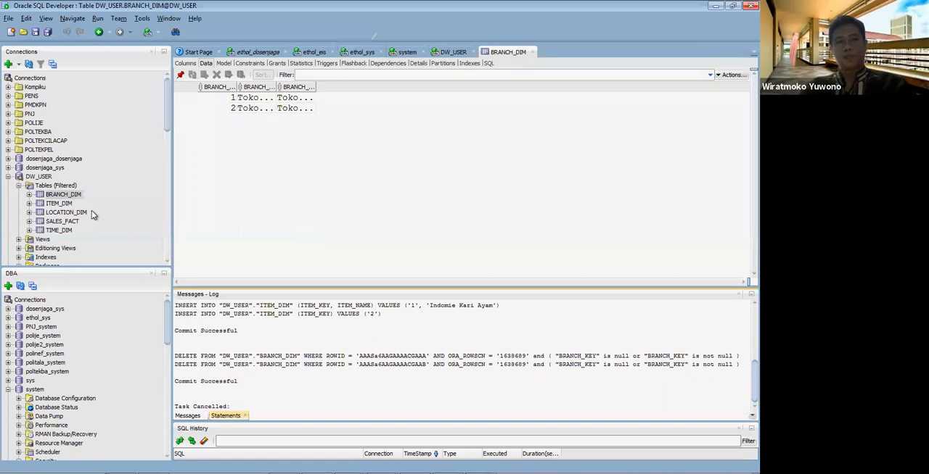
Step: In ITEM_DIM's data, set the BRAND of the Indomie Kari Ayam row to Indomie and its TYPE to Mie Instant
{"action": "left_click", "coordinate": [61, 205]}
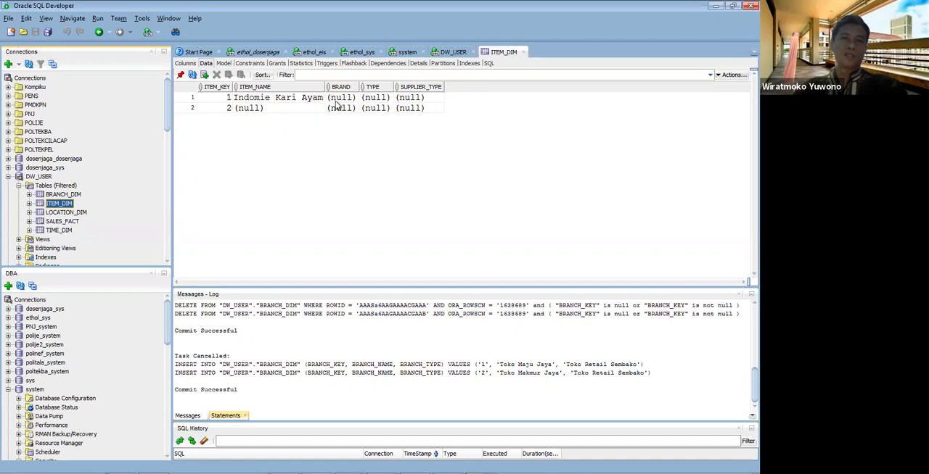
{"action": "left_click_drag", "start_coordinate": [359, 87], "coordinate": [424, 89]}
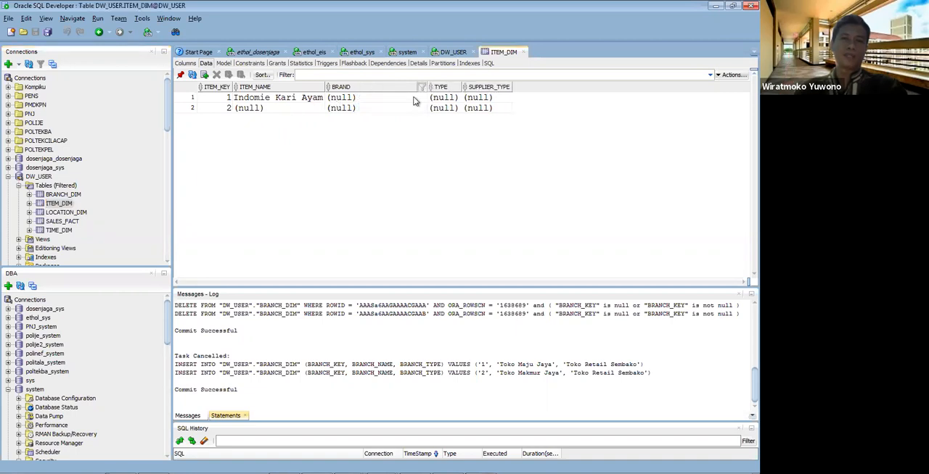
{"action": "double_click", "coordinate": [371, 97]}
{"action": "type", "text": "Indome"}
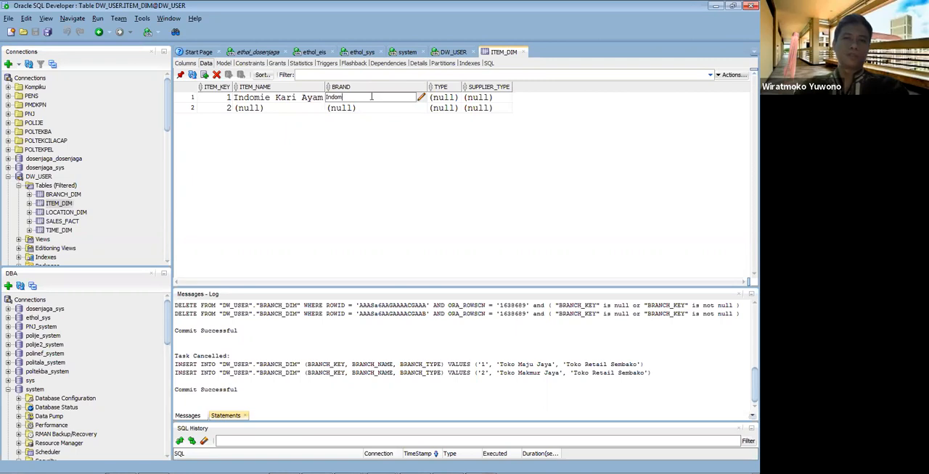
{"action": "type", "text": "e"}
{"action": "key", "text": "Return"}
{"action": "double_click", "coordinate": [440, 97]}
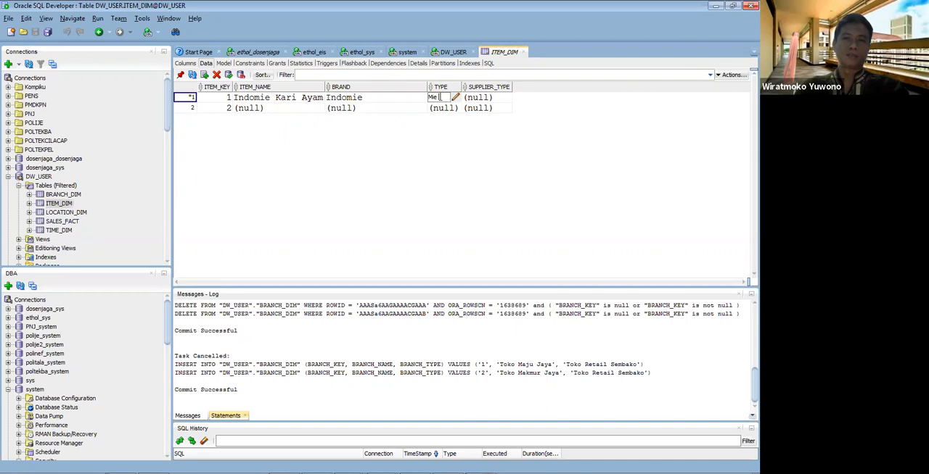
{"action": "type", "text": "Mie Instan"}
{"action": "key", "text": "Return"}
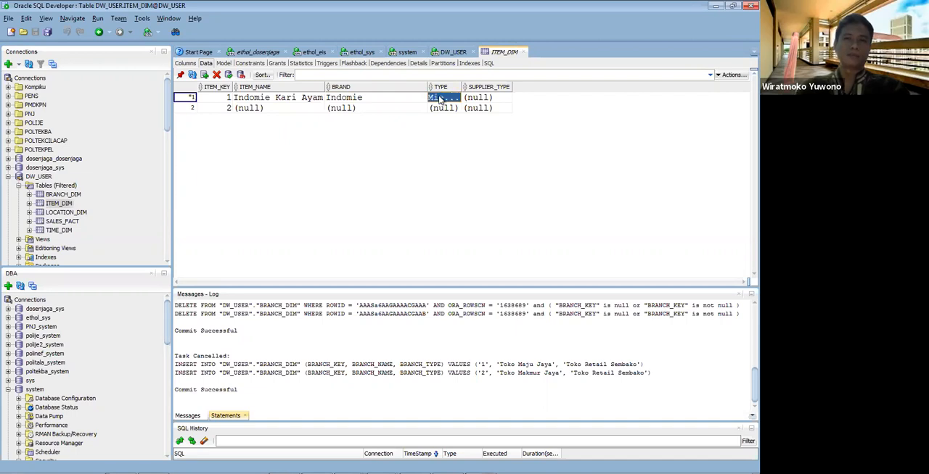
Step: Widen the TYPE column and set the SUPPLIER_TYPE of the Indomie Kari Ayam row to Grosir
{"action": "left_click_drag", "start_coordinate": [462, 87], "coordinate": [508, 87]}
{"action": "left_click", "coordinate": [542, 97]}
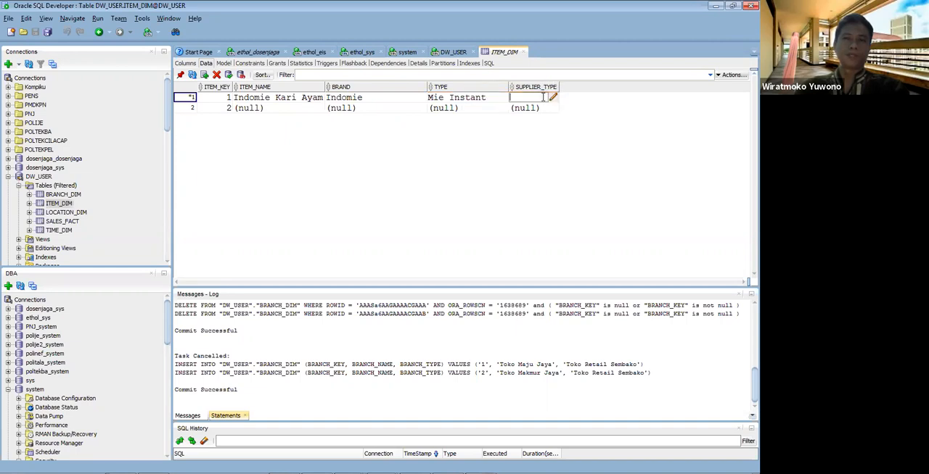
{"action": "type", "text": "Grosi"}
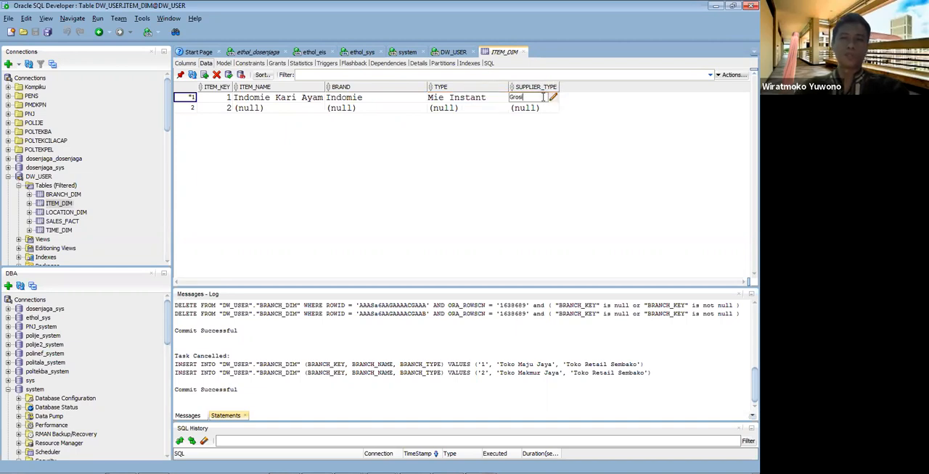
{"action": "type", "text": "r"}
{"action": "key", "text": "Return"}
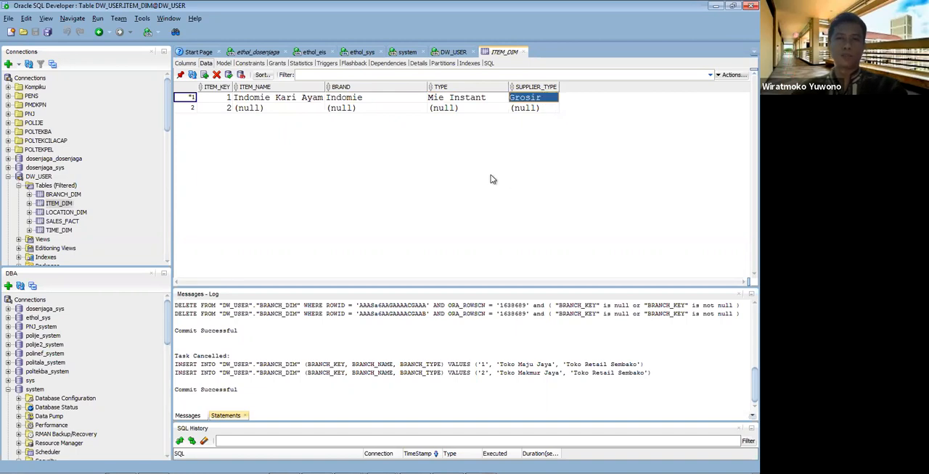
Step: Set the ITEM_NAME of the ITEM_DIM row with key 2 to Dove
{"action": "left_click", "coordinate": [263, 107]}
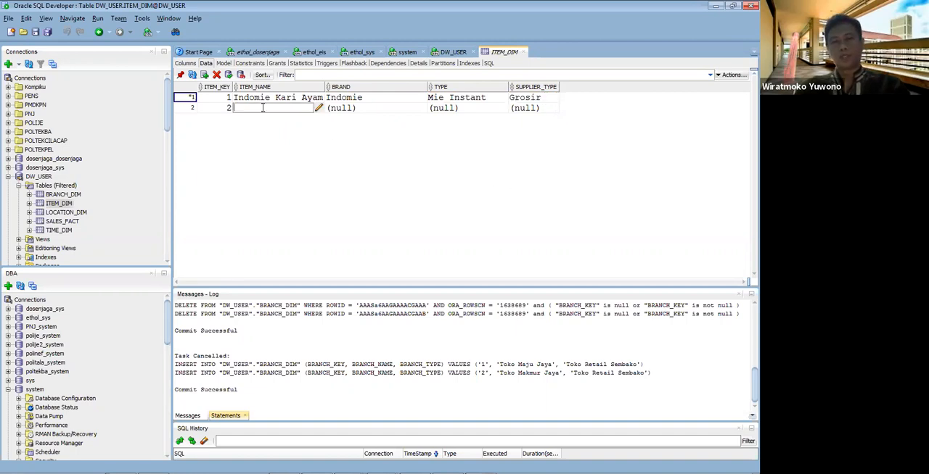
{"action": "type", "text": "Dove"}
{"action": "key", "text": "Return"}
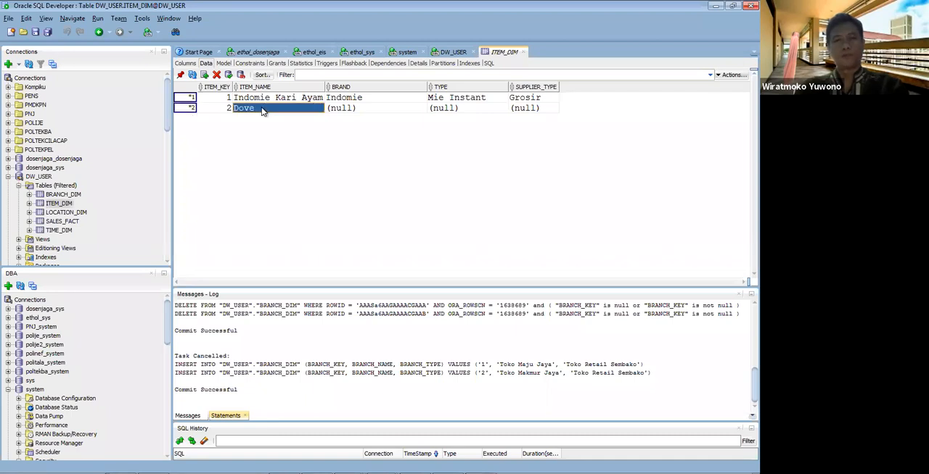
Step: Set the BRAND of the Dove row in ITEM_DIM to Dove and its TYPE to Sabun Mandi
{"action": "left_click", "coordinate": [361, 109]}
{"action": "type", "text": "Dov"}
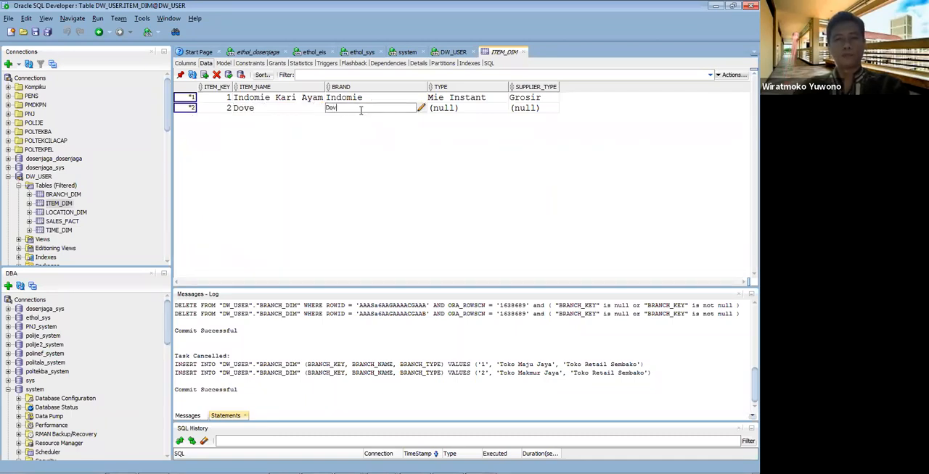
{"action": "type", "text": "e"}
{"action": "key", "text": "Return"}
{"action": "left_click", "coordinate": [449, 108]}
{"action": "left_click", "coordinate": [449, 107]}
{"action": "type", "text": "S"}
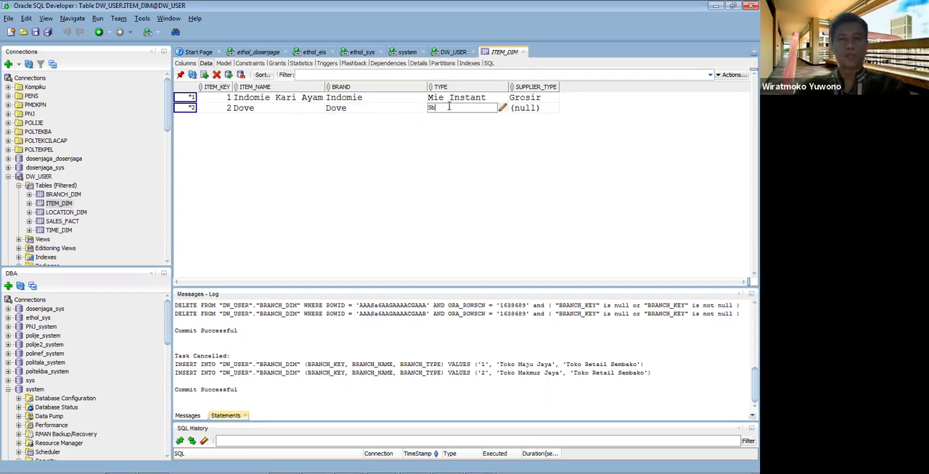
{"action": "type", "text": "abun Mandi"}
{"action": "left_click", "coordinate": [414, 171]}
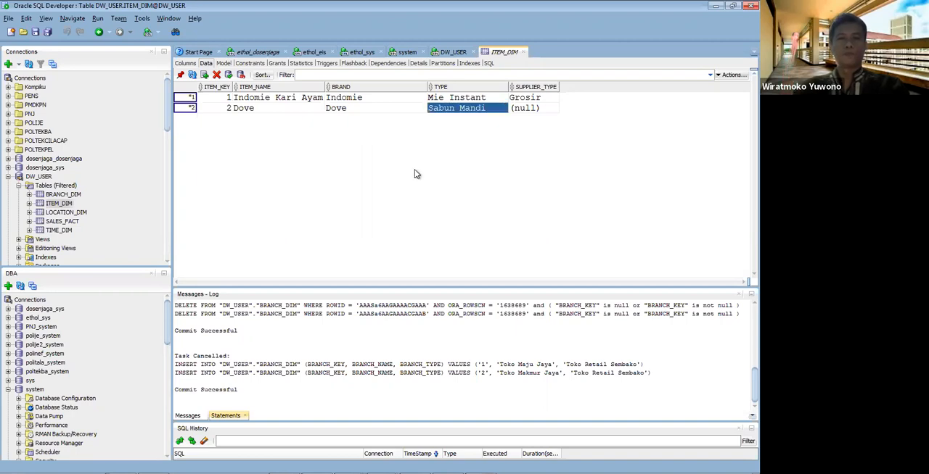
Step: Set the SUPPLIER_TYPE of the Dove row to Grosir and commit the ITEM_DIM changes
{"action": "double_click", "coordinate": [540, 108]}
{"action": "type", "text": "Grosir"}
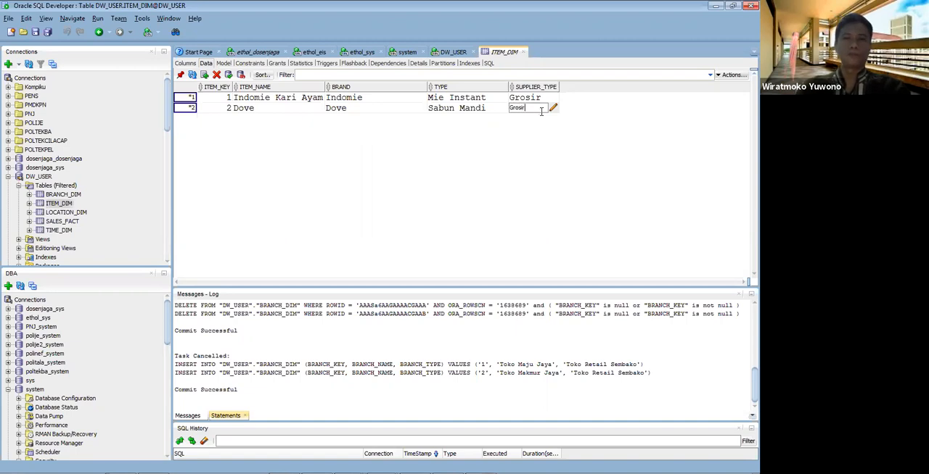
{"action": "key", "text": "Return"}
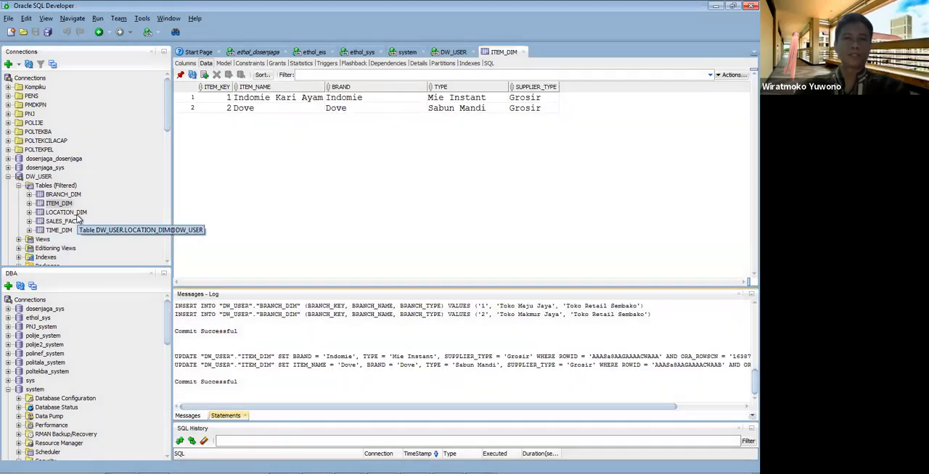
Step: Open LOCATION_DIM's data and insert three rows with LOCATION_KEY values 1, 2 and 3
{"action": "left_click", "coordinate": [76, 214]}
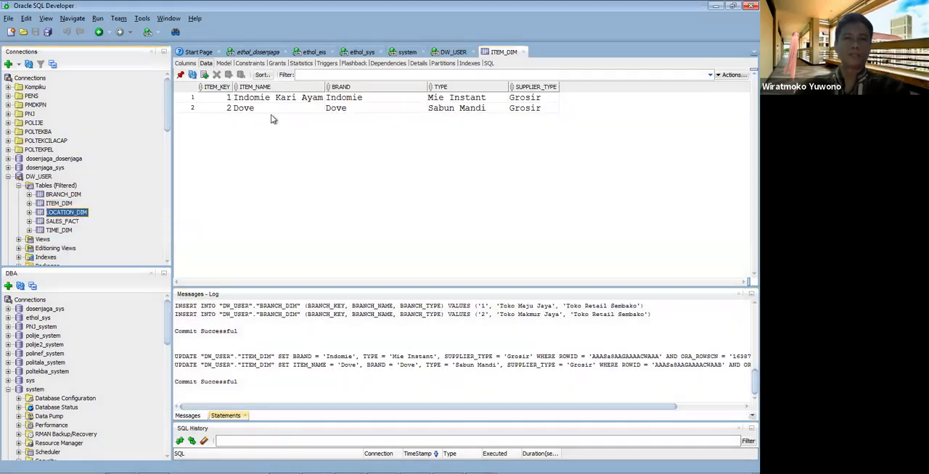
{"action": "left_click", "coordinate": [205, 75]}
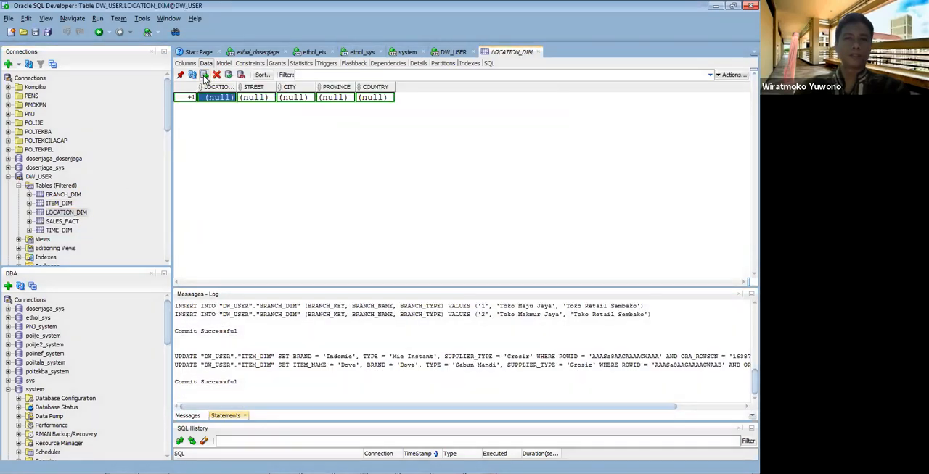
{"action": "left_click", "coordinate": [204, 75]}
{"action": "left_click", "coordinate": [205, 76]}
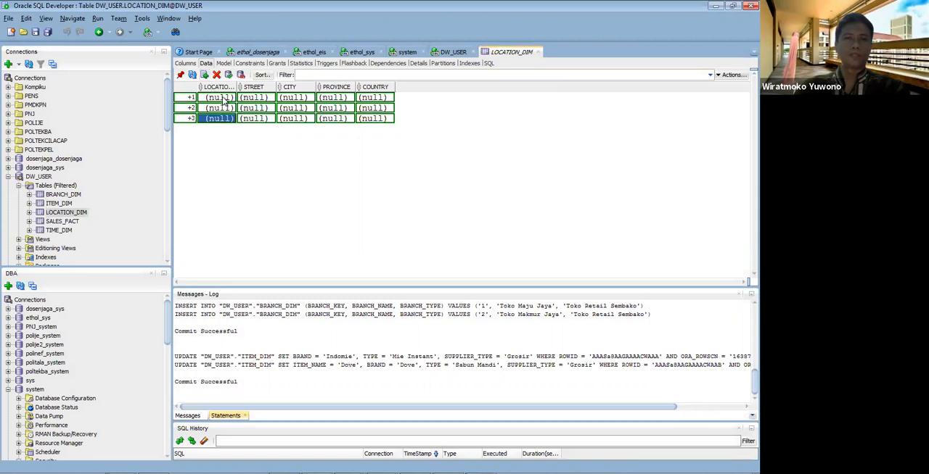
{"action": "double_click", "coordinate": [224, 98]}
{"action": "type", "text": "1"}
{"action": "left_click", "coordinate": [221, 109]}
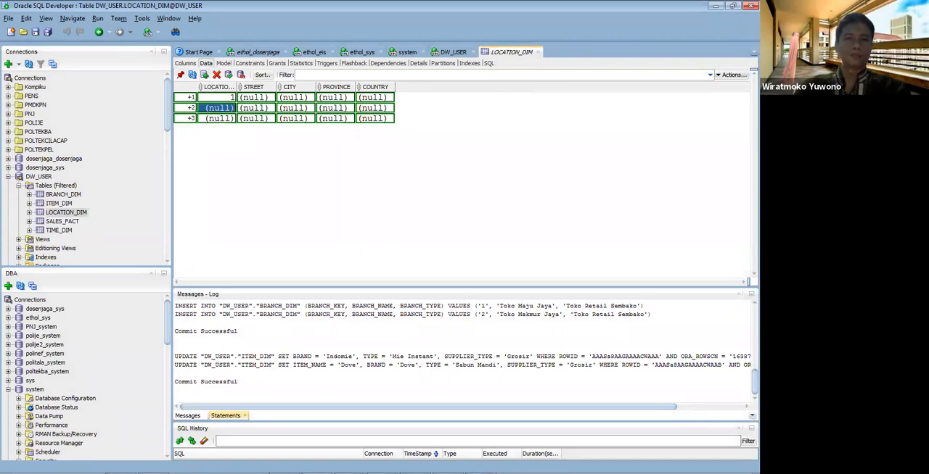
{"action": "type", "text": "2"}
{"action": "double_click", "coordinate": [216, 118]}
{"action": "type", "text": "3"}
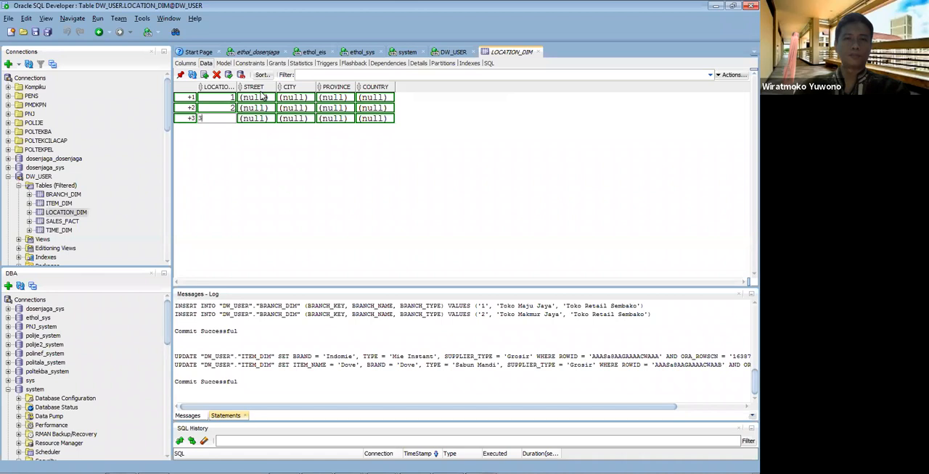
Step: Widen the STREET column and fill in a street address for each of the three LOCATION_DIM rows
{"action": "left_click_drag", "start_coordinate": [276, 87], "coordinate": [339, 87]}
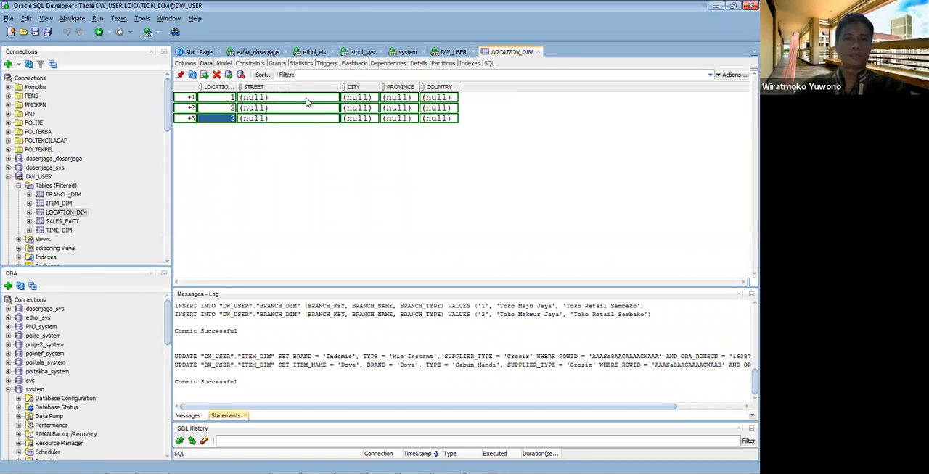
{"action": "double_click", "coordinate": [304, 98]}
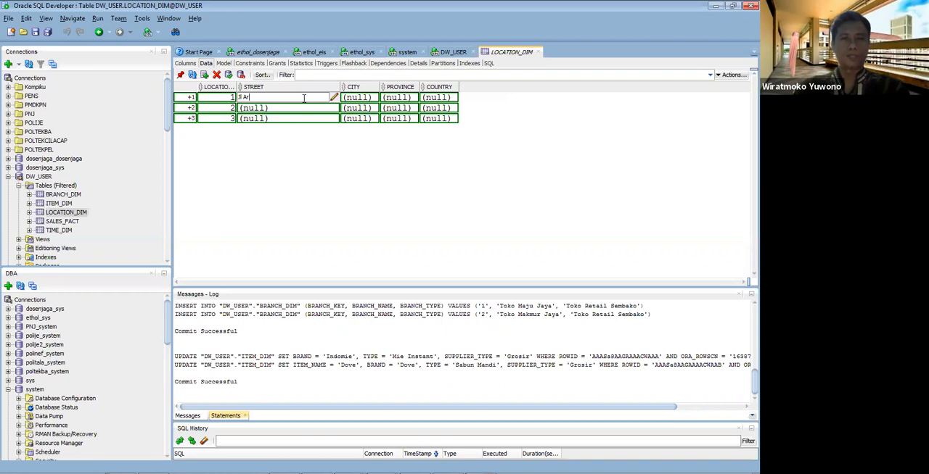
{"action": "double_click", "coordinate": [274, 106]}
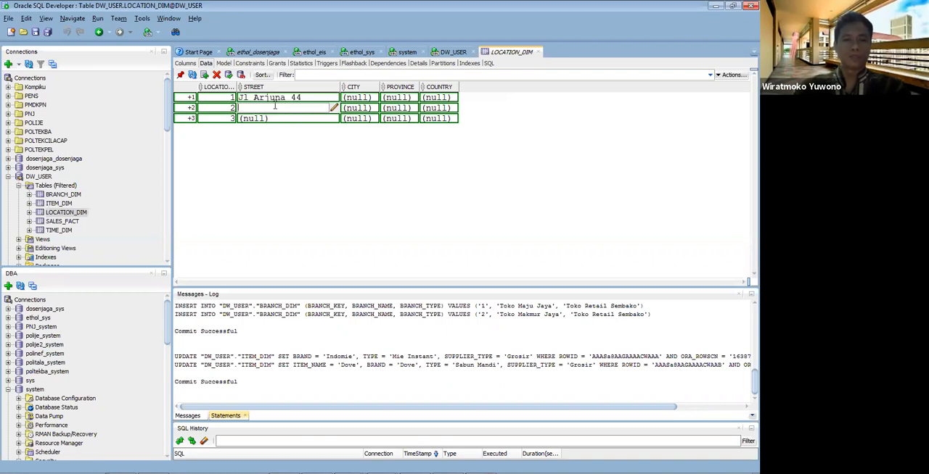
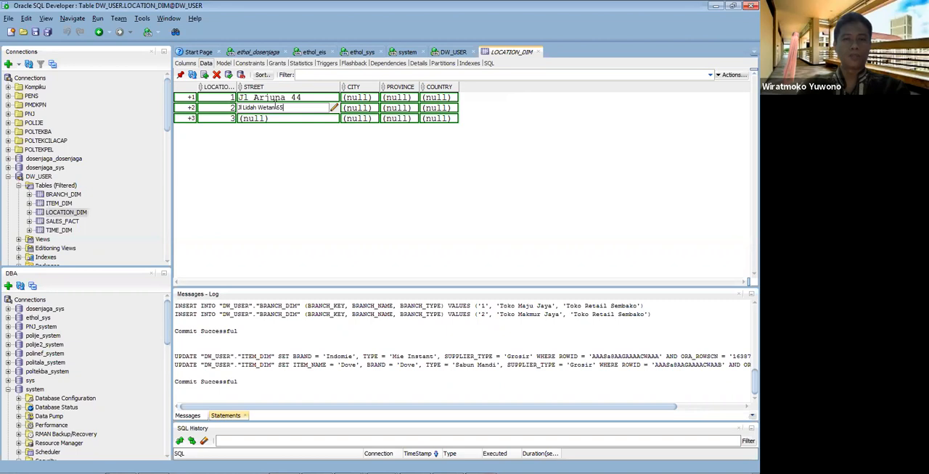
{"action": "double_click", "coordinate": [272, 119]}
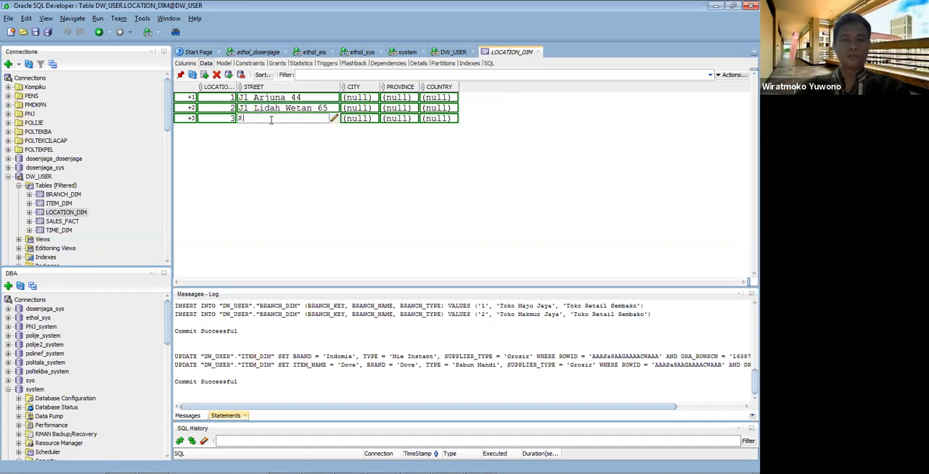
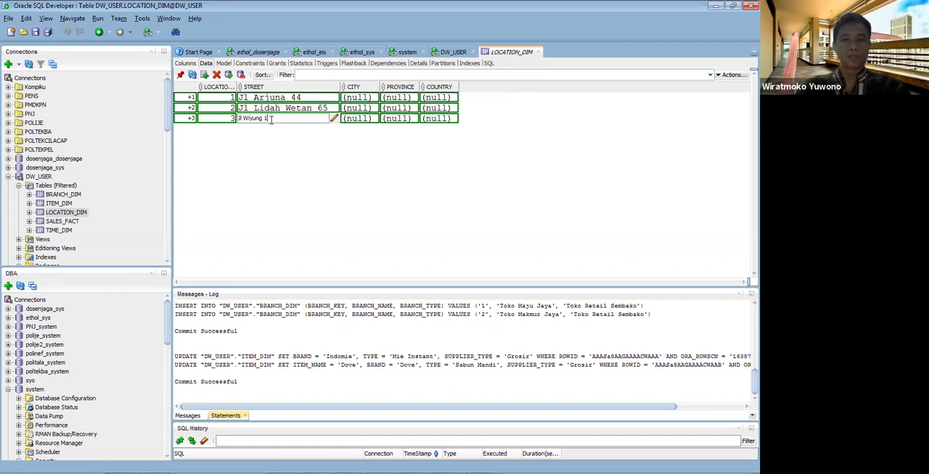
Step: Set the CITY of location 1 to Sidoarjo and of locations 2 and 3 to Surabaya
{"action": "double_click", "coordinate": [354, 97]}
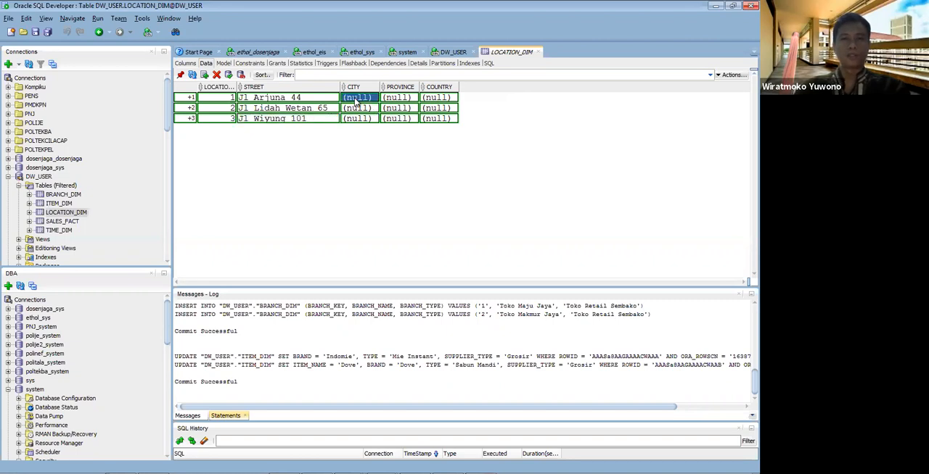
{"action": "type", "text": "Sidoarjo"}
{"action": "key", "text": "Return"}
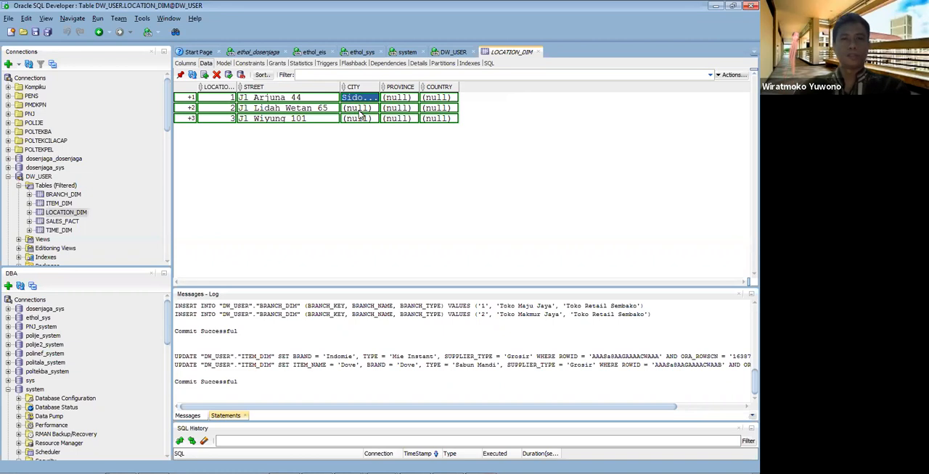
{"action": "double_click", "coordinate": [360, 110]}
{"action": "type", "text": "Surabaya"}
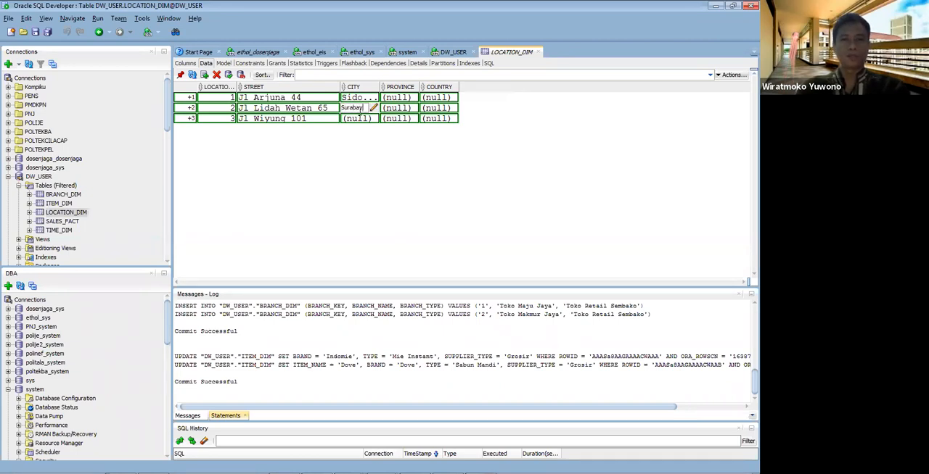
{"action": "double_click", "coordinate": [355, 119]}
{"action": "type", "text": "Surabaya"}
{"action": "key", "text": "Return"}
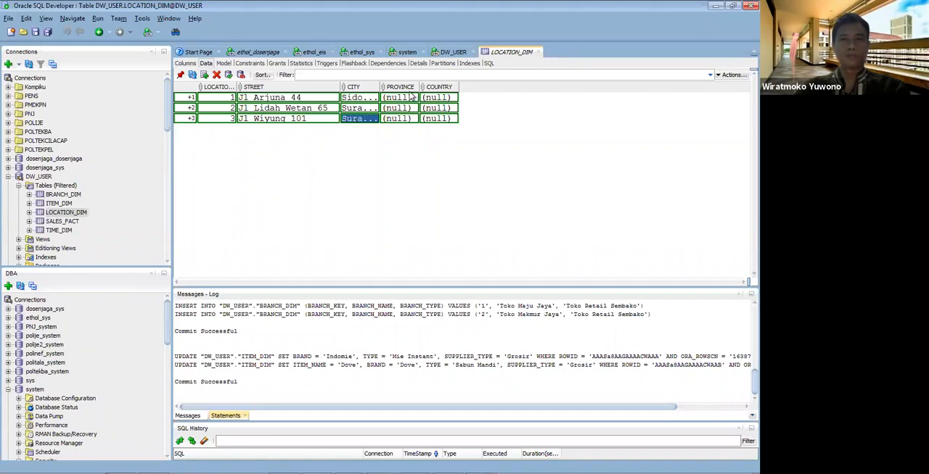
Step: Set the PROVINCE of all three LOCATION_DIM rows to Jawa Timur
{"action": "double_click", "coordinate": [407, 97]}
{"action": "type", "text": "Jawa T"}
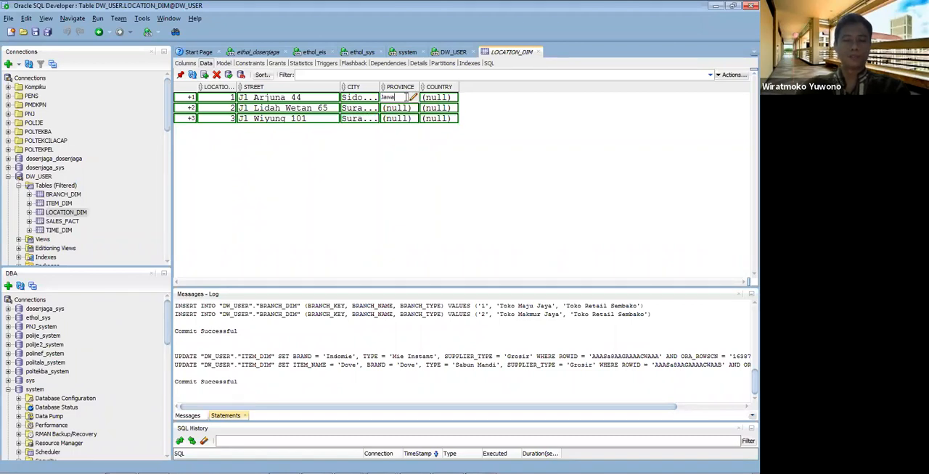
{"action": "type", "text": "imur"}
{"action": "left_click", "coordinate": [408, 109]}
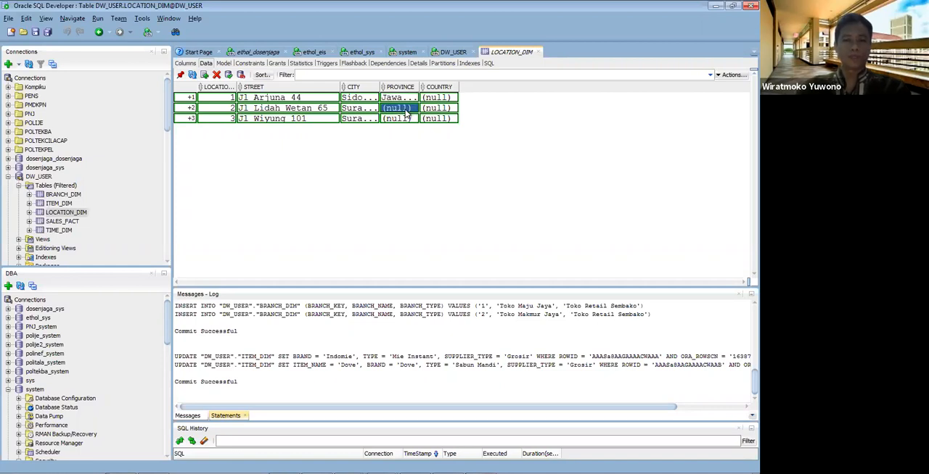
{"action": "type", "text": "Jawa Timur"}
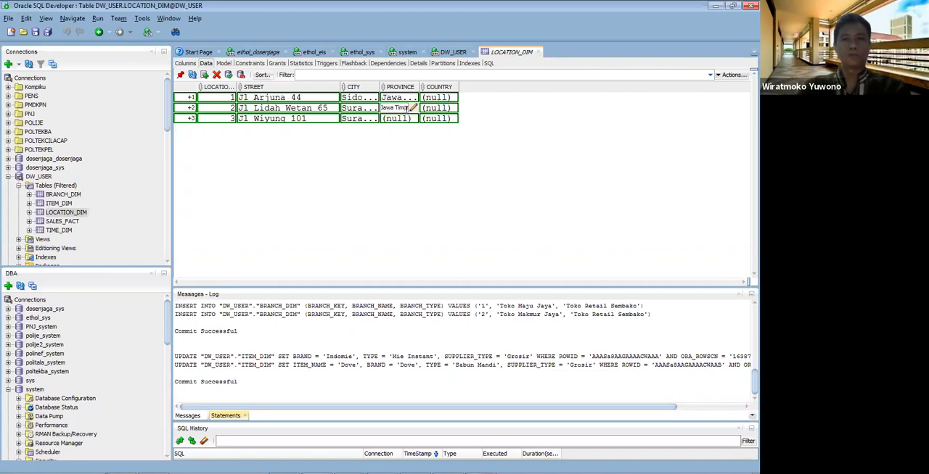
{"action": "double_click", "coordinate": [406, 119]}
{"action": "type", "text": "Jawa"}
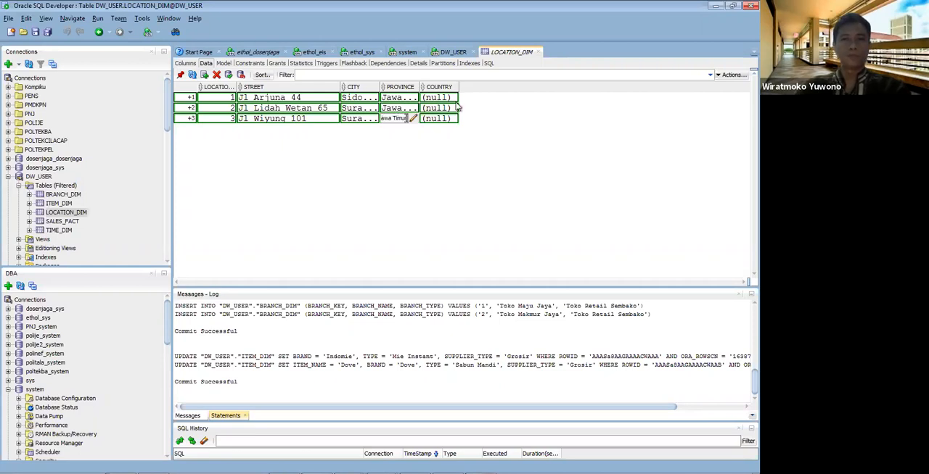
Step: Set the COUNTRY of all three location rows to Ind, copying it from the first row, and commit the LOCATION_DIM rows
{"action": "double_click", "coordinate": [431, 97]}
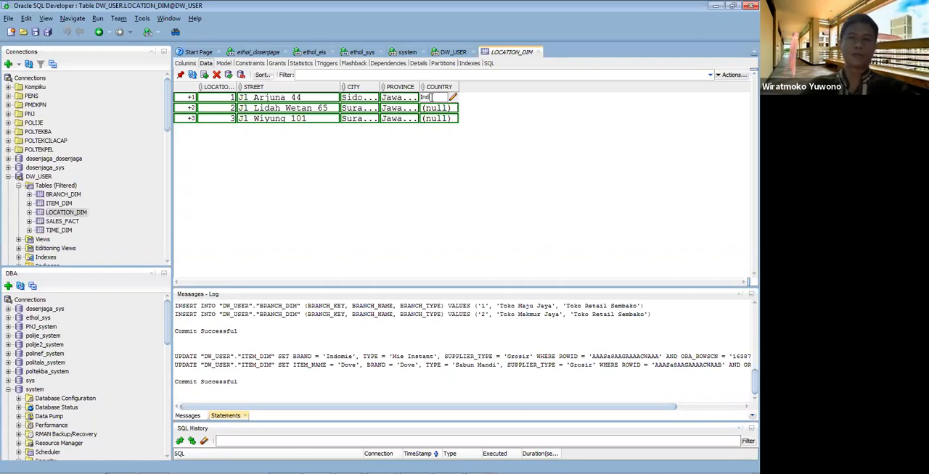
{"action": "key", "text": "shift+Left"}
{"action": "key", "text": "shift+Left"}
{"action": "key", "text": "ctrl+c"}
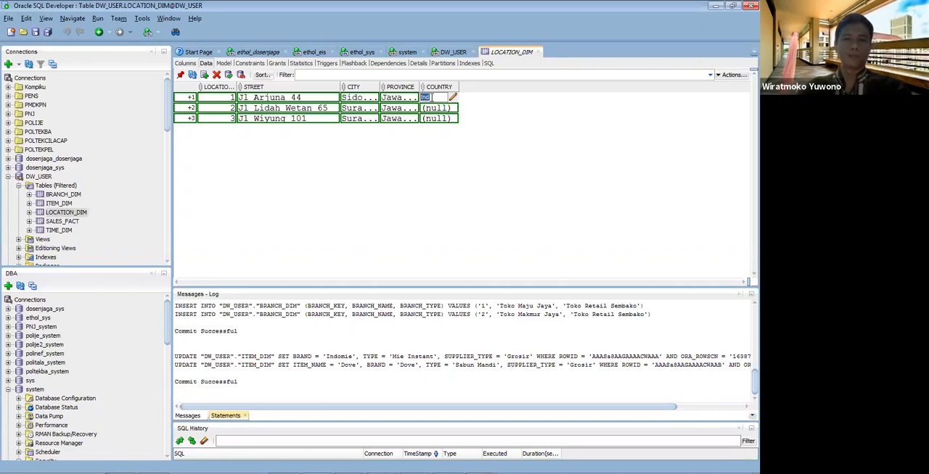
{"action": "left_click", "coordinate": [435, 108]}
{"action": "key", "text": "ctrl+v"}
{"action": "left_click", "coordinate": [435, 121]}
{"action": "key", "text": "ctrl+v"}
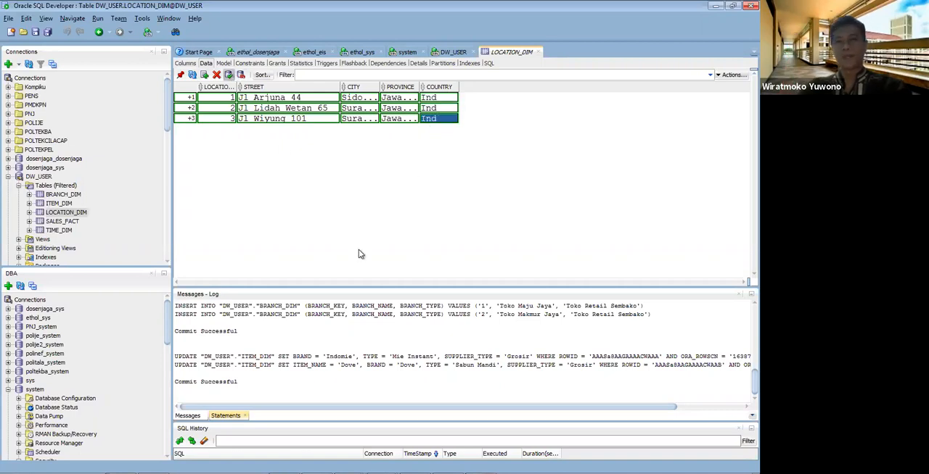
{"action": "key", "text": "ctrl+s"}
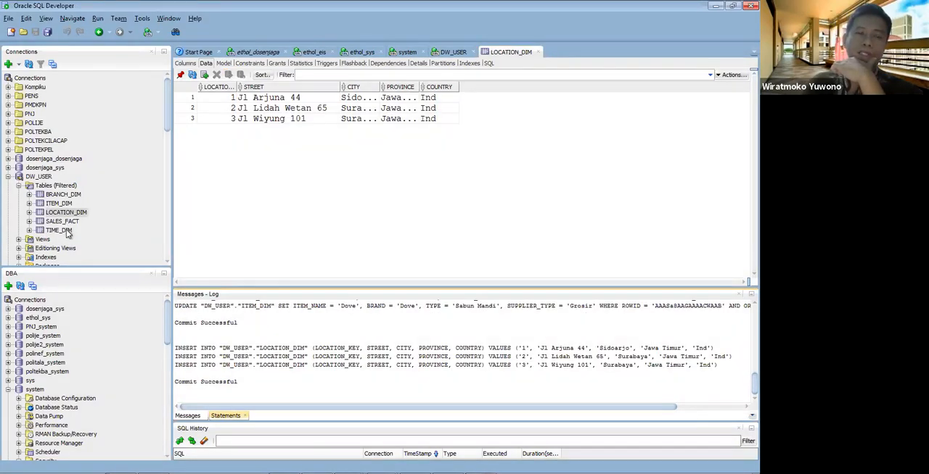
Step: Open TIME_DIM's data and insert three rows with TIME_KEY values 1, 2 and 3
{"action": "left_click", "coordinate": [67, 230]}
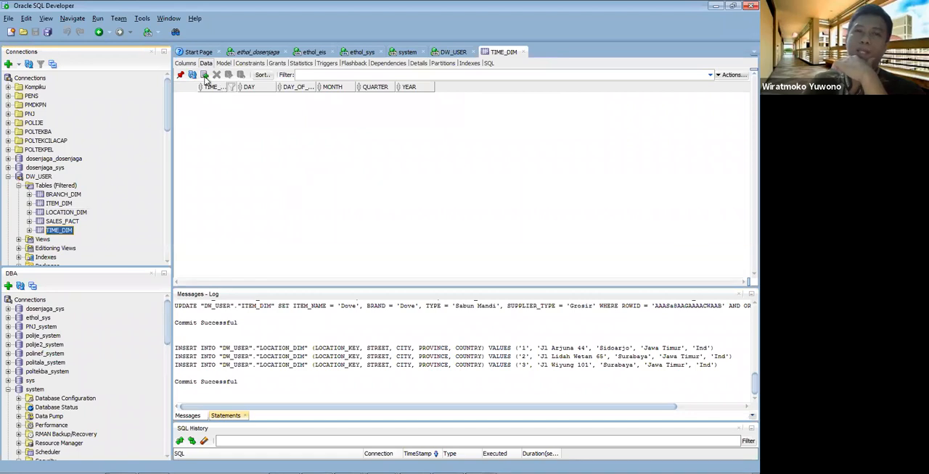
{"action": "left_click", "coordinate": [204, 75]}
{"action": "left_click", "coordinate": [218, 97]}
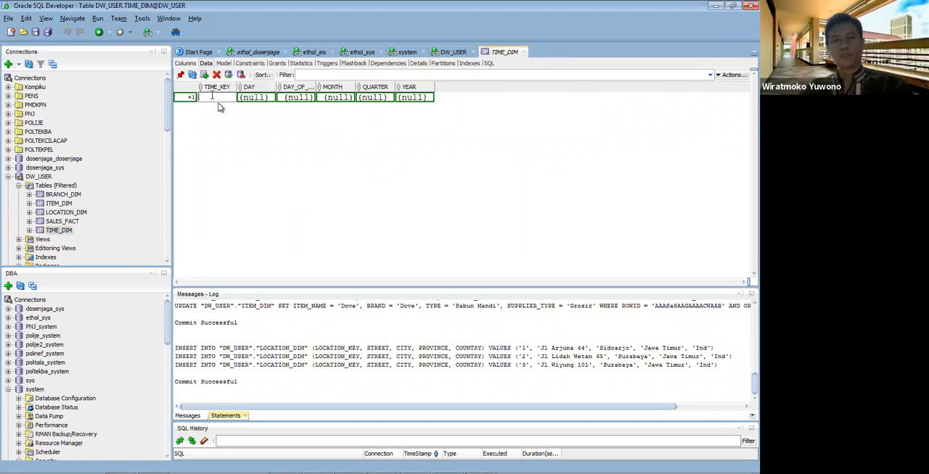
{"action": "type", "text": "1"}
{"action": "left_click", "coordinate": [204, 75]}
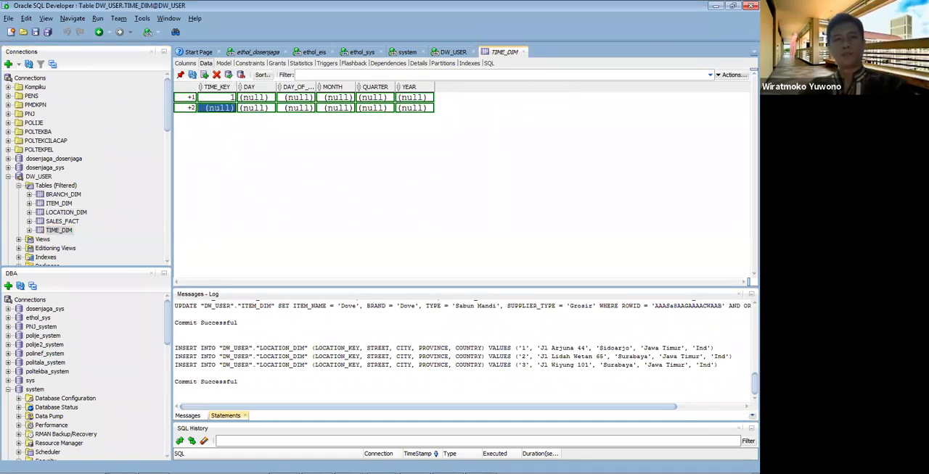
{"action": "type", "text": "2"}
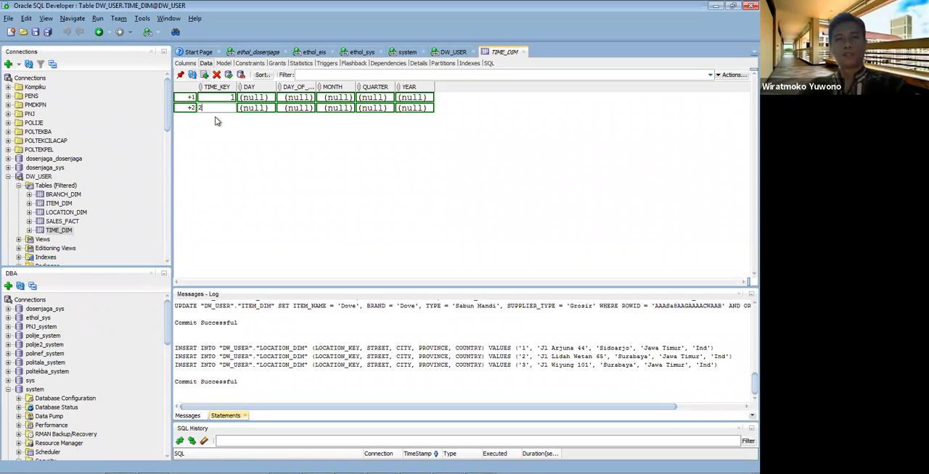
{"action": "left_click", "coordinate": [204, 75]}
{"action": "type", "text": "3"}
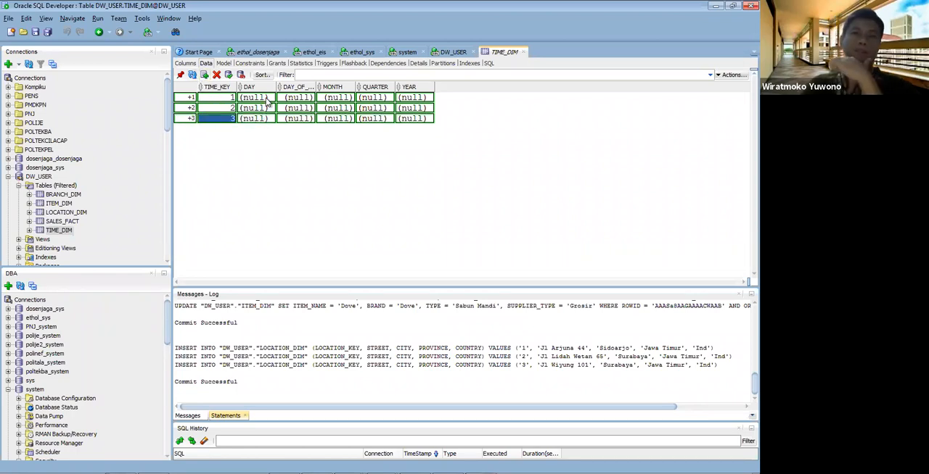
Step: Set the DAY of TIME_DIM rows 1, 2 and 3 to 7, 6 and 8 October 2020 respectively
{"action": "left_click", "coordinate": [267, 101]}
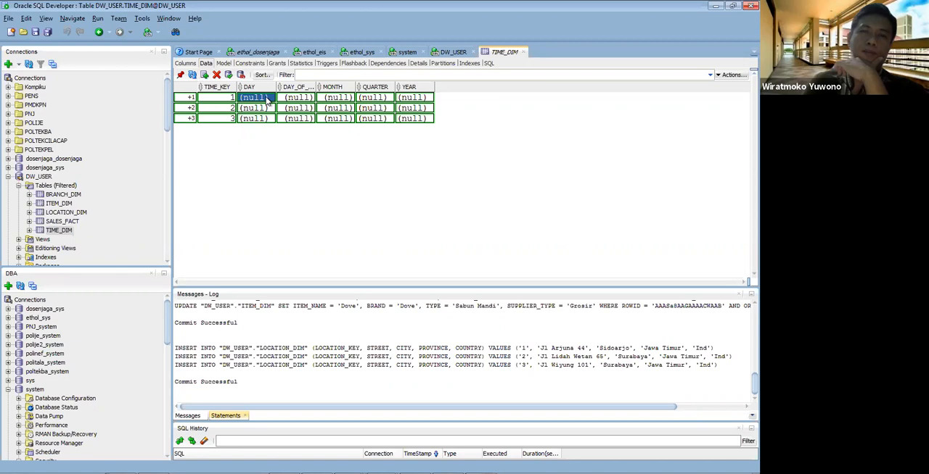
{"action": "double_click", "coordinate": [263, 99]}
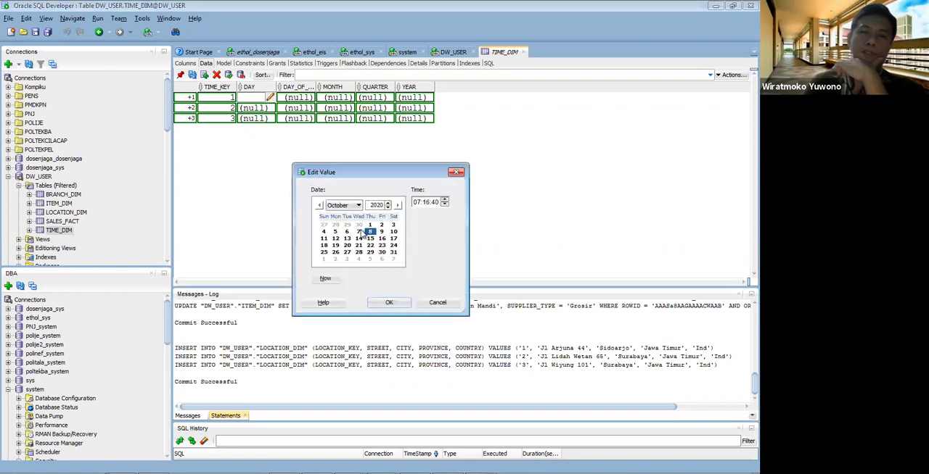
{"action": "left_click", "coordinate": [390, 303]}
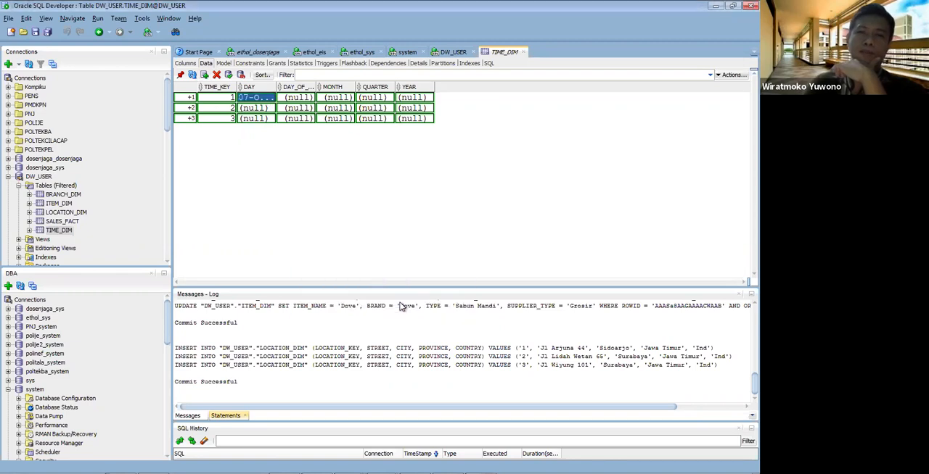
{"action": "double_click", "coordinate": [265, 109]}
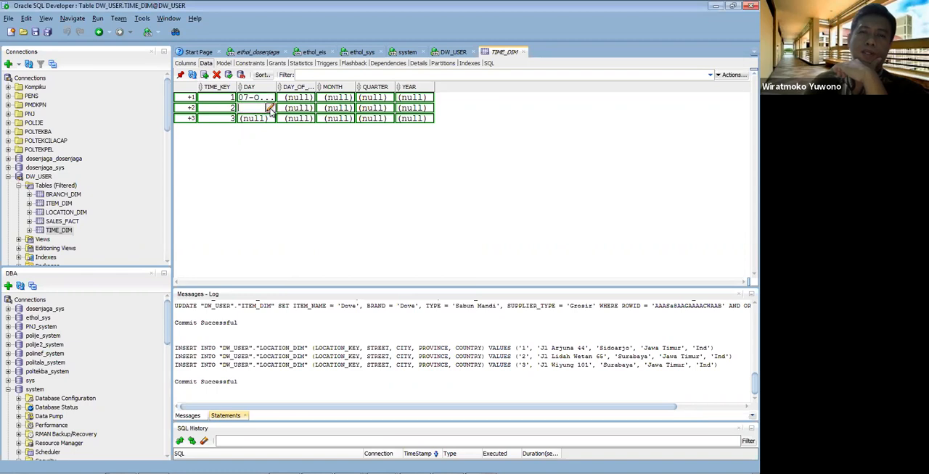
{"action": "left_click", "coordinate": [347, 231]}
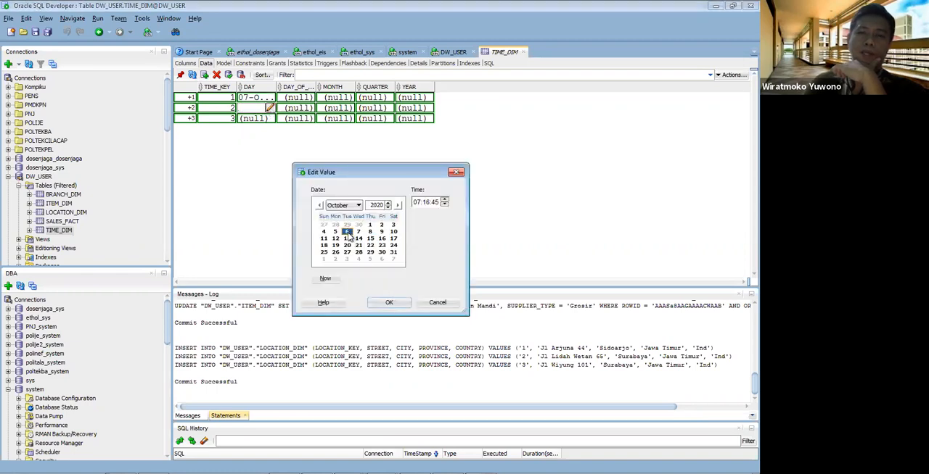
{"action": "left_click", "coordinate": [389, 302]}
{"action": "double_click", "coordinate": [256, 118]}
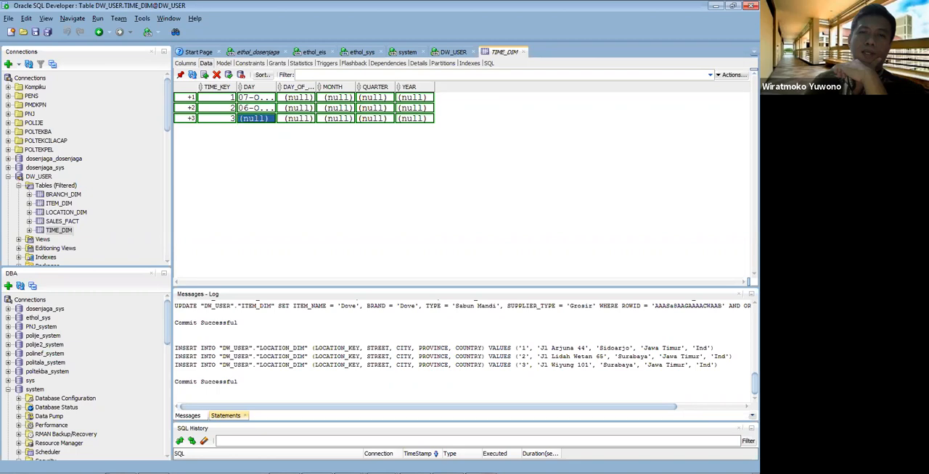
{"action": "left_click", "coordinate": [269, 119]}
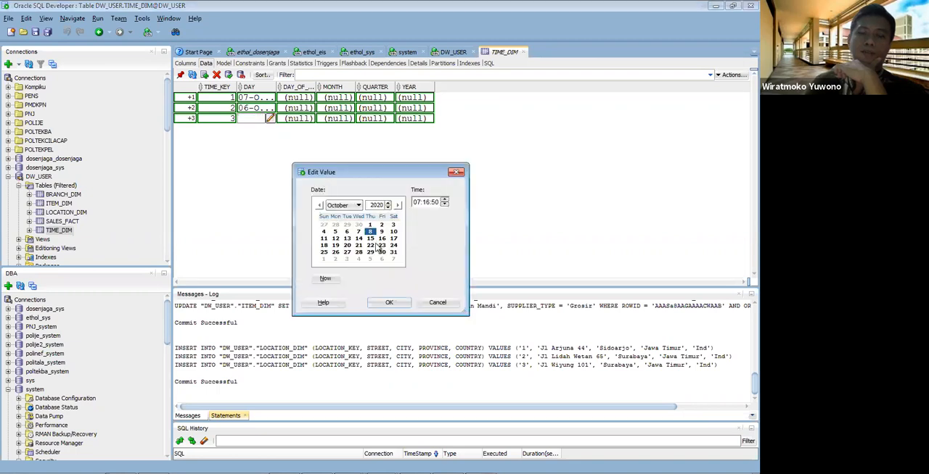
{"action": "left_click", "coordinate": [370, 233]}
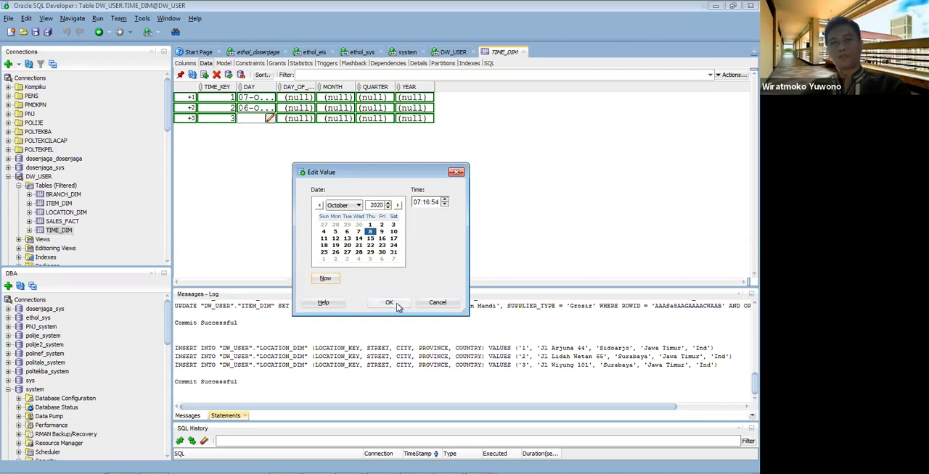
{"action": "left_click", "coordinate": [390, 303]}
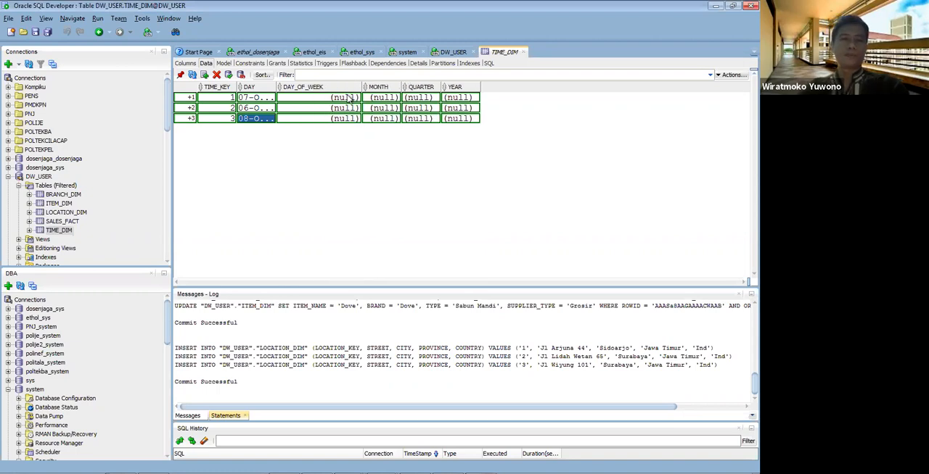
Step: Set DAY_OF_WEEK to 3, 2 and 4 for TIME_DIM rows 1, 2 and 3 respectively
{"action": "left_click", "coordinate": [348, 98]}
{"action": "left_click", "coordinate": [348, 96]}
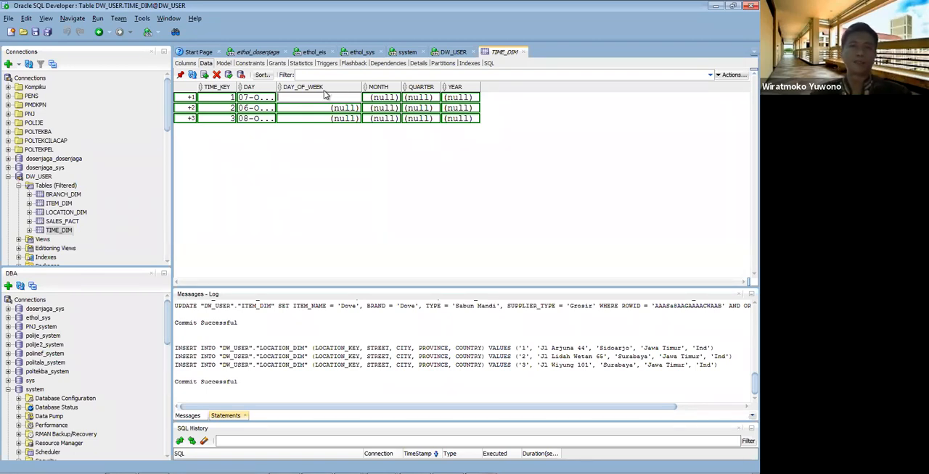
{"action": "type", "text": "3"}
{"action": "left_click", "coordinate": [335, 107]}
{"action": "left_click", "coordinate": [335, 108]}
{"action": "type", "text": "2"}
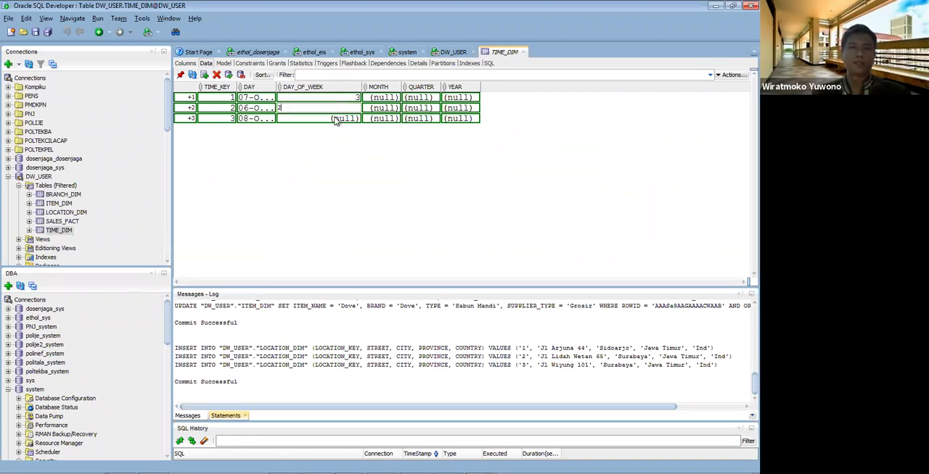
{"action": "double_click", "coordinate": [335, 117]}
{"action": "type", "text": "4"}
Step: Set the MONTH of the first TIME_DIM row to Oktober and copy it to the other two rows
{"action": "double_click", "coordinate": [387, 98]}
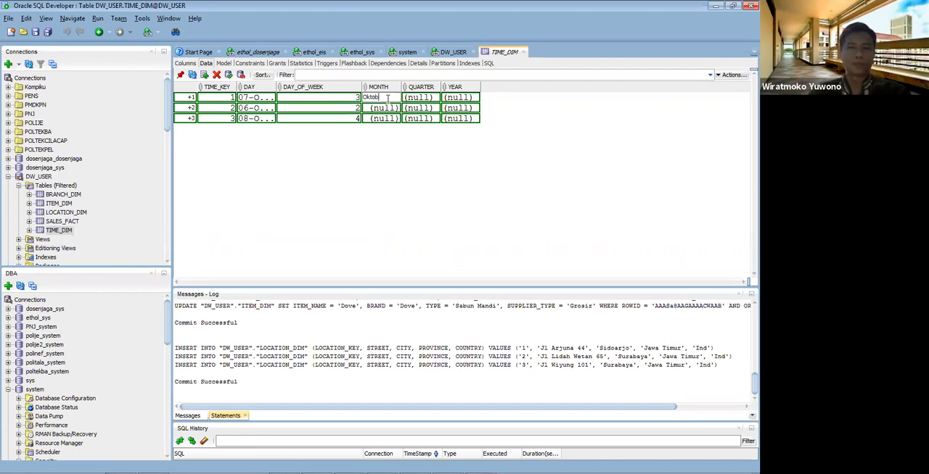
{"action": "key", "text": "Return"}
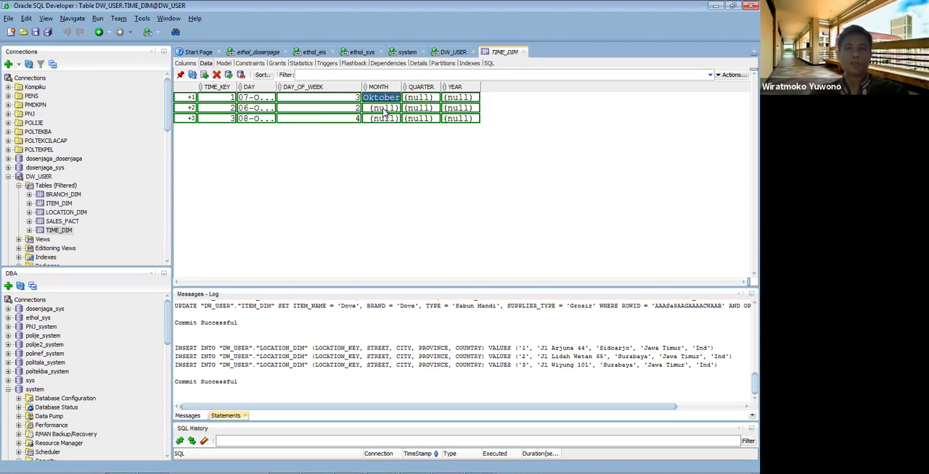
{"action": "left_click", "coordinate": [385, 109]}
{"action": "type", "text": "Oktober"}
{"action": "left_click", "coordinate": [383, 120]}
{"action": "type", "text": "Oktober"}
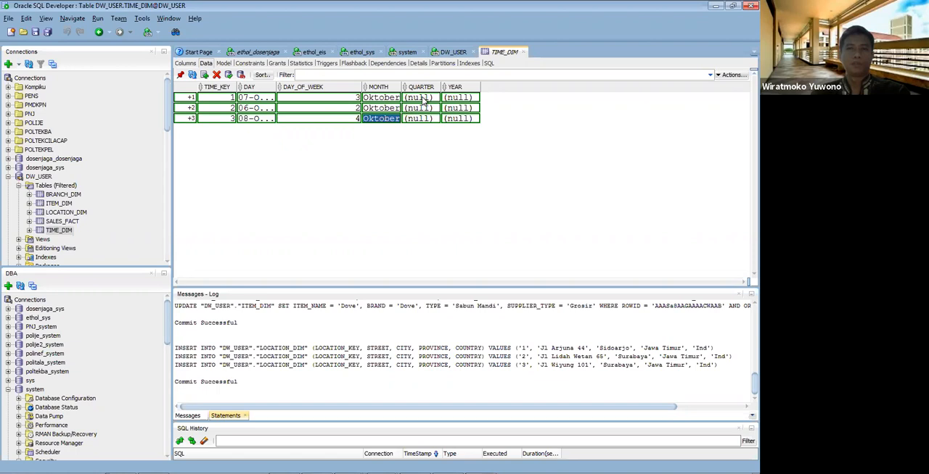
Step: Set the QUARTER of all three TIME_DIM rows to 4
{"action": "left_click", "coordinate": [424, 99]}
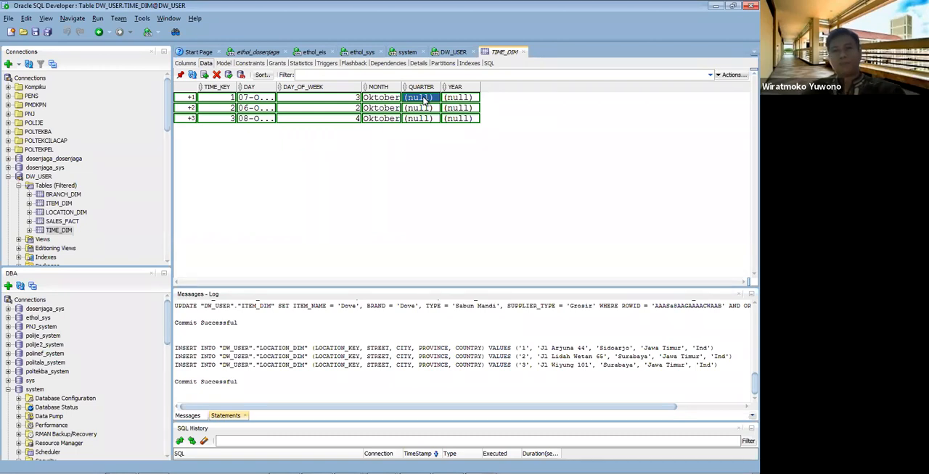
{"action": "type", "text": "4"}
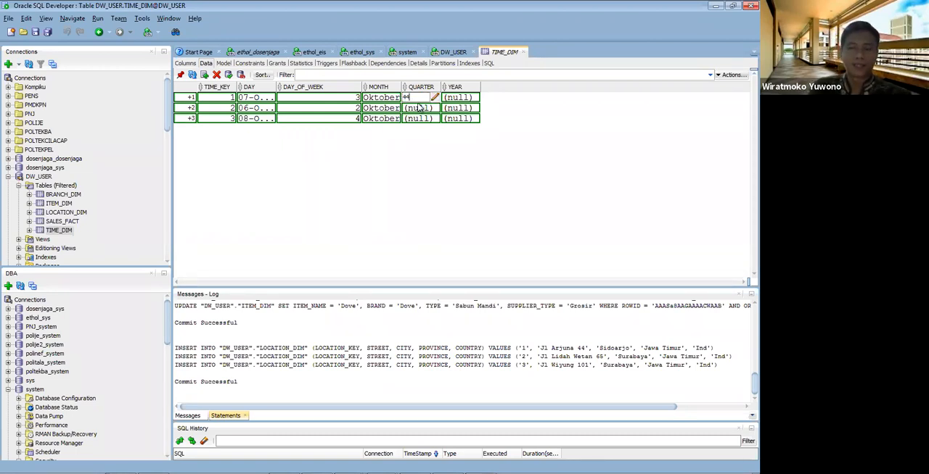
{"action": "left_click", "coordinate": [419, 108]}
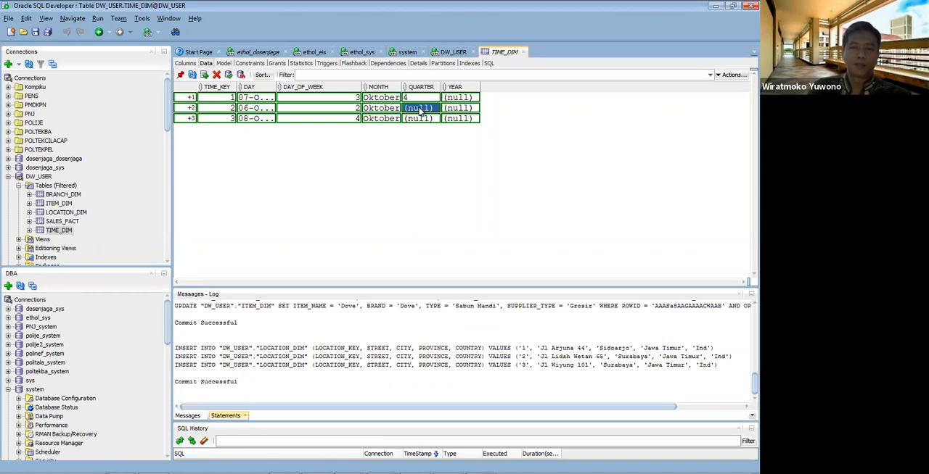
{"action": "type", "text": "4"}
{"action": "left_click", "coordinate": [418, 118]}
{"action": "type", "text": "4"}
{"action": "key", "text": "Return"}
Step: Set the YEAR of all three TIME_DIM rows to 2020 and try to commit the rows
{"action": "left_click", "coordinate": [463, 98]}
{"action": "type", "text": "2020"}
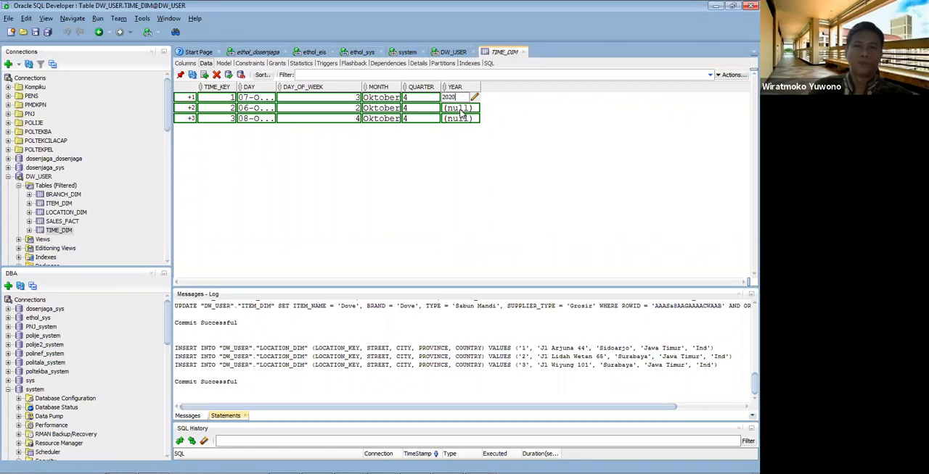
{"action": "left_click", "coordinate": [460, 108]}
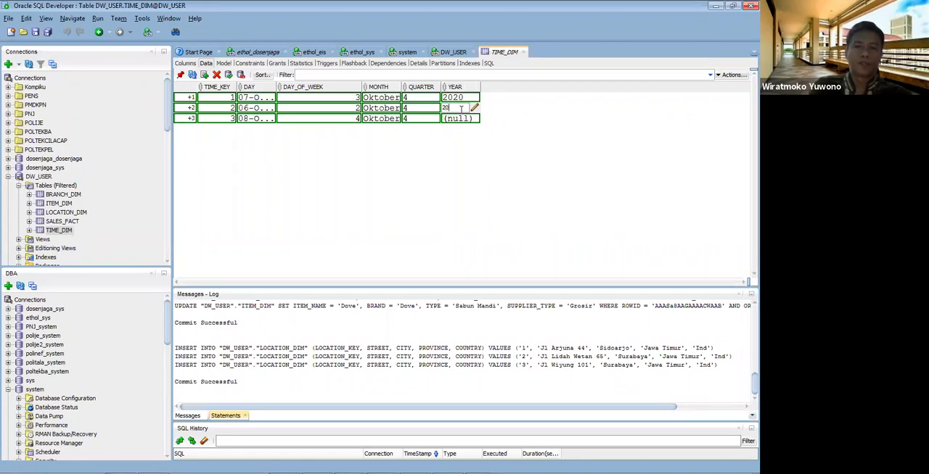
{"action": "left_click", "coordinate": [457, 118]}
{"action": "type", "text": "2020"}
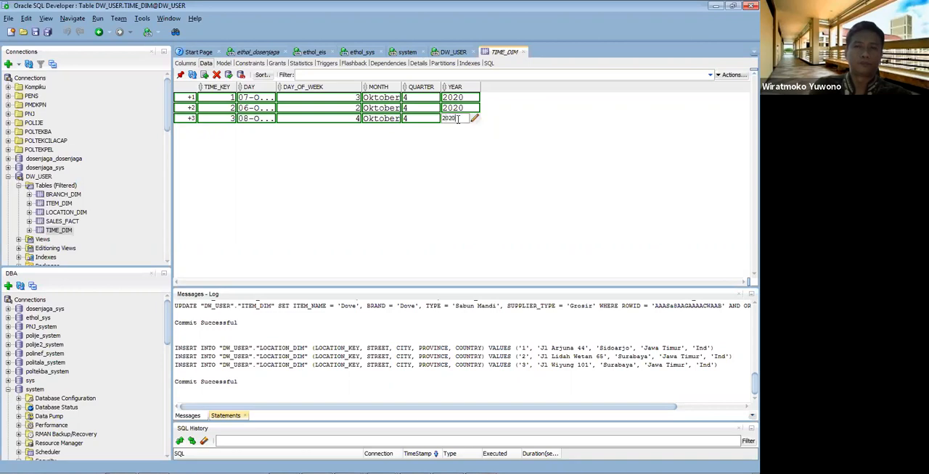
{"action": "key", "text": "Return"}
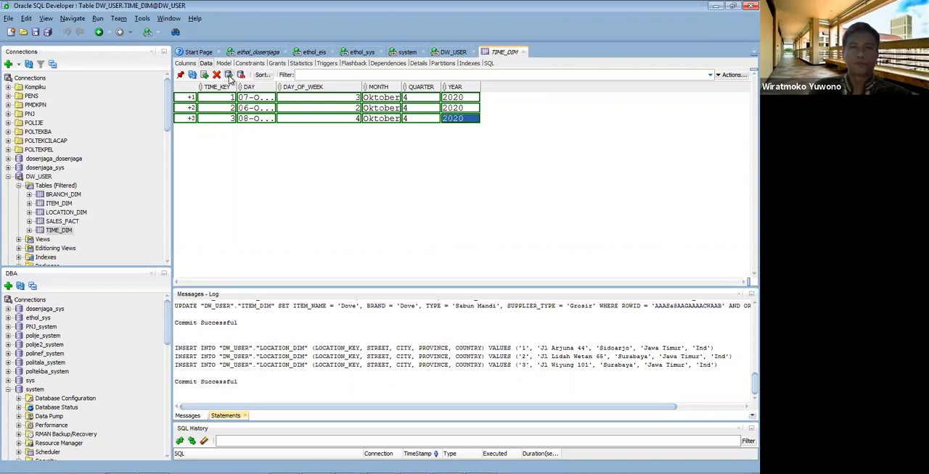
{"action": "key", "text": "F11"}
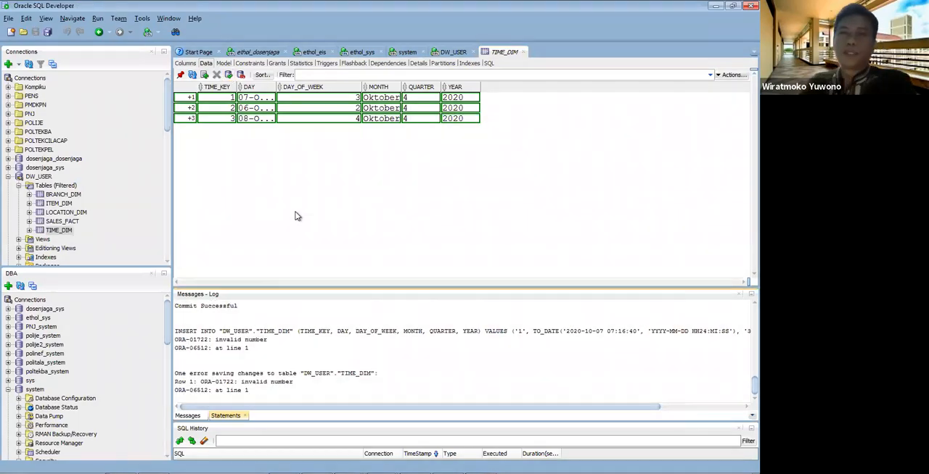
{"action": "left_click", "coordinate": [228, 75]}
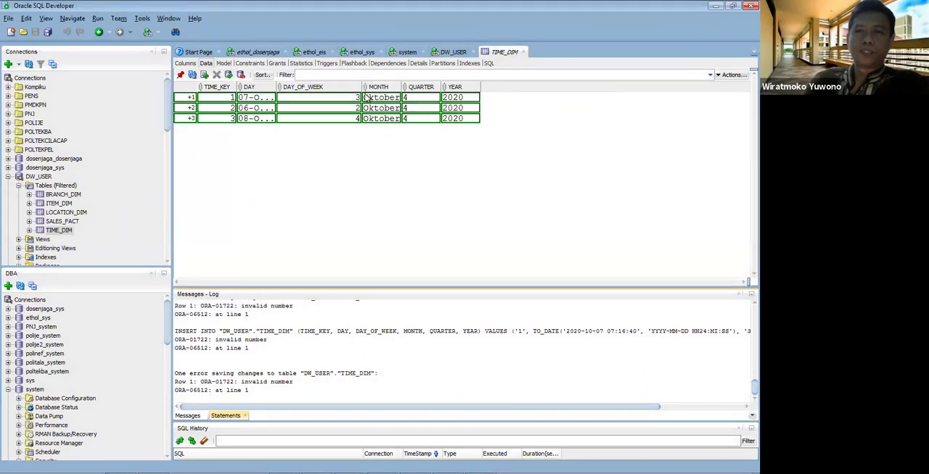
Step: Open the TIME_DIM table definition for editing and change the MONTH column to VARCHAR2 with size 50
{"action": "left_click_drag", "start_coordinate": [361, 88], "coordinate": [319, 88]}
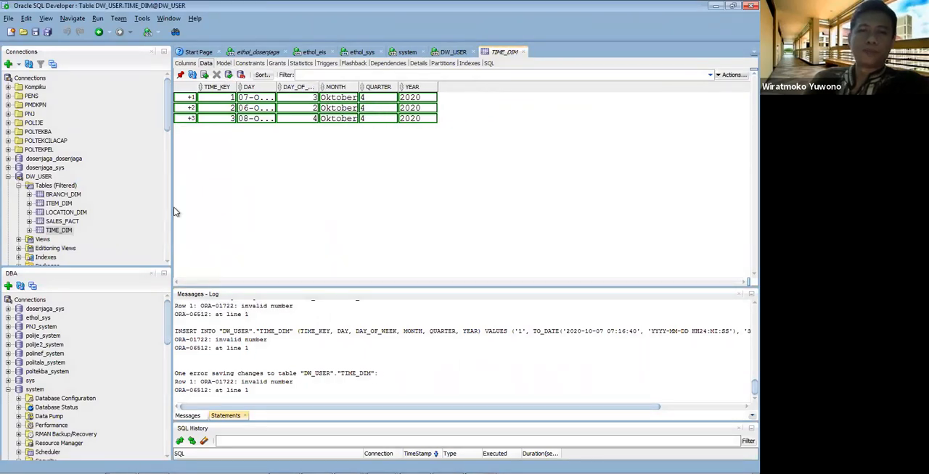
{"action": "right_click", "coordinate": [58, 231]}
{"action": "left_click", "coordinate": [72, 238]}
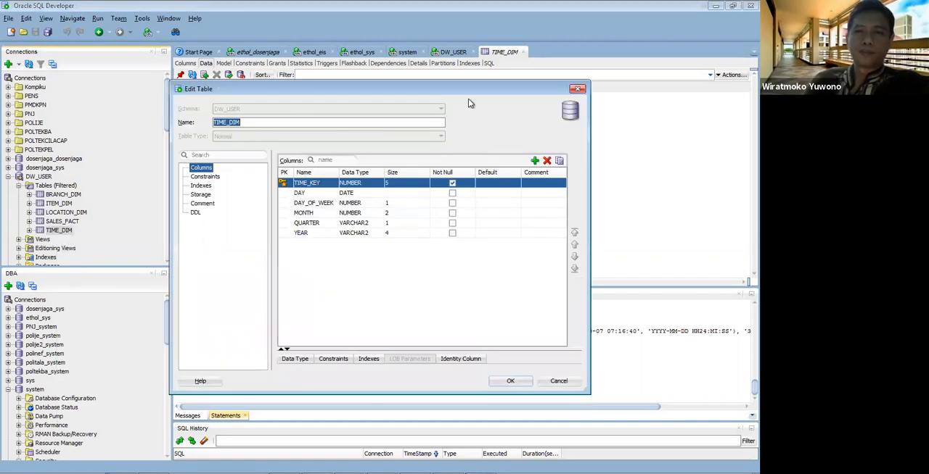
{"action": "left_click_drag", "start_coordinate": [468, 85], "coordinate": [443, 141]}
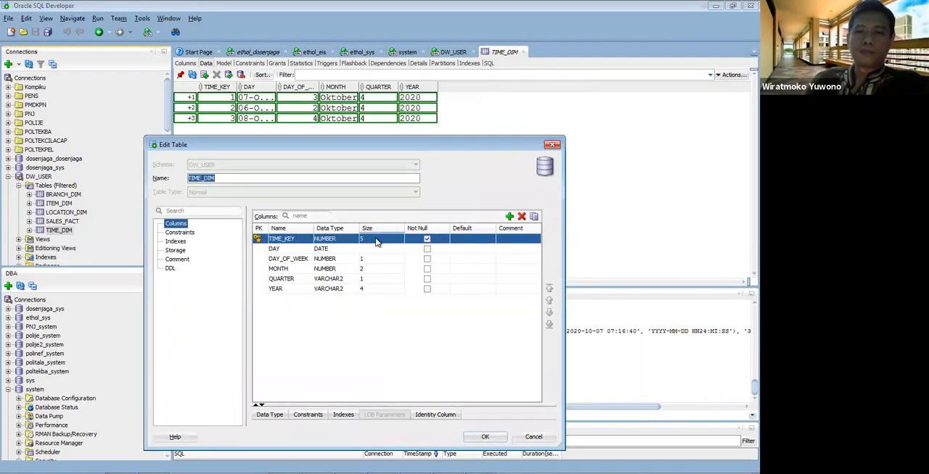
{"action": "left_click", "coordinate": [347, 270]}
{"action": "left_click", "coordinate": [346, 270]}
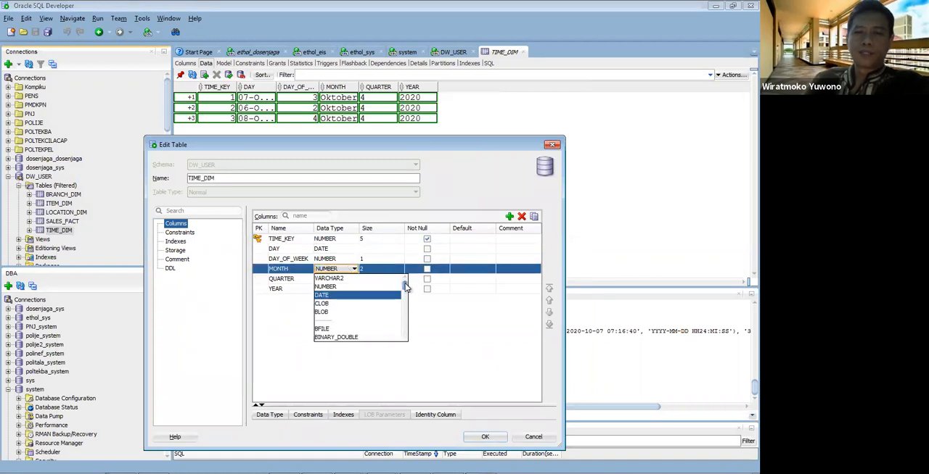
{"action": "scroll", "coordinate": [376, 283], "scroll_direction": "up", "scroll_amount": 1}
{"action": "left_click", "coordinate": [377, 279]}
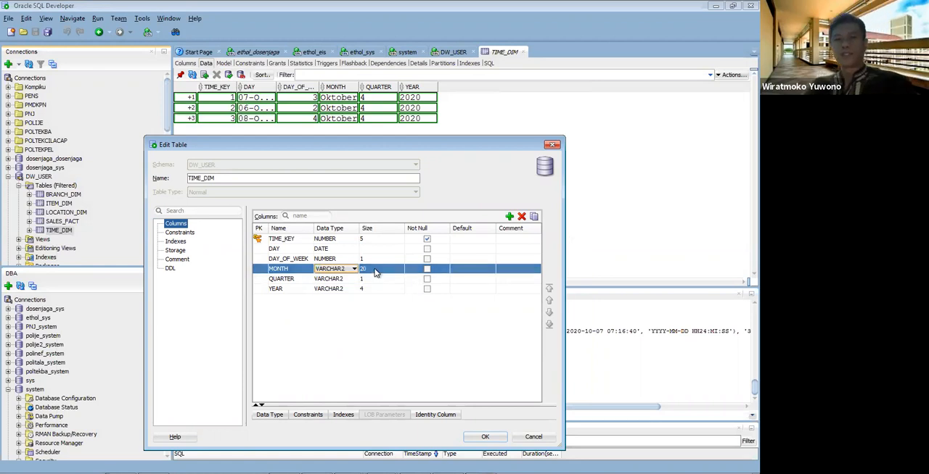
{"action": "left_click", "coordinate": [377, 269]}
{"action": "type", "text": "50"}
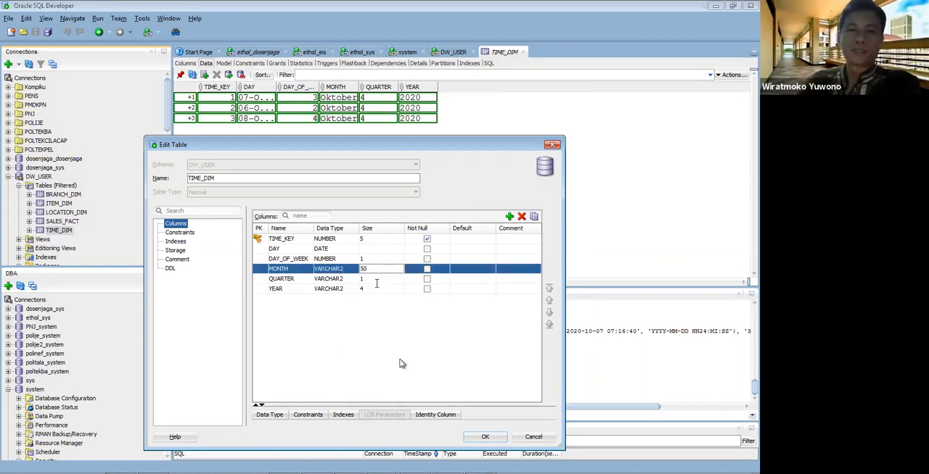
Step: Change the QUARTER column of TIME_DIM to NUMBER with size 1 and apply the table changes
{"action": "left_click", "coordinate": [352, 280]}
{"action": "left_click", "coordinate": [328, 296]}
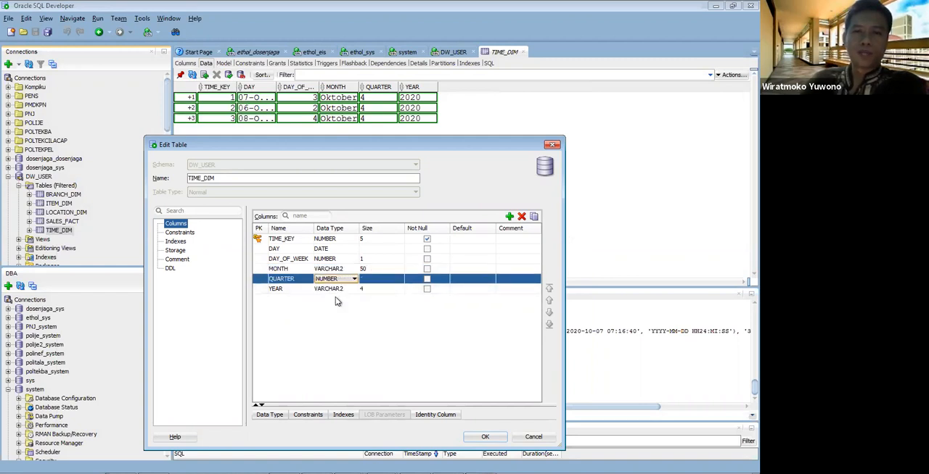
{"action": "left_click", "coordinate": [378, 279]}
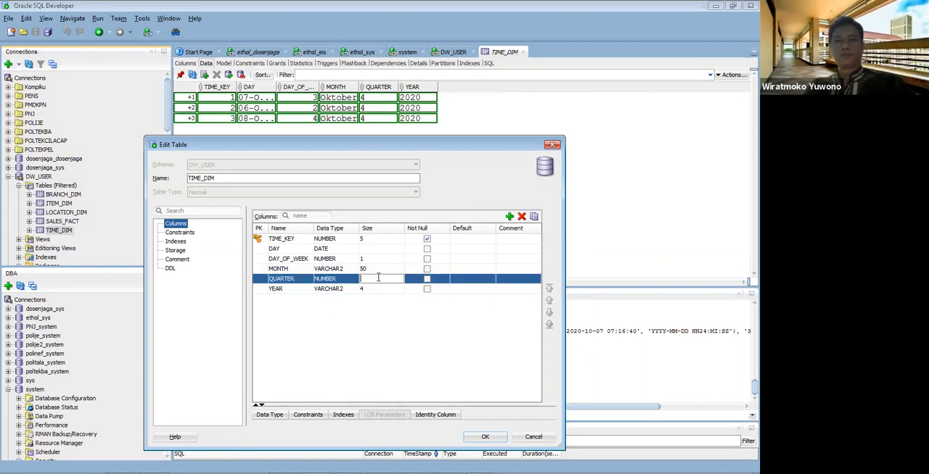
{"action": "type", "text": "1"}
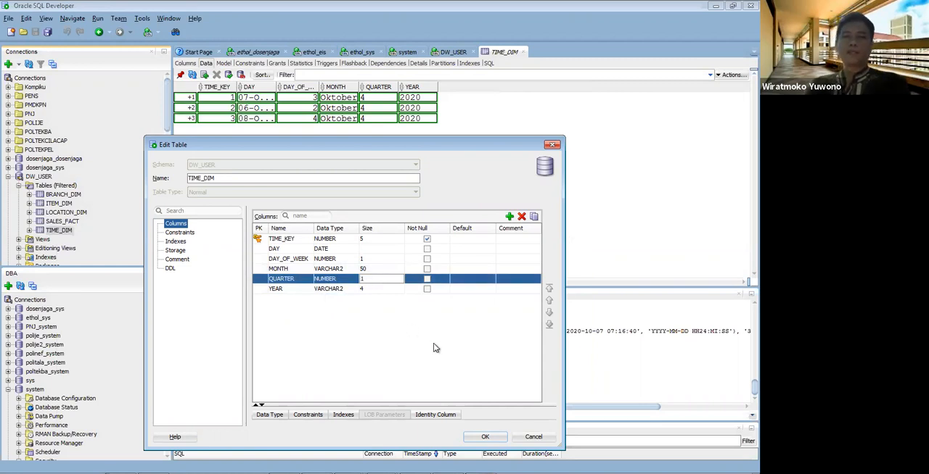
{"action": "left_click", "coordinate": [483, 437]}
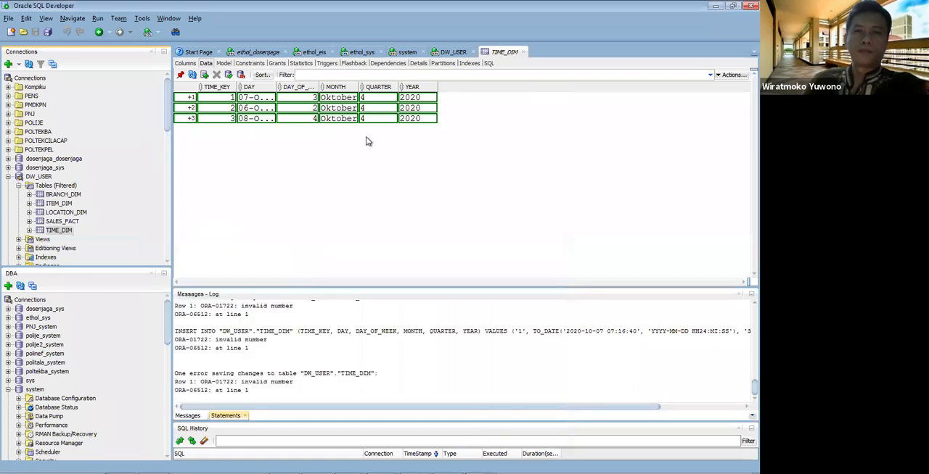
Step: Discard the pending TIME_DIM rows and insert three new rows with TIME_KEY 1, 2 and 3
{"action": "left_click", "coordinate": [229, 75]}
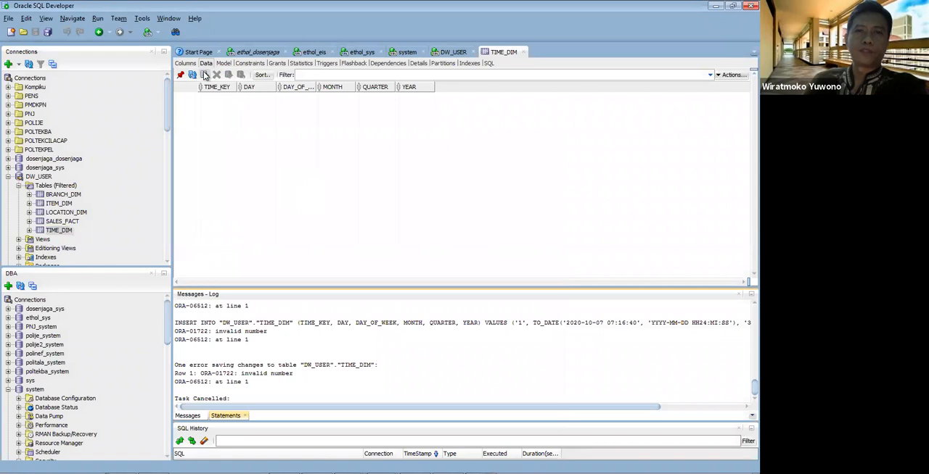
{"action": "left_click", "coordinate": [205, 75]}
{"action": "left_click", "coordinate": [214, 97]}
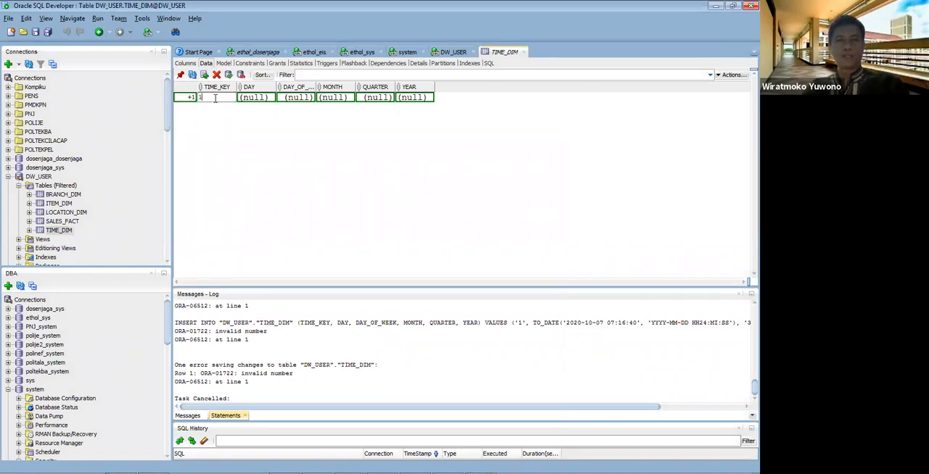
{"action": "left_click", "coordinate": [205, 76]}
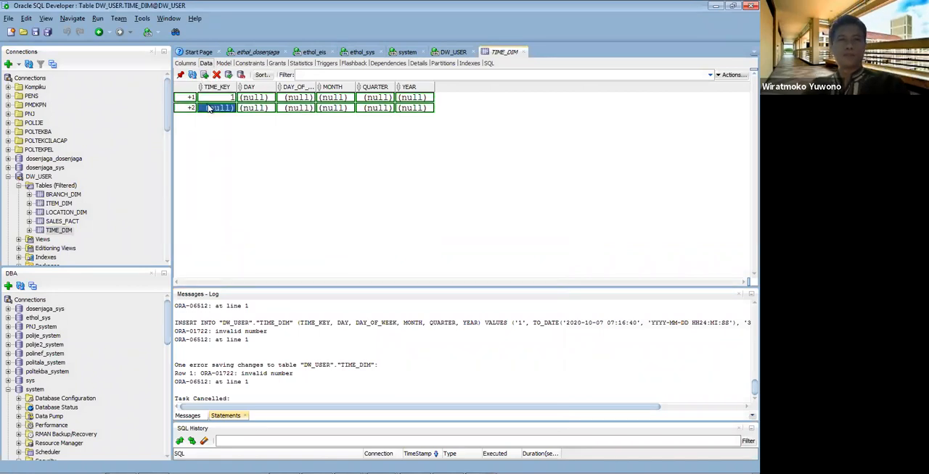
{"action": "type", "text": "2"}
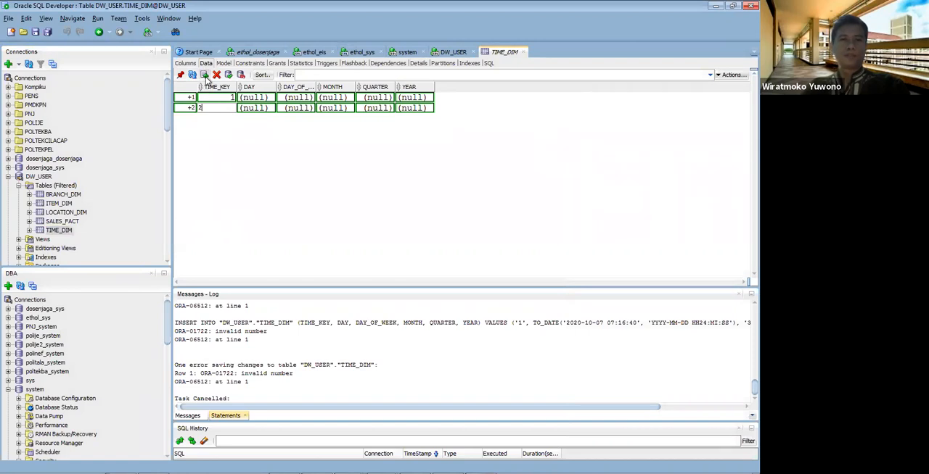
{"action": "left_click", "coordinate": [205, 75]}
{"action": "left_click", "coordinate": [216, 118]}
{"action": "type", "text": "3"}
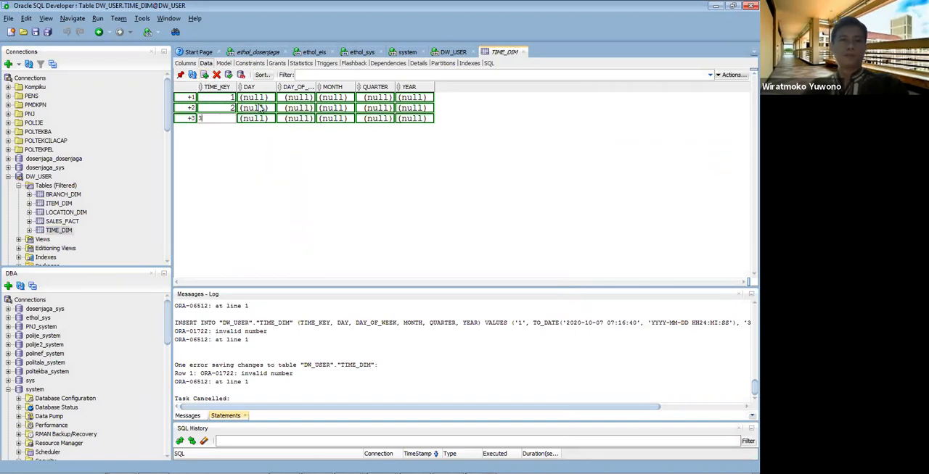
Step: Set the DAY of the three TIME_DIM rows to 6, 7 and 8 October 2020, in that order
{"action": "left_click", "coordinate": [264, 97]}
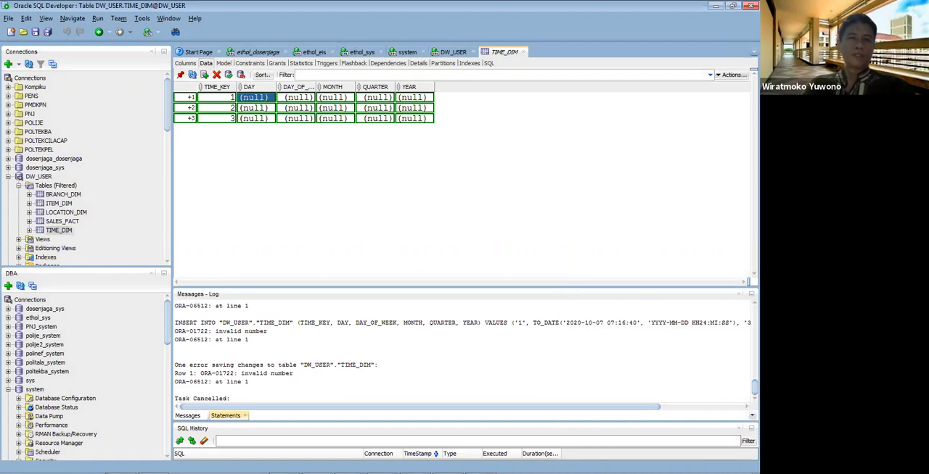
{"action": "left_click", "coordinate": [264, 98]}
{"action": "left_click", "coordinate": [270, 97]}
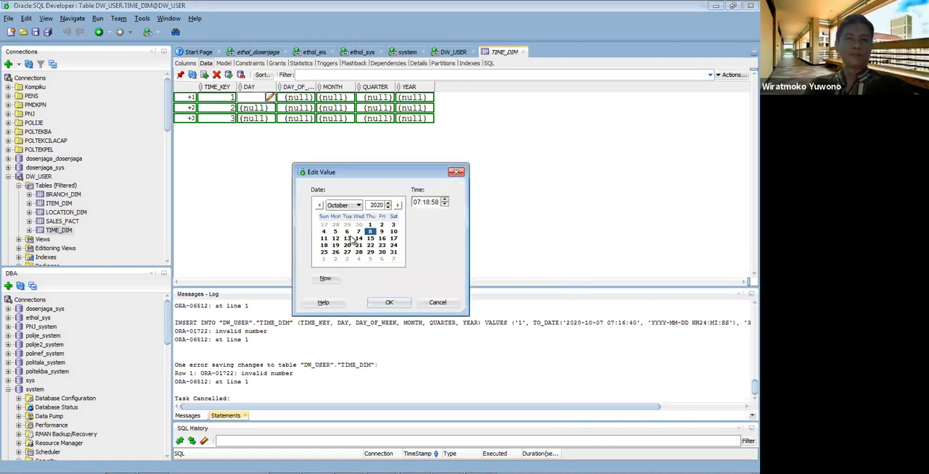
{"action": "left_click", "coordinate": [347, 231]}
{"action": "left_click", "coordinate": [386, 301]}
{"action": "left_click", "coordinate": [265, 108]}
{"action": "left_click", "coordinate": [270, 108]}
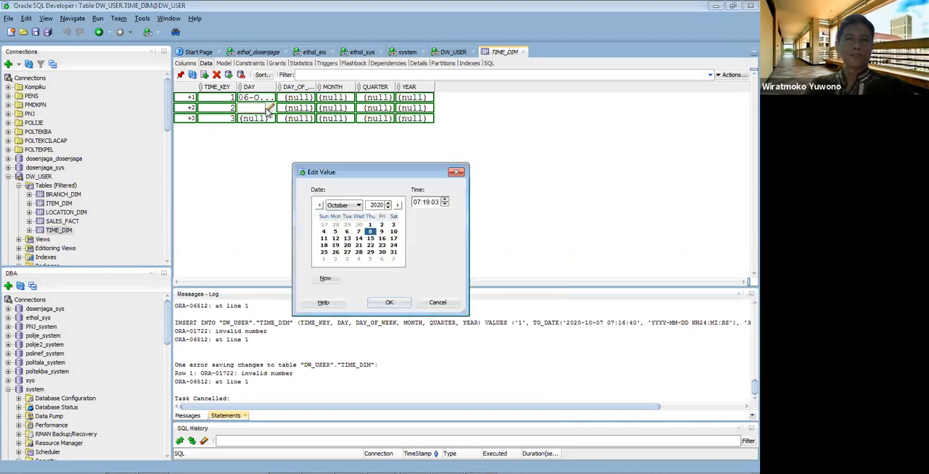
{"action": "left_click", "coordinate": [358, 232]}
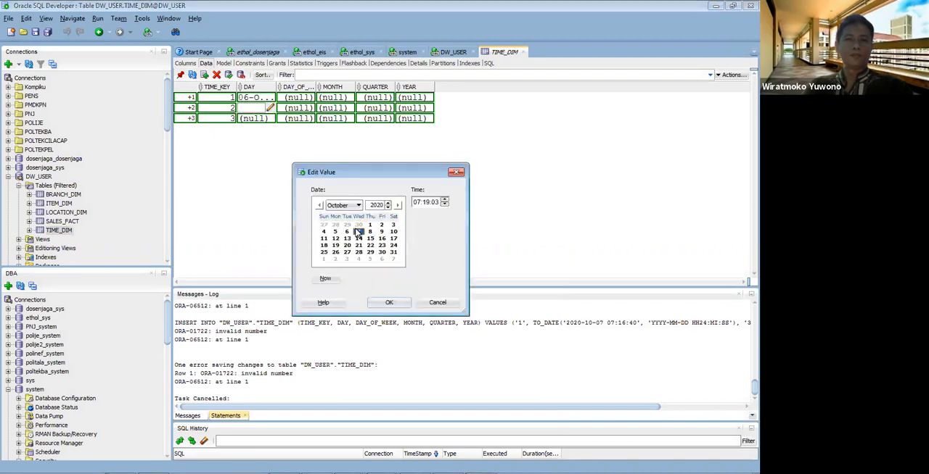
{"action": "left_click", "coordinate": [387, 302]}
{"action": "left_click", "coordinate": [265, 118]}
{"action": "left_click", "coordinate": [269, 118]}
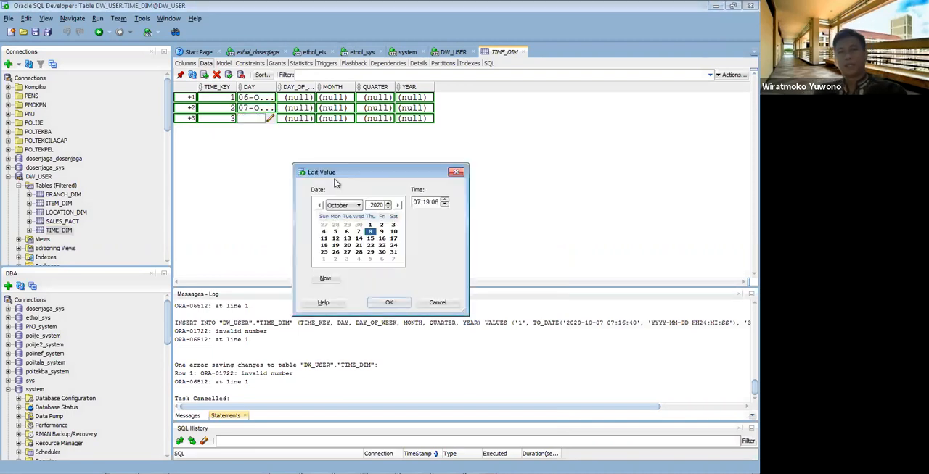
{"action": "left_click", "coordinate": [398, 305]}
Step: Set DAY_OF_WEEK to 2, 3 and 4 for TIME_DIM rows 1, 2 and 3
{"action": "left_click", "coordinate": [294, 98]}
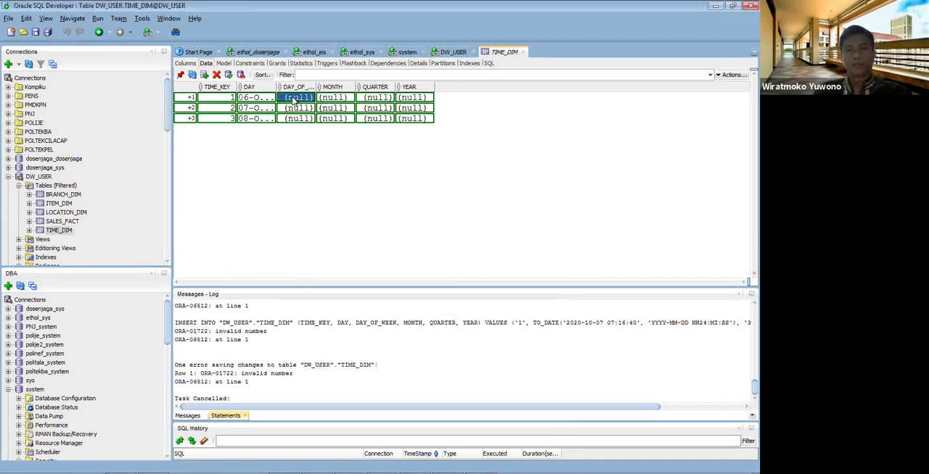
{"action": "type", "text": "2"}
{"action": "left_click", "coordinate": [295, 108]}
{"action": "type", "text": "3"}
{"action": "left_click", "coordinate": [295, 118]}
{"action": "type", "text": "4"}
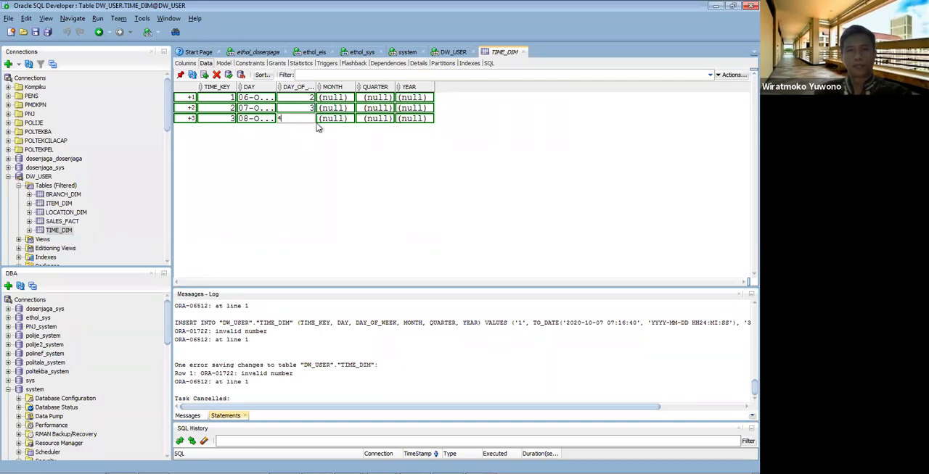
Step: Fill the MONTH of all three TIME_DIM rows with Oktober
{"action": "left_click", "coordinate": [342, 99]}
{"action": "type", "text": "Oktober"}
{"action": "key", "text": "Return"}
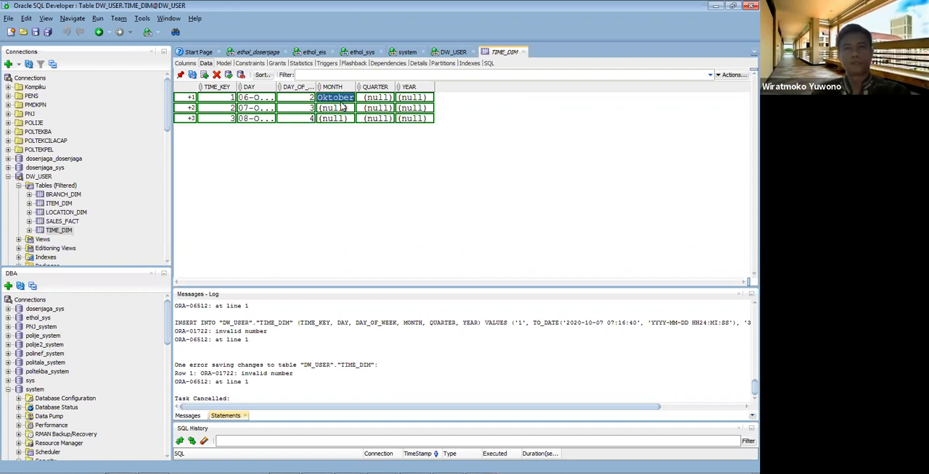
{"action": "left_click", "coordinate": [342, 107]}
{"action": "type", "text": "Oktober"}
{"action": "left_click", "coordinate": [341, 119]}
{"action": "type", "text": "Oktober"}
Step: Enter 4 as the QUARTER of each of the three new TIME_DIM rows
{"action": "left_click", "coordinate": [378, 100]}
{"action": "type", "text": "4"}
{"action": "left_click", "coordinate": [380, 109]}
{"action": "type", "text": "4"}
{"action": "left_click", "coordinate": [377, 120]}
{"action": "type", "text": "4"}
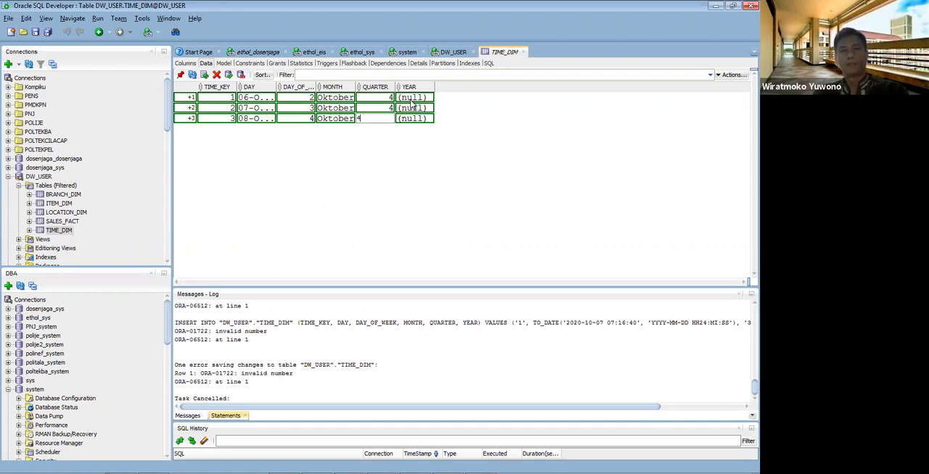
Step: Enter 2020 as the YEAR of each TIME_DIM row and commit the three rows
{"action": "left_click", "coordinate": [412, 99]}
{"action": "type", "text": "22020"}
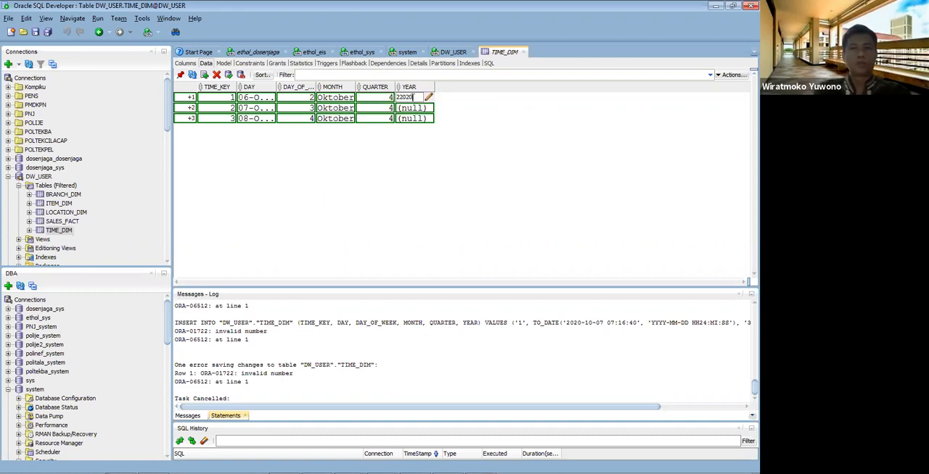
{"action": "key", "text": "BackSpace"}
{"action": "key", "text": "BackSpace"}
{"action": "key", "text": "BackSpace"}
{"action": "key", "text": "BackSpace"}
{"action": "type", "text": "0"}
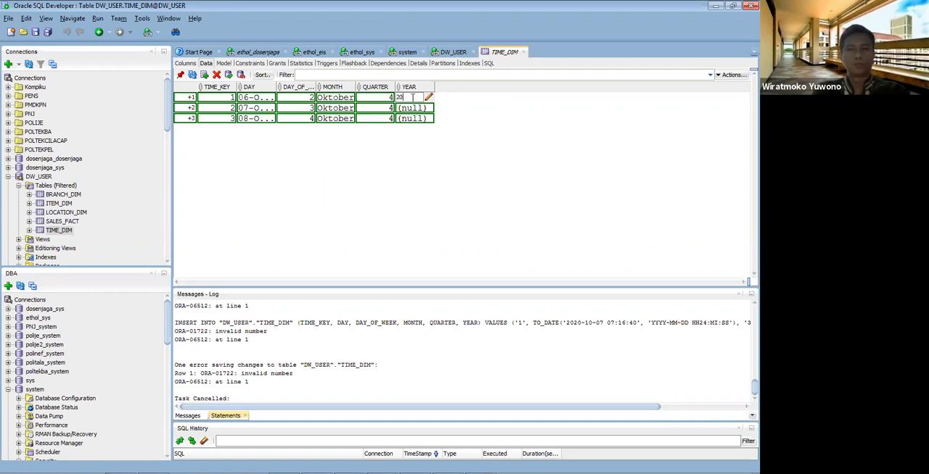
{"action": "type", "text": "20"}
{"action": "left_click", "coordinate": [413, 101]}
{"action": "left_click", "coordinate": [412, 107]}
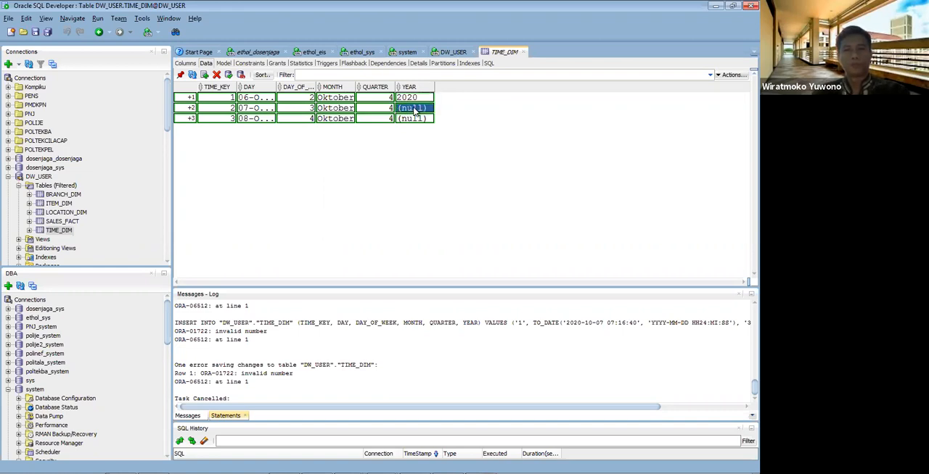
{"action": "type", "text": "2020"}
{"action": "right_click", "coordinate": [411, 122]}
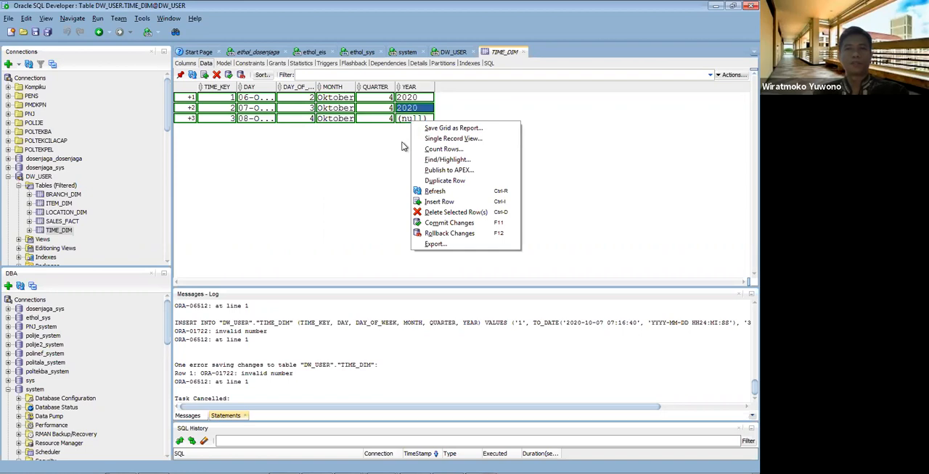
{"action": "key", "text": "Escape"}
{"action": "left_click", "coordinate": [416, 119]}
{"action": "type", "text": "2020"}
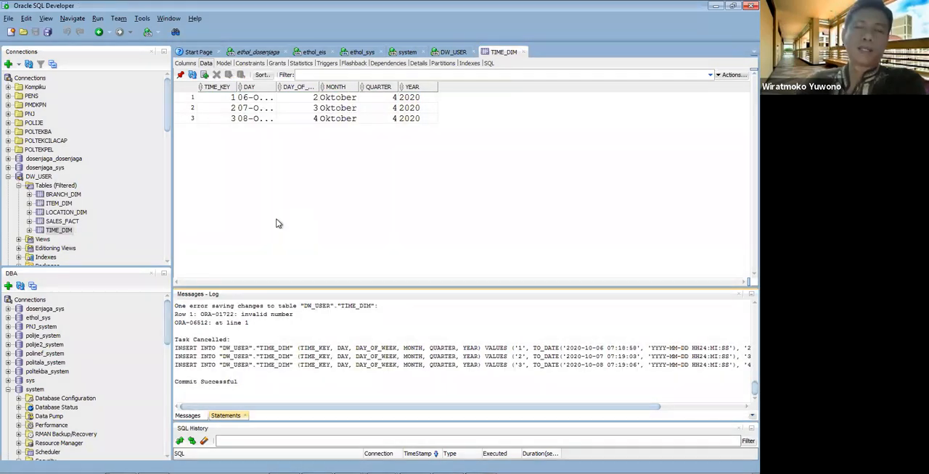
Step: Open the SALES_FACT data and add a row with the time, item, branch and location keys all set to 1
{"action": "left_click", "coordinate": [63, 222]}
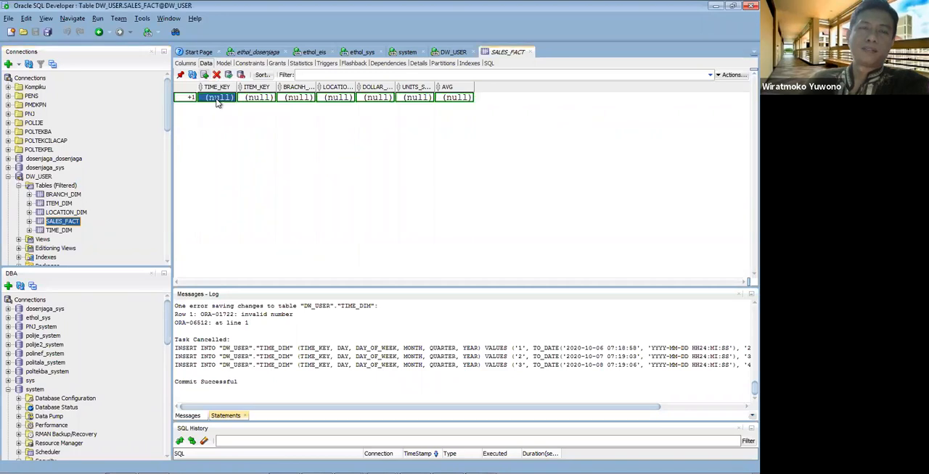
{"action": "double_click", "coordinate": [217, 100]}
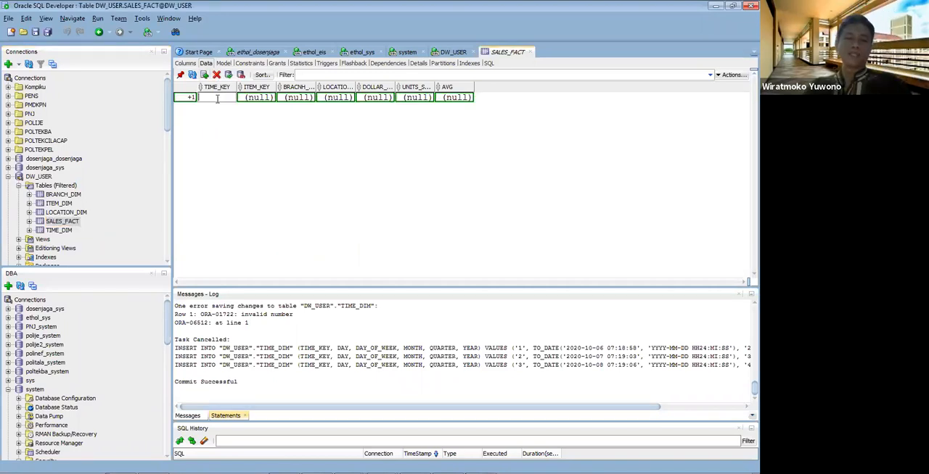
{"action": "type", "text": "1"}
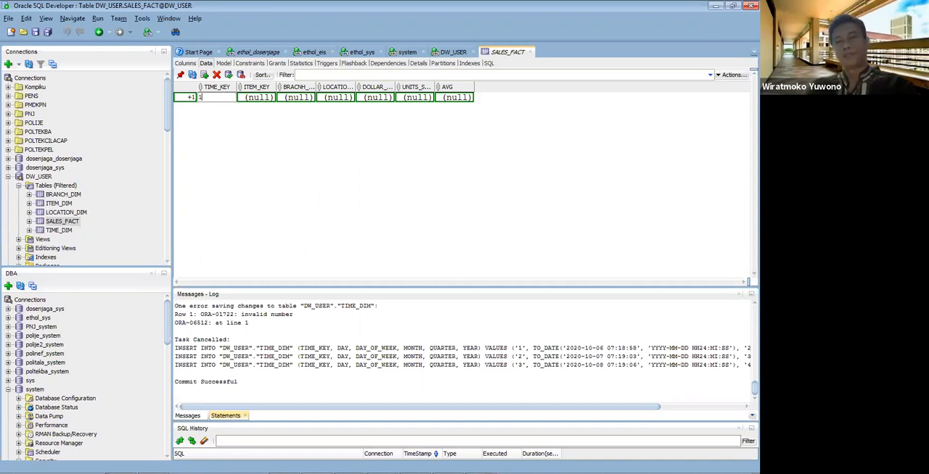
{"action": "left_click", "coordinate": [264, 99]}
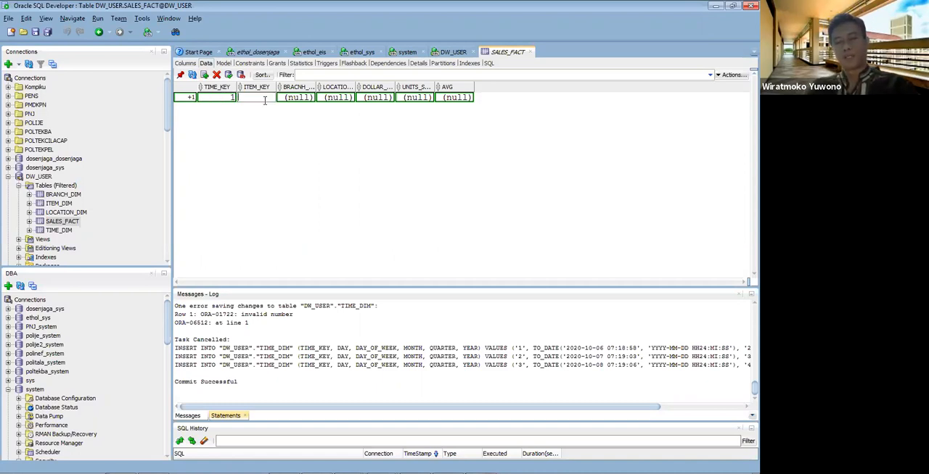
{"action": "left_click", "coordinate": [303, 104]}
{"action": "type", "text": "1"}
{"action": "left_click", "coordinate": [338, 98]}
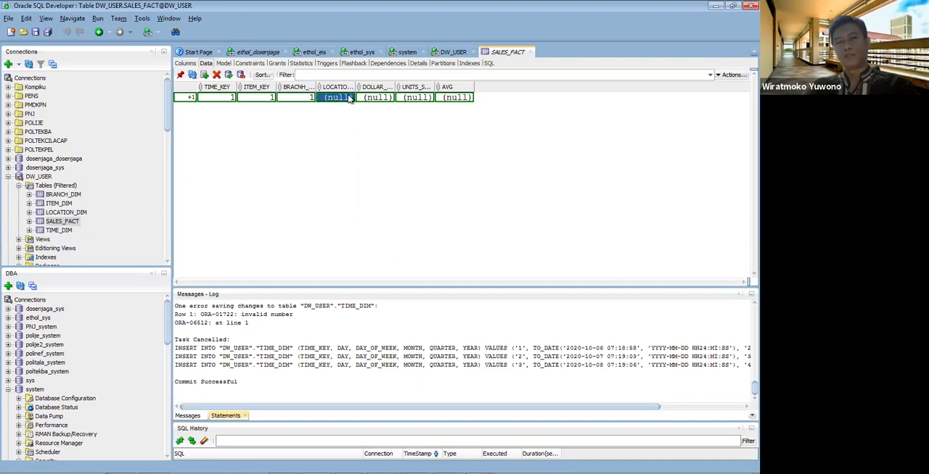
{"action": "type", "text": "1"}
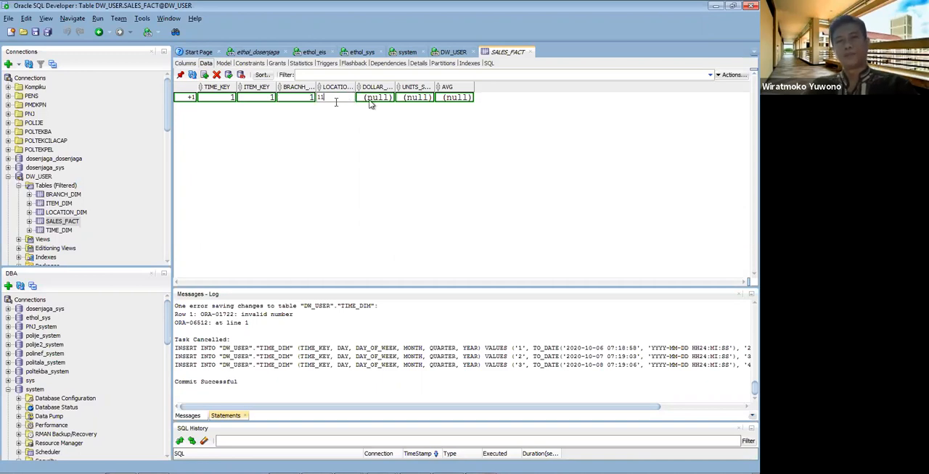
{"action": "key", "text": "Tab"}
Step: Widen the DOLLAR_SOLD column and complete the first SALES_FACT row with DOLLAR_SOLD 2, units sold 4 and AVG 2
{"action": "left_click_drag", "start_coordinate": [396, 87], "coordinate": [419, 87]}
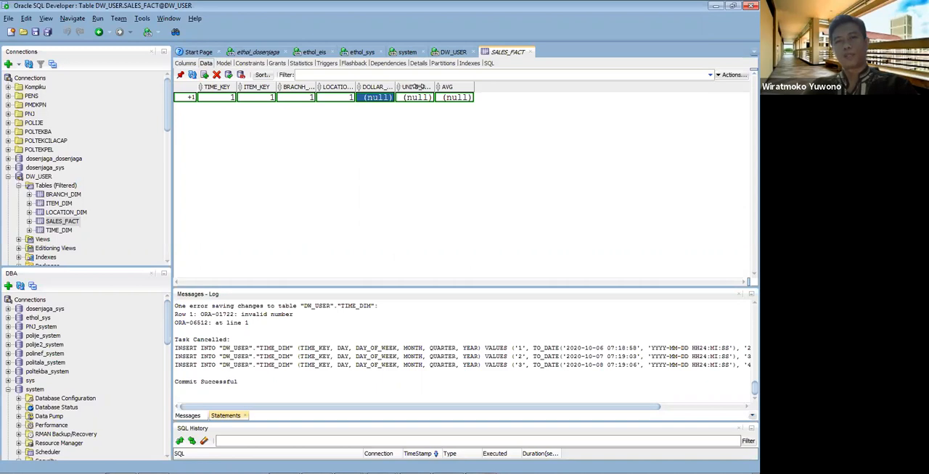
{"action": "type", "text": "22"}
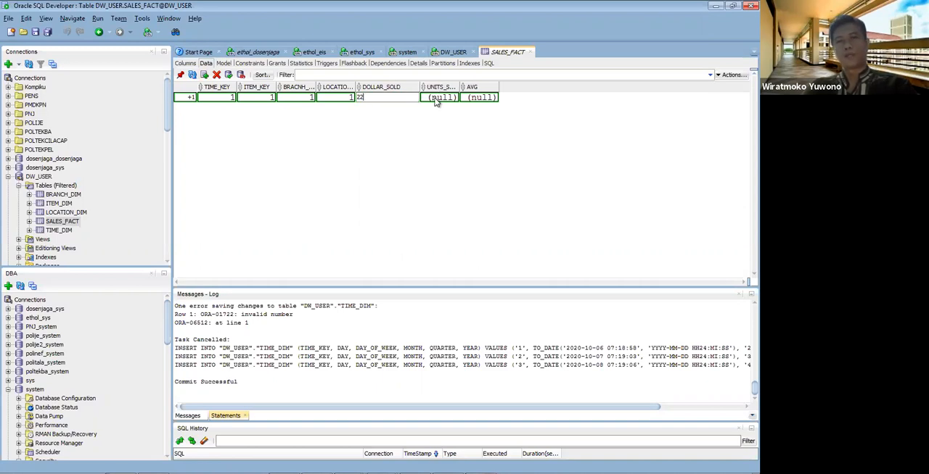
{"action": "key", "text": "Tab"}
{"action": "type", "text": "4"}
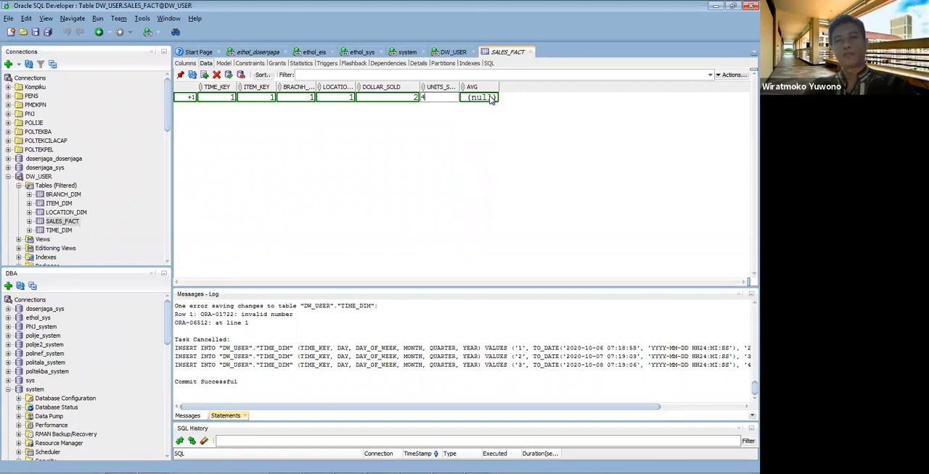
{"action": "left_click", "coordinate": [491, 99]}
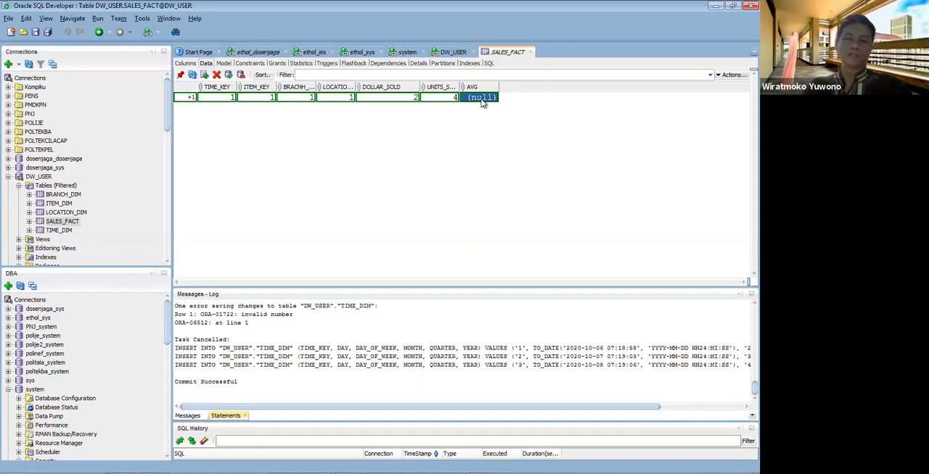
{"action": "type", "text": "2"}
{"action": "key", "text": "Return"}
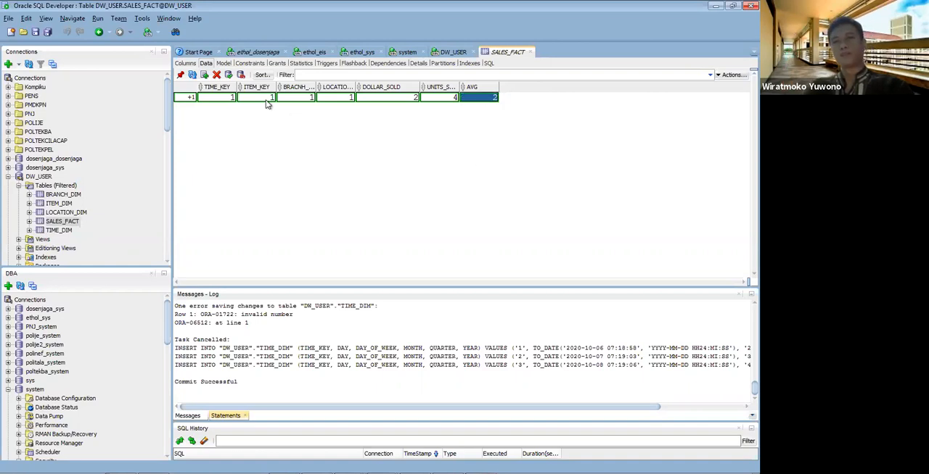
Step: Add a second SALES_FACT row with TIME_KEY 2, ITEM_KEY 1, branch key 1 and location key 2
{"action": "left_click", "coordinate": [204, 75]}
{"action": "left_click", "coordinate": [222, 107]}
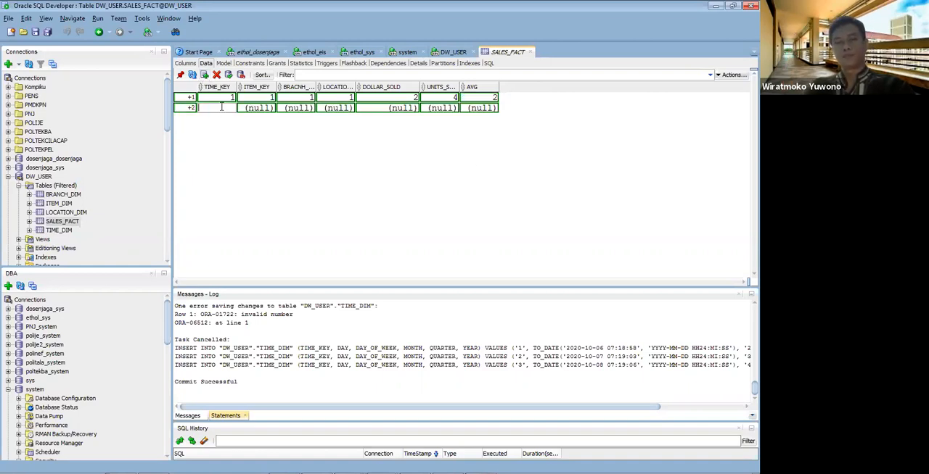
{"action": "type", "text": "2"}
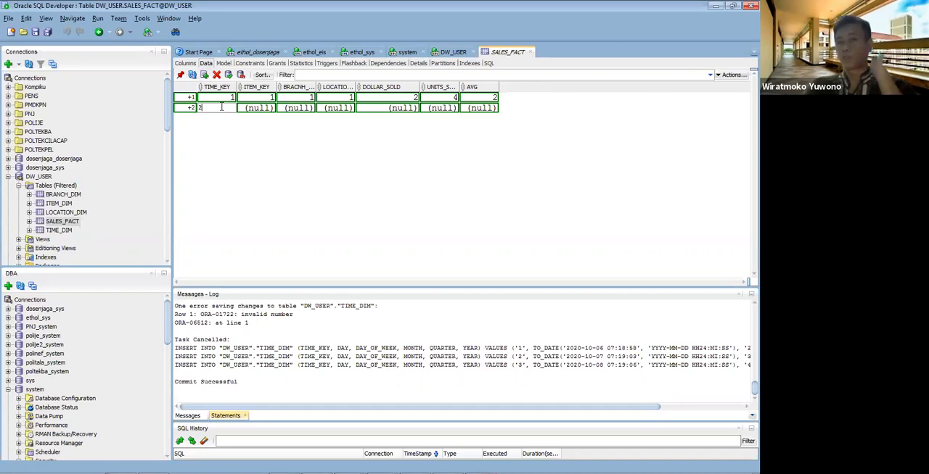
{"action": "left_click", "coordinate": [256, 110]}
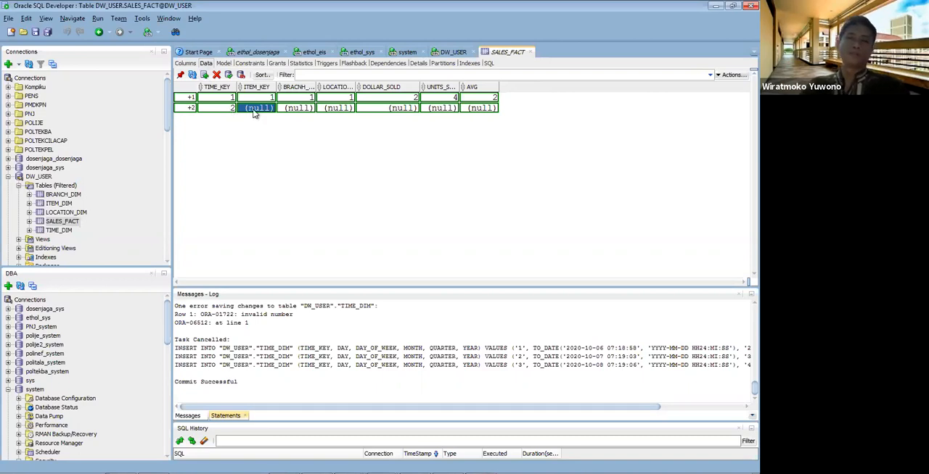
{"action": "left_click", "coordinate": [256, 111]}
{"action": "type", "text": "1"}
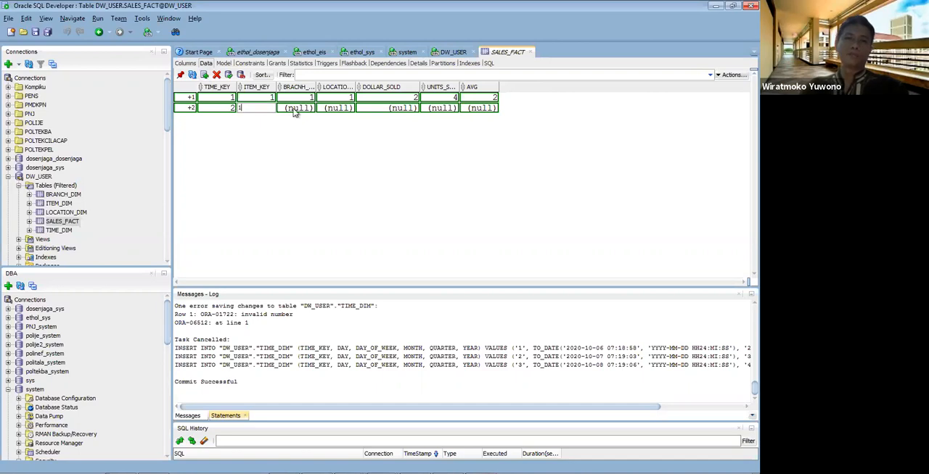
{"action": "left_click", "coordinate": [296, 110]}
{"action": "type", "text": "1"}
{"action": "left_click", "coordinate": [324, 107]}
{"action": "type", "text": "1"}
{"action": "key", "text": "BackSpace"}
{"action": "type", "text": "2"}
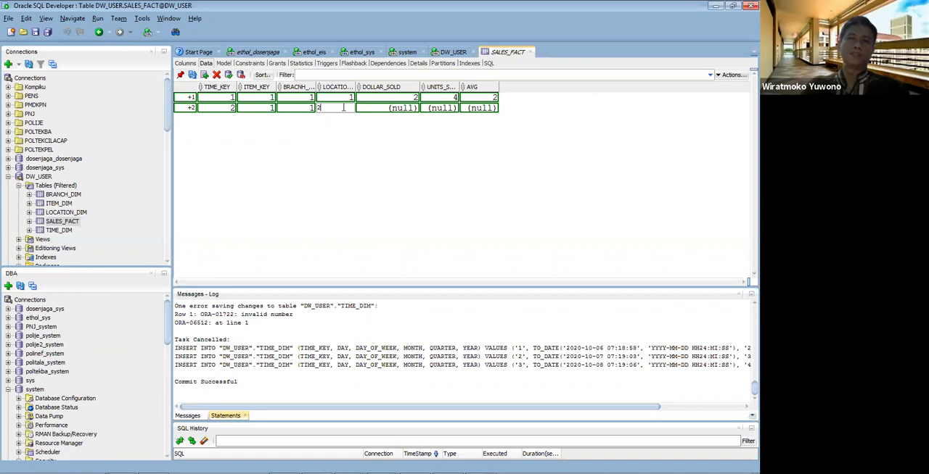
Step: Complete the second SALES_FACT row with DOLLAR_SOLD 4, units sold 5 and AVG 3, and commit both rows
{"action": "left_click", "coordinate": [380, 109]}
{"action": "type", "text": "4"}
{"action": "left_click", "coordinate": [444, 109]}
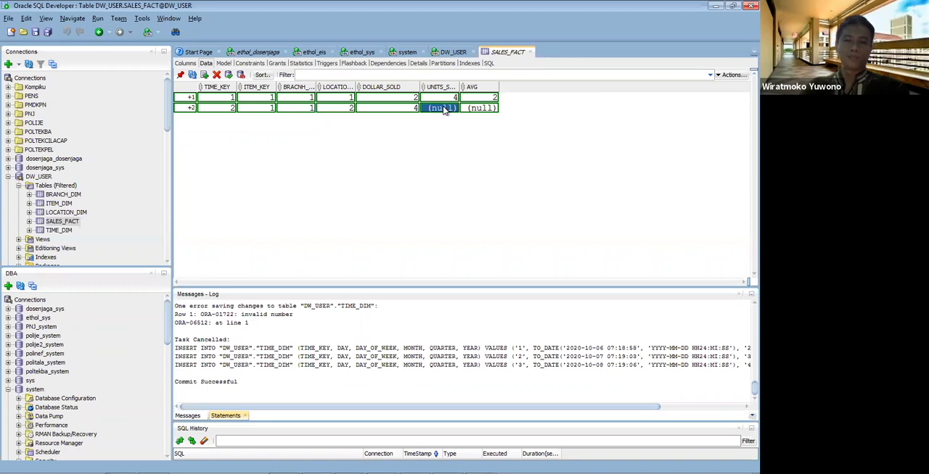
{"action": "type", "text": "5"}
{"action": "key", "text": "Tab"}
{"action": "type", "text": "3"}
{"action": "key", "text": "Return"}
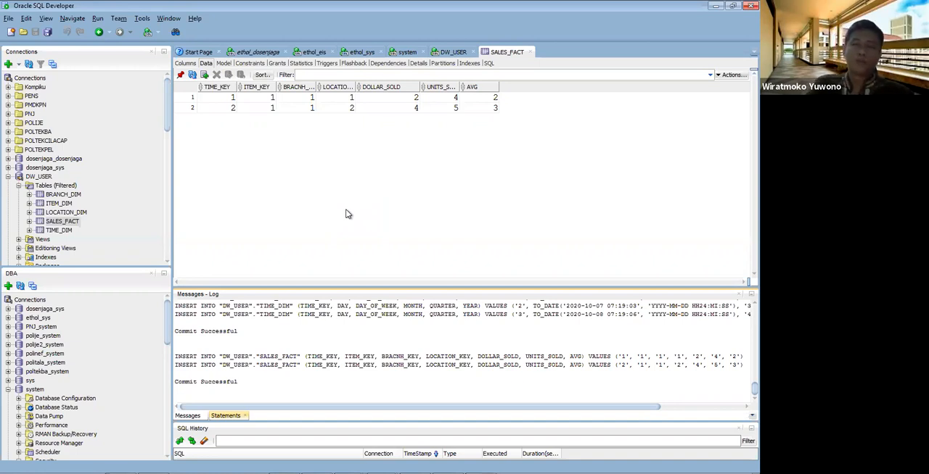
Step: Start a query in the DW_USER worksheet that selects city from SALES_FACT with the alias S
{"action": "left_click", "coordinate": [451, 52]}
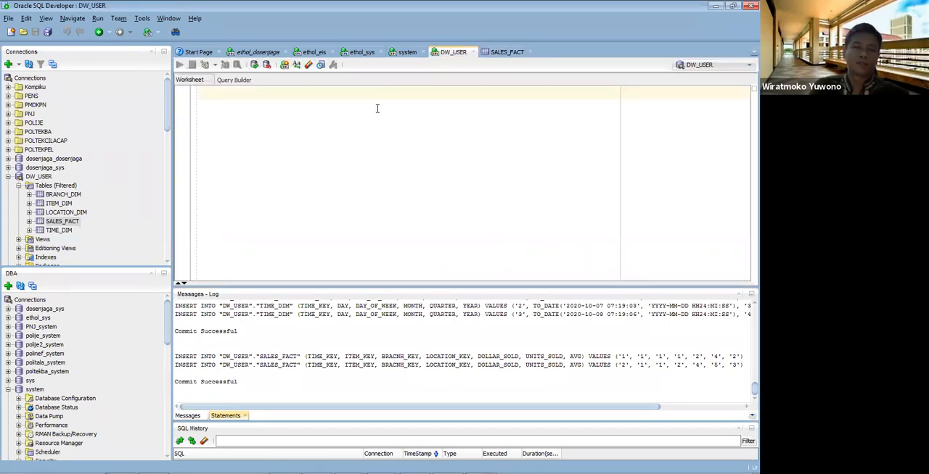
{"action": "type", "text": "select "}
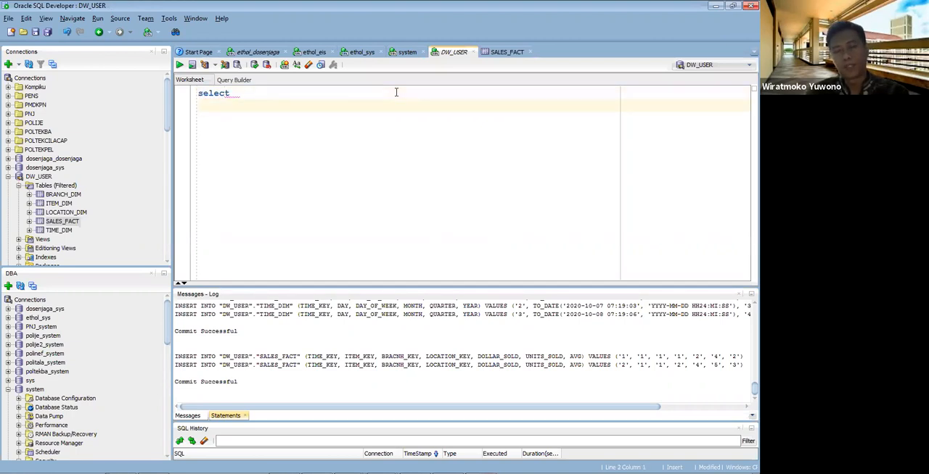
{"action": "type", "text": "city"}
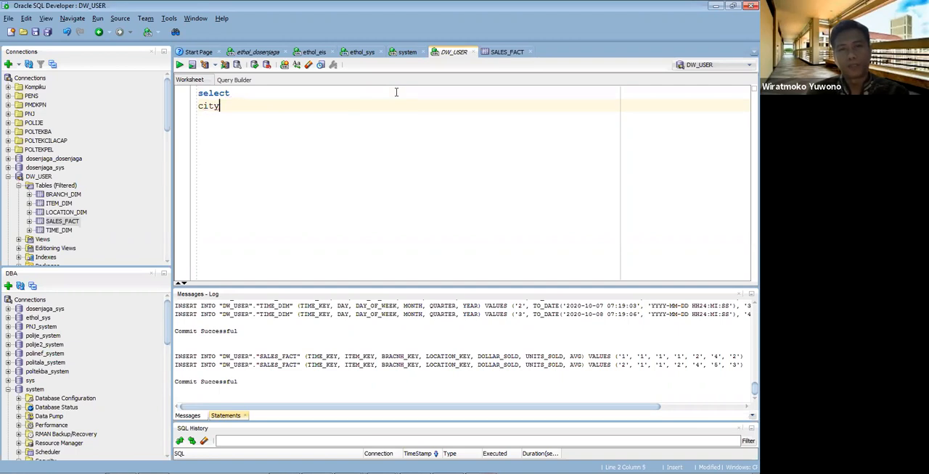
{"action": "type", "text": "from"}
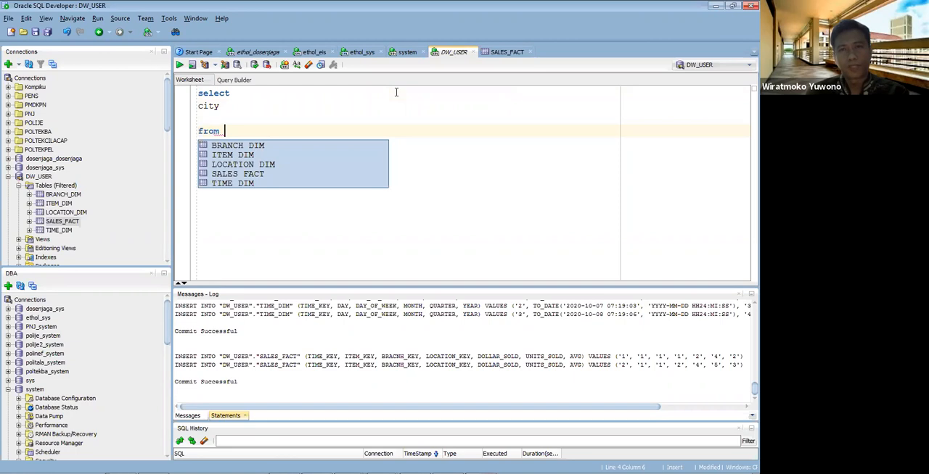
{"action": "key", "text": "Return"}
{"action": "type", "text": "s"}
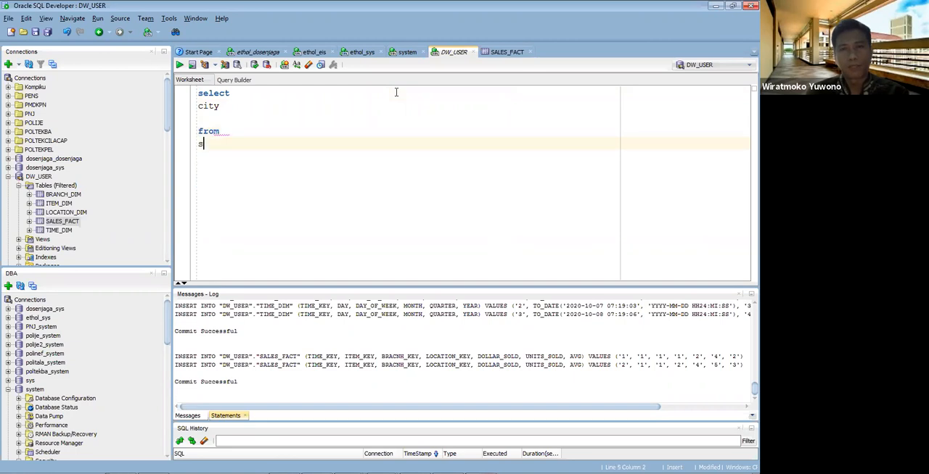
{"action": "type", "text": "ALES_ACT"}
{"action": "key", "text": "BackSpace"}
{"action": "key", "text": "BackSpace"}
{"action": "key", "text": "BackSpace"}
{"action": "type", "text": "SA"}
{"action": "key", "text": "BackSpace"}
{"action": "key", "text": "BackSpace"}
{"action": "type", "text": "A"}
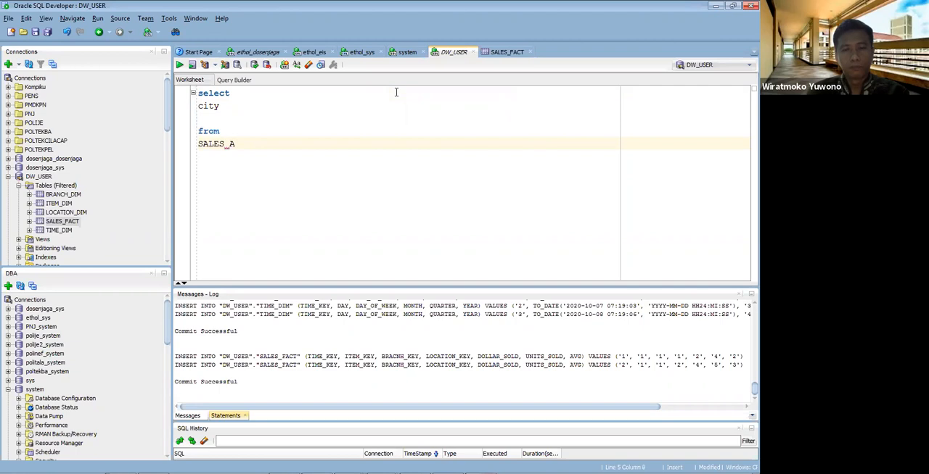
{"action": "key", "text": "BackSpace"}
{"action": "type", "text": "FACT S join "}
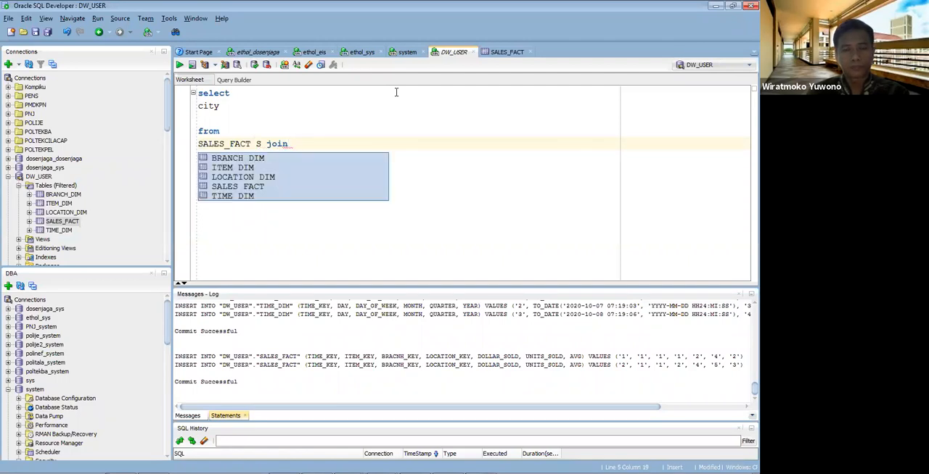
{"action": "type", "text": "L"}
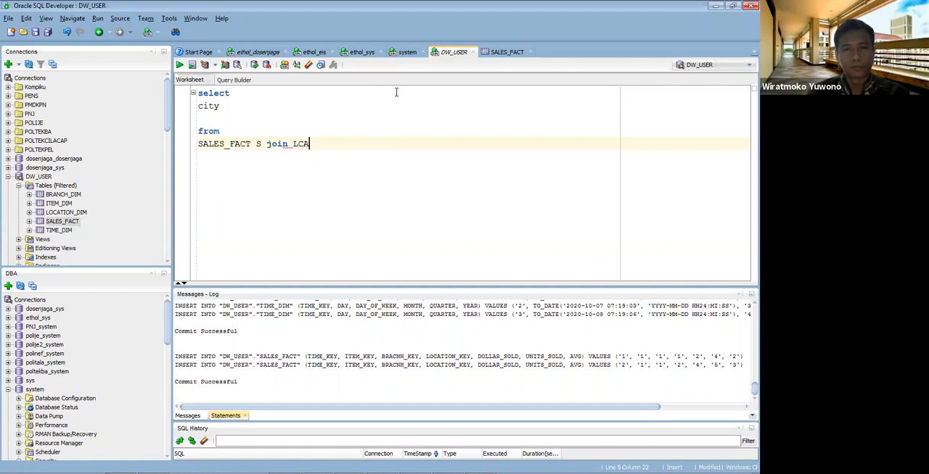
{"action": "type", "text": "OCTI"}
Step: Add a join to LOCATION_DIM with the alias l after SALES_FACT S
{"action": "key", "text": "BackSpace"}
{"action": "type", "text": "ATION"}
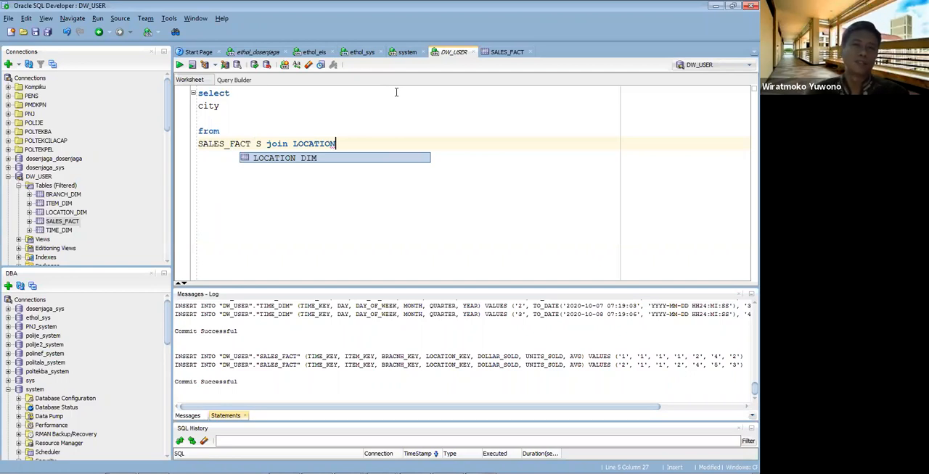
{"action": "type", "text": "_DIM "}
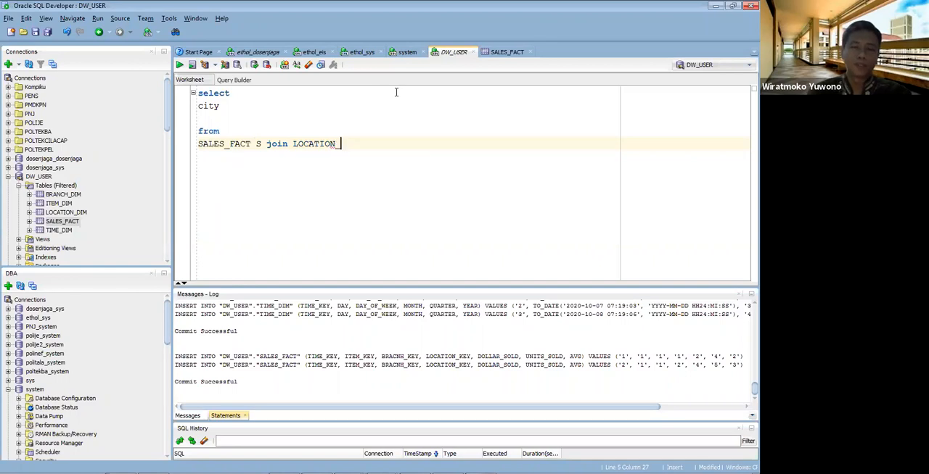
{"action": "type", "text": "l"}
Step: Add the join condition S.LOCATION_KEY=L.LOCATION_KEY and change the LOCATION_DIM alias to uppercase L
{"action": "key", "text": "Return"}
{"action": "type", "text": "on S"}
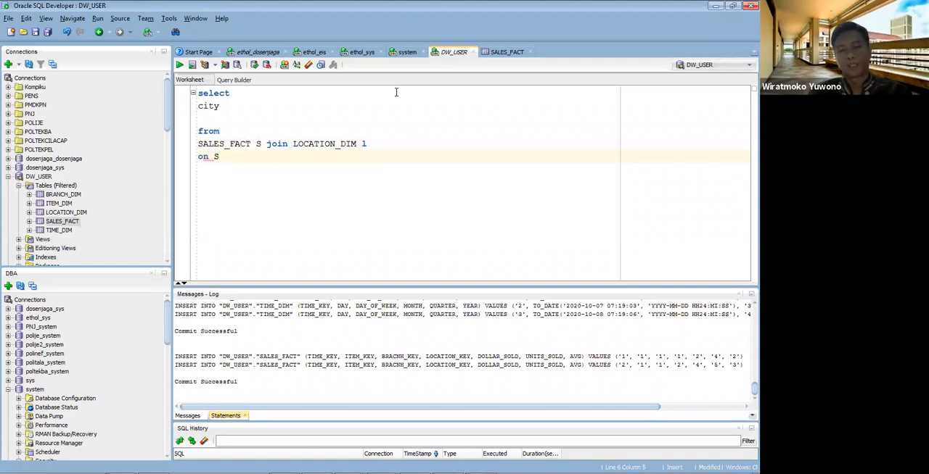
{"action": "type", "text": "."}
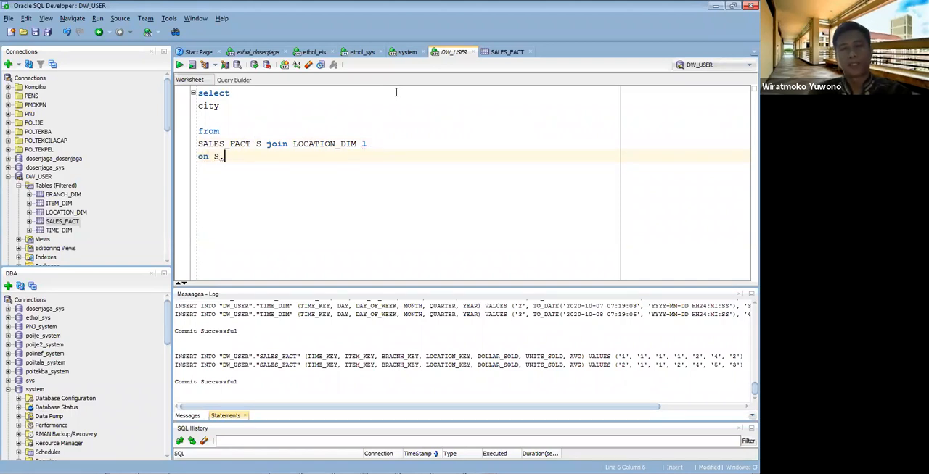
{"action": "type", "text": "l"}
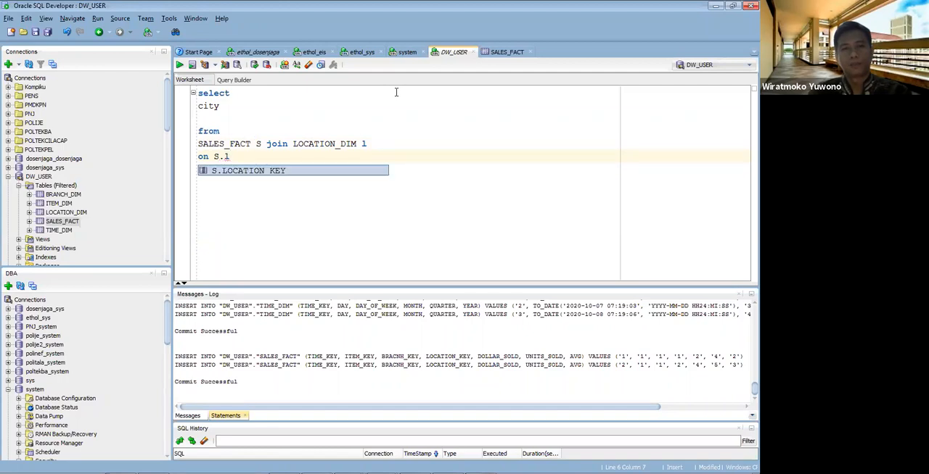
{"action": "double_click", "coordinate": [273, 174]}
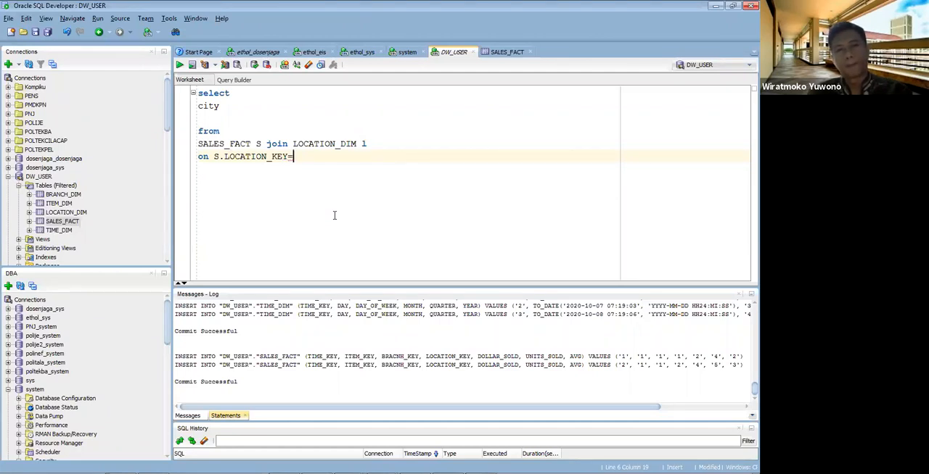
{"action": "left_click", "coordinate": [369, 142]}
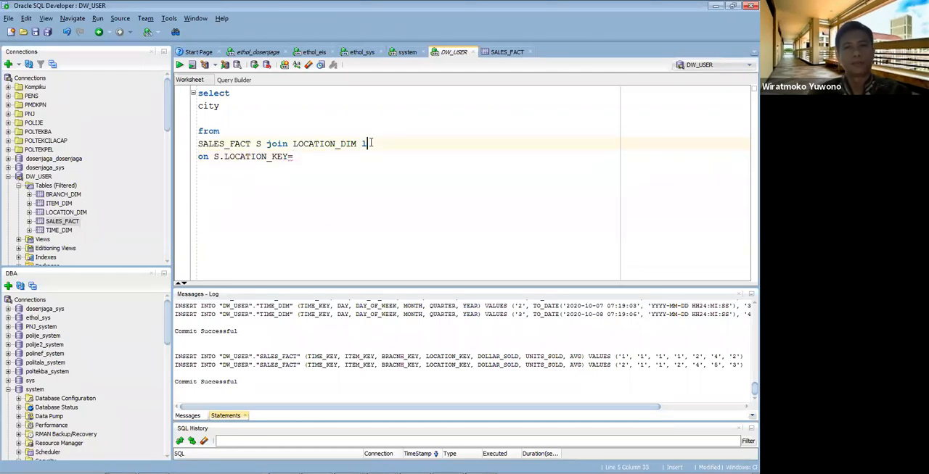
{"action": "left_click", "coordinate": [320, 158]}
{"action": "type", "text": "L"}
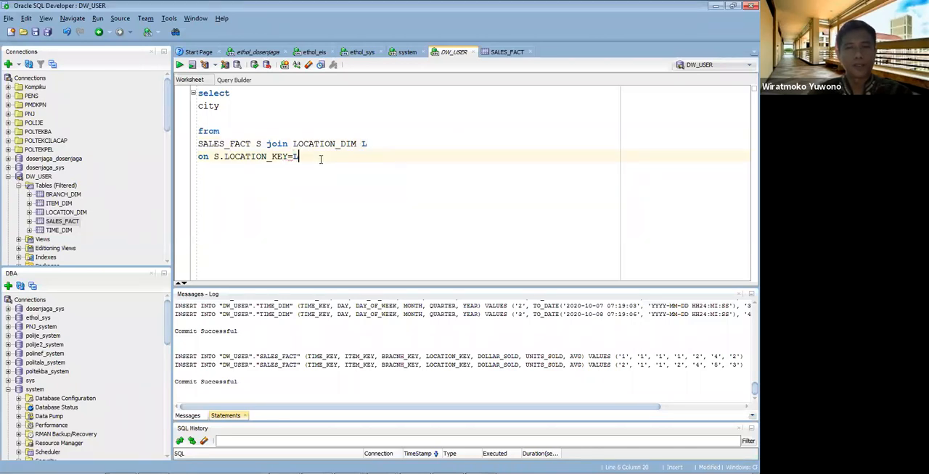
{"action": "type", "text": ".LO"}
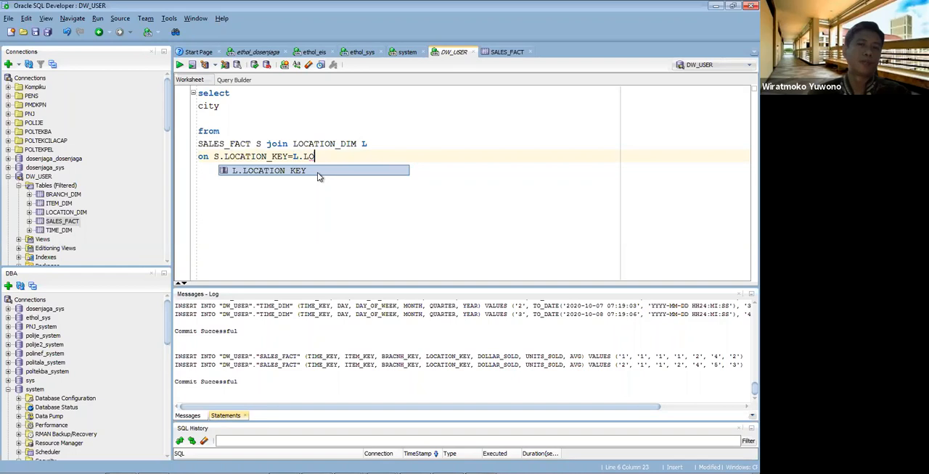
{"action": "double_click", "coordinate": [319, 171]}
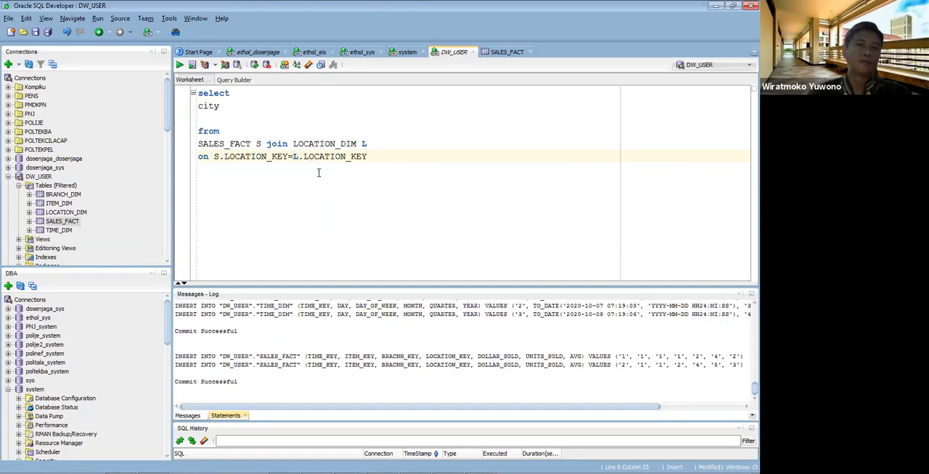
Step: Add sum(unit_sold) with the alias unit_terjual as the second selected column after city
{"action": "left_click", "coordinate": [220, 105]}
{"action": "type", "text": ","}
{"action": "key", "text": "Down"}
{"action": "type", "text": "sum"}
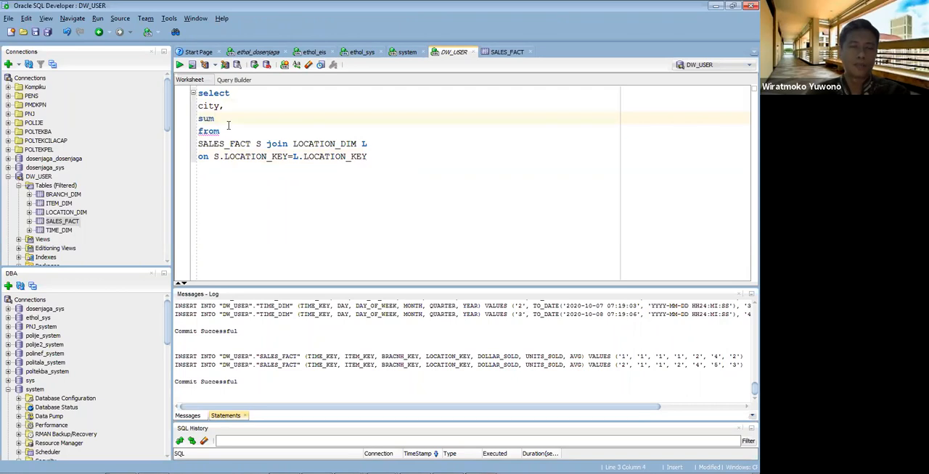
{"action": "type", "text": "(unit"}
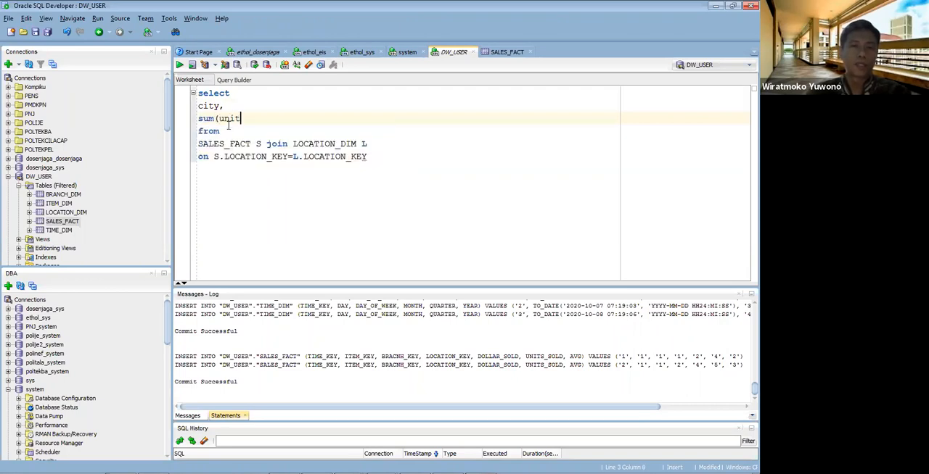
{"action": "type", "text": "_sold)"}
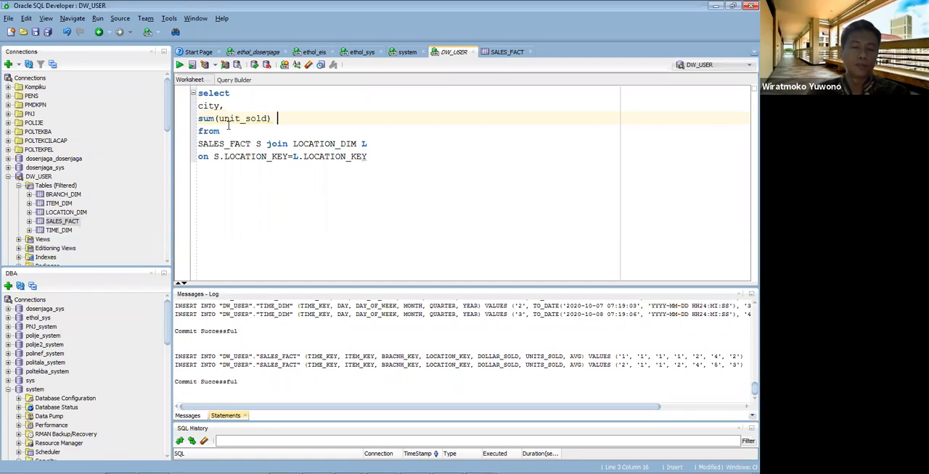
{"action": "type", "text": " unit_terjual"}
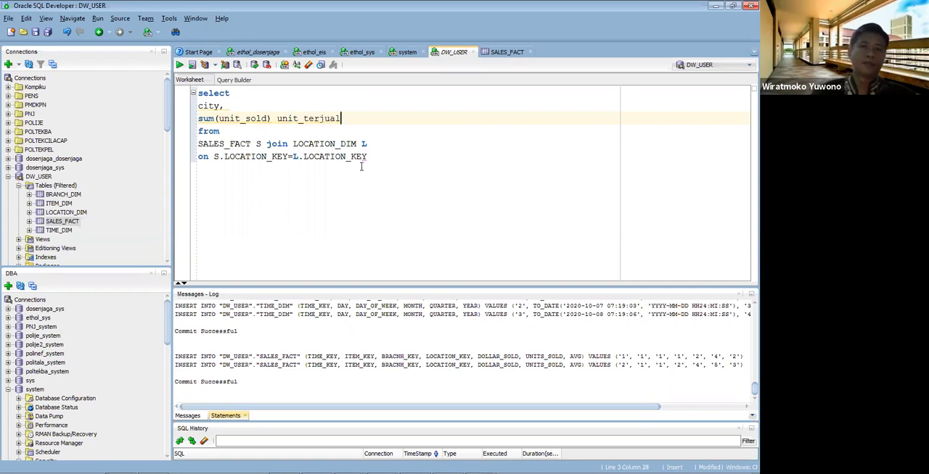
Step: End the query with a group by city; clause below the join condition and run it
{"action": "left_click", "coordinate": [385, 161]}
{"action": "key", "text": "Return"}
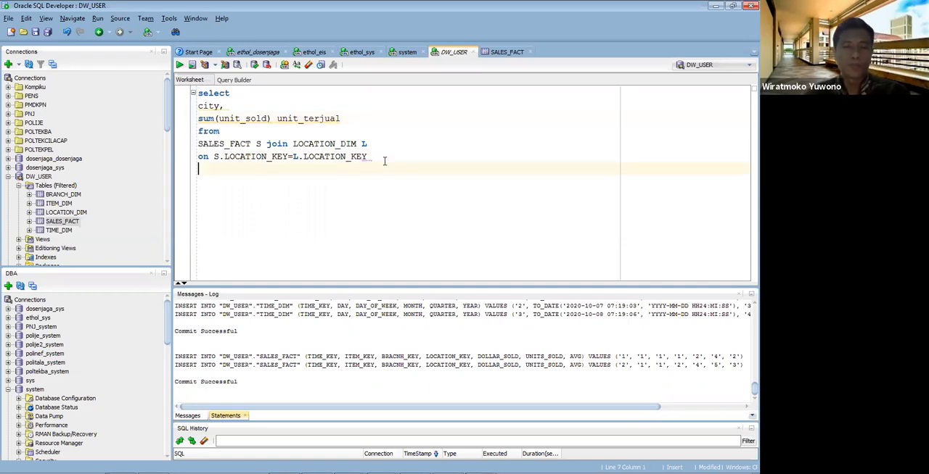
{"action": "type", "text": "GR"}
{"action": "key", "text": "BackSpace"}
{"action": "key", "text": "BackSpace"}
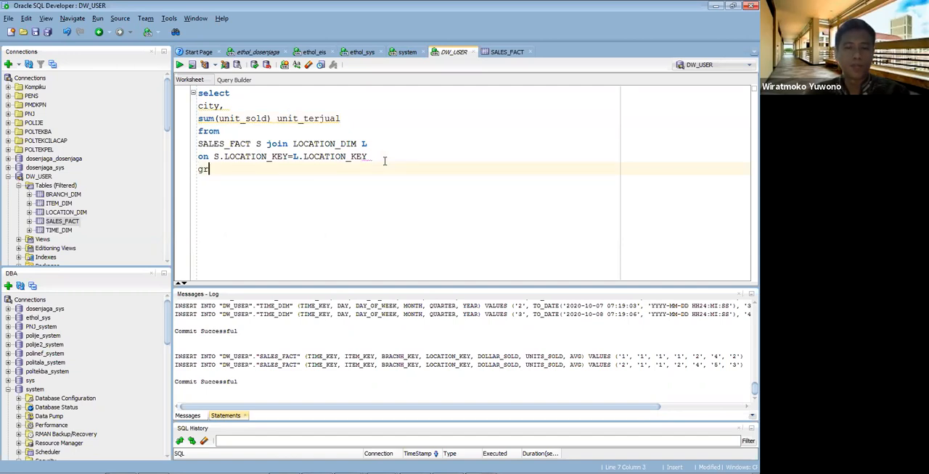
{"action": "type", "text": "oup"}
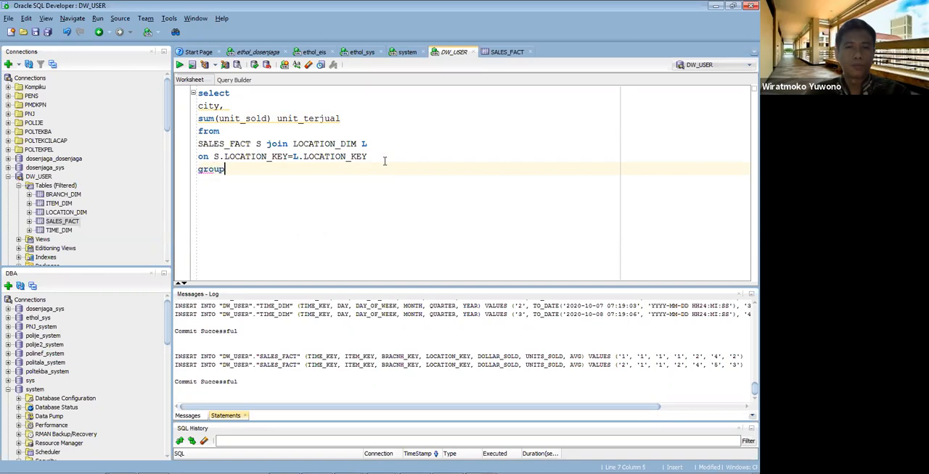
{"action": "type", "text": " by CITY"}
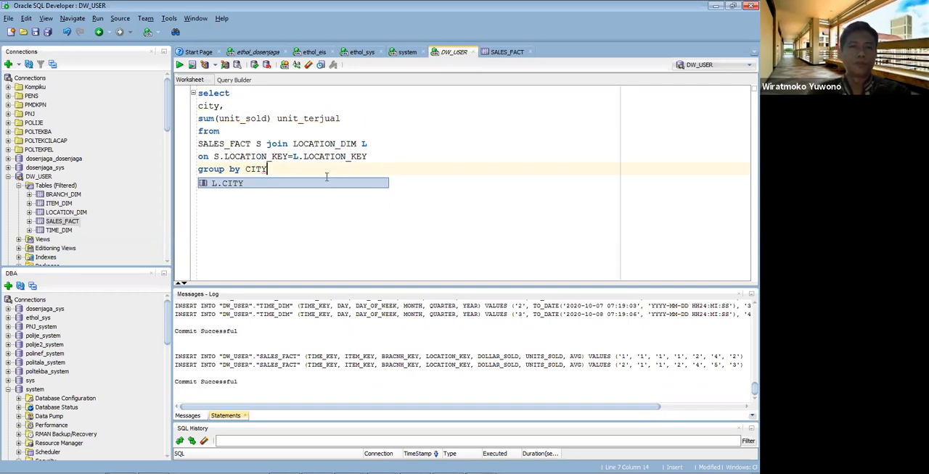
{"action": "key", "text": "BackSpace"}
{"action": "key", "text": "BackSpace"}
{"action": "key", "text": "BackSpace"}
{"action": "key", "text": "BackSpace"}
{"action": "type", "text": "city;"}
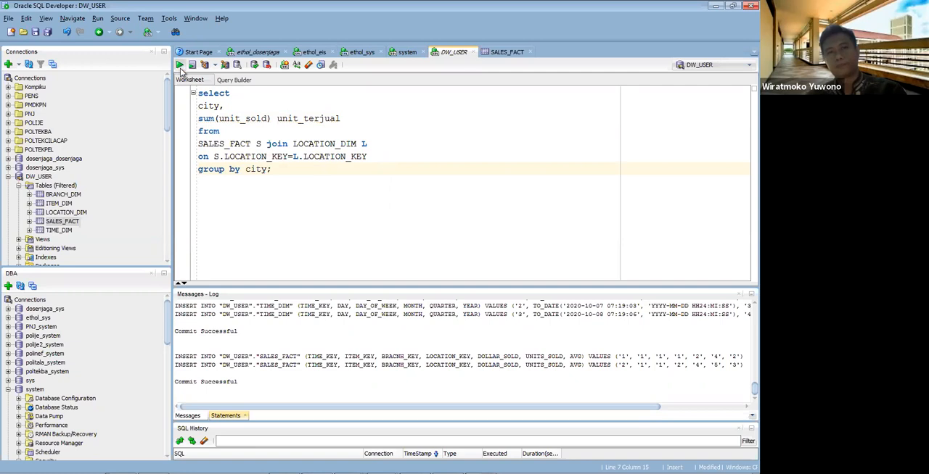
{"action": "key", "text": "ctrl+a"}
{"action": "key", "text": "ctrl+Return"}
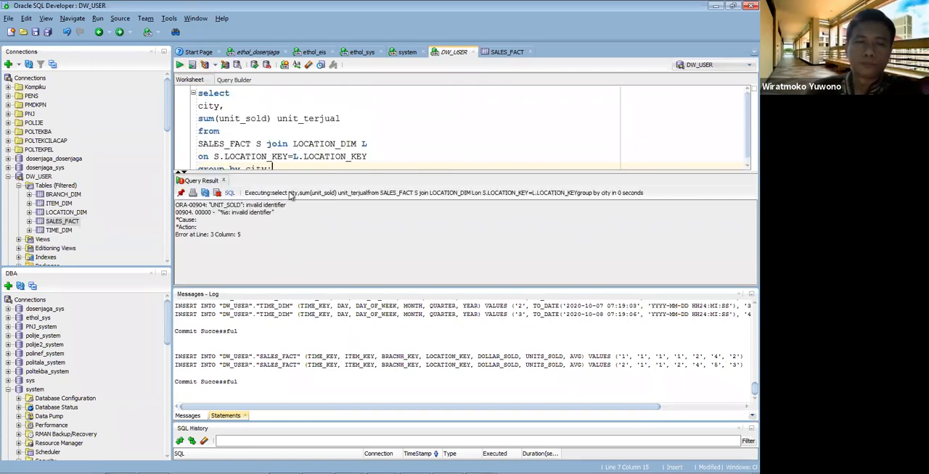
Step: Check the column name in the SALES_FACT data, correct the summed column to units_sold, and rerun the query
{"action": "left_click", "coordinate": [499, 53]}
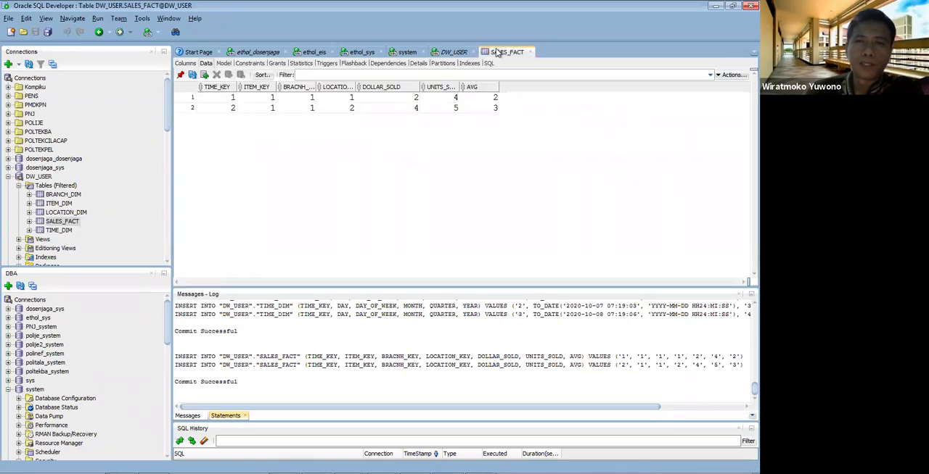
{"action": "left_click", "coordinate": [452, 52]}
{"action": "left_click", "coordinate": [236, 118]}
{"action": "type", "text": "sum(units_sold) unit_terjual"}
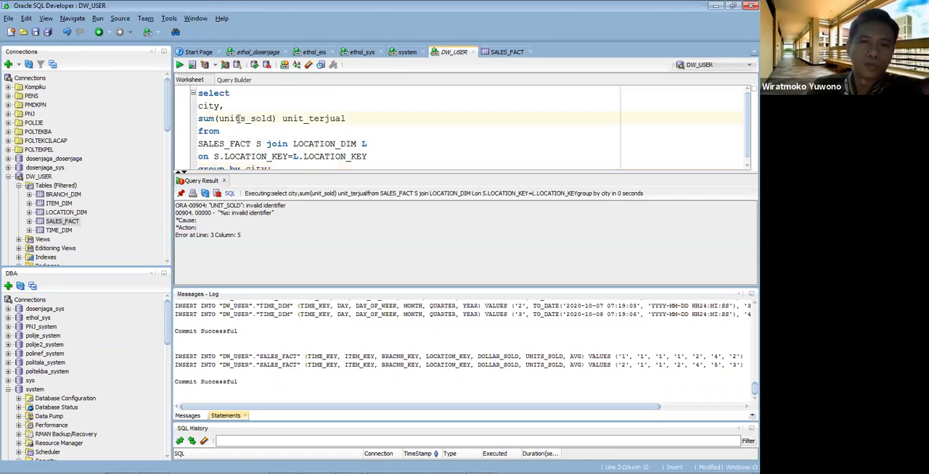
{"action": "key", "text": "ctrl+a"}
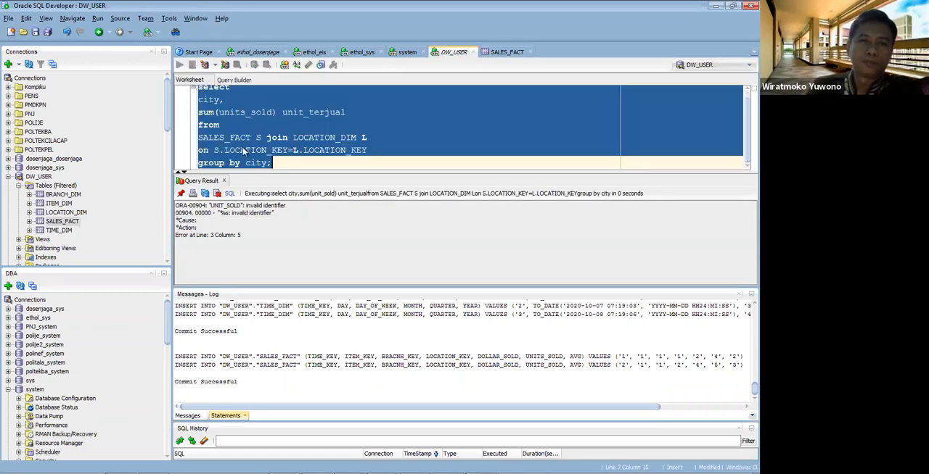
{"action": "key", "text": "ctrl+Return"}
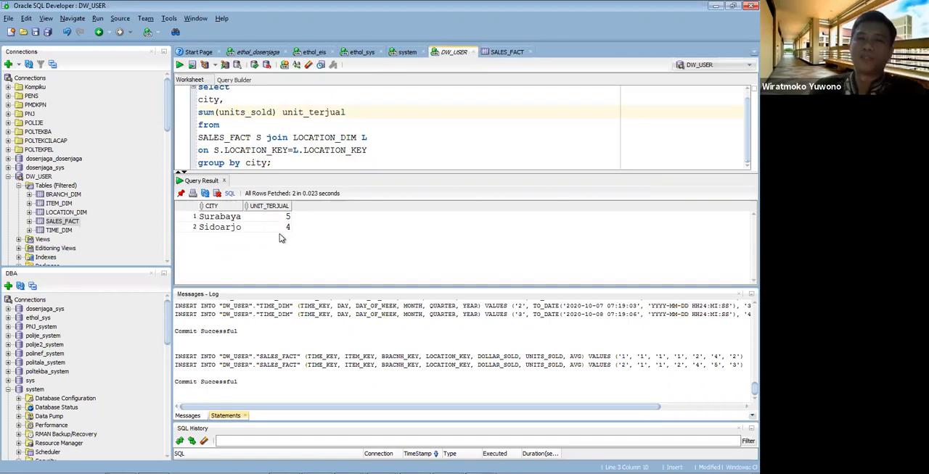
{"action": "left_click_drag", "start_coordinate": [367, 170], "coordinate": [366, 222]}
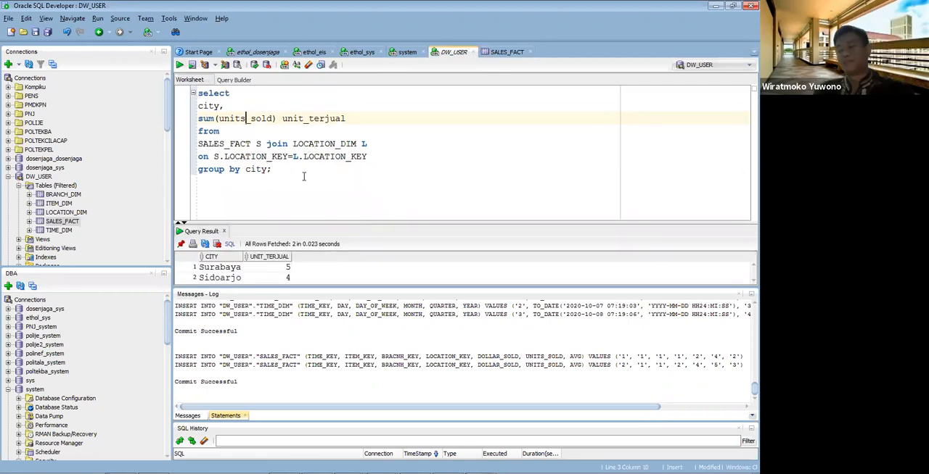